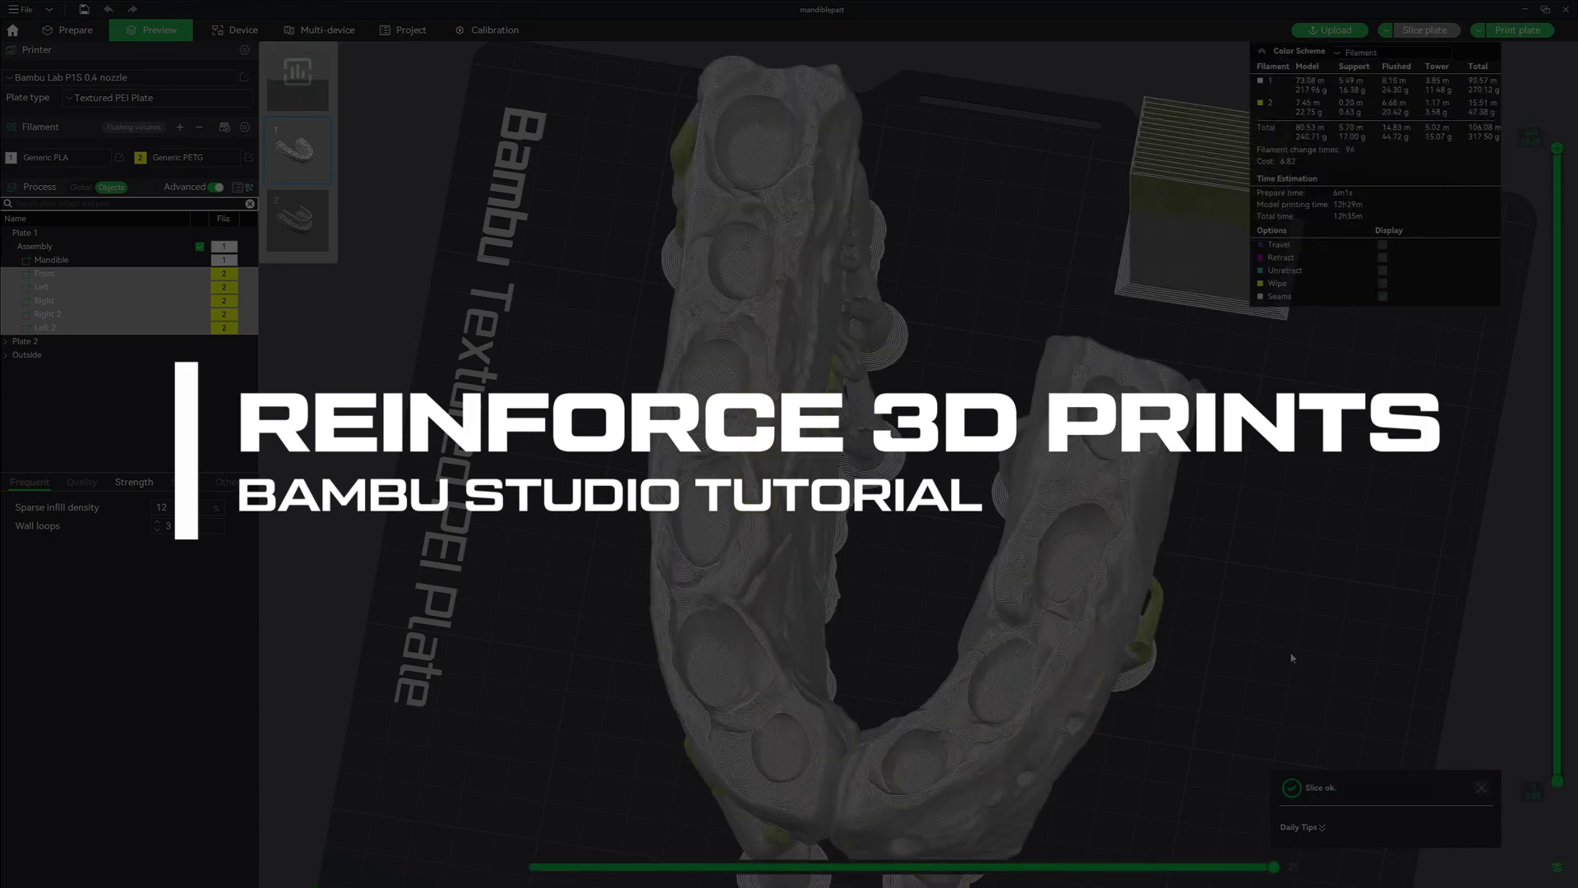
# Step: Tilt the sliced preview into perspective and colour it by line type
pyautogui.moveTo(1291, 657); pyautogui.dragTo(1234, 626)
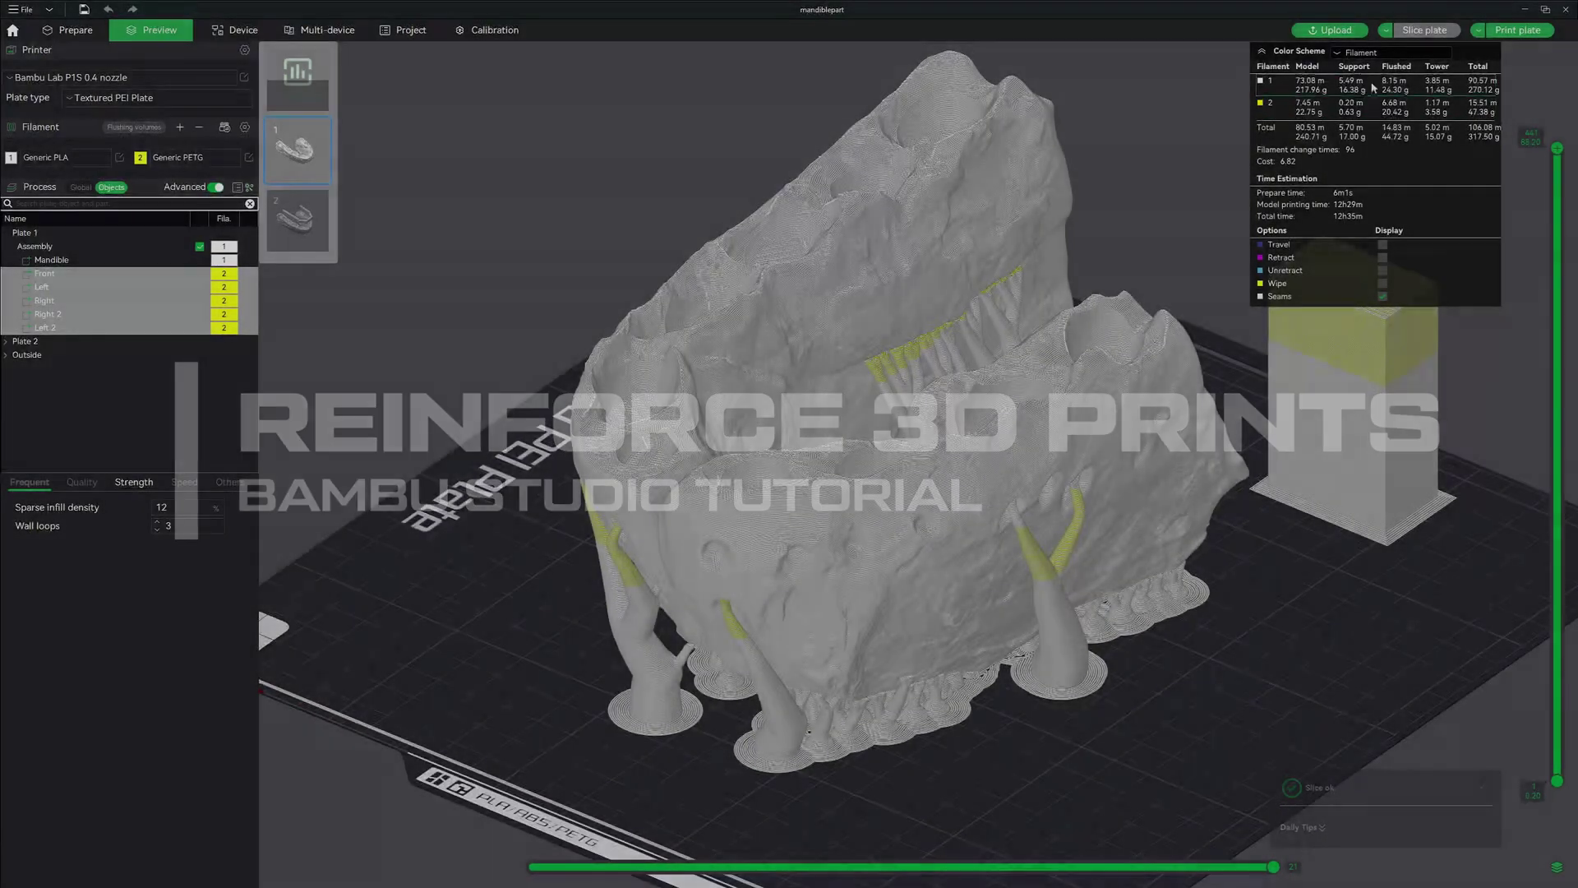
pyautogui.click(1393, 52)
pyautogui.click(1369, 73)
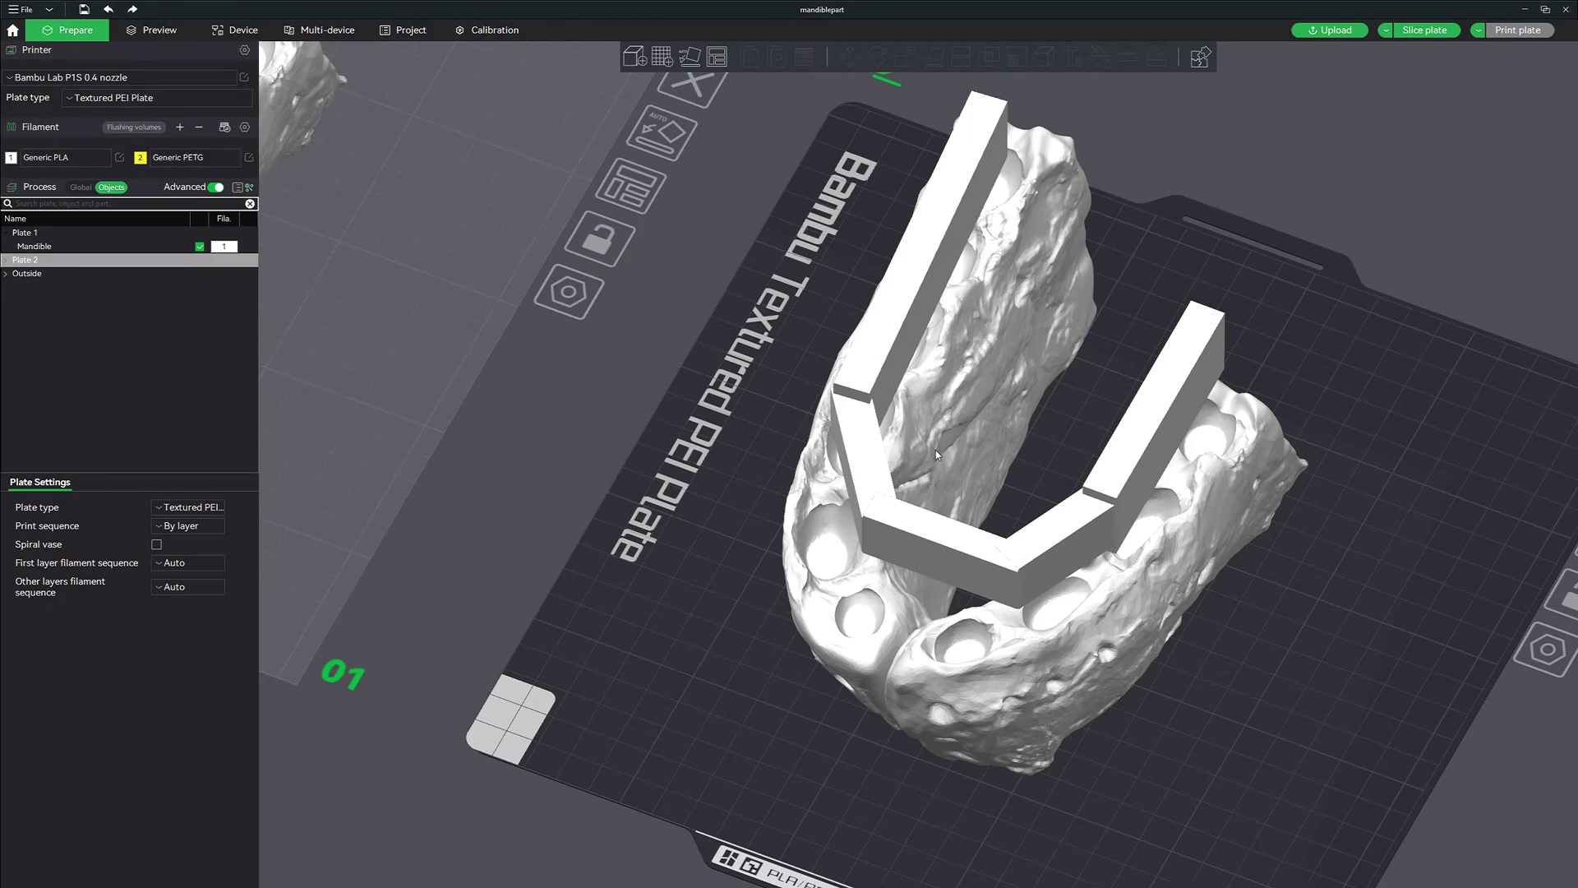
# Step: Orbit and zoom around Plate 2's mandible assembly, viewing its reinforcement bars from low and top-down angles
pyautogui.moveTo(1286, 601); pyautogui.dragTo(1233, 606)
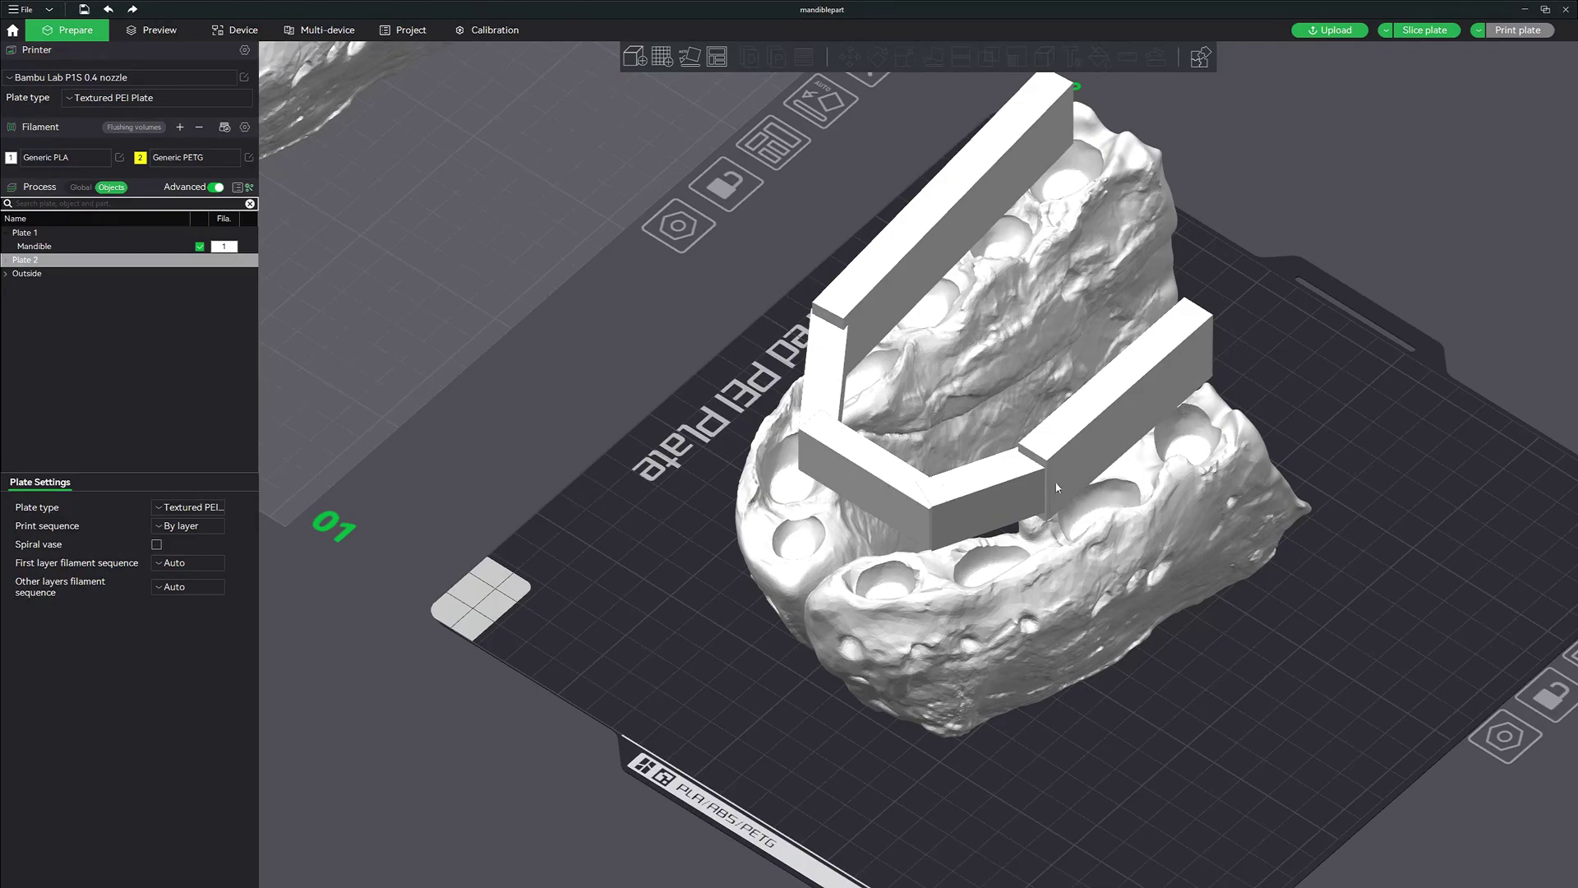
pyautogui.moveTo(1170, 690); pyautogui.dragTo(877, 347)
pyautogui.scroll(2, 1185, 690)
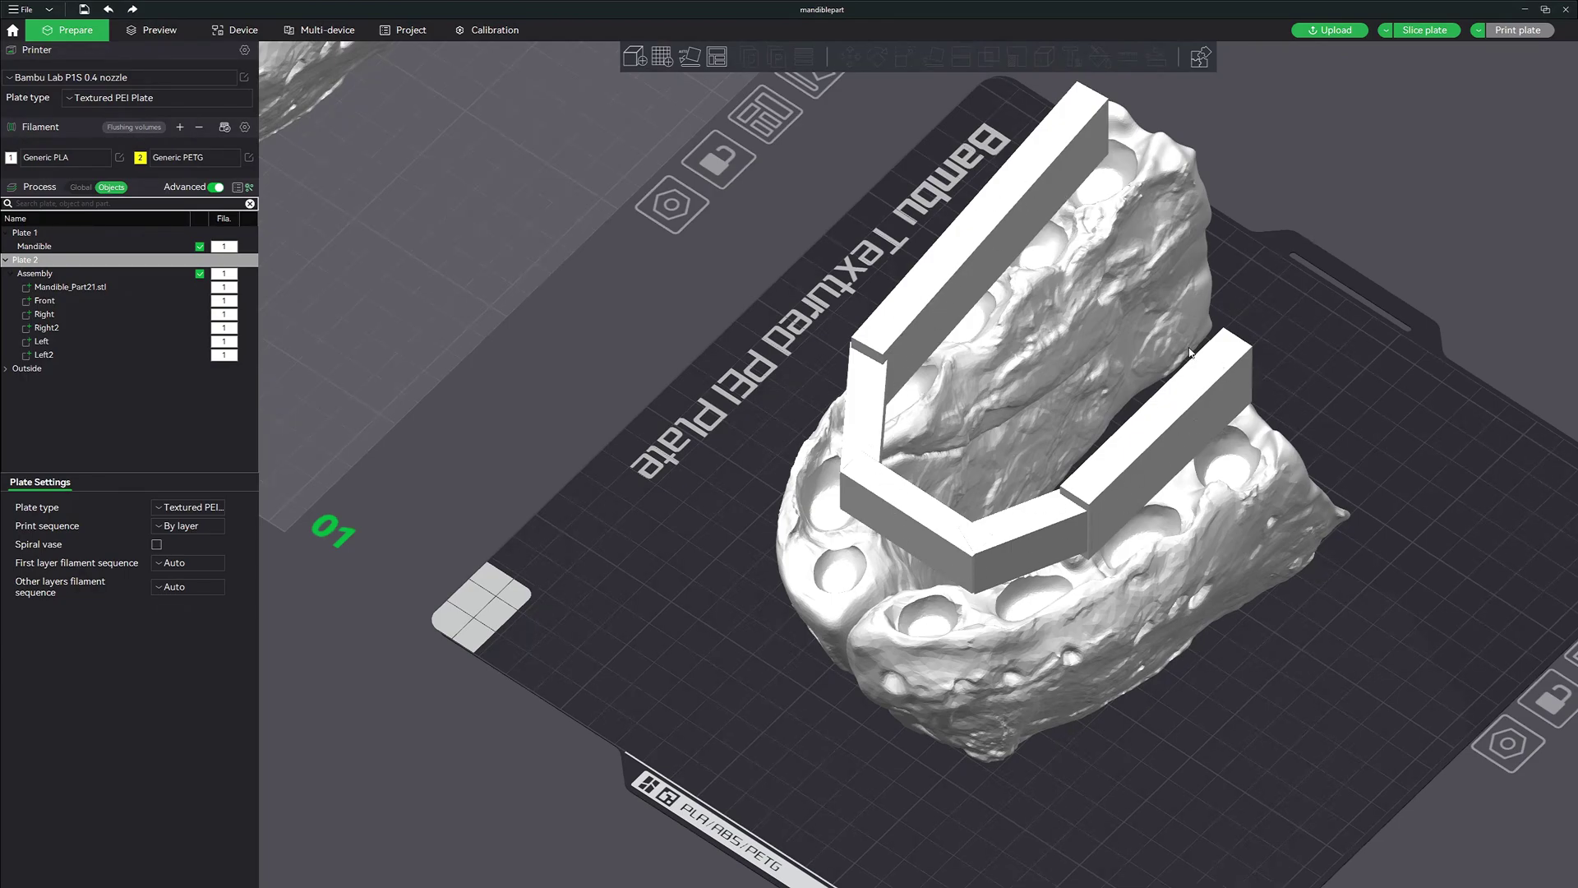
pyautogui.moveTo(896, 616); pyautogui.dragTo(1379, 692)
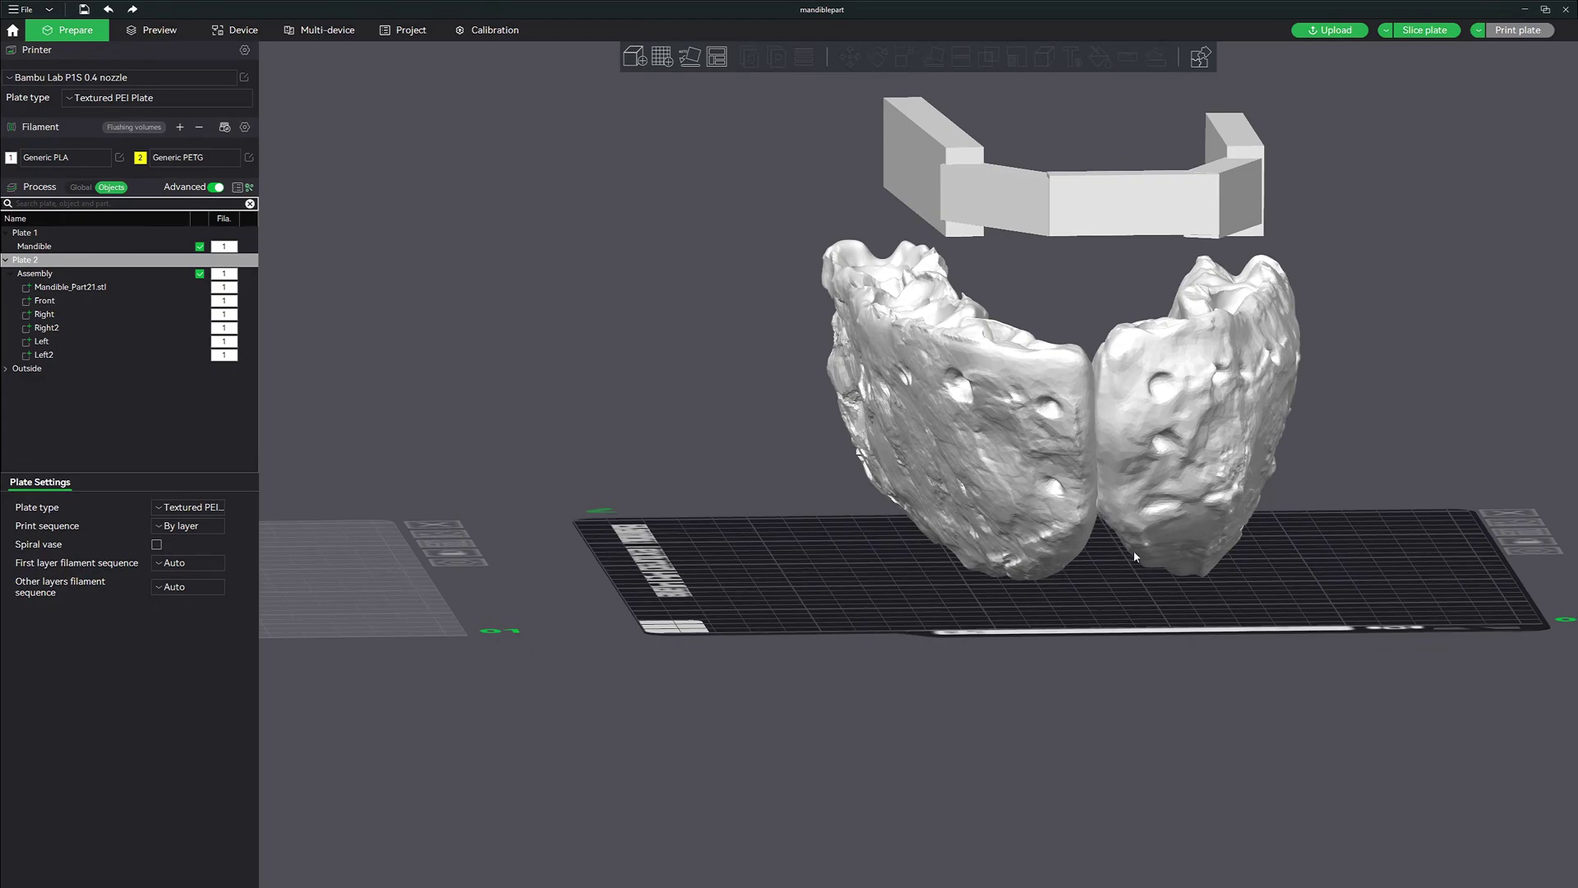
pyautogui.moveTo(1135, 539); pyautogui.dragTo(1306, 475)
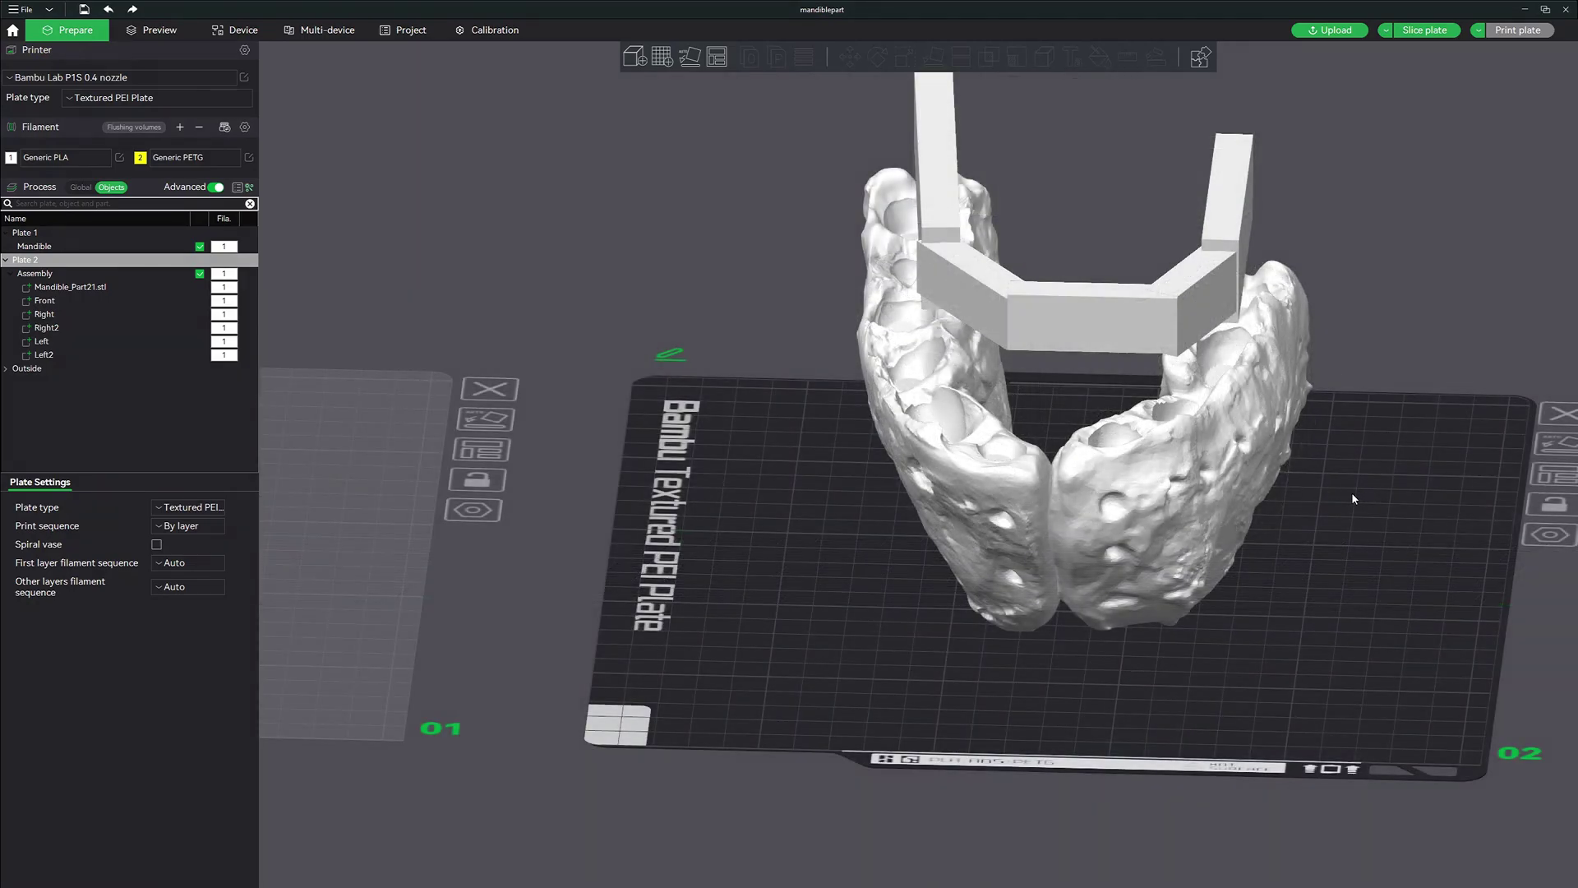
pyautogui.moveTo(1353, 498); pyautogui.dragTo(843, 335)
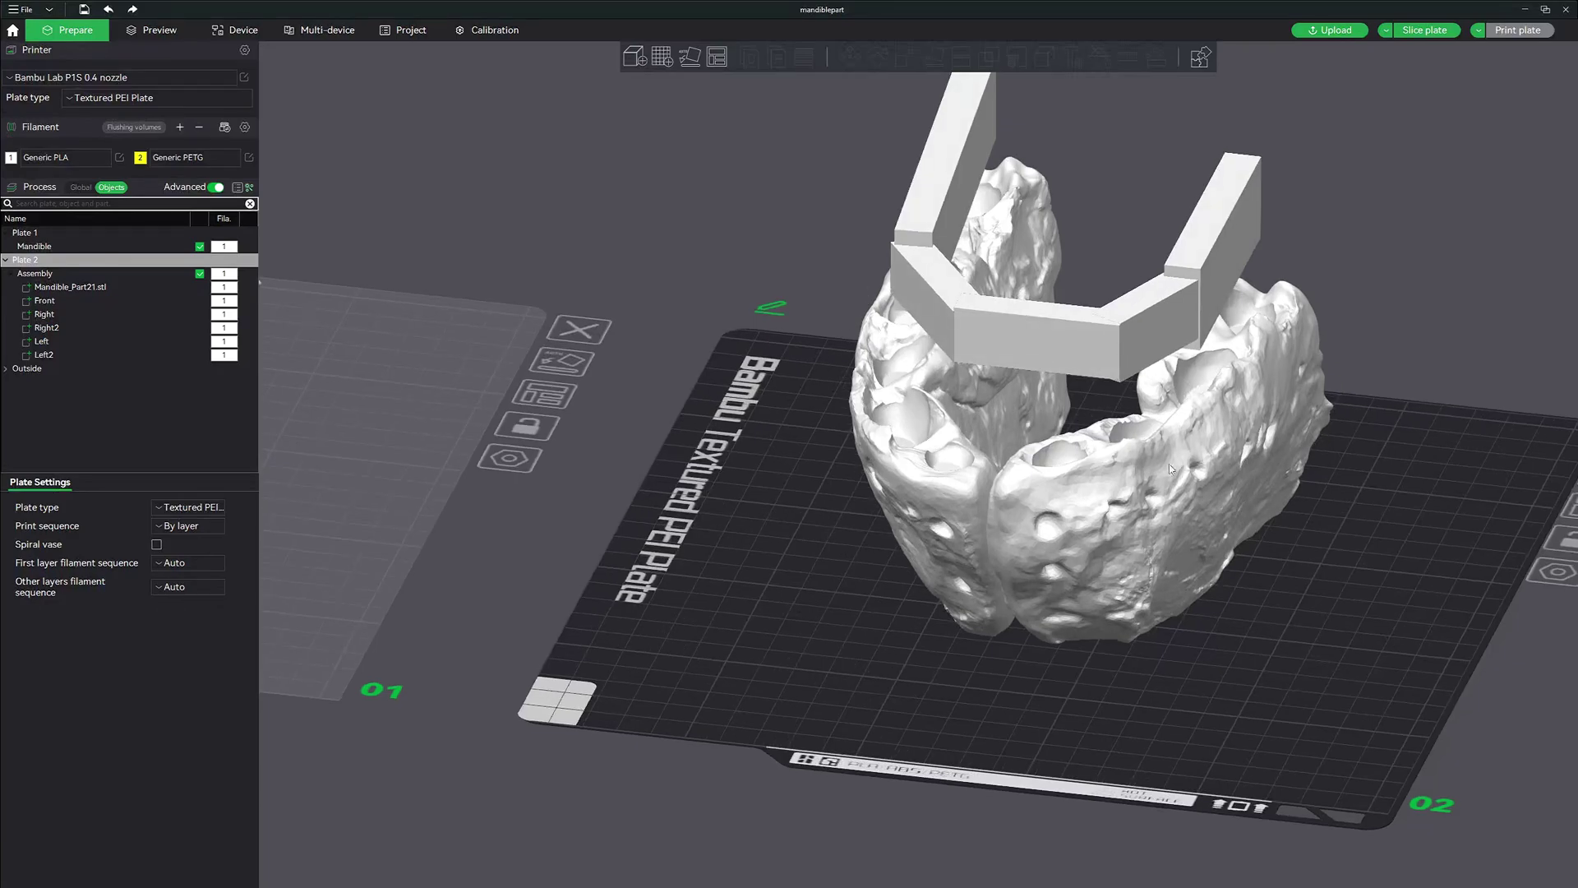
pyautogui.scroll(-5, 1348, 562)
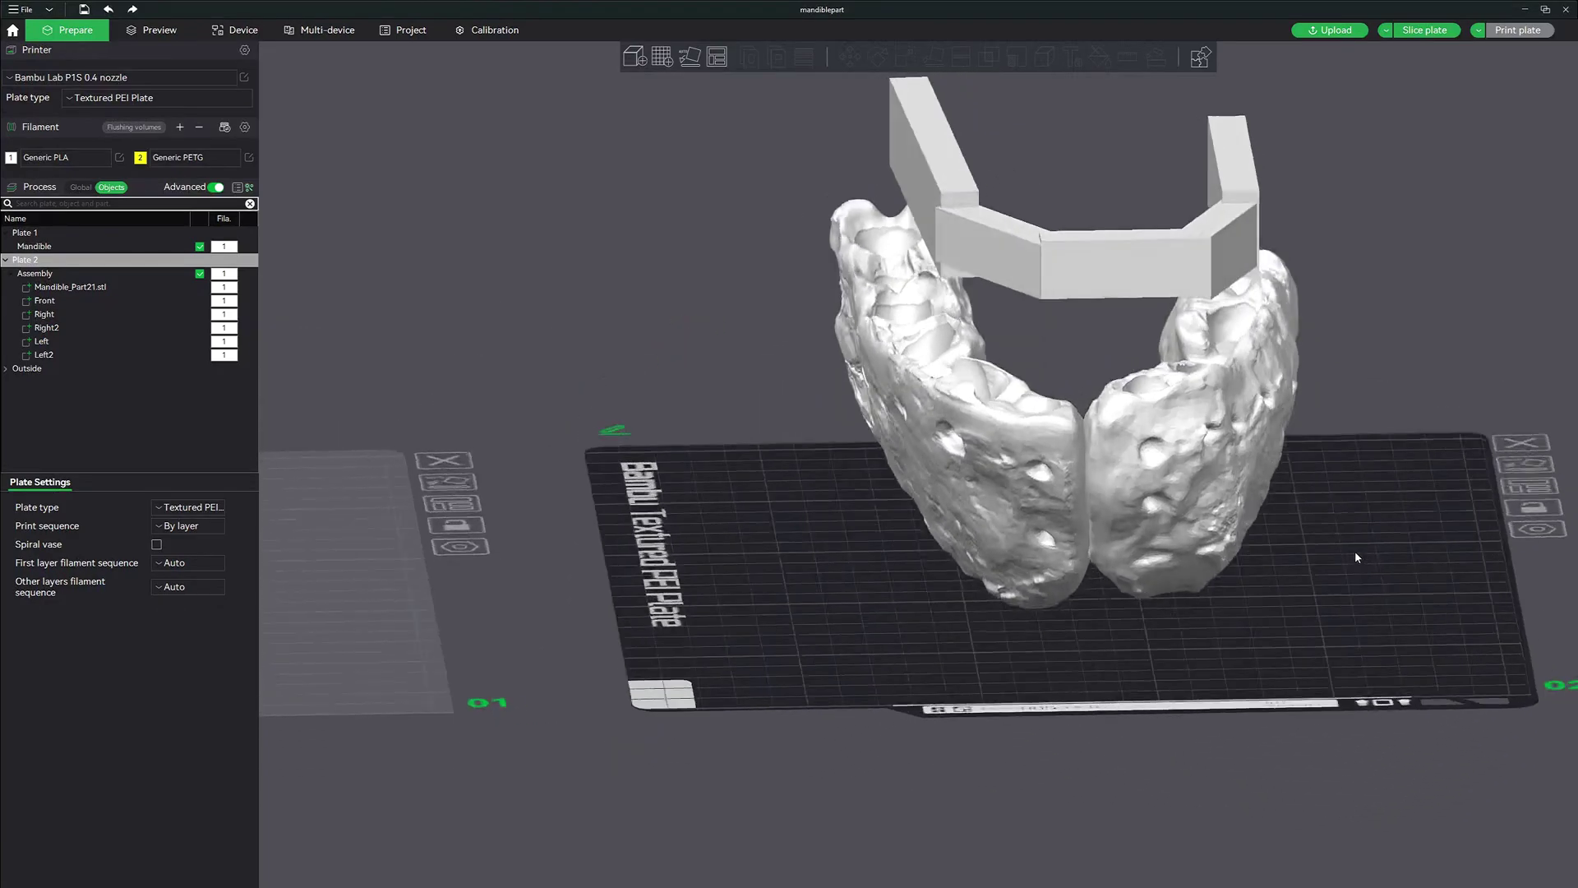
pyautogui.scroll(4, 1352, 556)
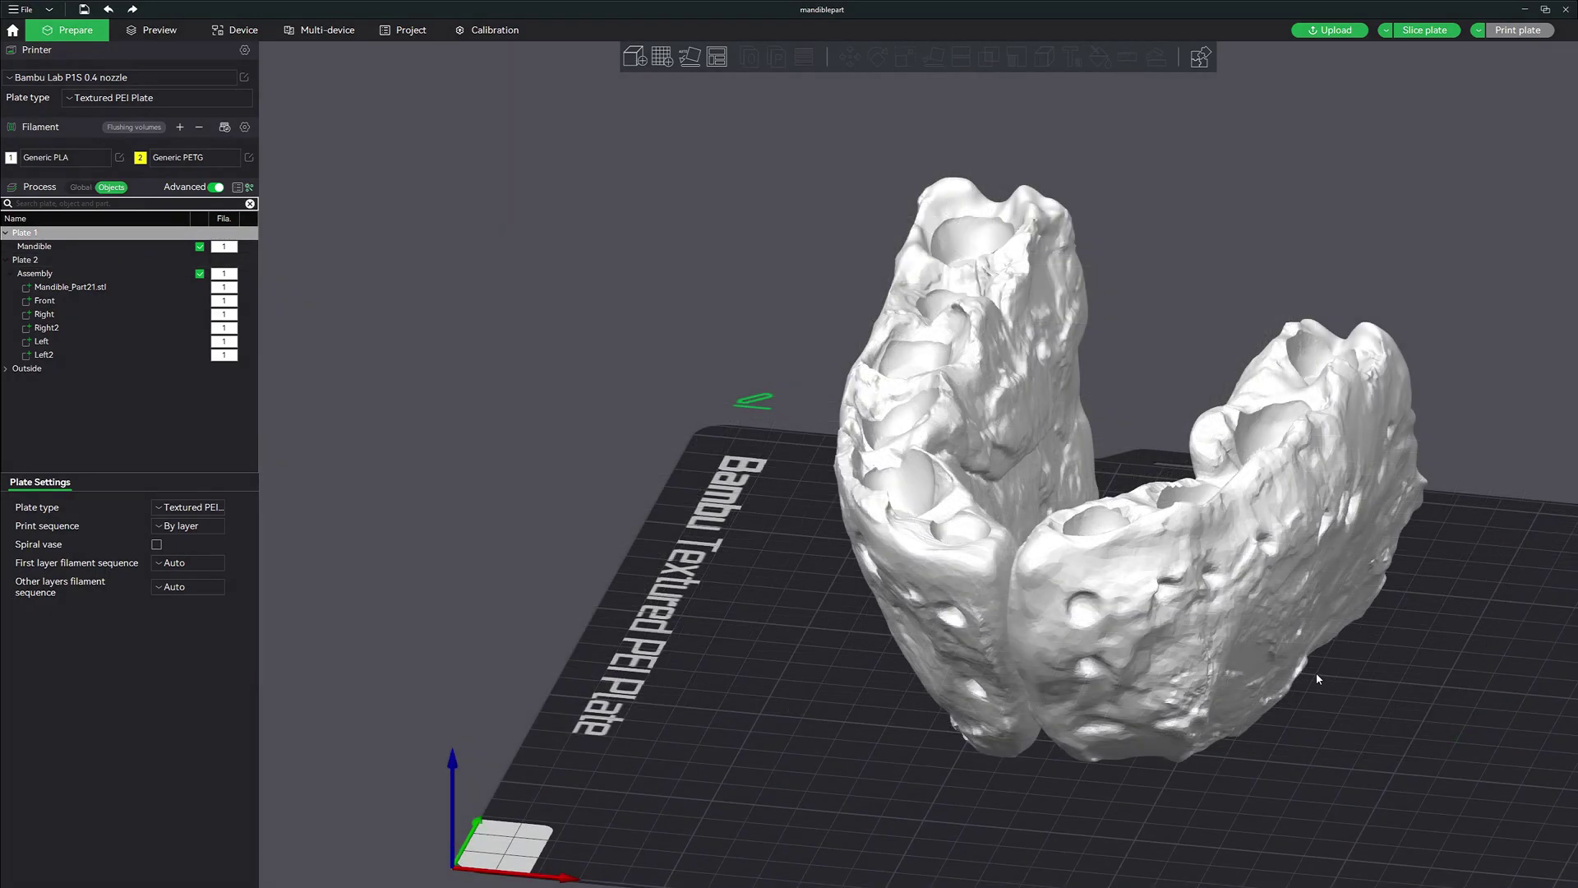
# Step: Add a Cube primitive to Plate 1 beside the mandible
pyautogui.moveTo(1315, 672); pyautogui.dragTo(1241, 652)
pyautogui.scroll(-2, 1299, 608)
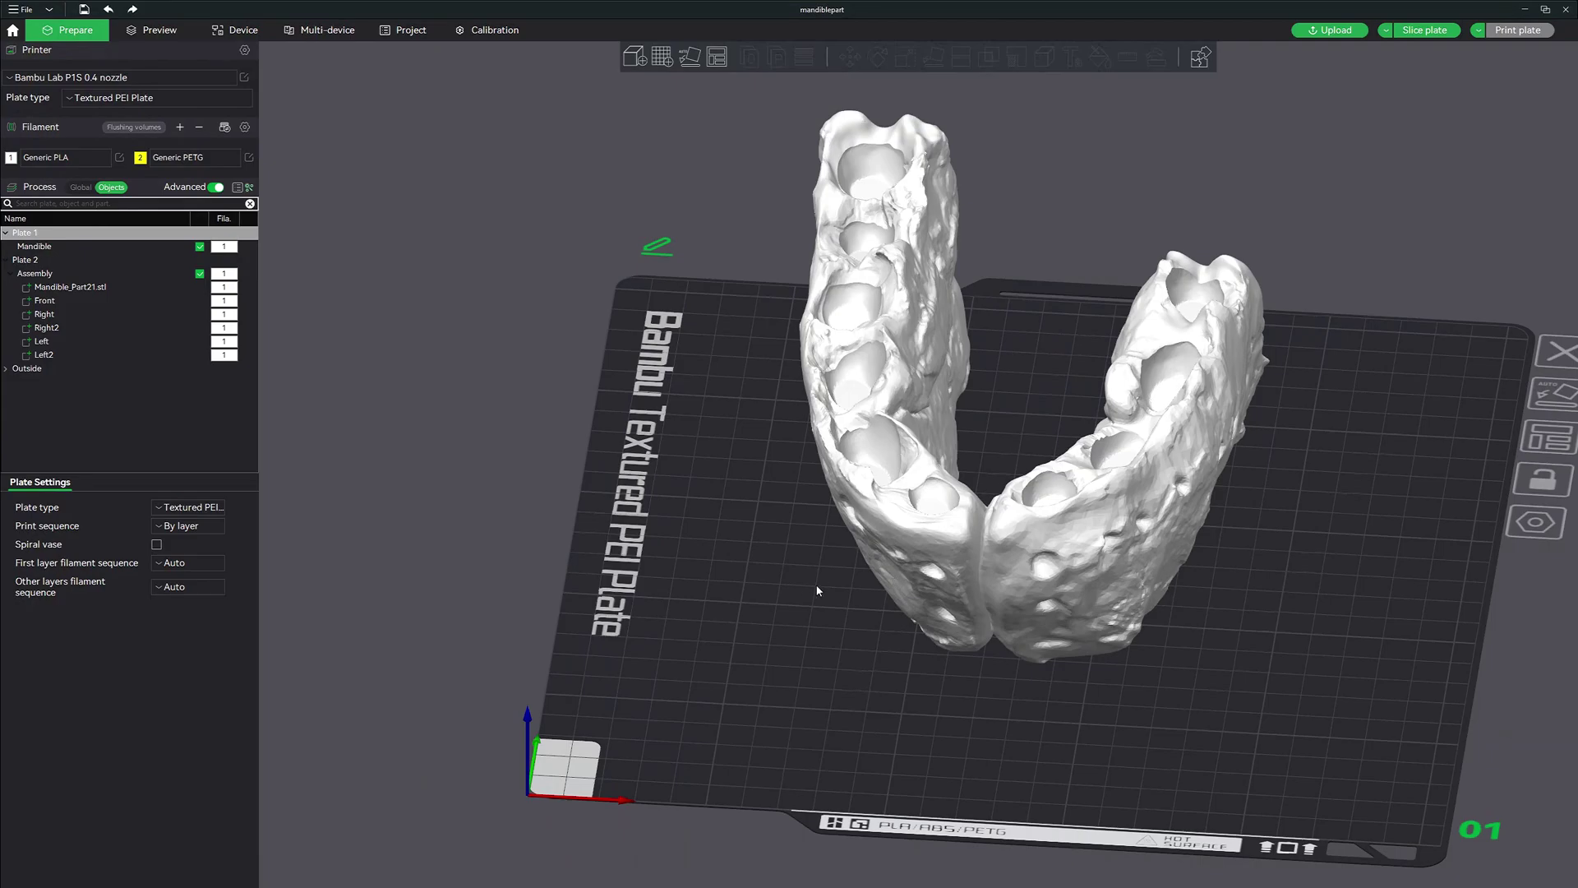
pyautogui.rightClick(777, 558)
pyautogui.moveTo(833, 643)
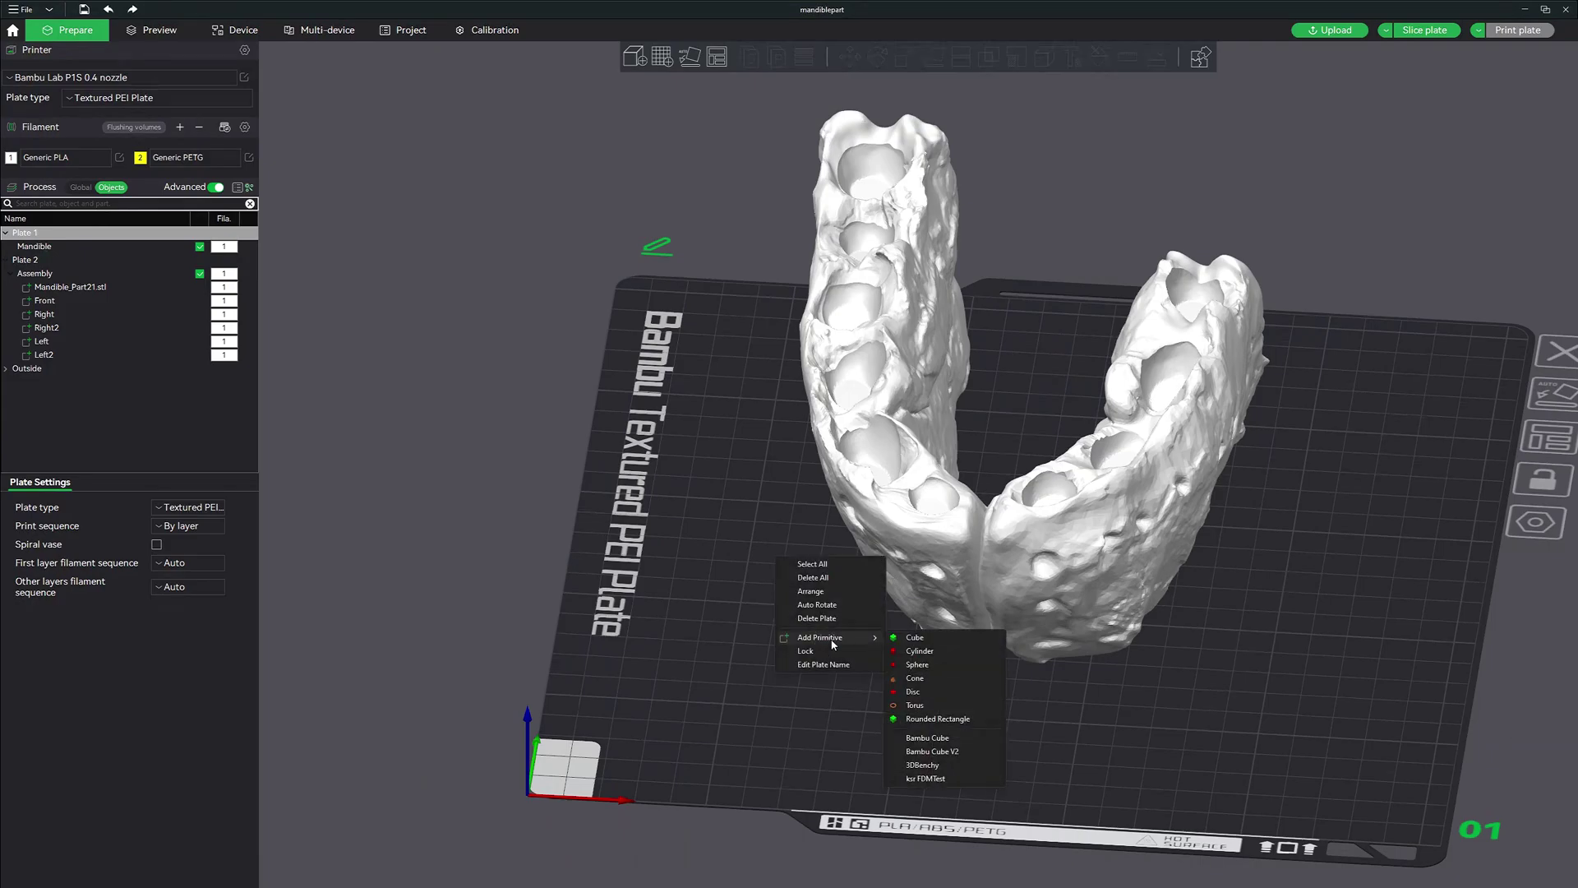
pyautogui.click(907, 638)
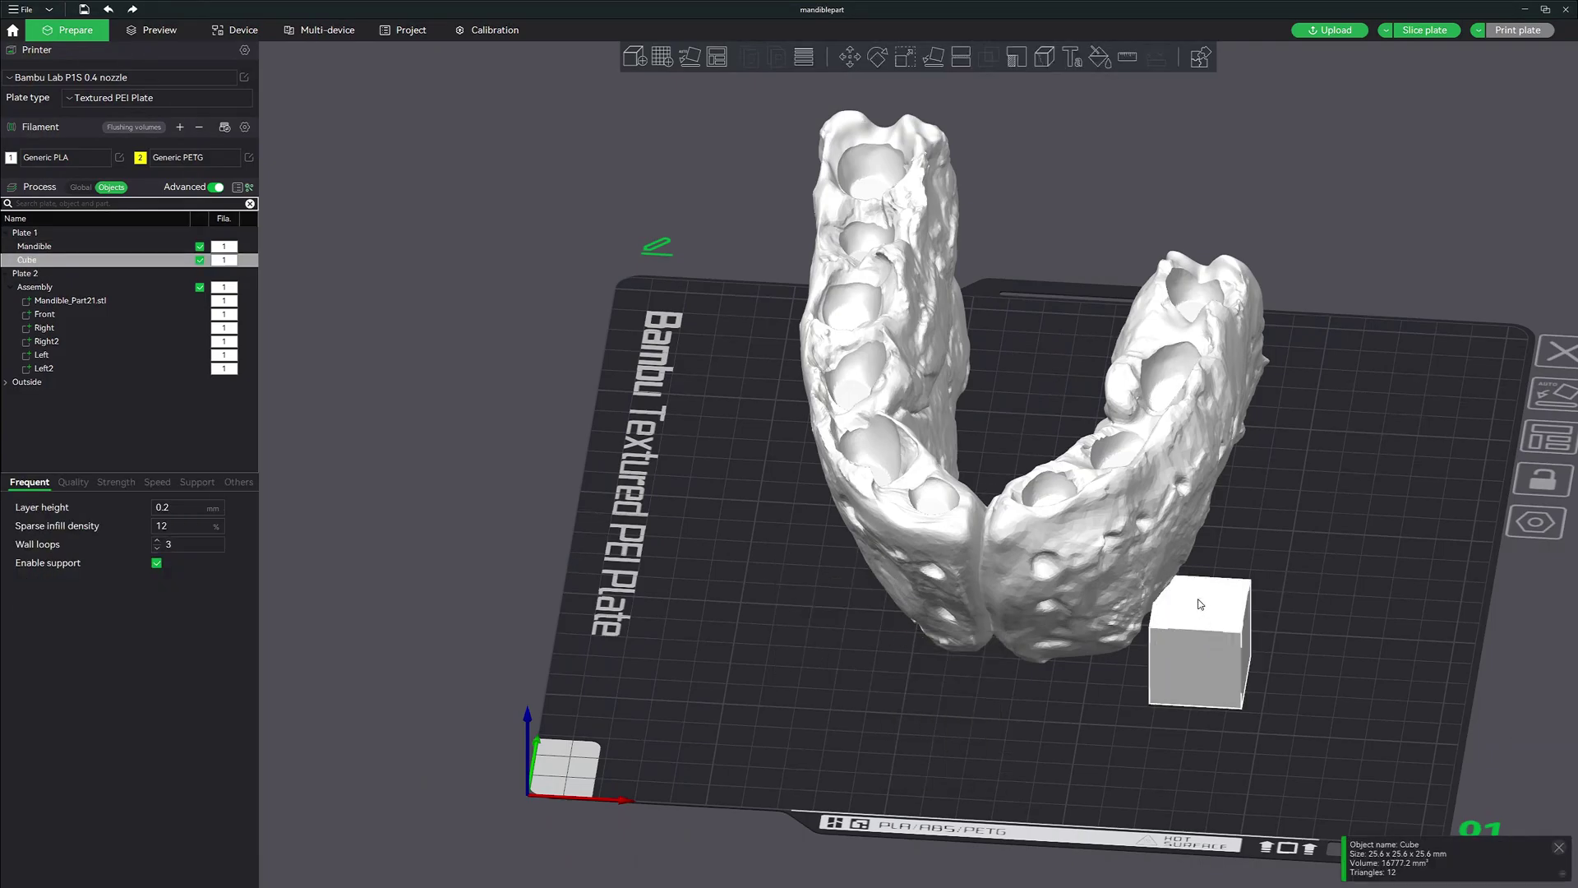
# Step: Assemble the Mandible and Cube into one Assembly, then select the Cube part
pyautogui.keyDown('ctrl'); pyautogui.click(1086, 528); pyautogui.keyUp('ctrl')
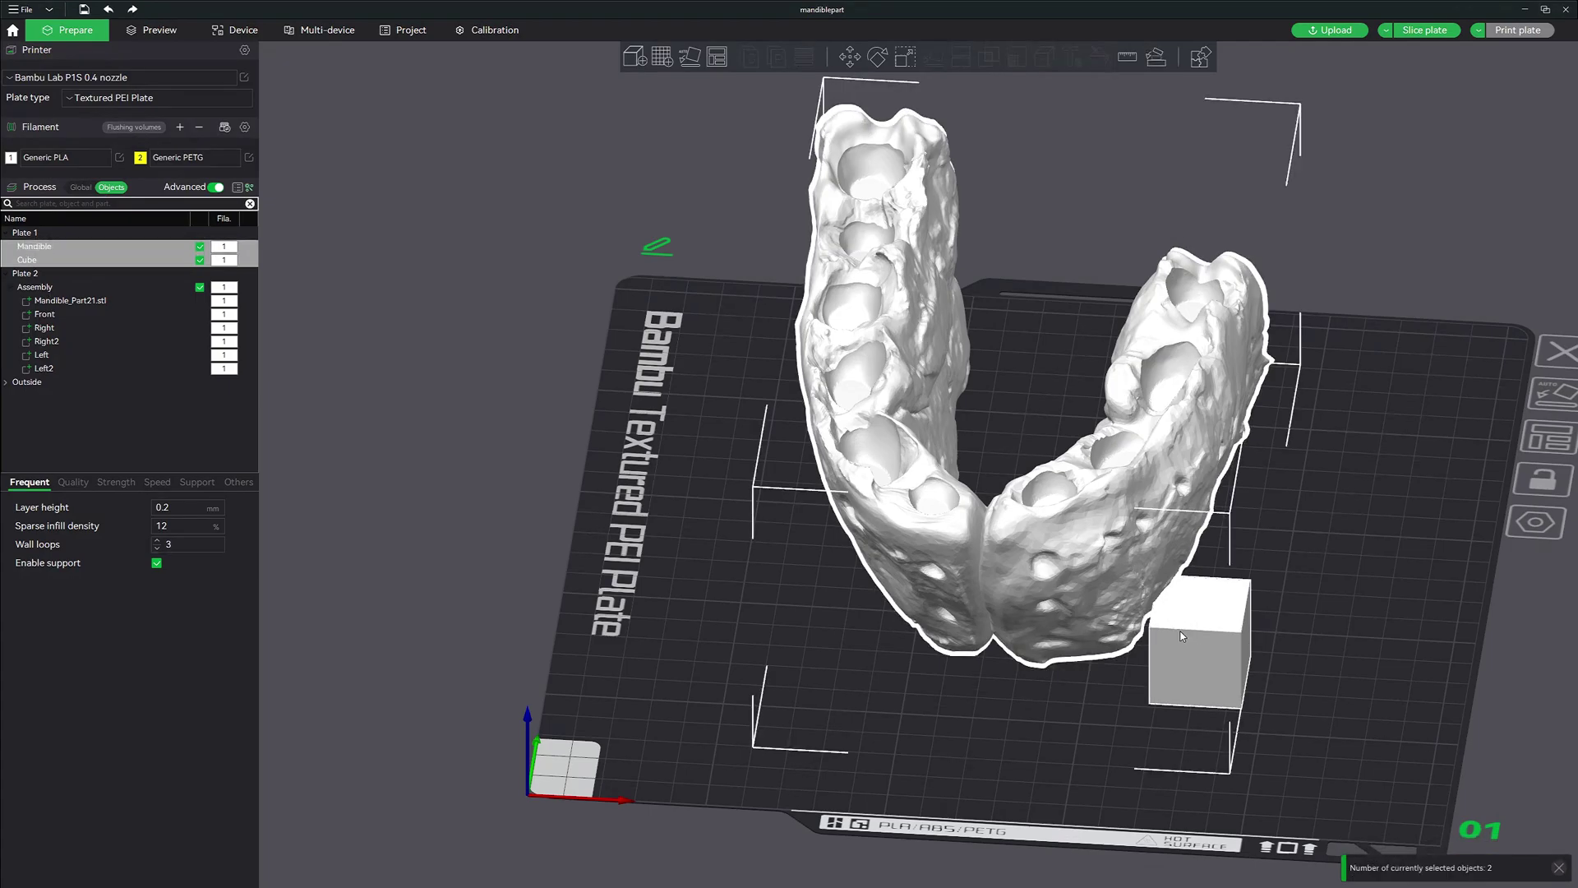
pyautogui.click(5, 275)
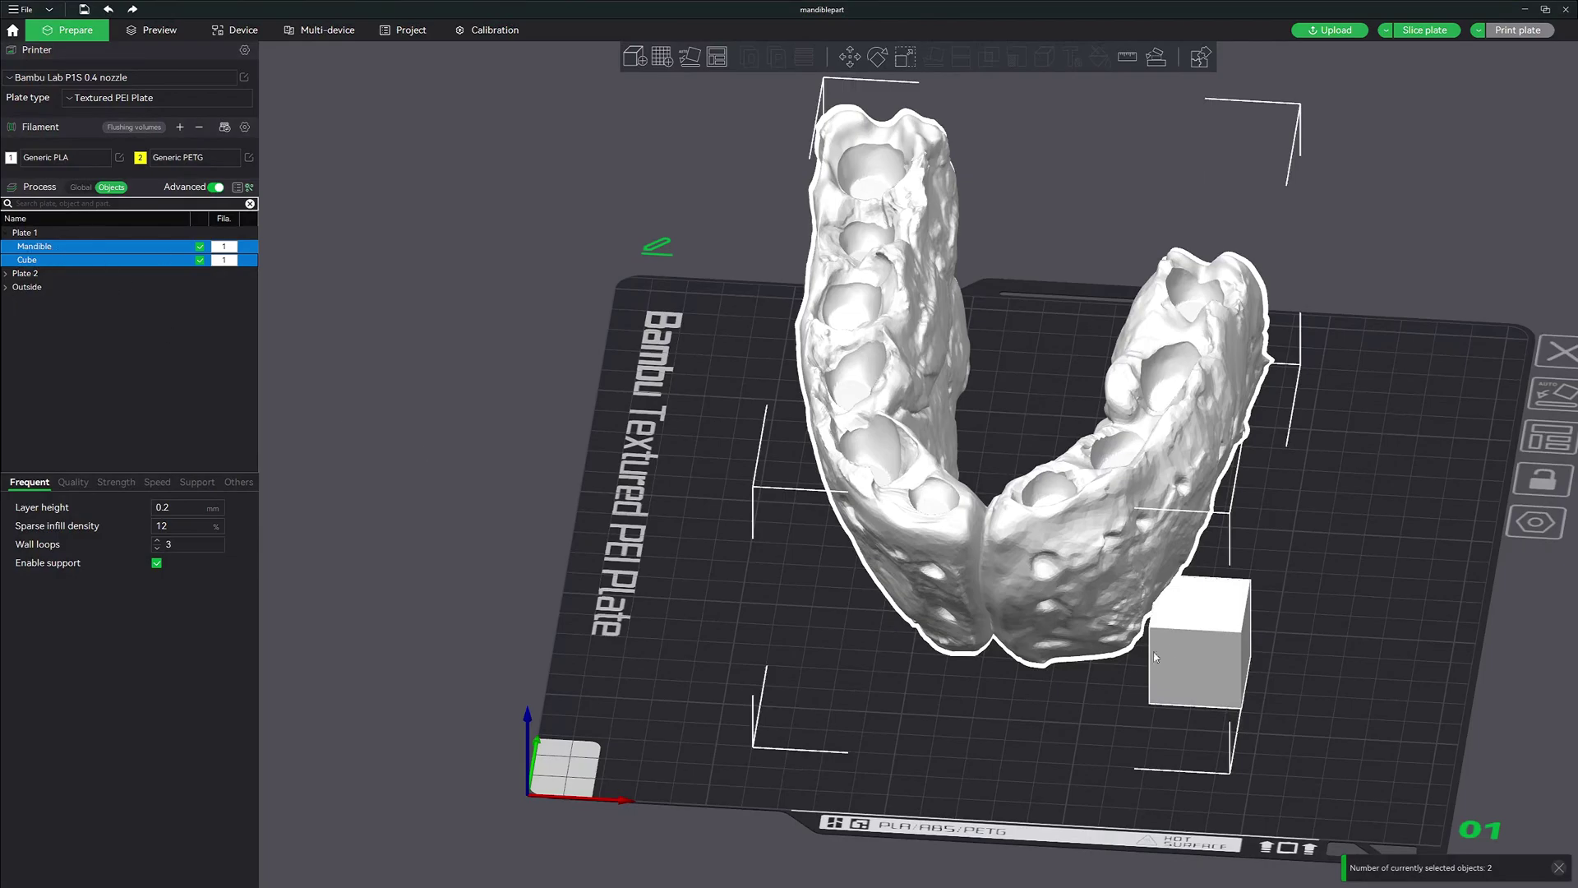
pyautogui.rightClick(1097, 539)
pyautogui.click(1150, 544)
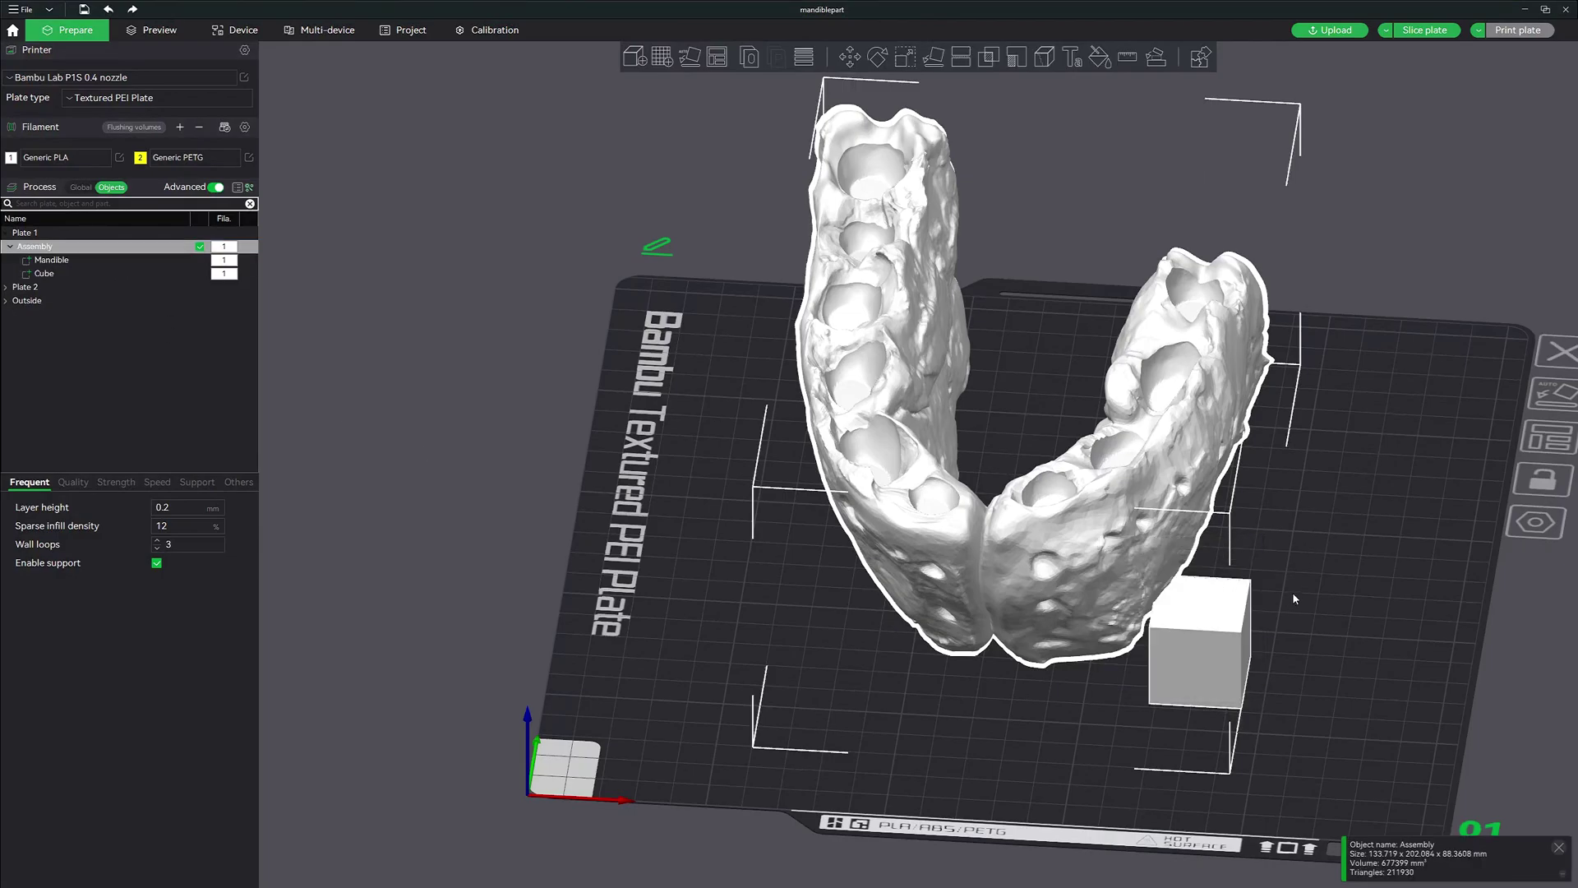
pyautogui.click(1264, 600)
pyautogui.click(1193, 618)
pyautogui.click(44, 275)
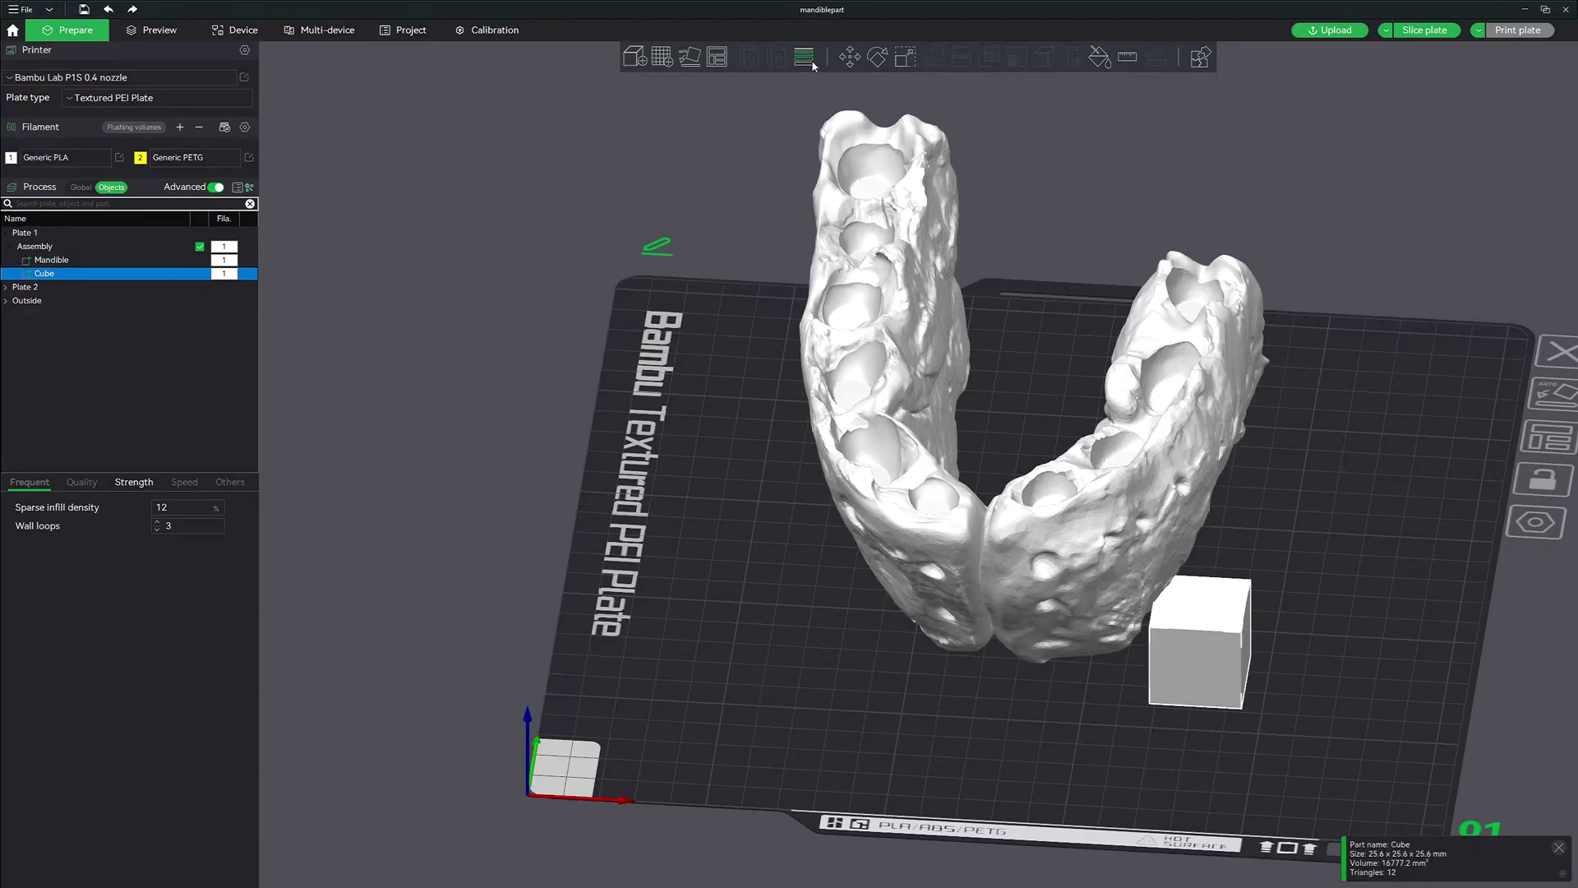
# Step: Lift the cube above the plate and place it between the mandible's front arms in top view
pyautogui.click(850, 57)
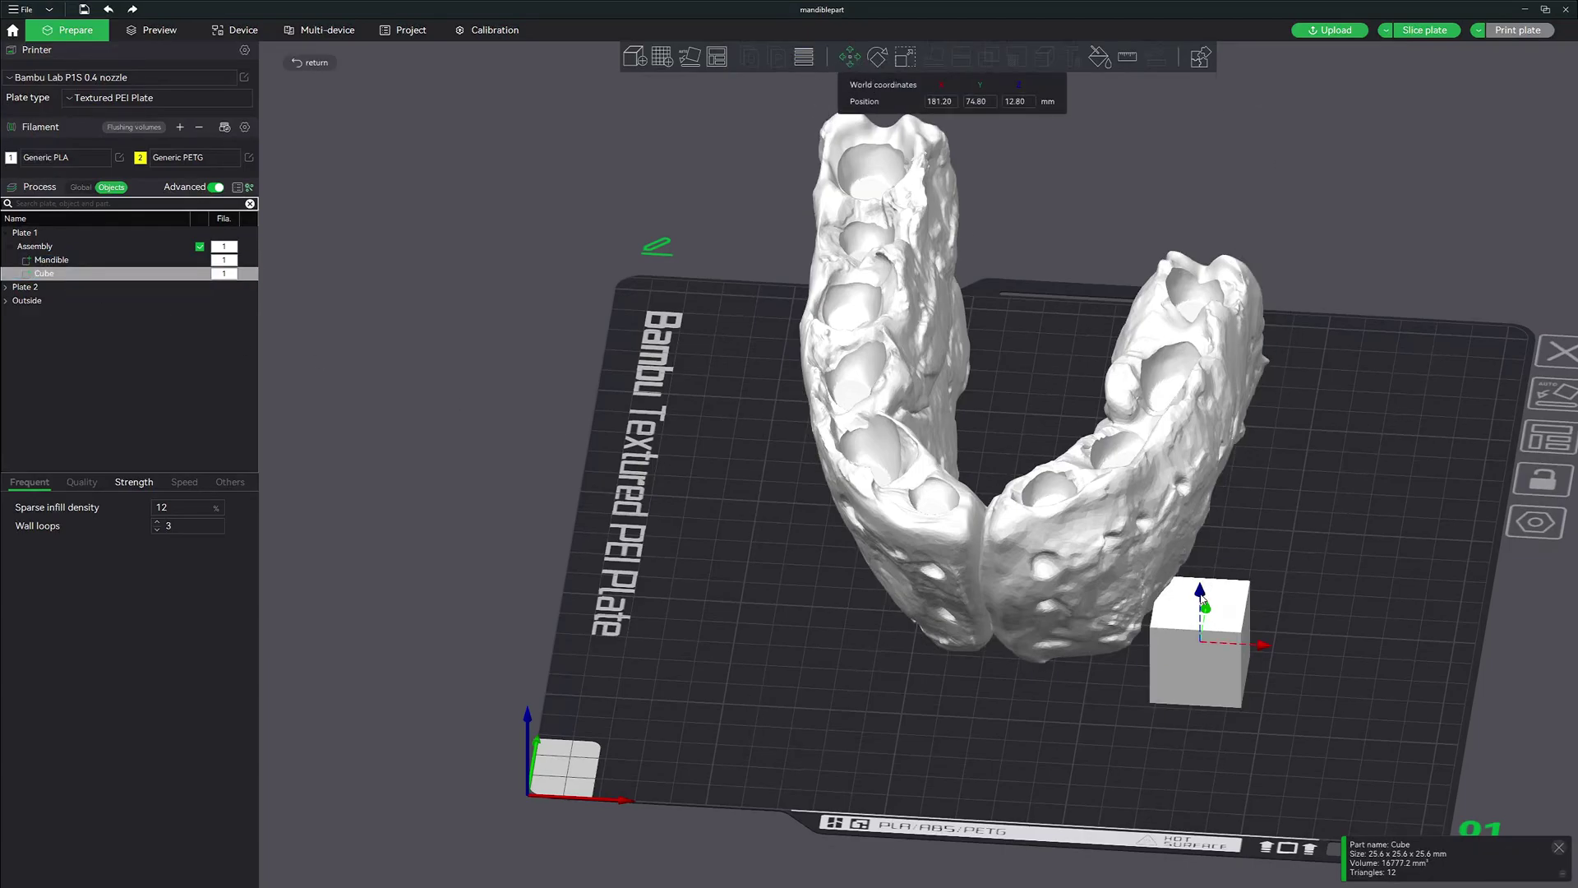
pyautogui.moveTo(1201, 600); pyautogui.dragTo(1203, 355)
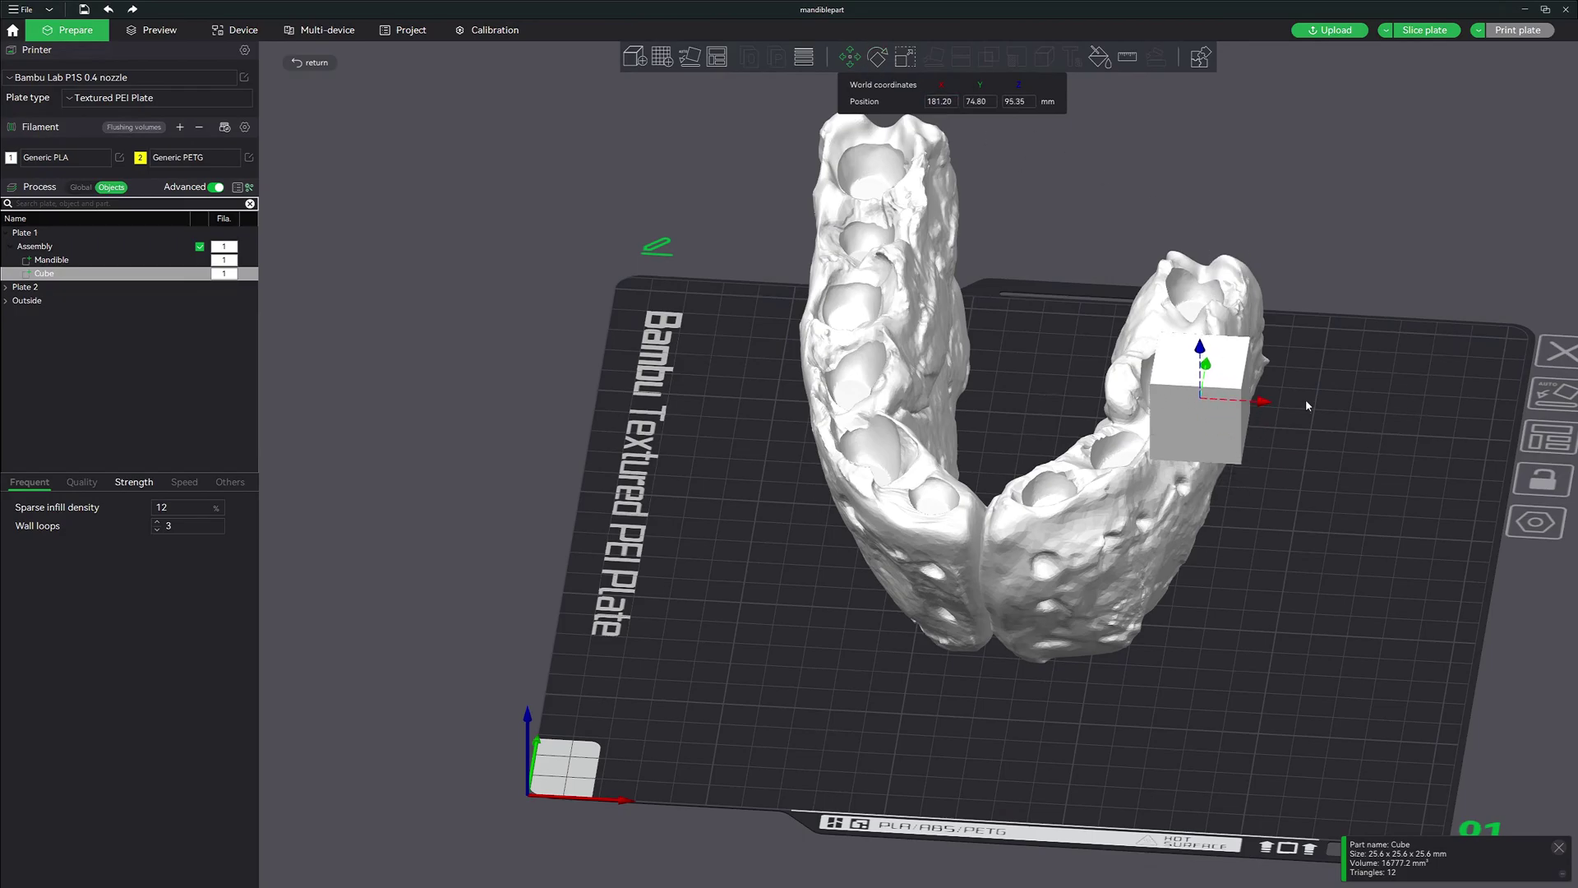
pyautogui.moveTo(1259, 404); pyautogui.dragTo(1262, 403)
pyautogui.press('1')
pyautogui.scroll(5, 1437, 250)
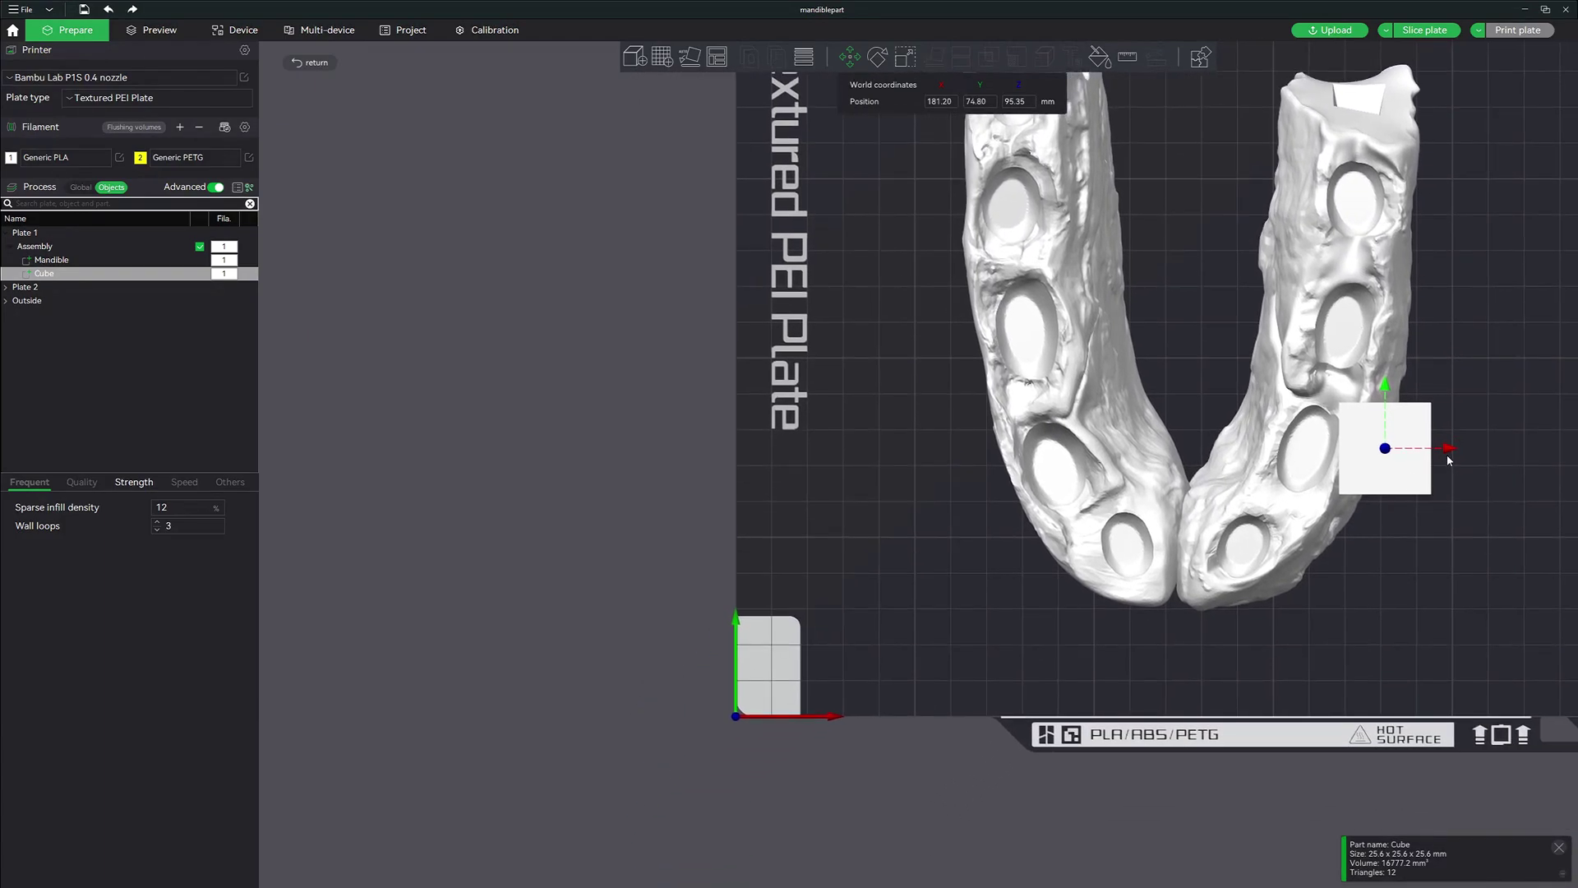
pyautogui.moveTo(1448, 460); pyautogui.dragTo(1242, 457)
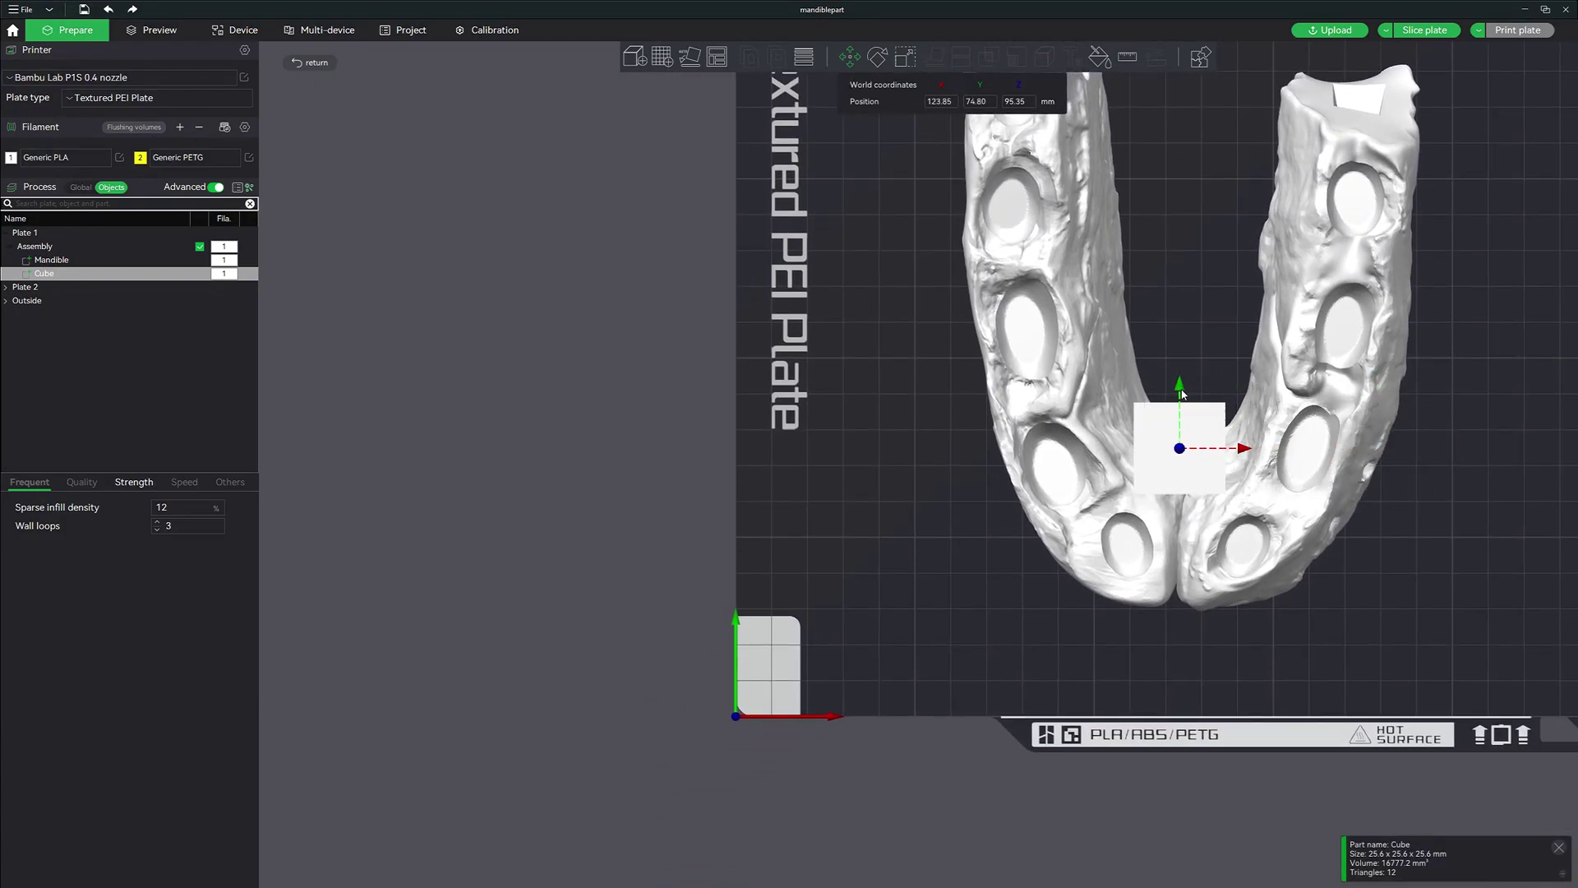
pyautogui.moveTo(1181, 394); pyautogui.dragTo(1182, 456)
# Step: Scale the cube to about 40.05 × 14.73 mm across the front arch
pyautogui.press('s')
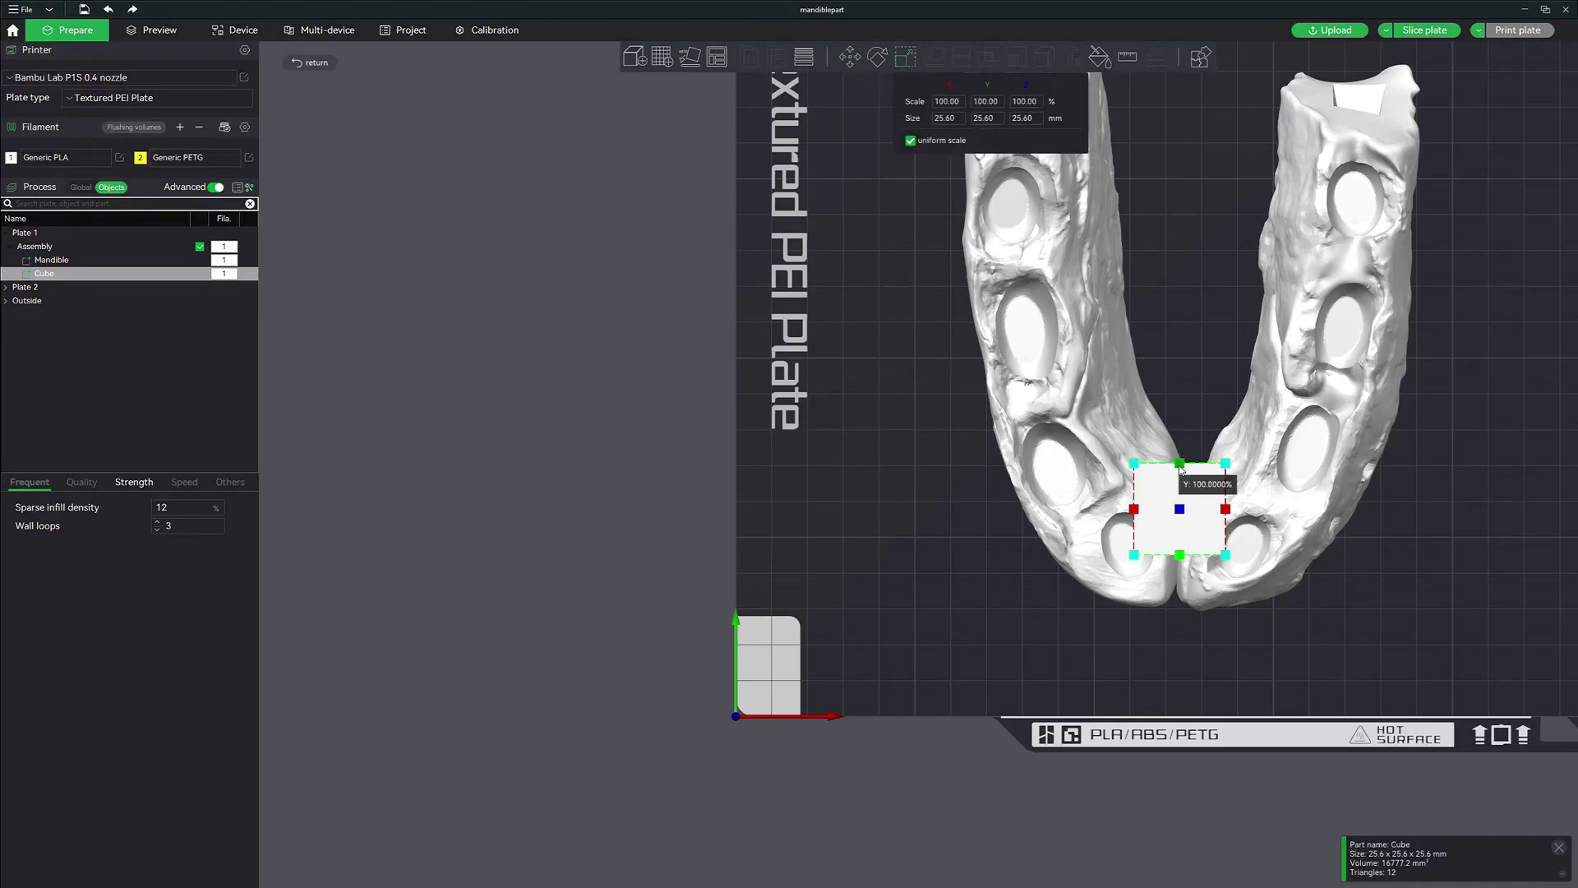
pyautogui.moveTo(1180, 466); pyautogui.dragTo(1256, 529)
pyautogui.moveTo(1127, 529); pyautogui.dragTo(1110, 527)
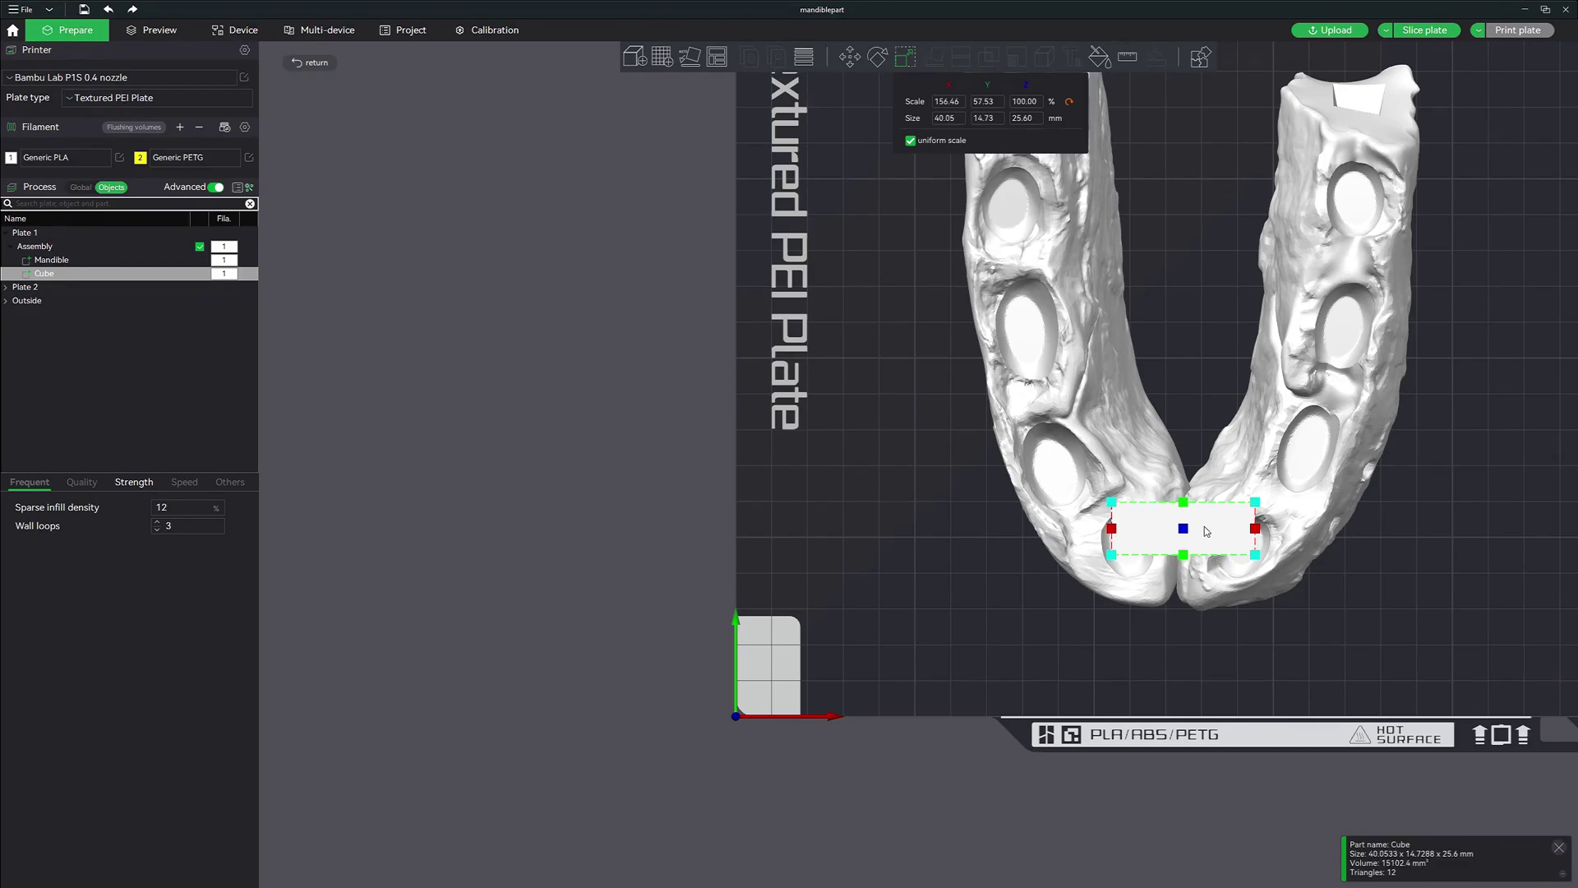
pyautogui.moveTo(1340, 575); pyautogui.dragTo(1325, 546)
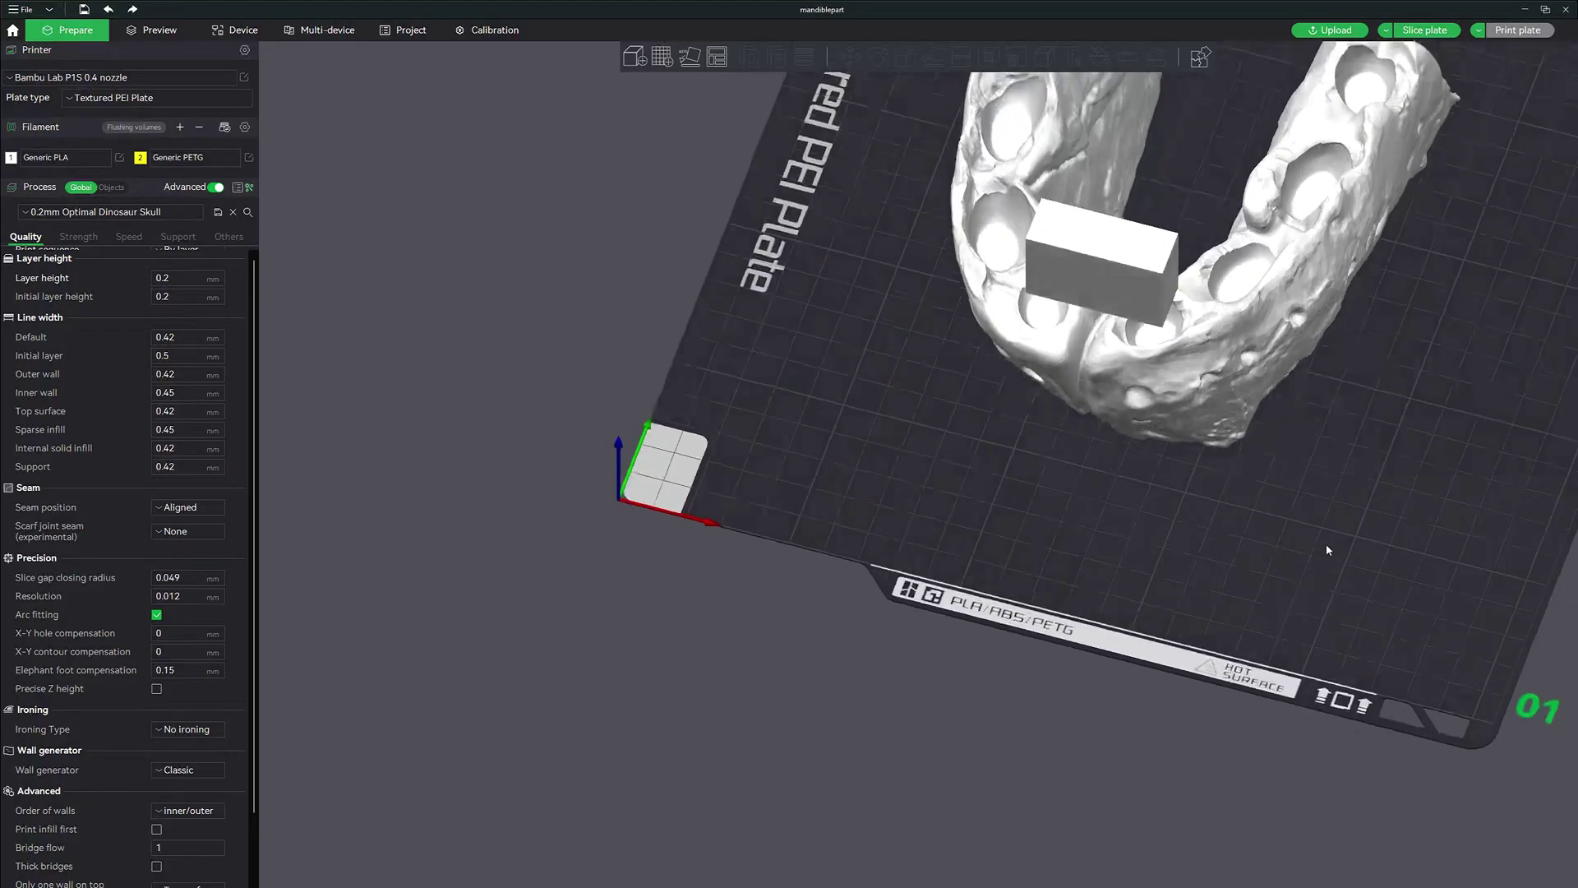
# Step: Select the Cube part in the object list and lower it into the mandible's front
pyautogui.scroll(1, 1326, 547)
pyautogui.click(1102, 245)
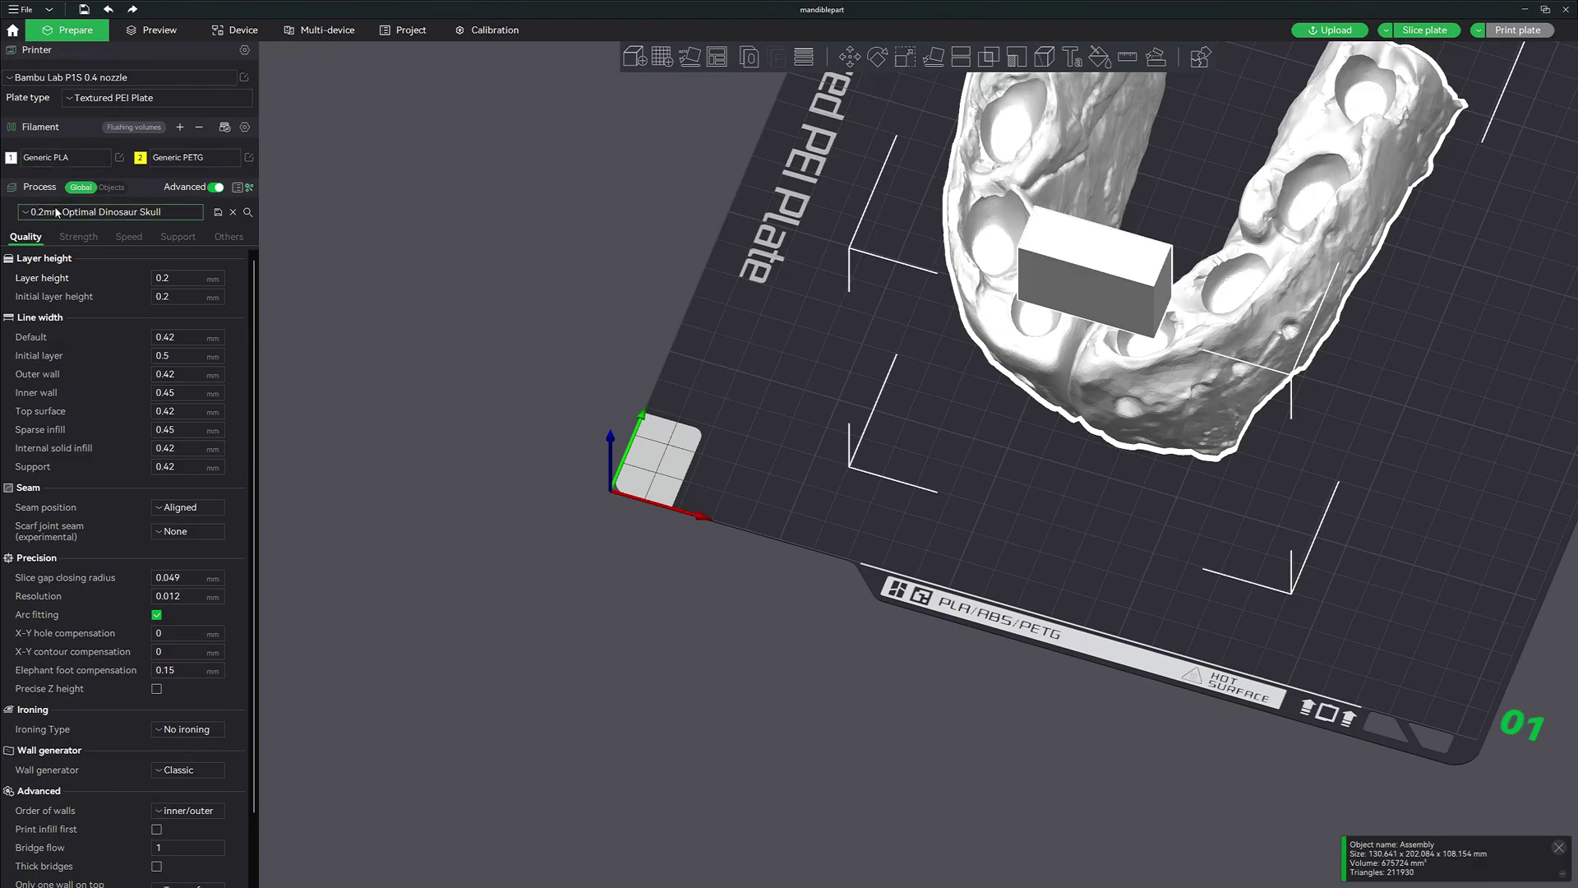
pyautogui.click(110, 186)
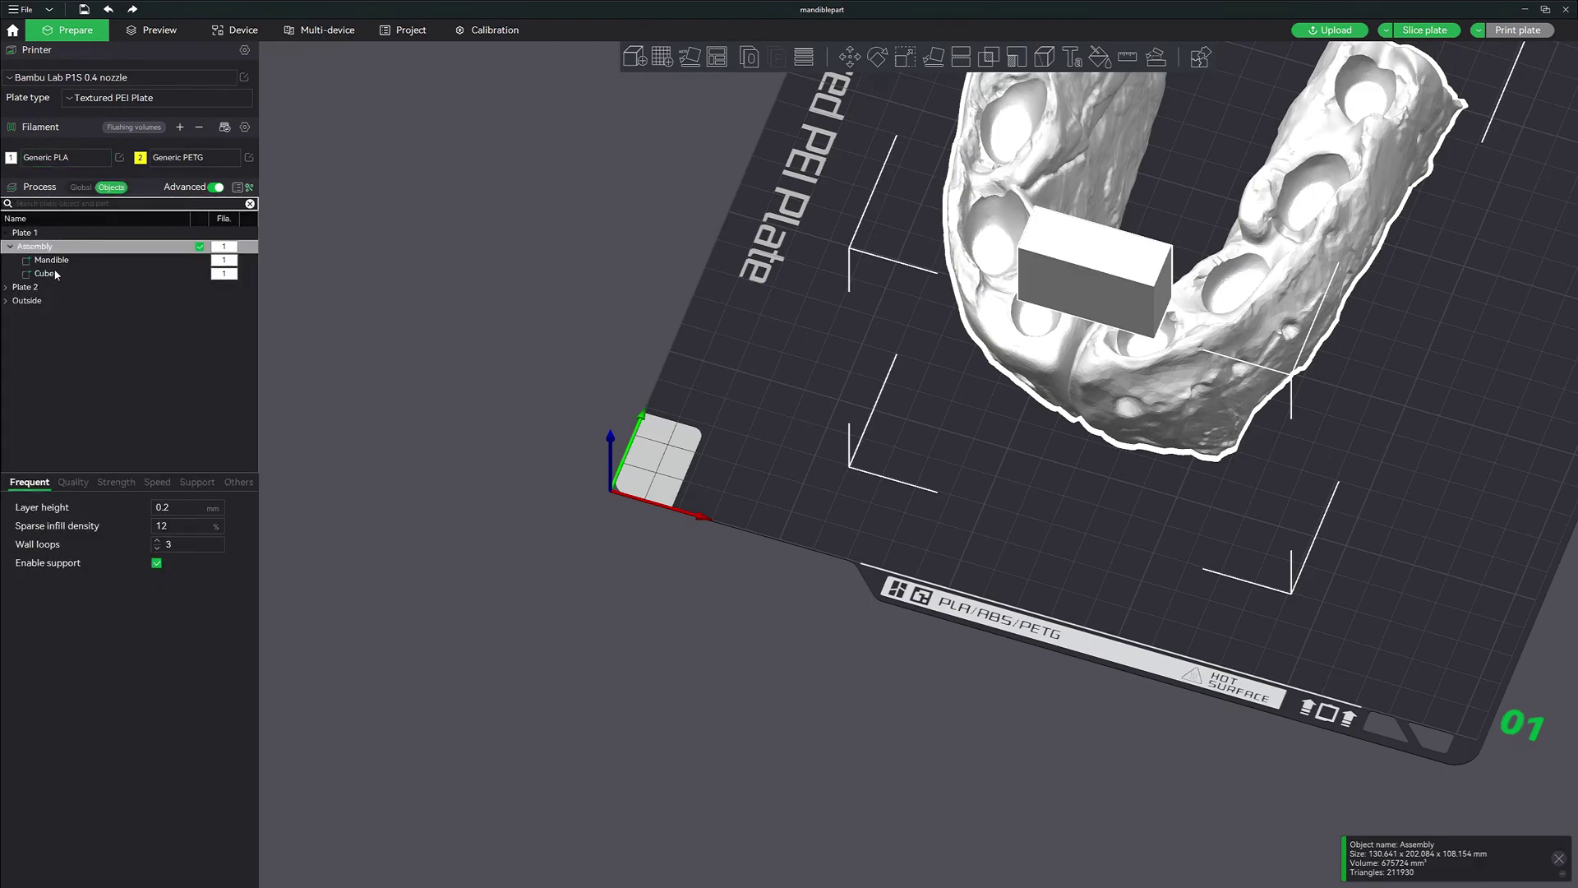
pyautogui.click(45, 272)
pyautogui.click(850, 56)
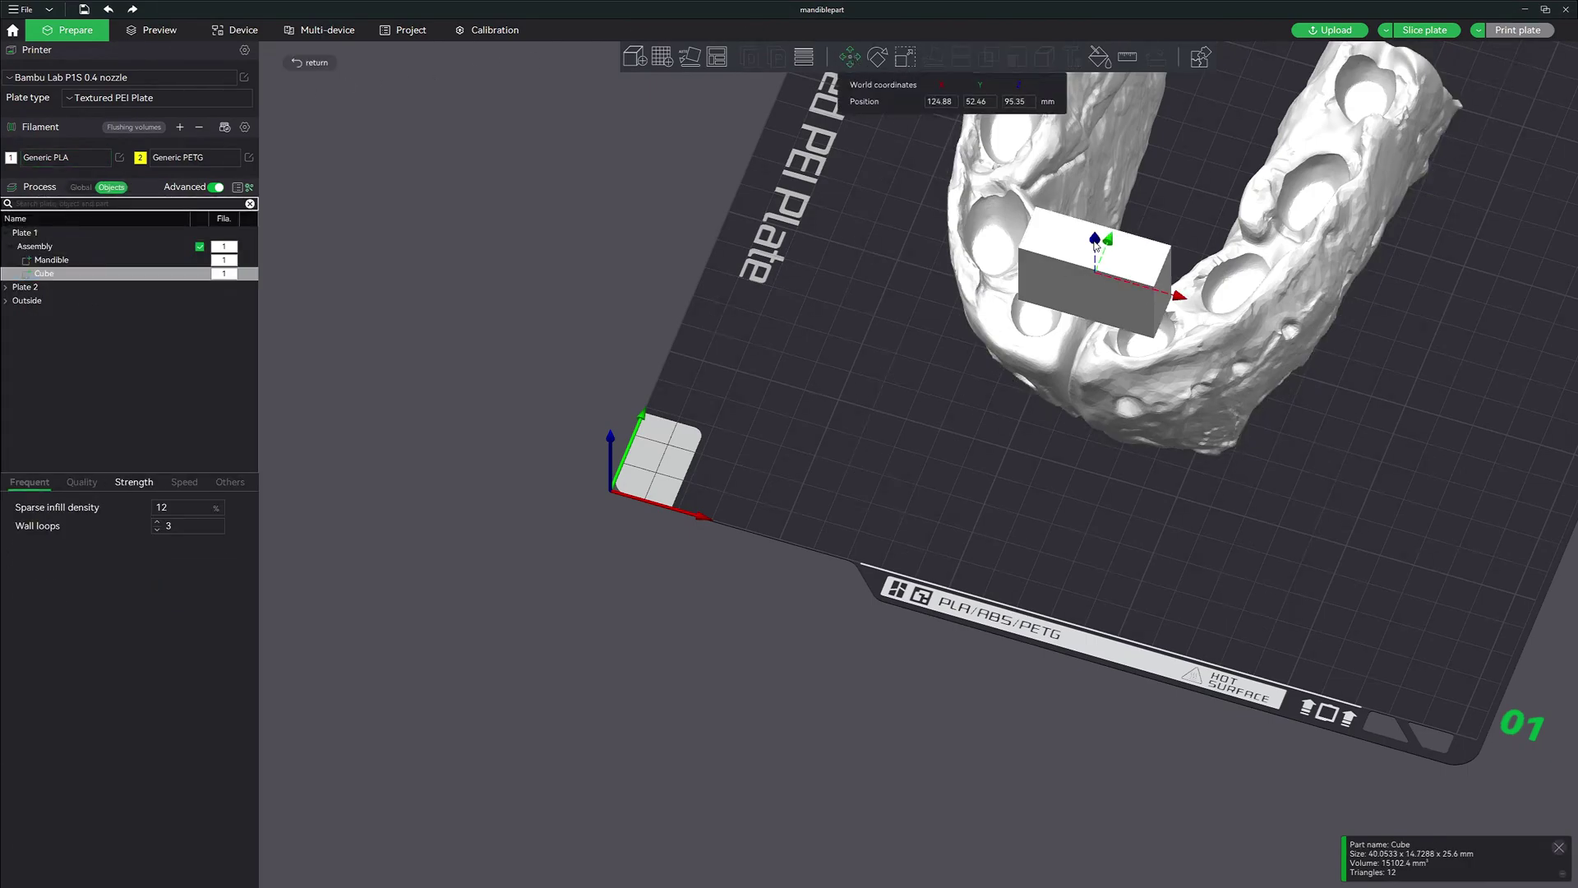
pyautogui.moveTo(1095, 245); pyautogui.dragTo(1262, 457)
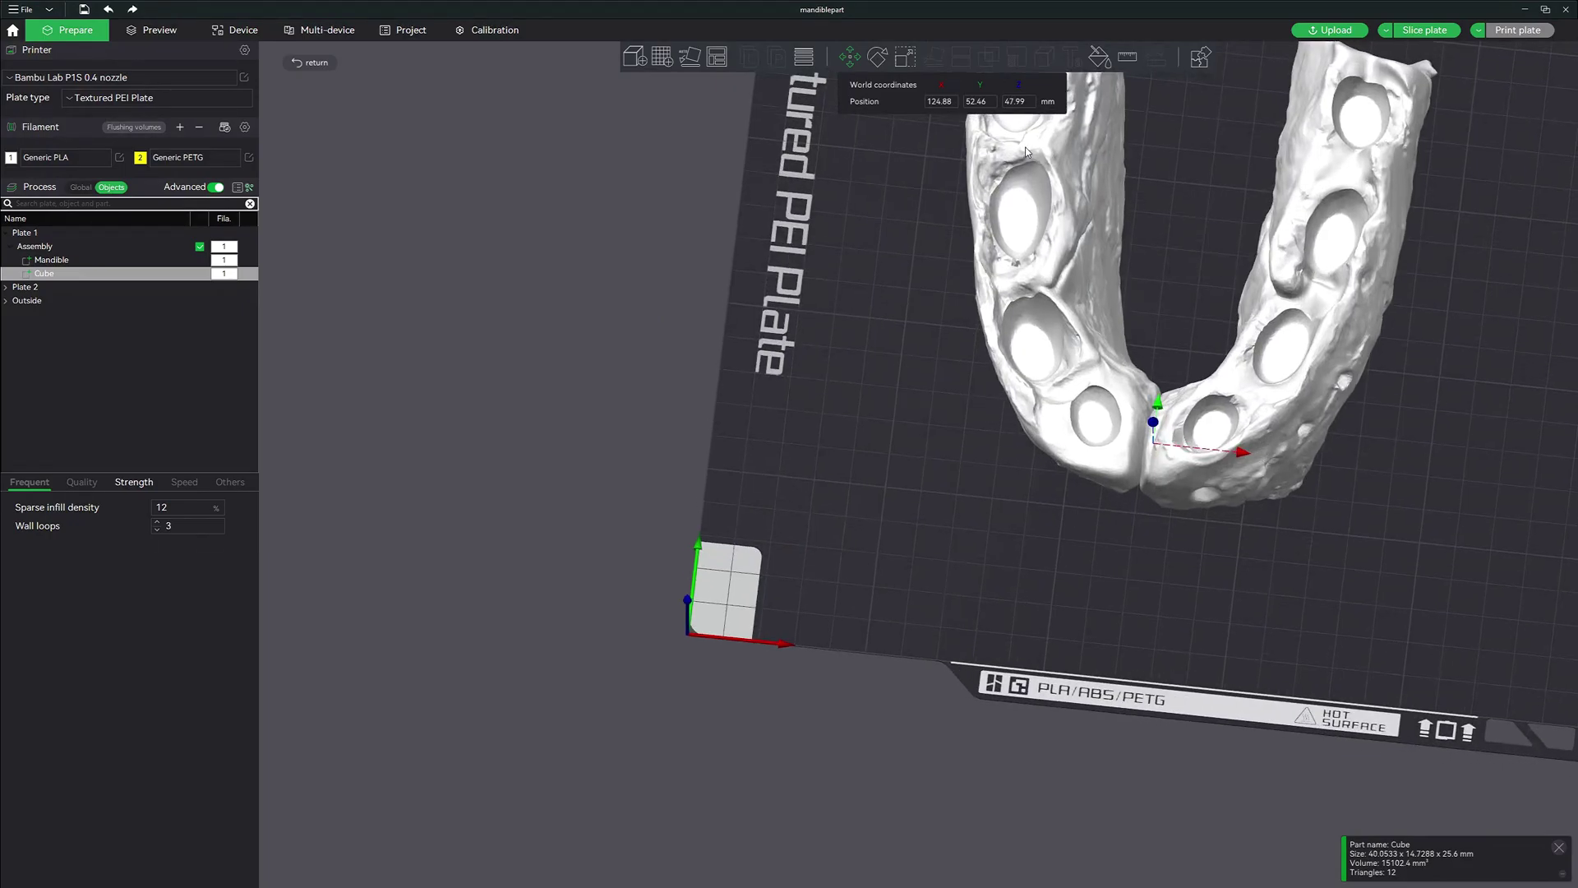
# Step: Thin the cube bar front to back to about 10.83 mm
pyautogui.click(905, 57)
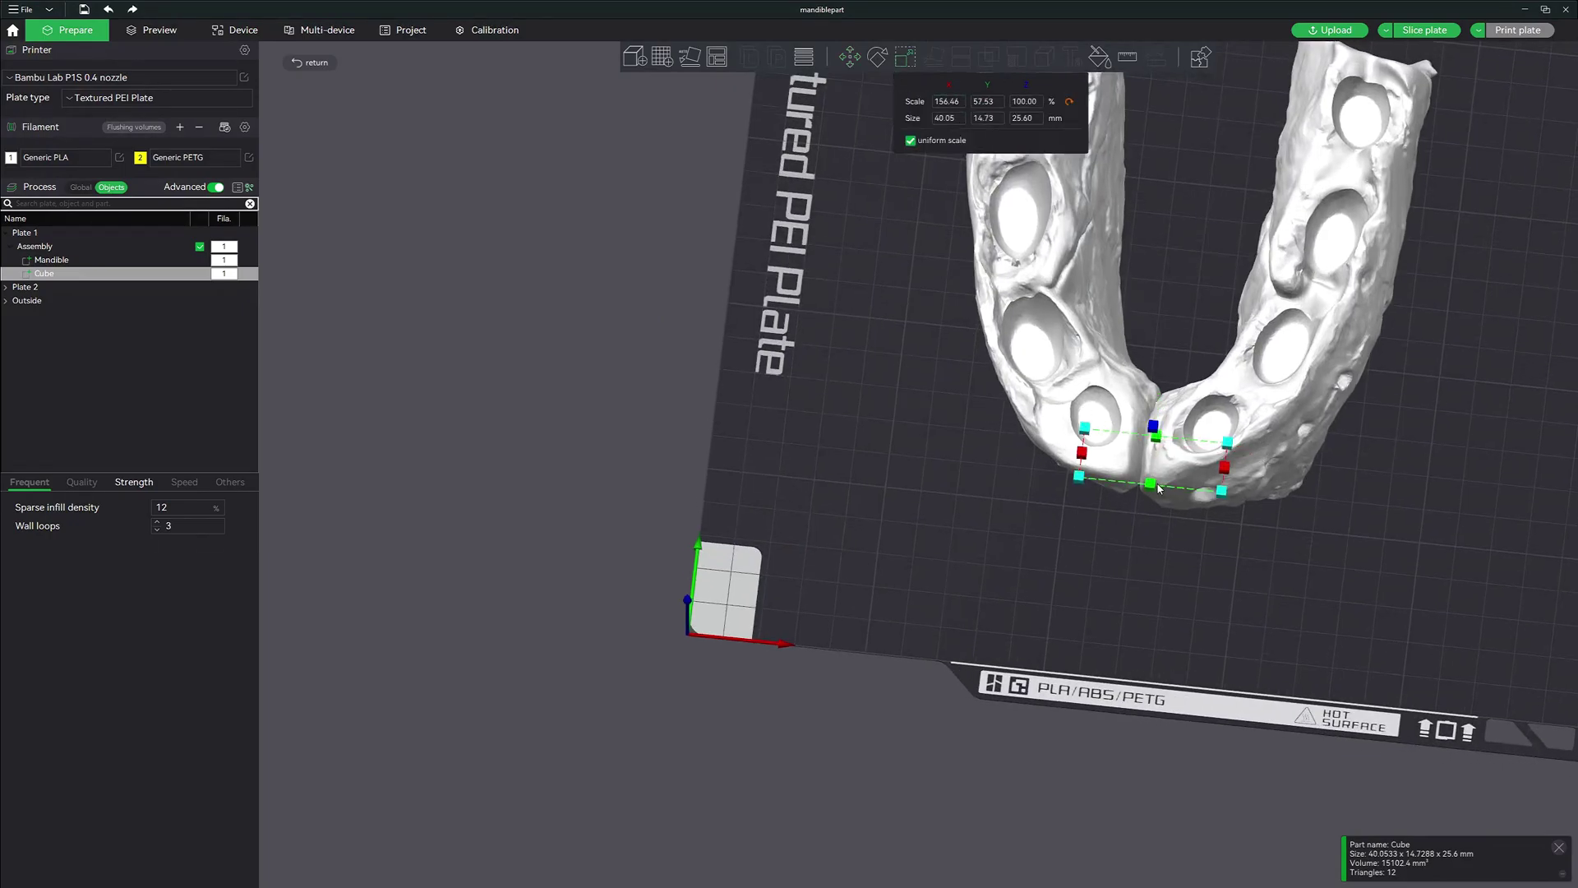
pyautogui.press('1')
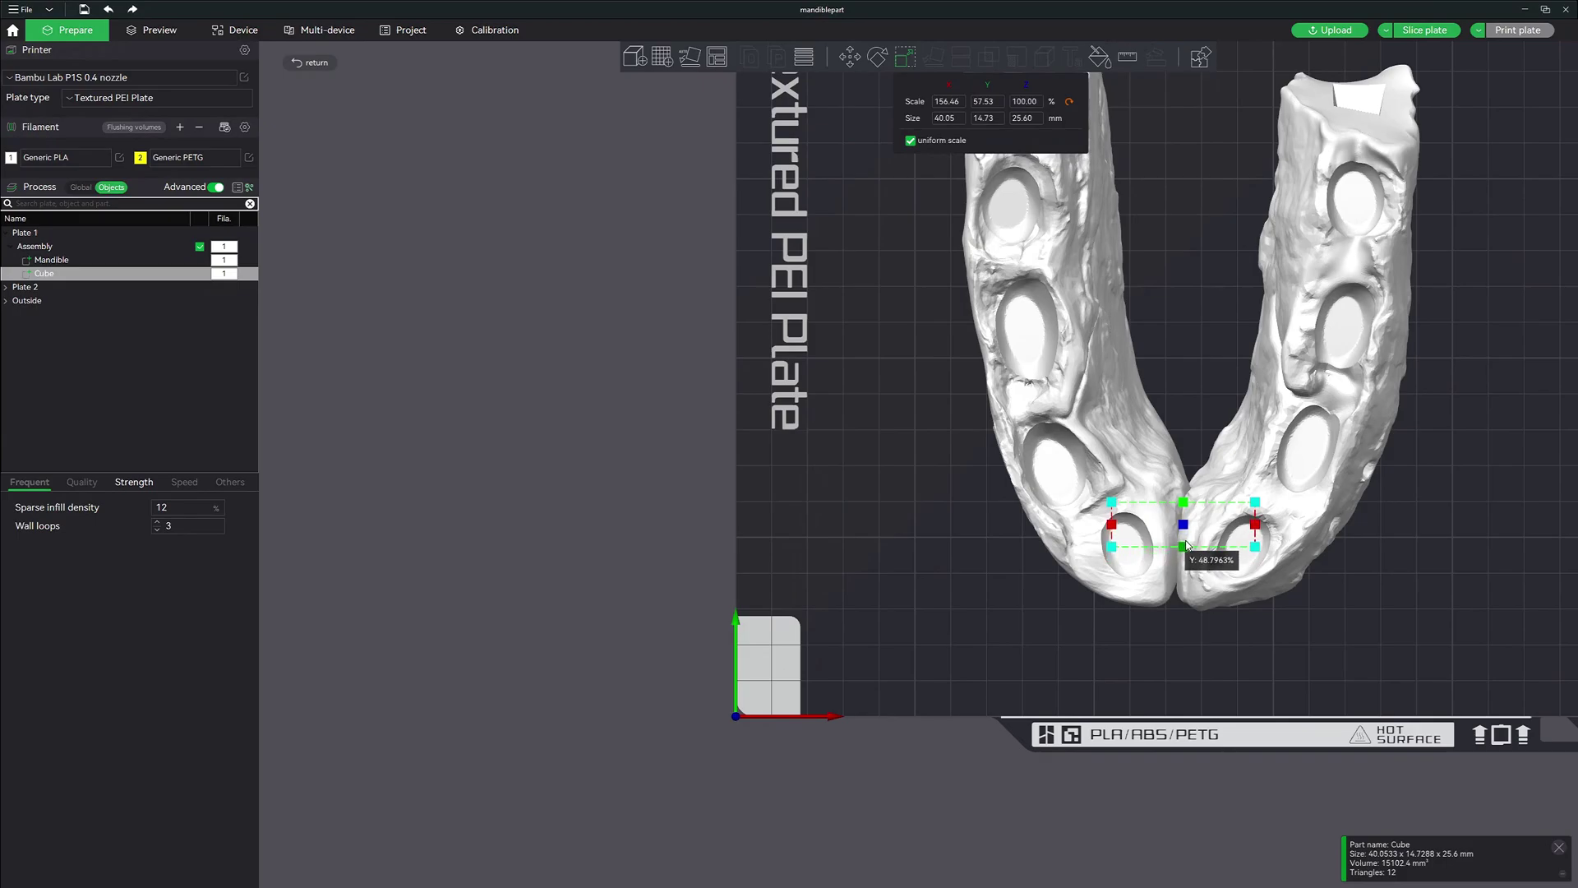
pyautogui.moveTo(1186, 543); pyautogui.dragTo(1362, 587)
pyautogui.press('m')
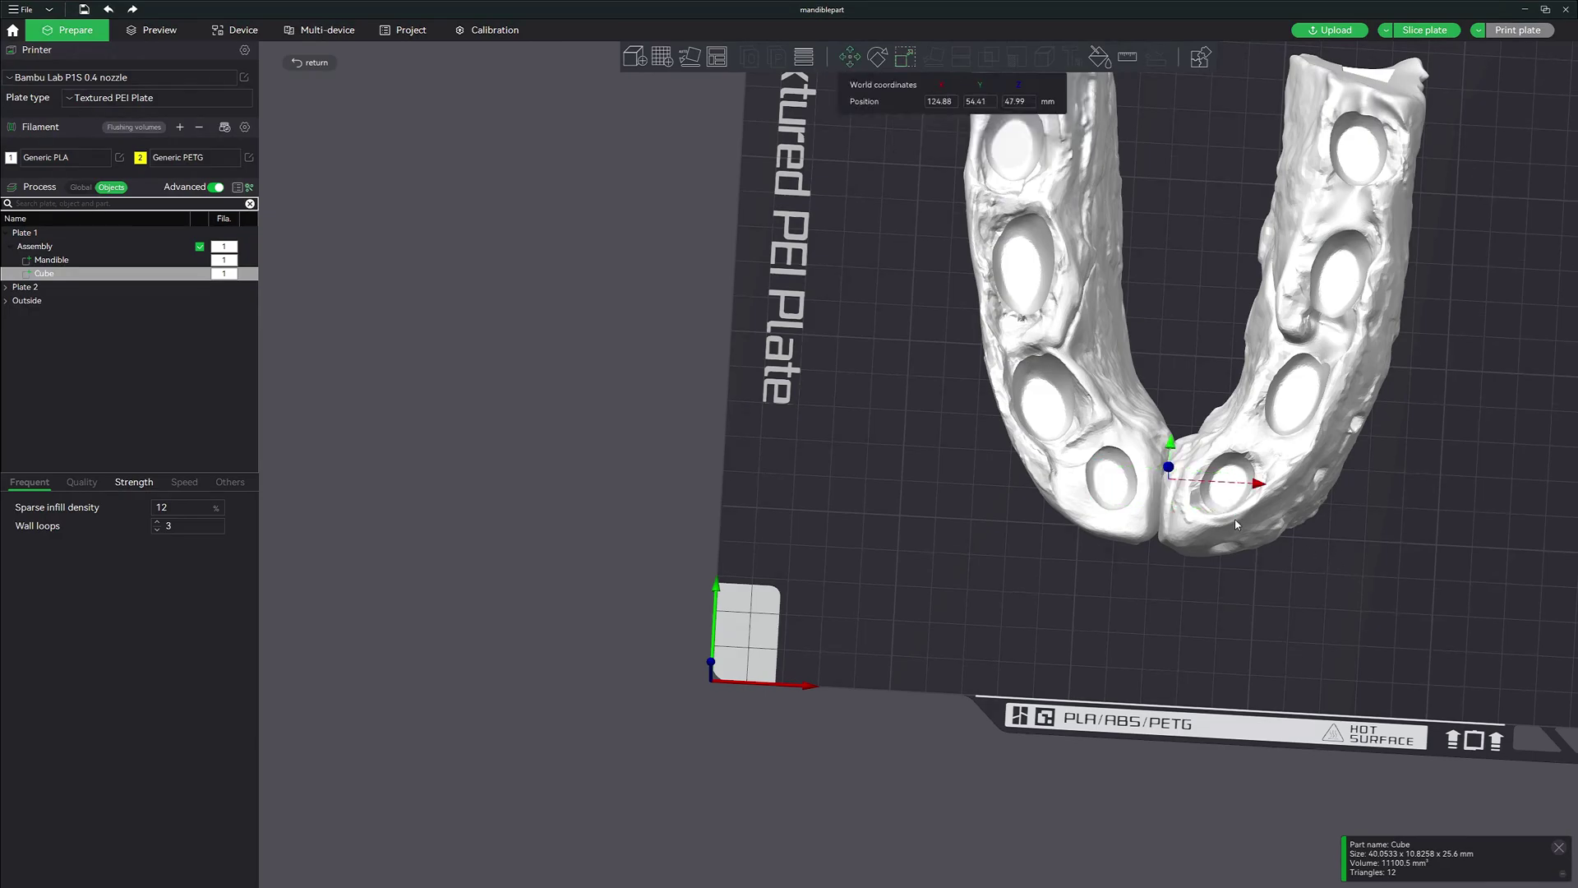
# Step: Shift the Cube part slightly along Y
pyautogui.click(1175, 450)
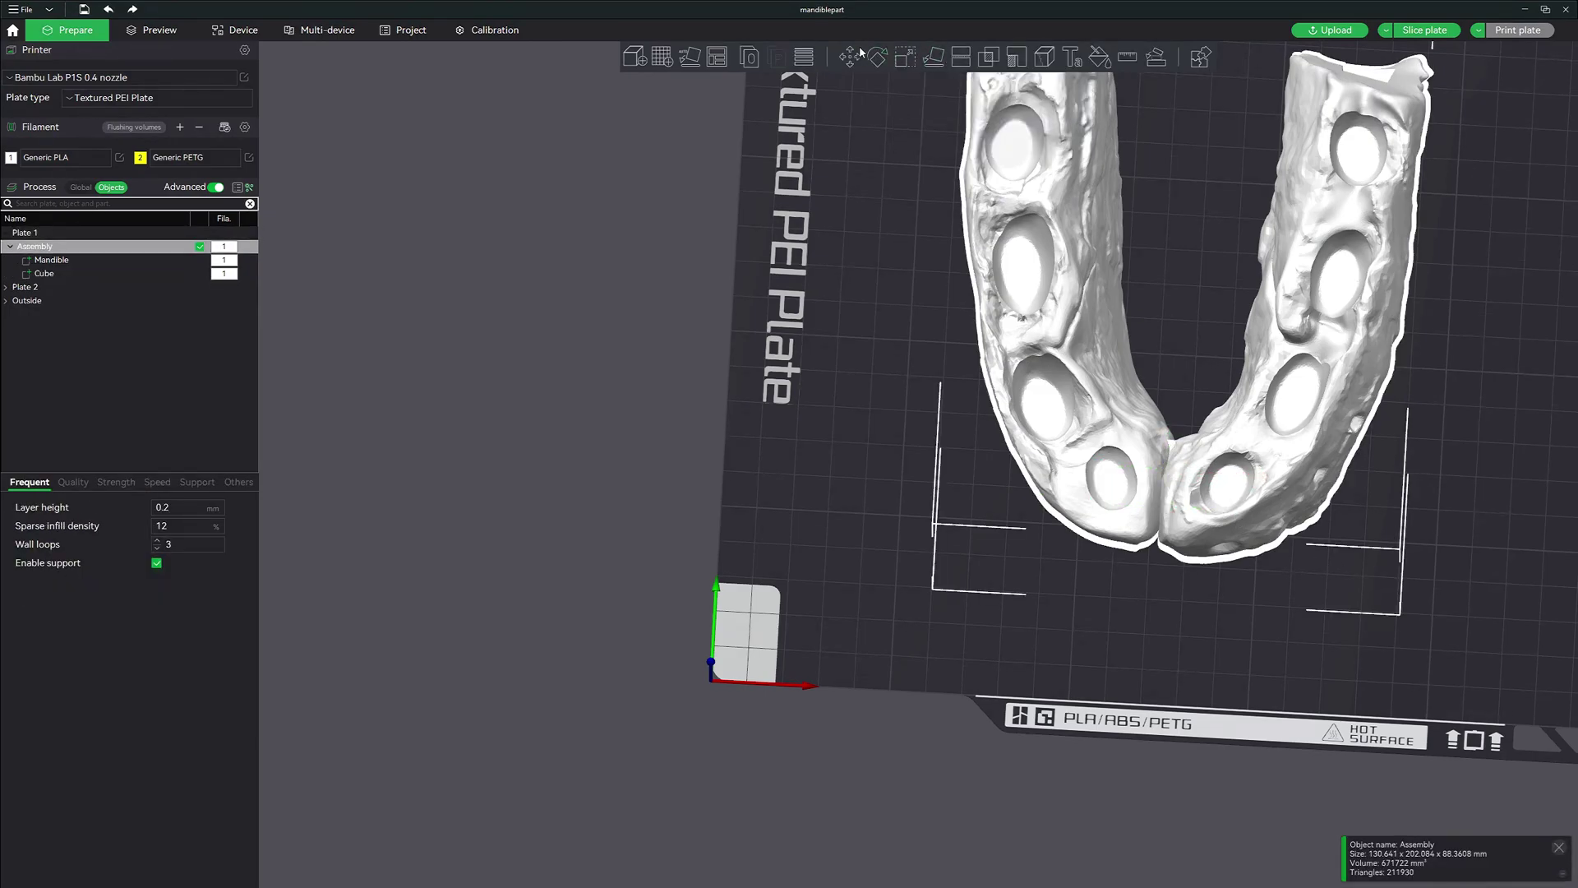
pyautogui.press('m')
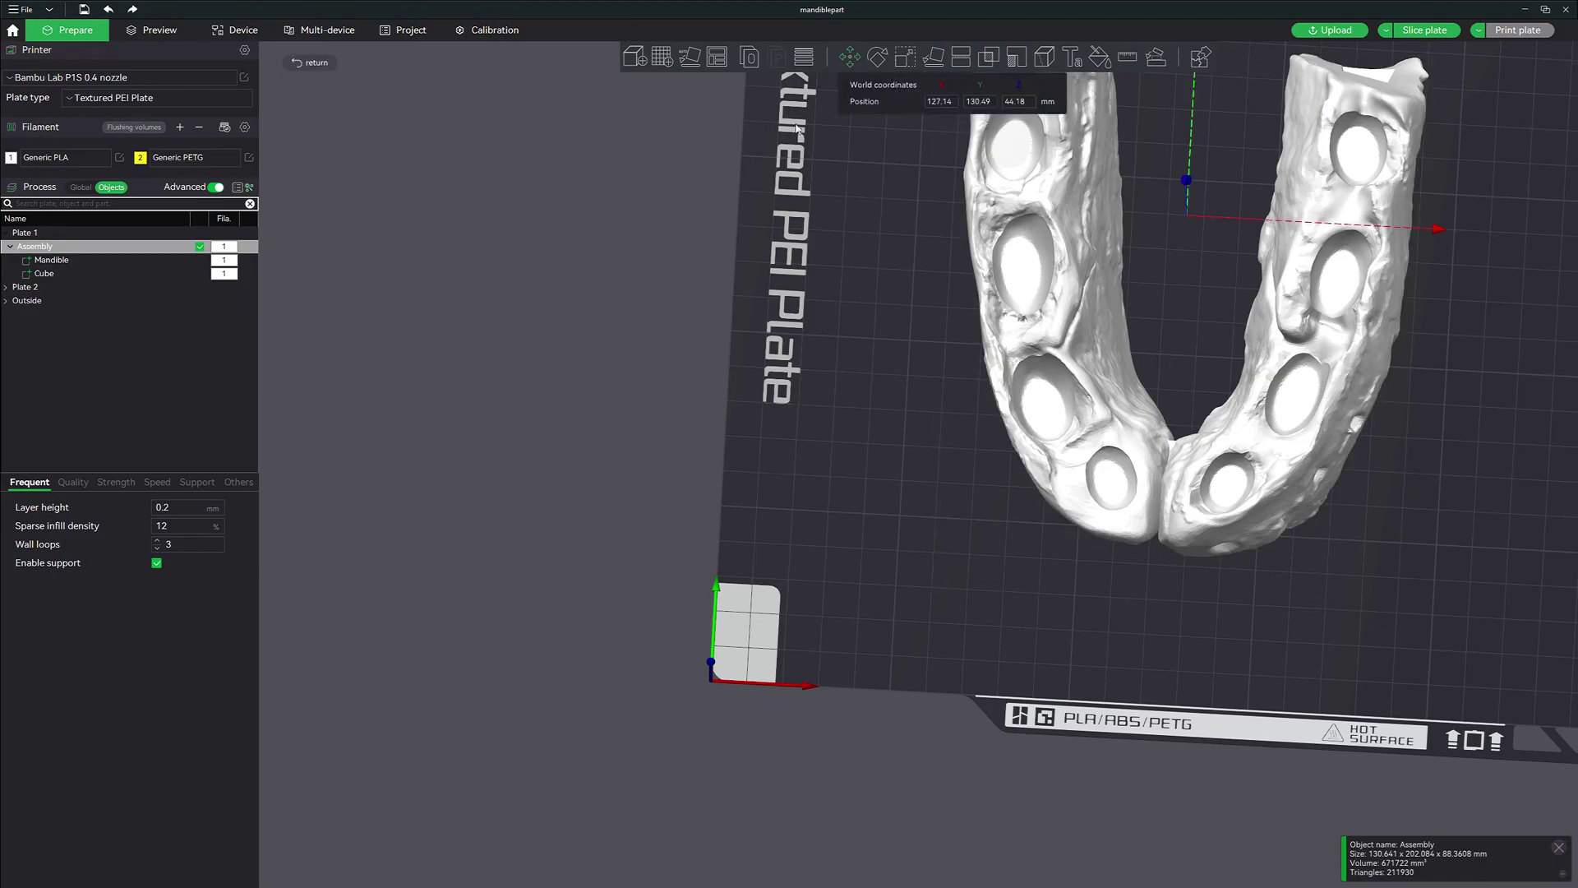
pyautogui.click(49, 274)
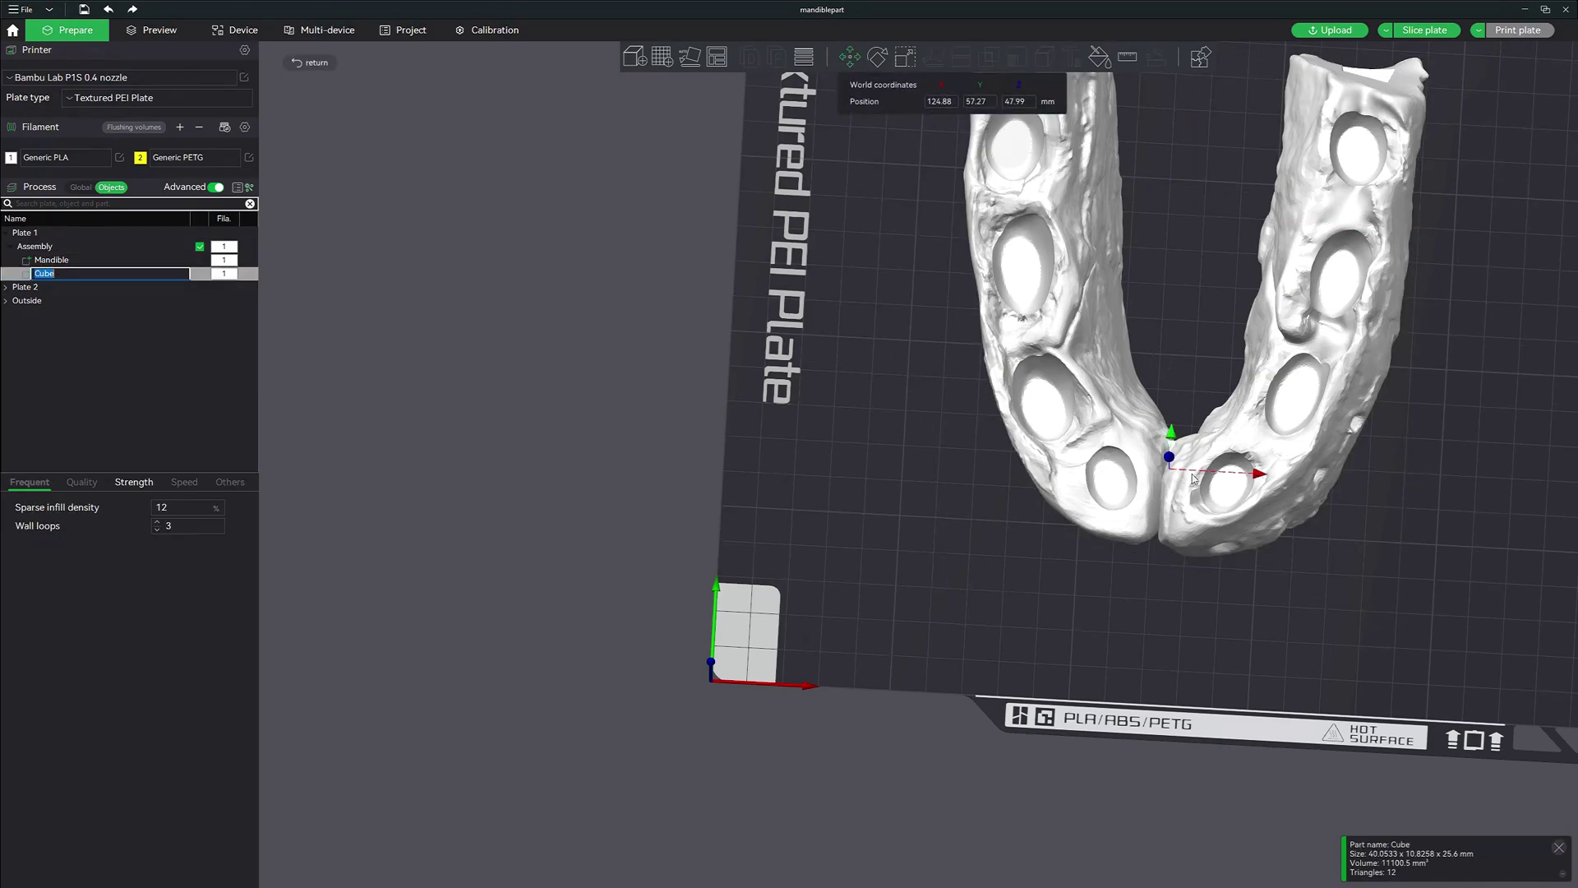
pyautogui.moveTo(1167, 454); pyautogui.dragTo(1170, 470)
pyautogui.moveTo(1348, 550); pyautogui.dragTo(1369, 504)
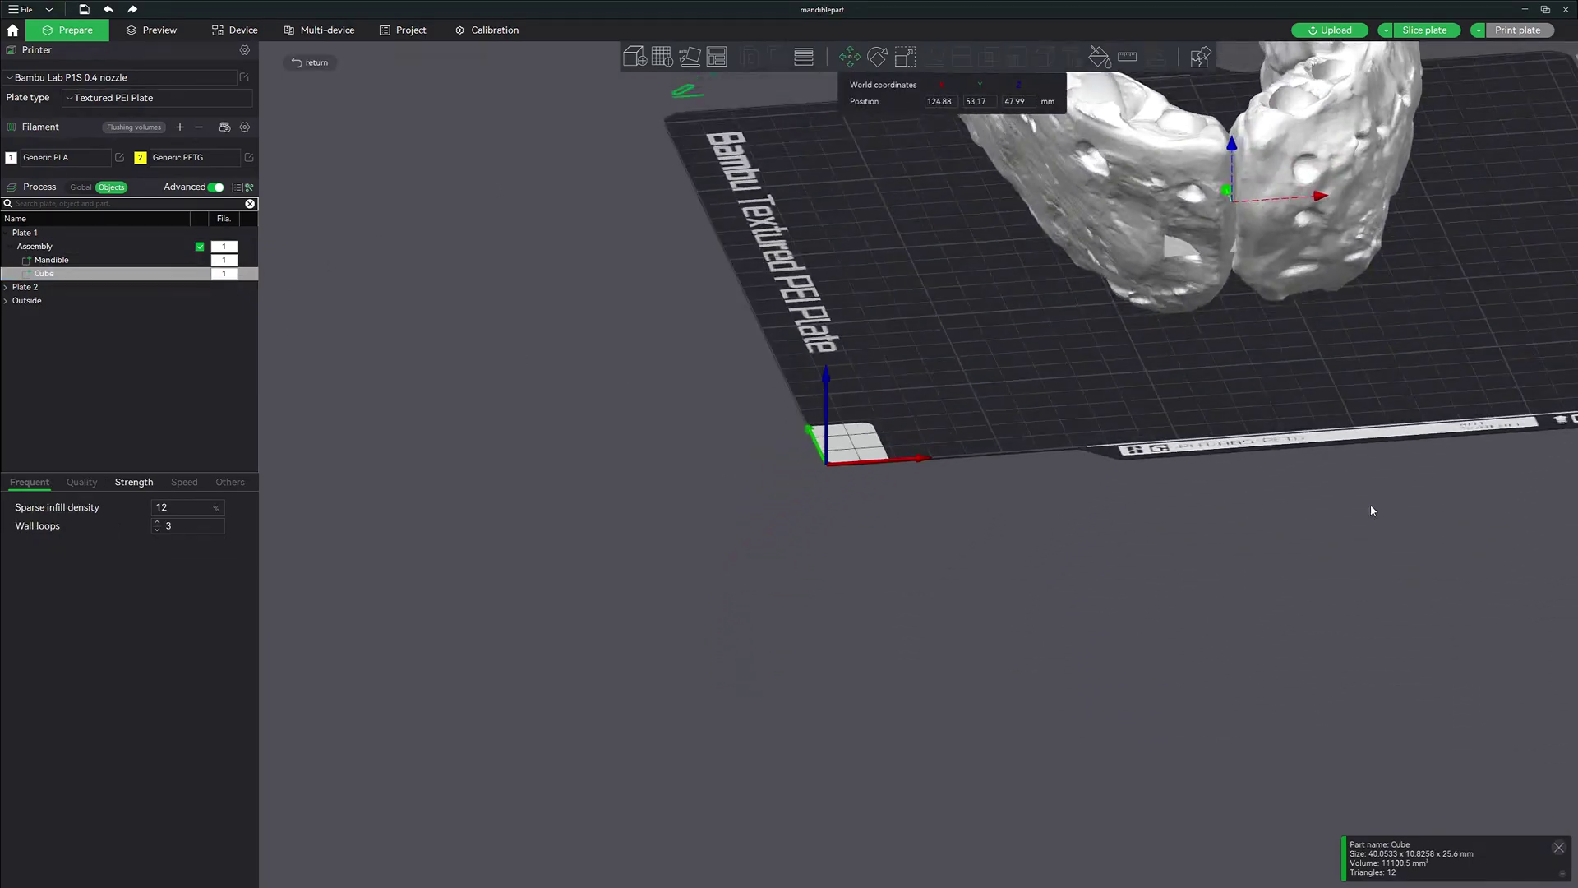
pyautogui.moveTo(1286, 319); pyautogui.dragTo(1300, 368)
# Step: Resize the Cube to 34.04 mm wide and 73.93% height, about 18.93 mm
pyautogui.press('s')
pyautogui.moveTo(1120, 452); pyautogui.dragTo(1331, 549)
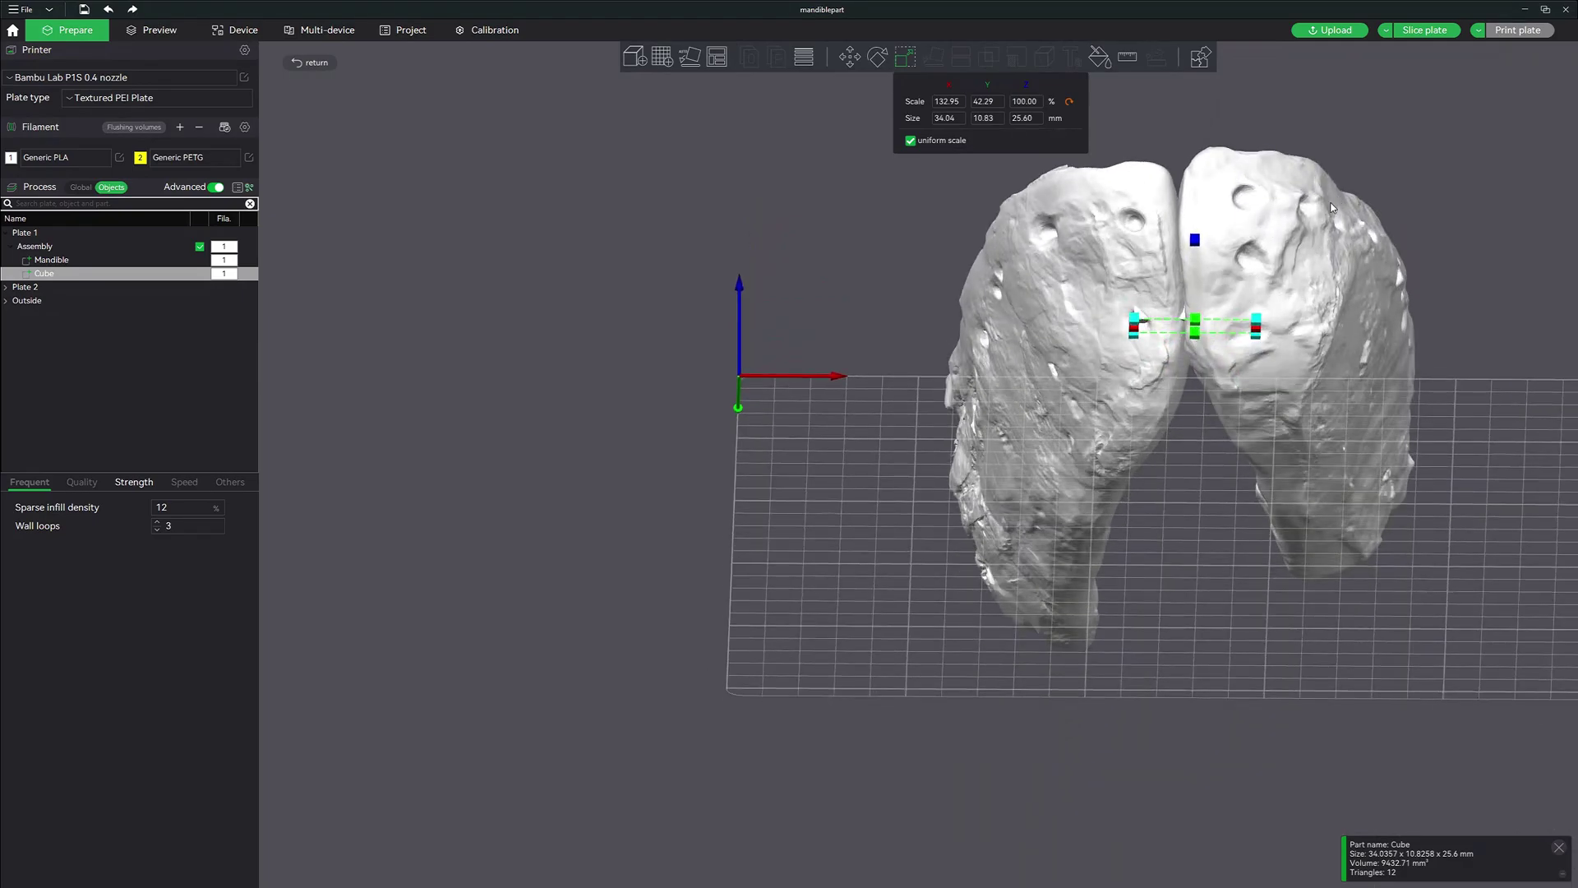
pyautogui.moveTo(1467, 199)
pyautogui.mouseDown()
pyautogui.moveTo(1481, 194)
pyautogui.moveTo(1473, 217)
pyautogui.mouseUp()
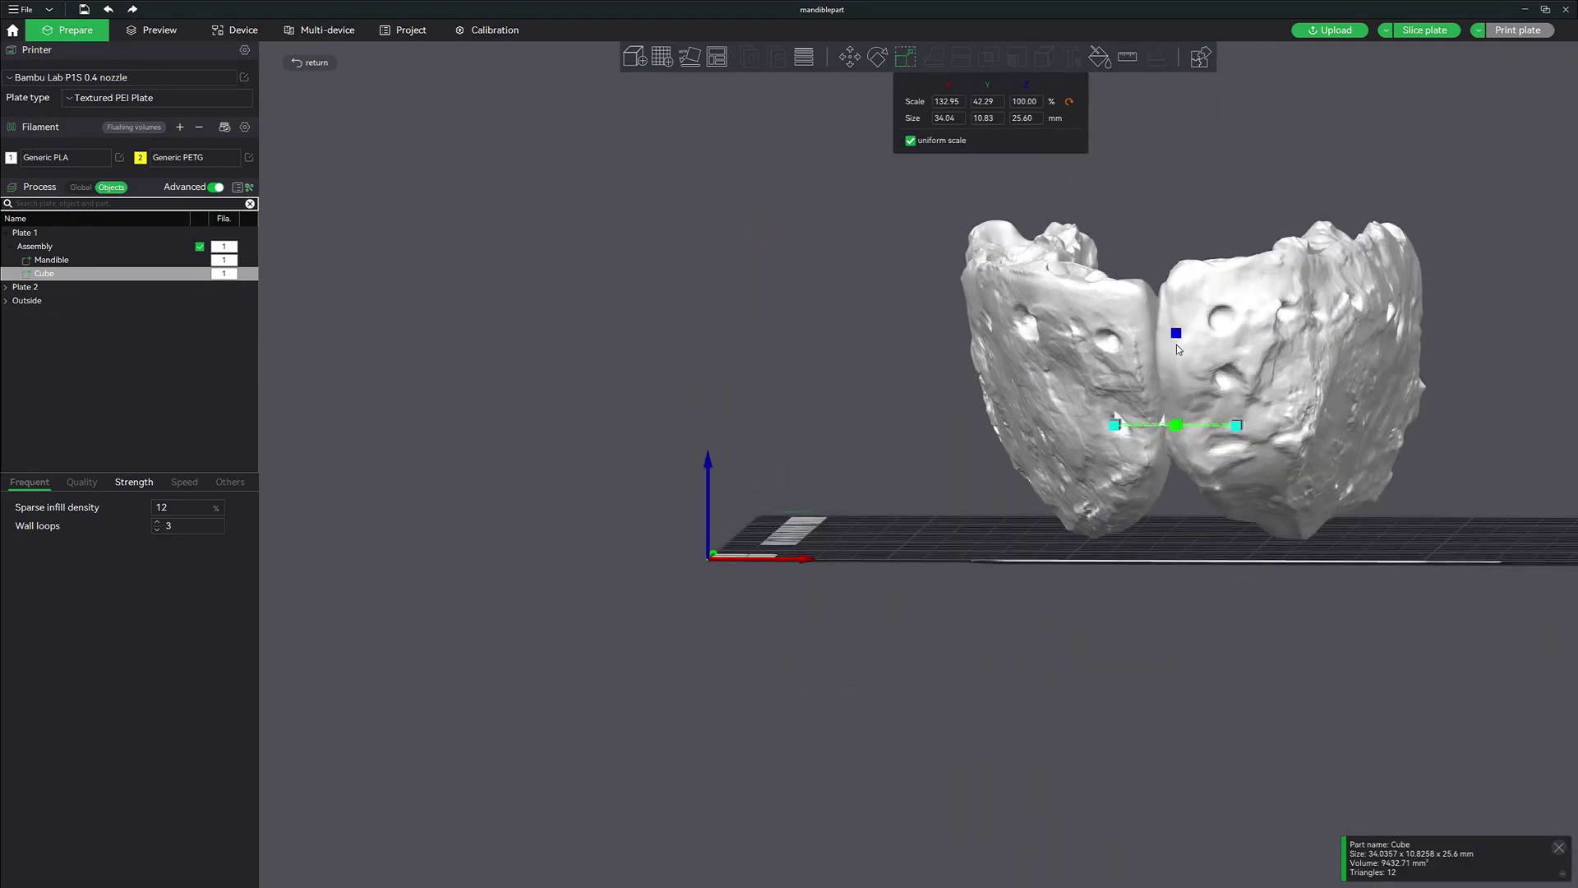
pyautogui.moveTo(1178, 339); pyautogui.dragTo(1180, 361)
pyautogui.moveTo(1189, 263)
pyautogui.mouseDown()
pyautogui.moveTo(1195, 240)
pyautogui.moveTo(1192, 269)
pyautogui.mouseUp()
# Step: Raise the Cube bar to Position Z 102.61 mm between the mandible arms and check the view
pyautogui.press('m')
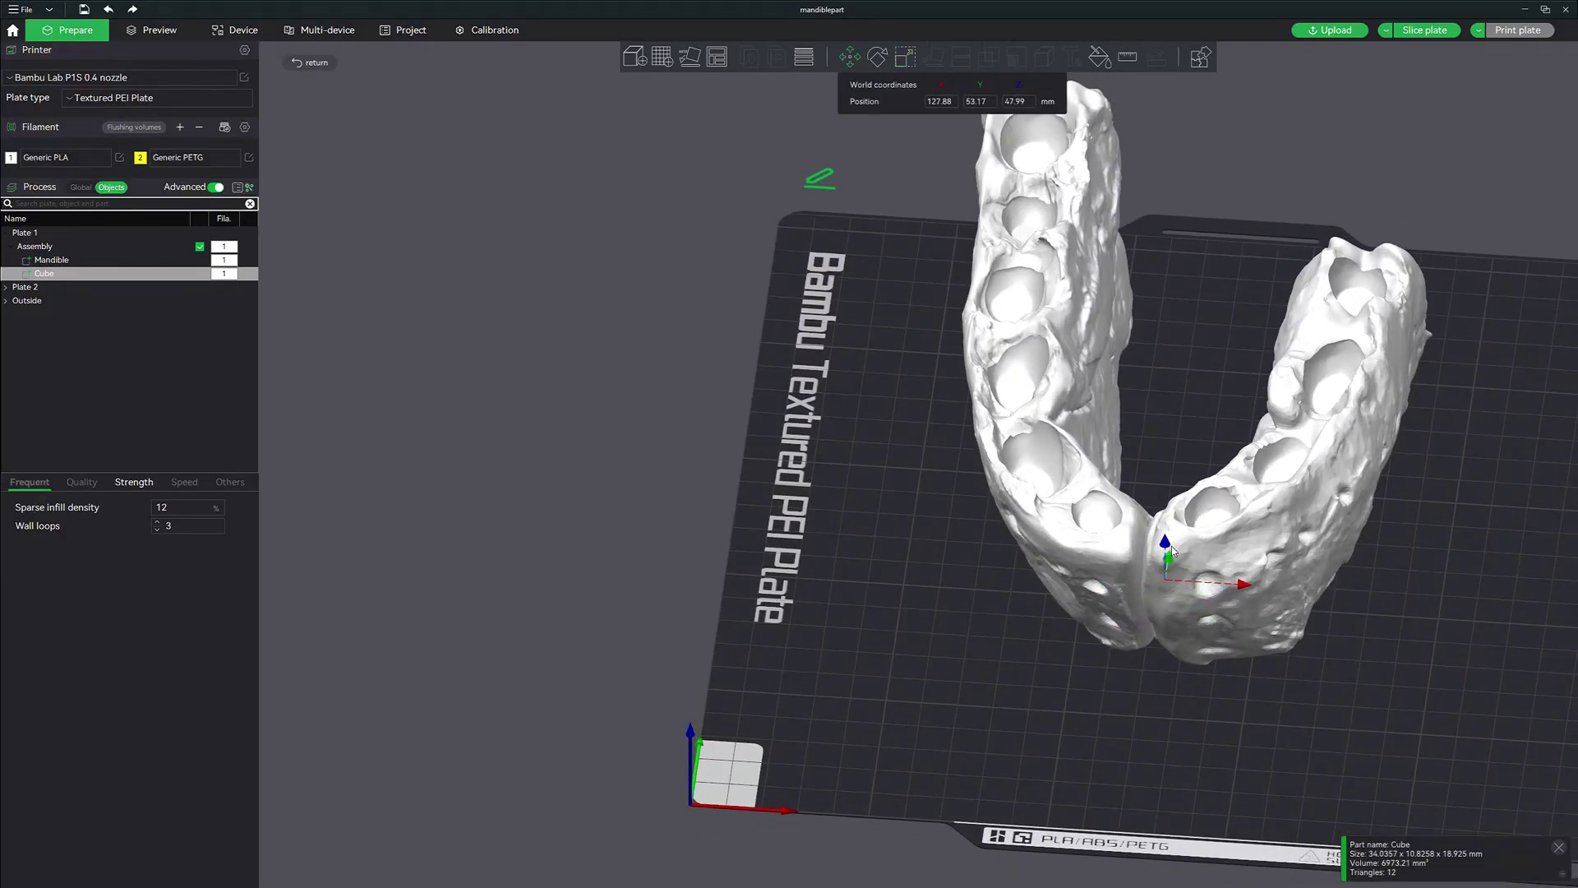
pyautogui.moveTo(1167, 546); pyautogui.dragTo(1184, 309)
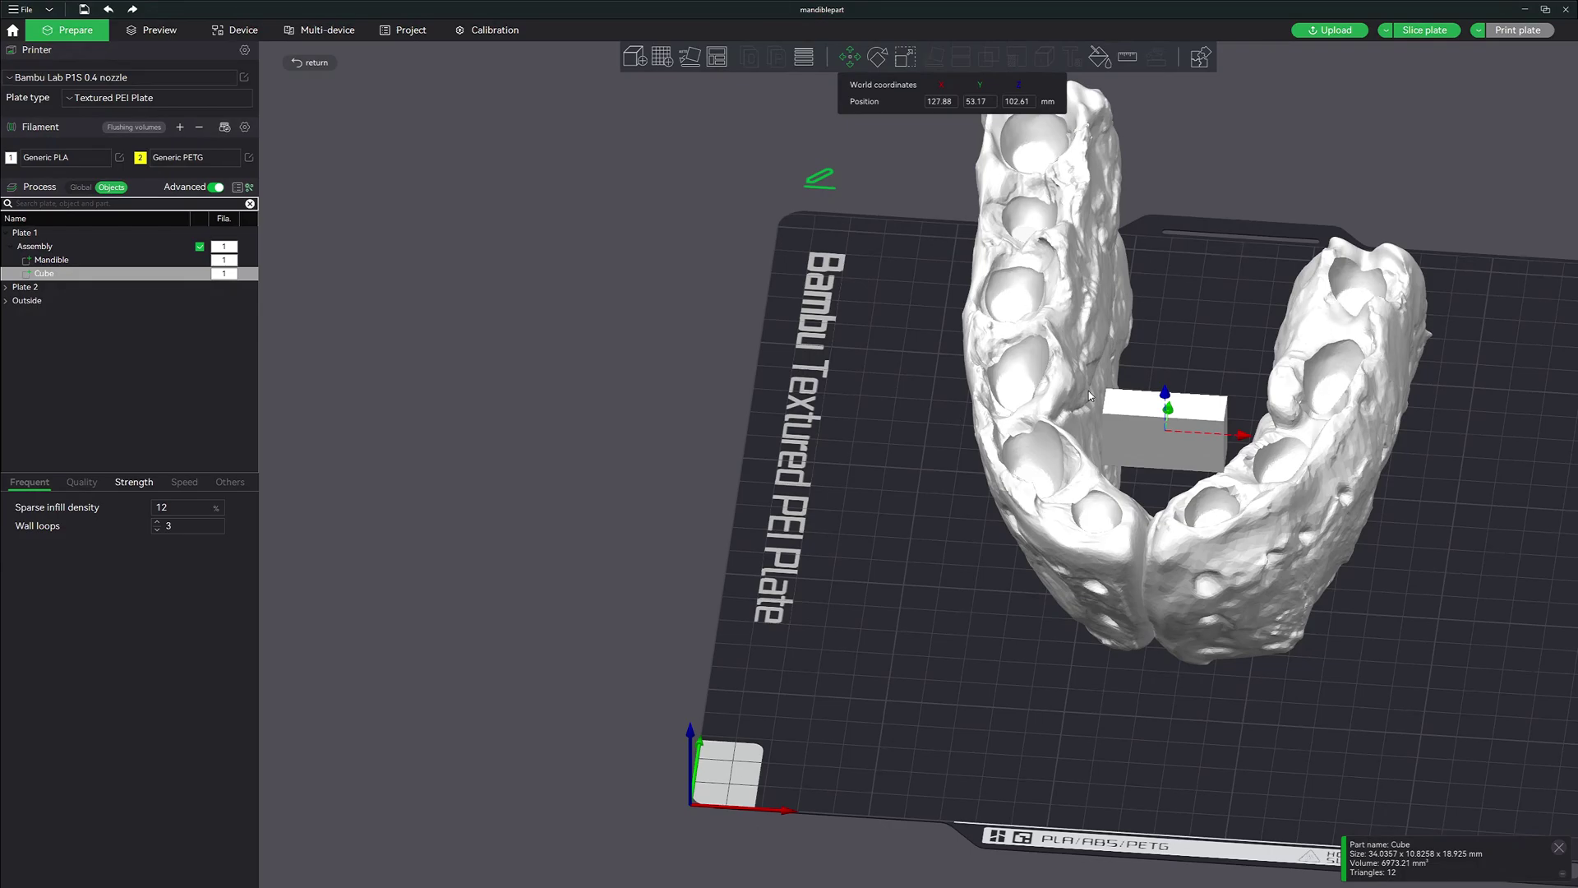
pyautogui.moveTo(1387, 508); pyautogui.dragTo(1327, 567, button='middle')
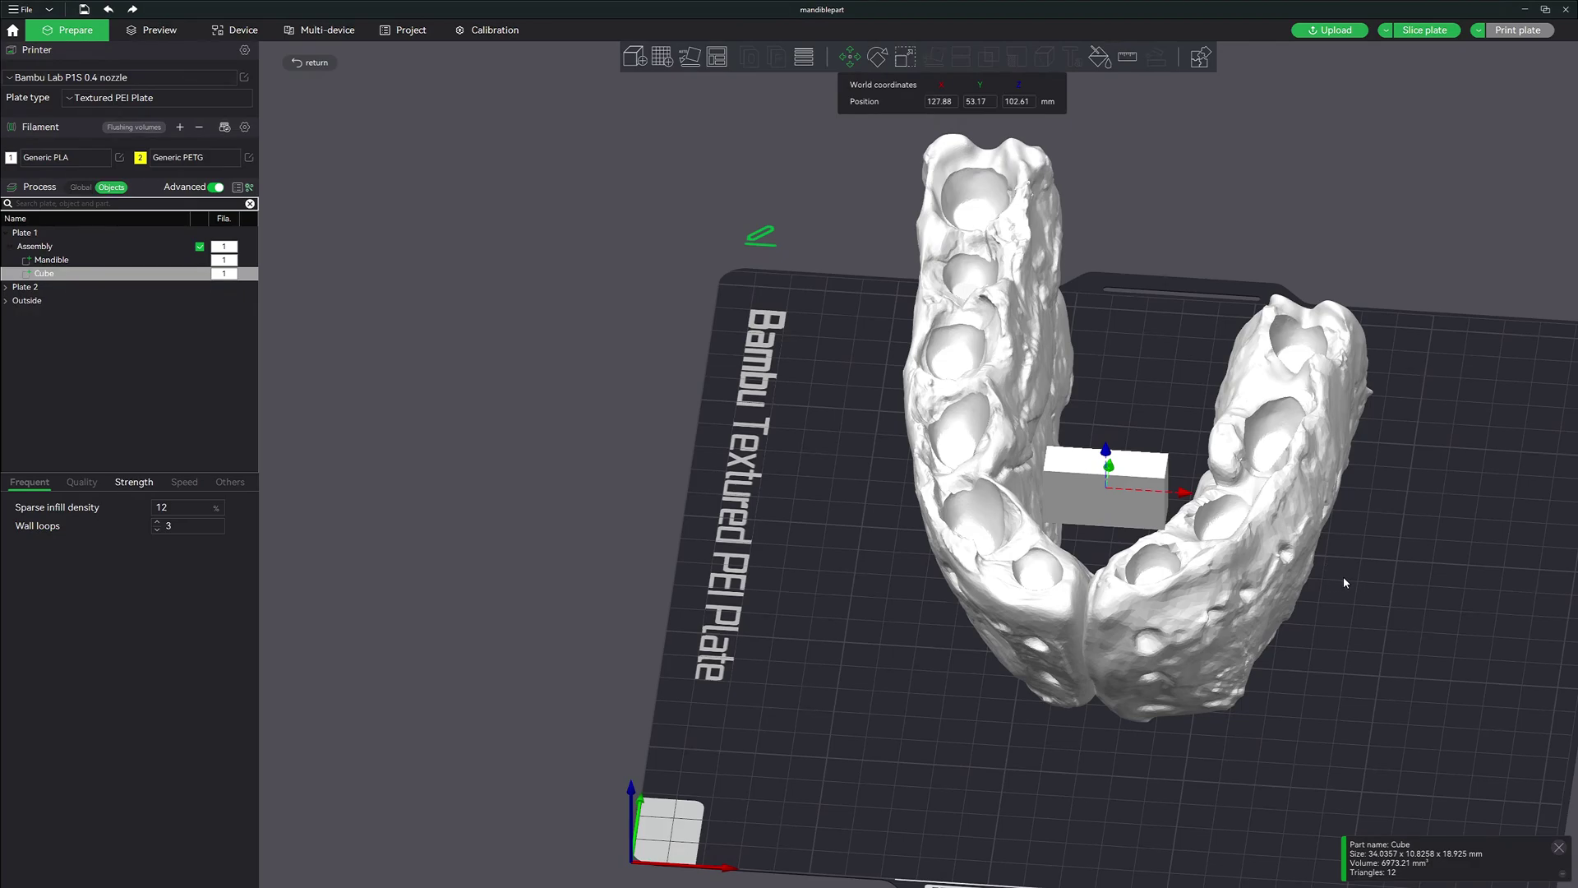
pyautogui.moveTo(1381, 603); pyautogui.dragTo(1397, 616)
pyautogui.moveTo(1398, 616); pyautogui.dragTo(1503, 395, button='middle')
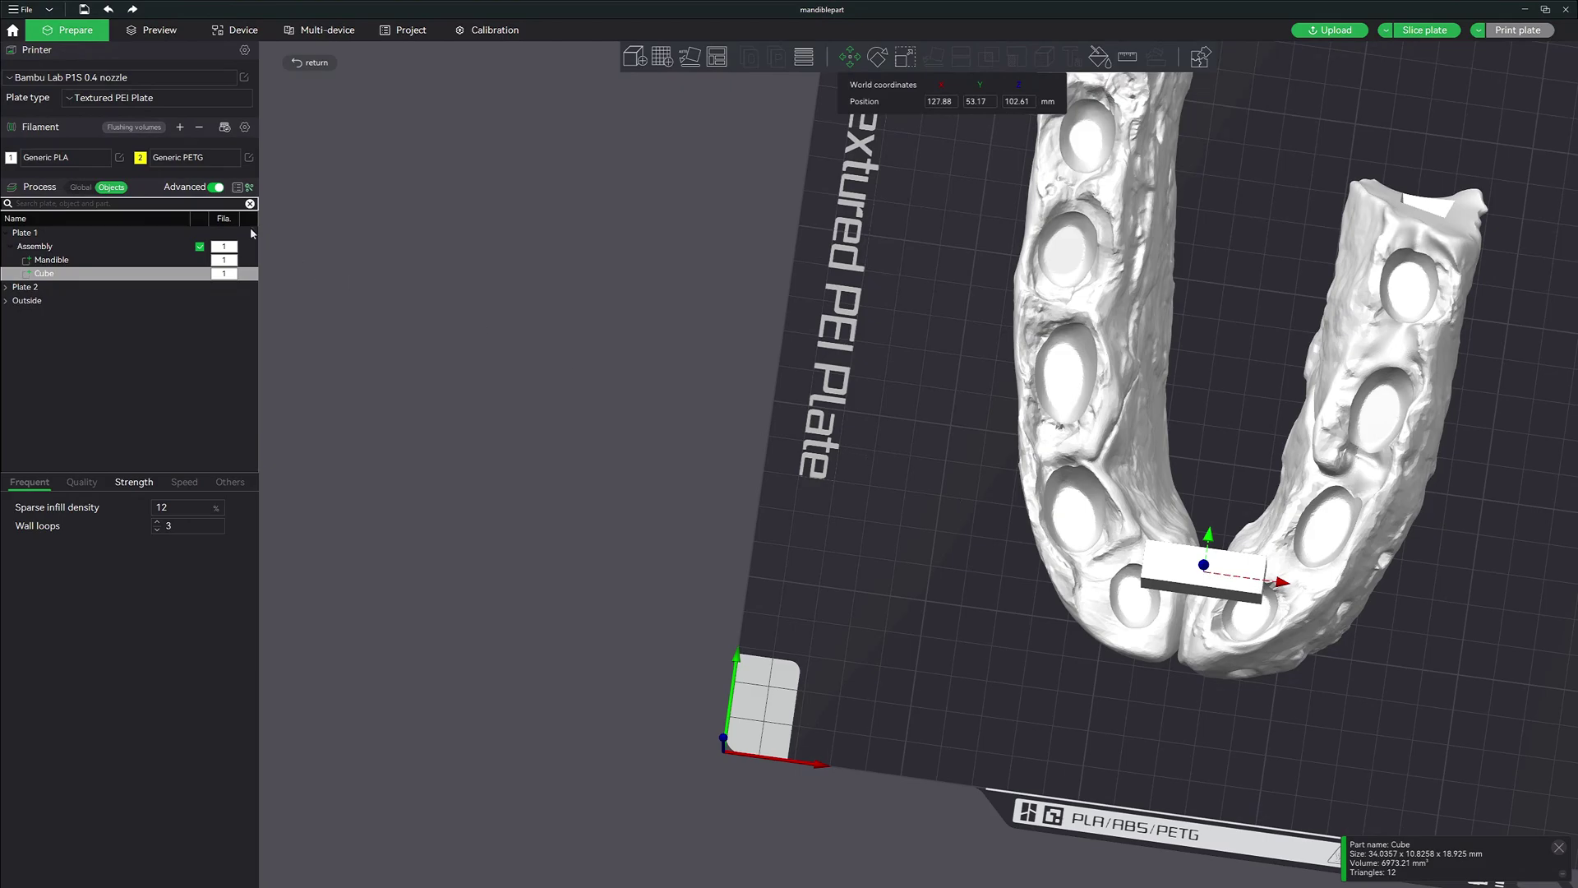
# Step: Set the Cube part to filament 2, Generic PETG, and inspect the yellow bar from above
pyautogui.click(1198, 572)
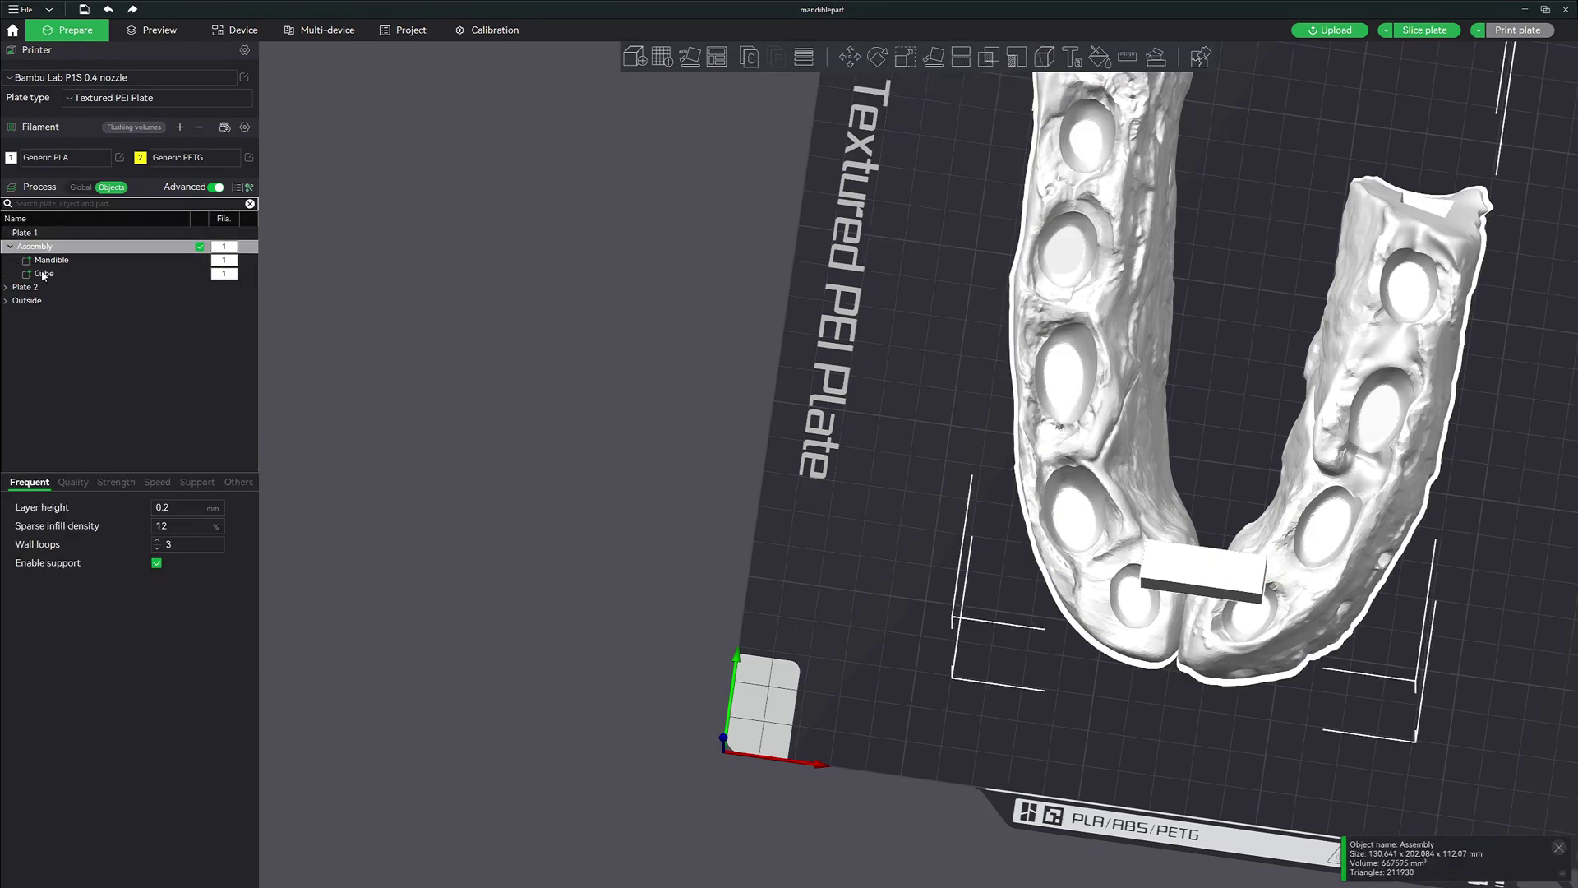
pyautogui.click(42, 274)
pyautogui.rightClick(1162, 565)
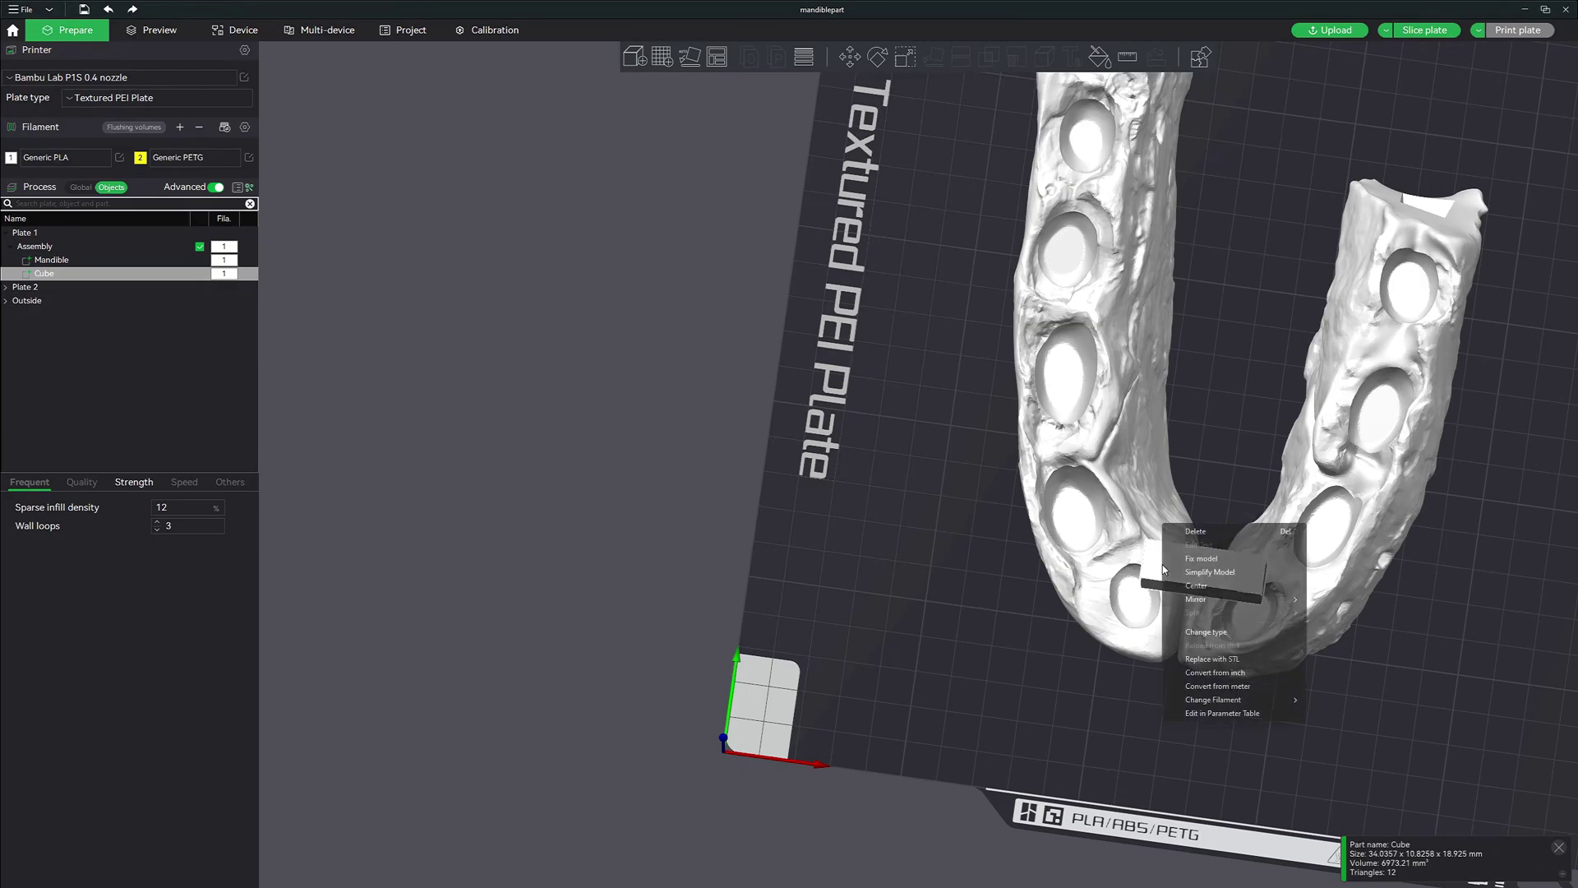
pyautogui.moveTo(1291, 701)
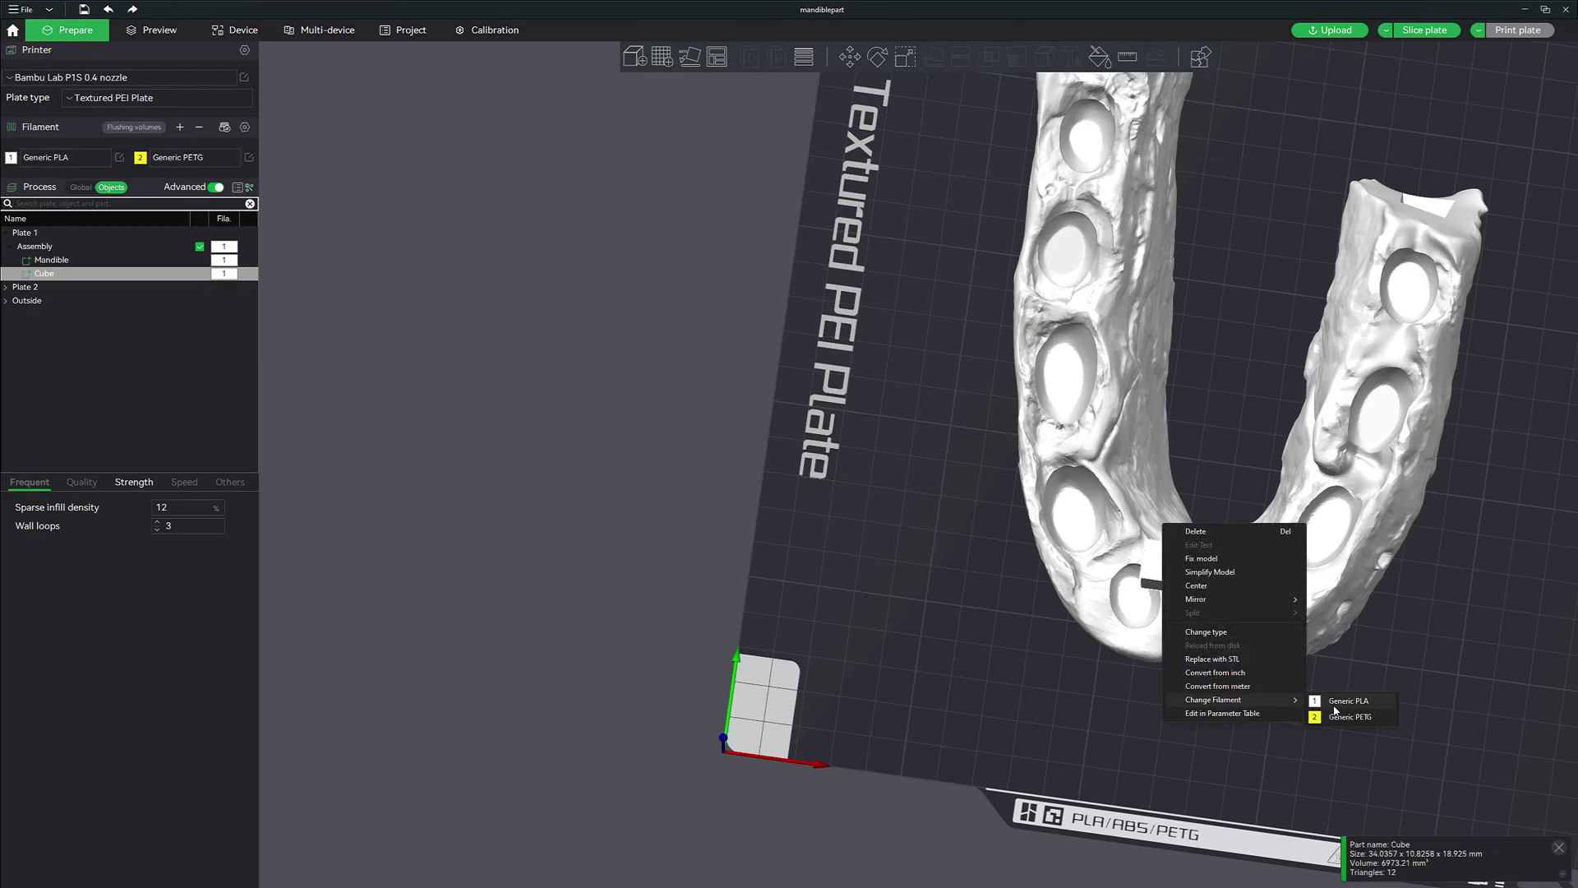
pyautogui.click(1340, 717)
pyautogui.click(1412, 690)
pyautogui.moveTo(1414, 692); pyautogui.dragTo(1406, 670)
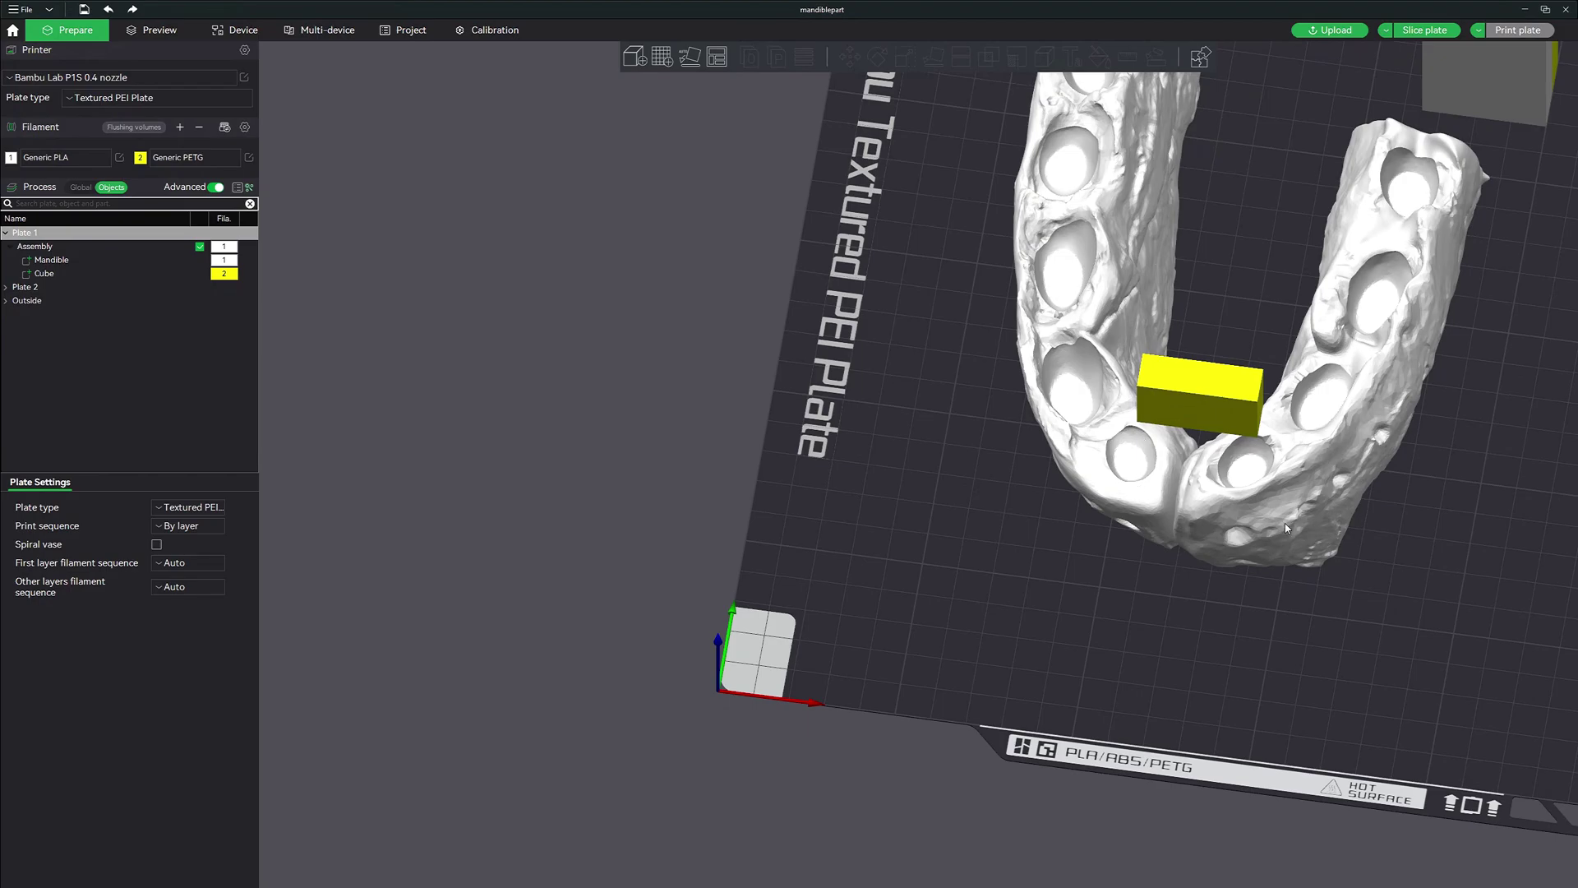
pyautogui.moveTo(1284, 523); pyautogui.dragTo(1369, 542)
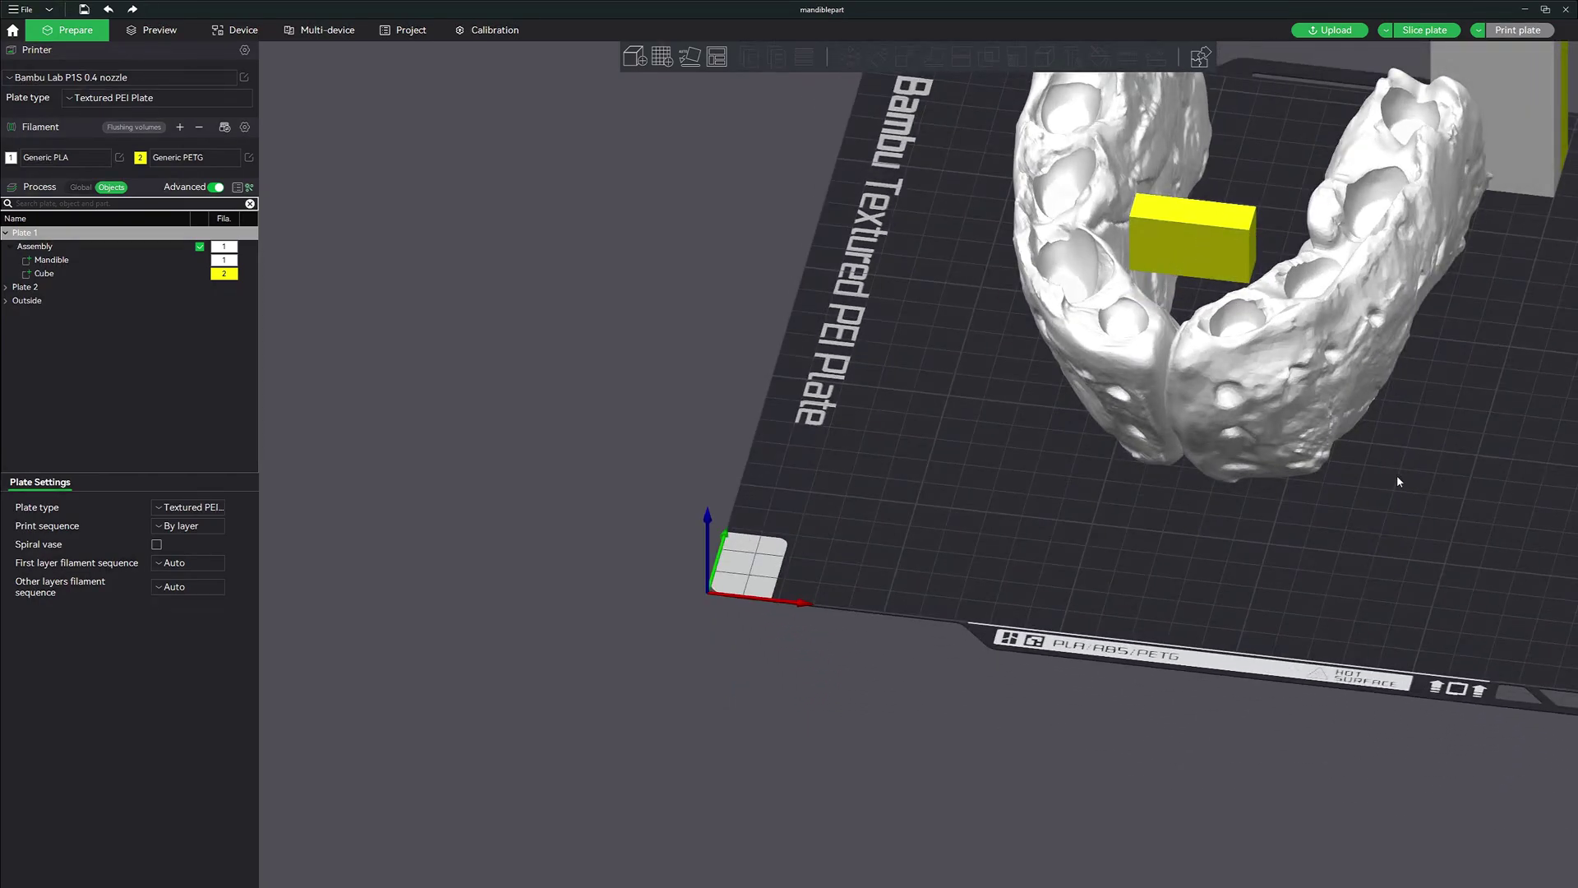
pyautogui.moveTo(1397, 480); pyautogui.dragTo(1407, 501)
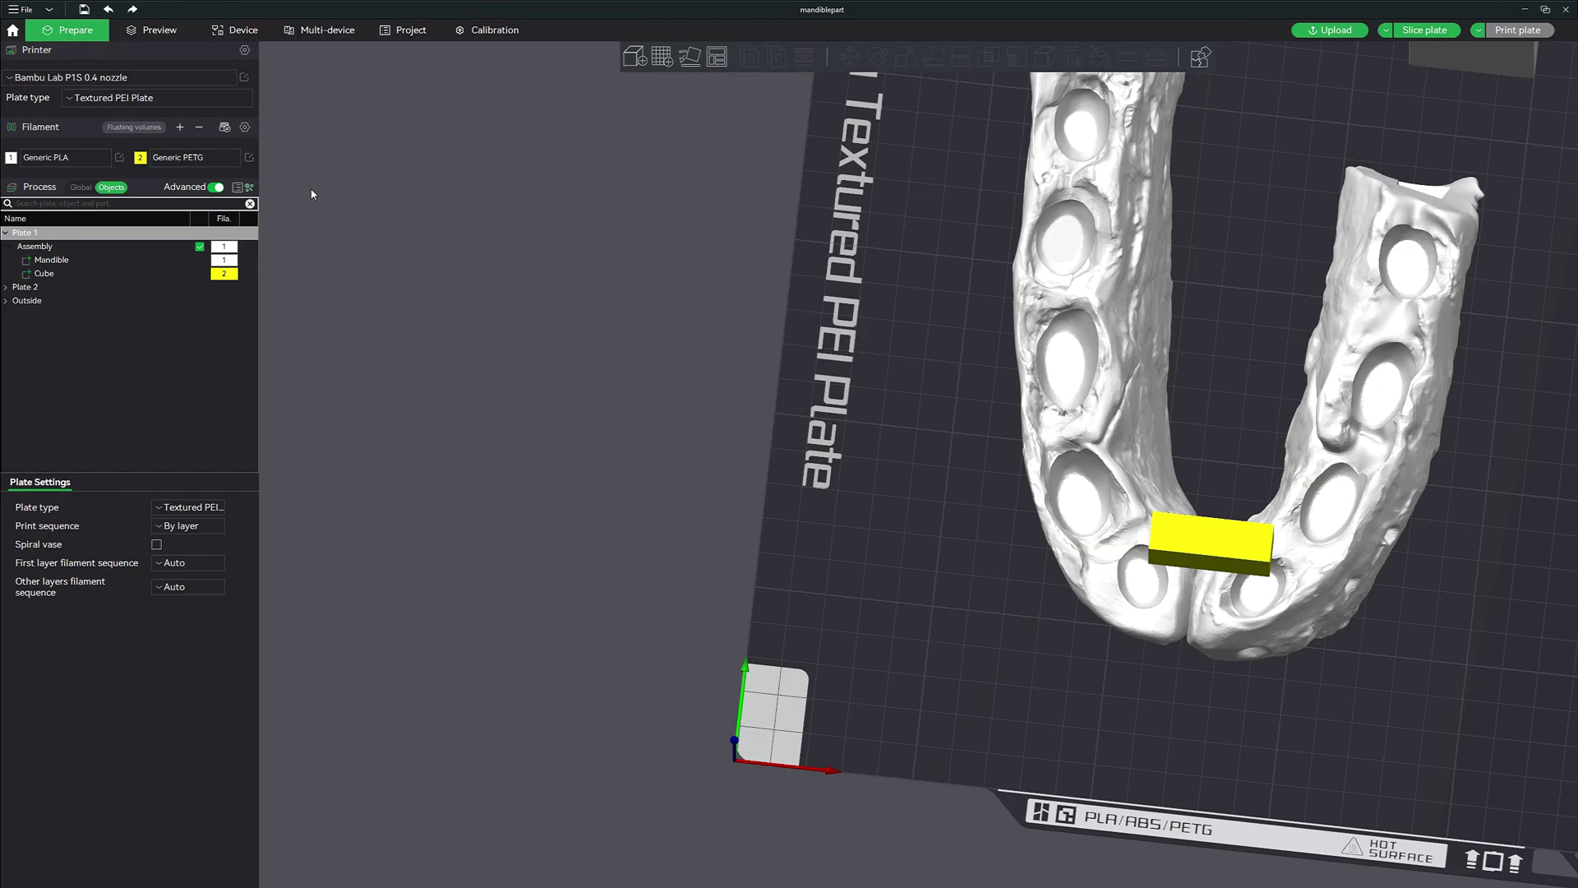
pyautogui.moveTo(1418, 633); pyautogui.dragTo(1231, 652)
# Step: Rename the Cube part to 'Front'
pyautogui.moveTo(1231, 653); pyautogui.dragTo(1186, 652, button='right')
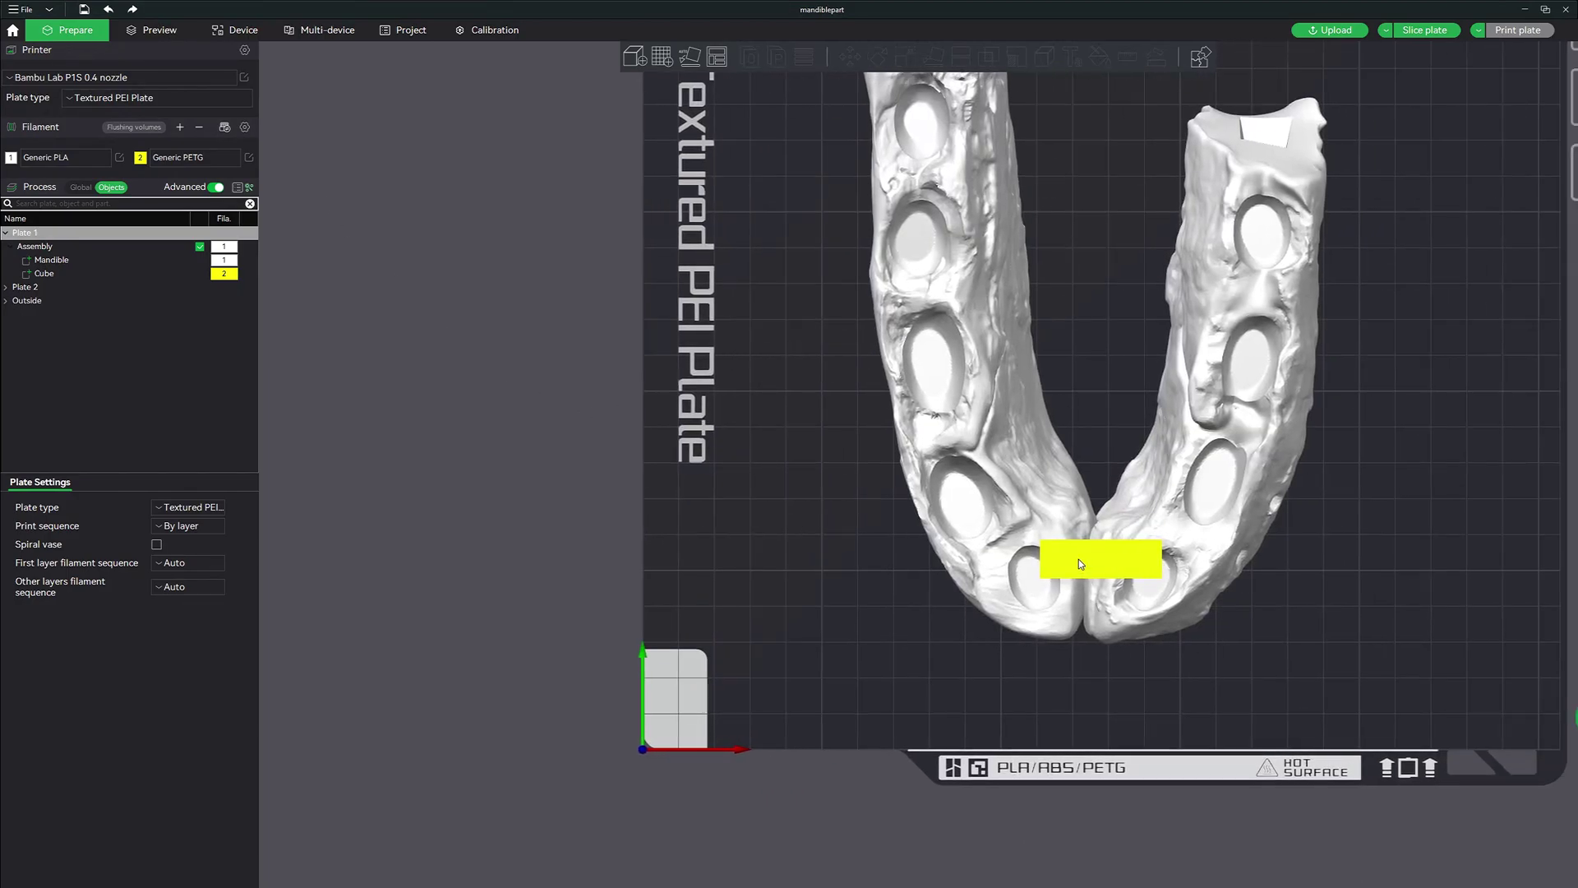
pyautogui.click(1079, 559)
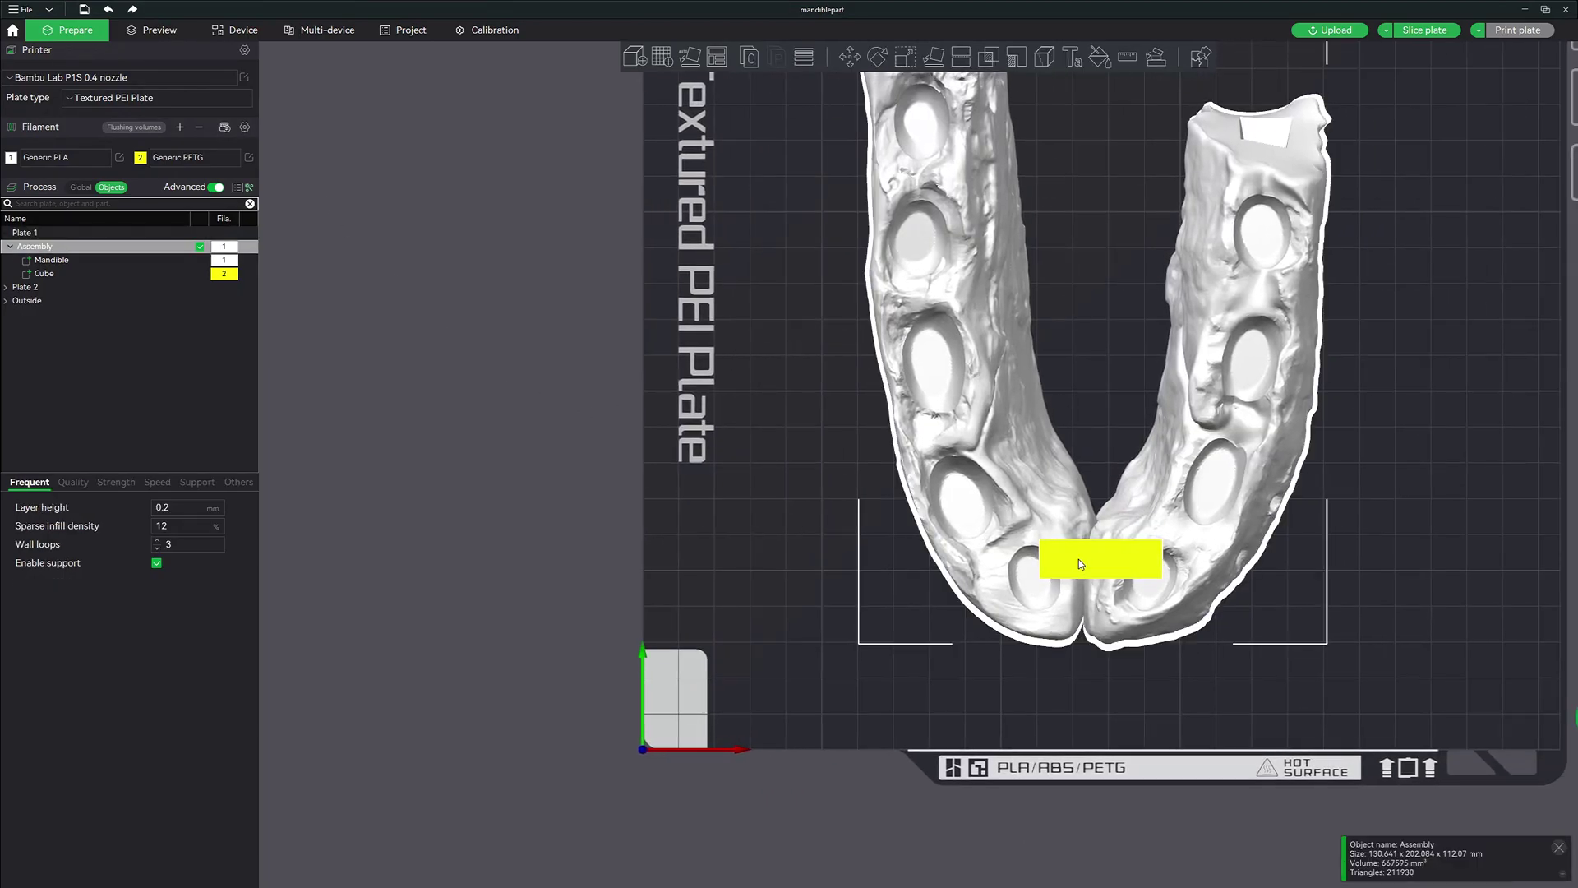
pyautogui.click(43, 274)
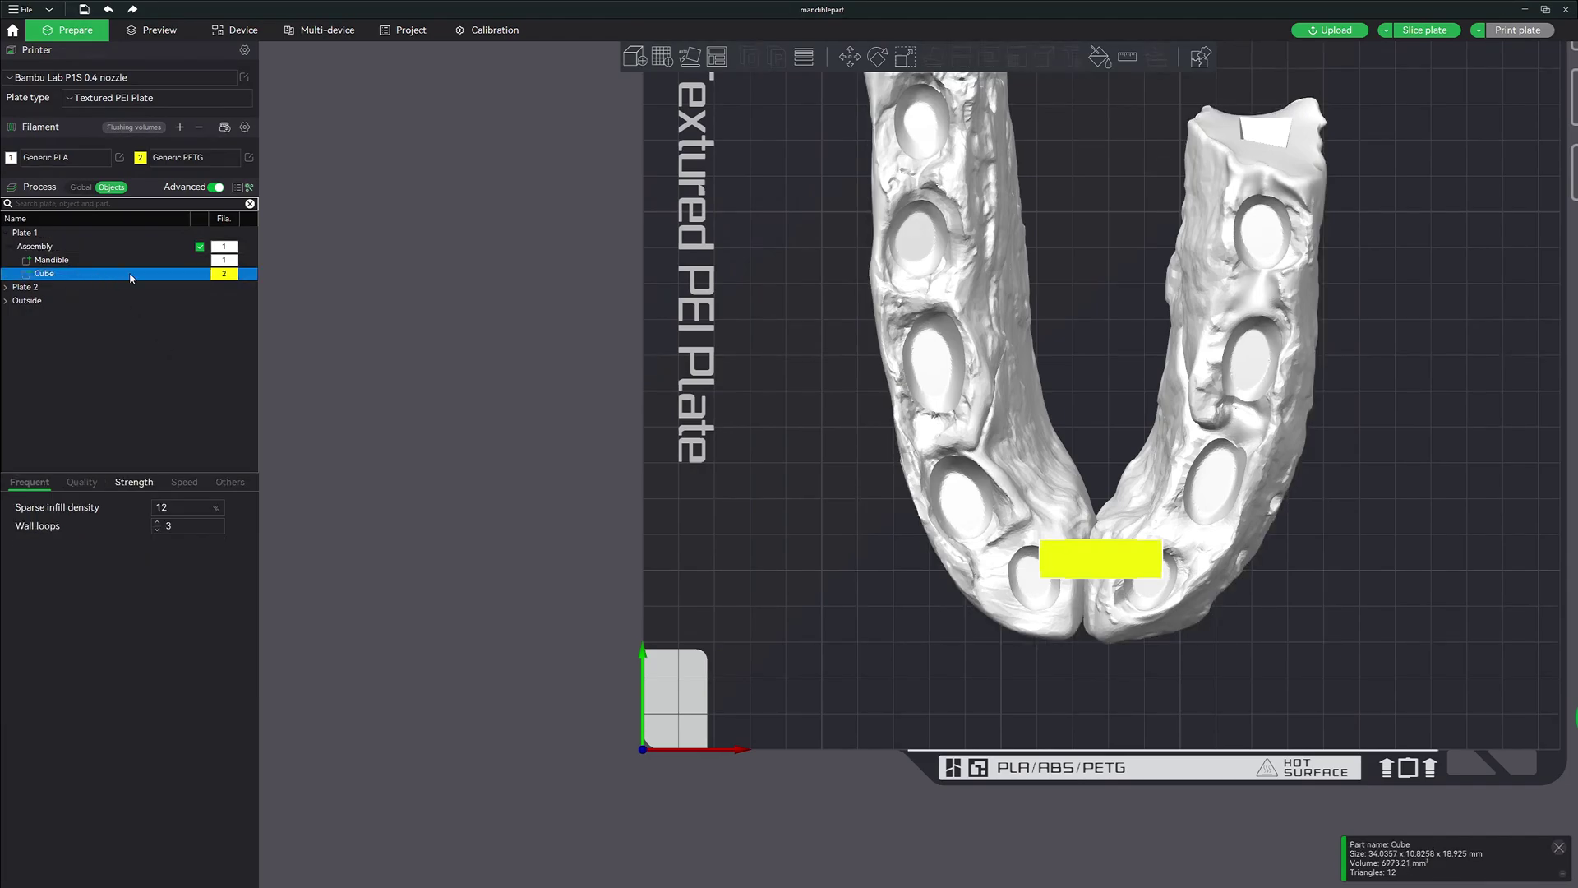
pyautogui.doubleClick(102, 272)
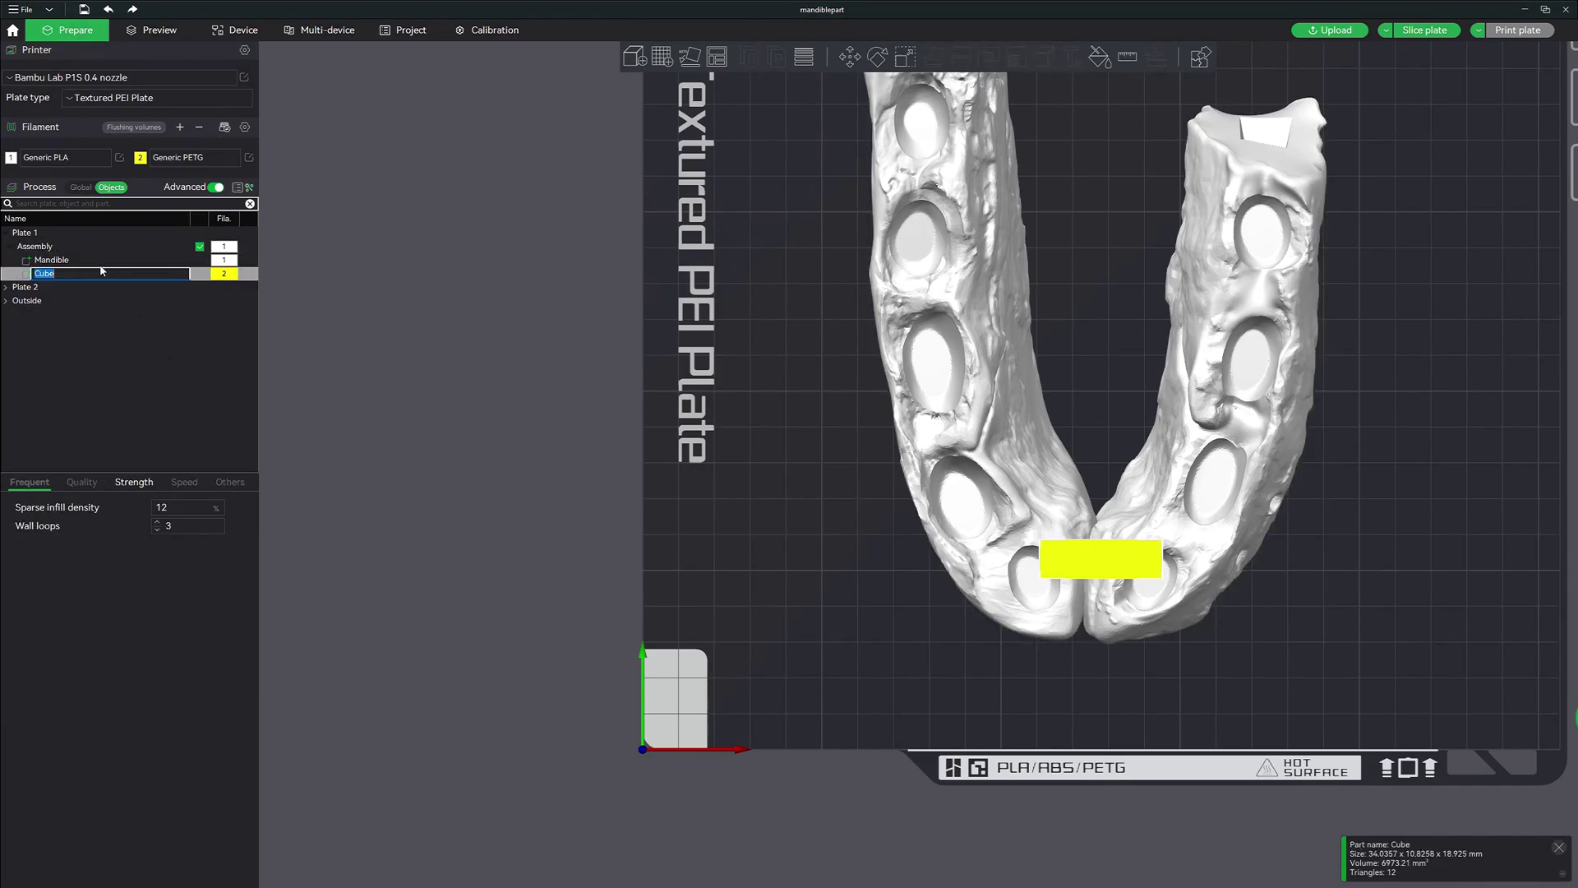
pyautogui.write('Front')
pyautogui.press('Return')
# Step: Paste the Front part twice, giving three Front bars on Generic PETG
pyautogui.rightClick(57, 276)
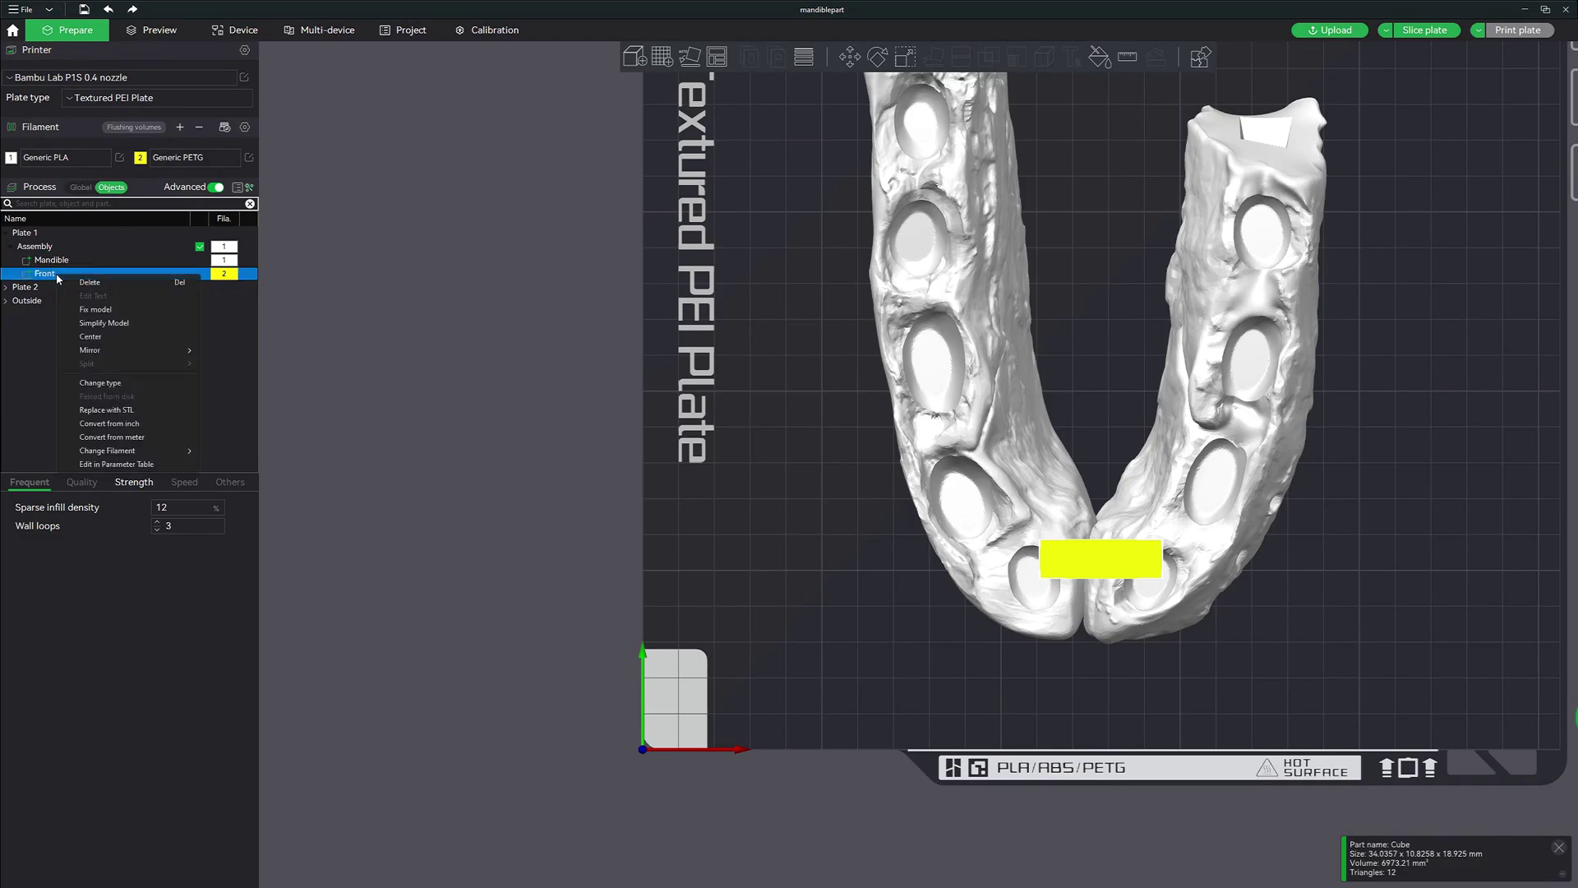
pyautogui.click(1078, 550)
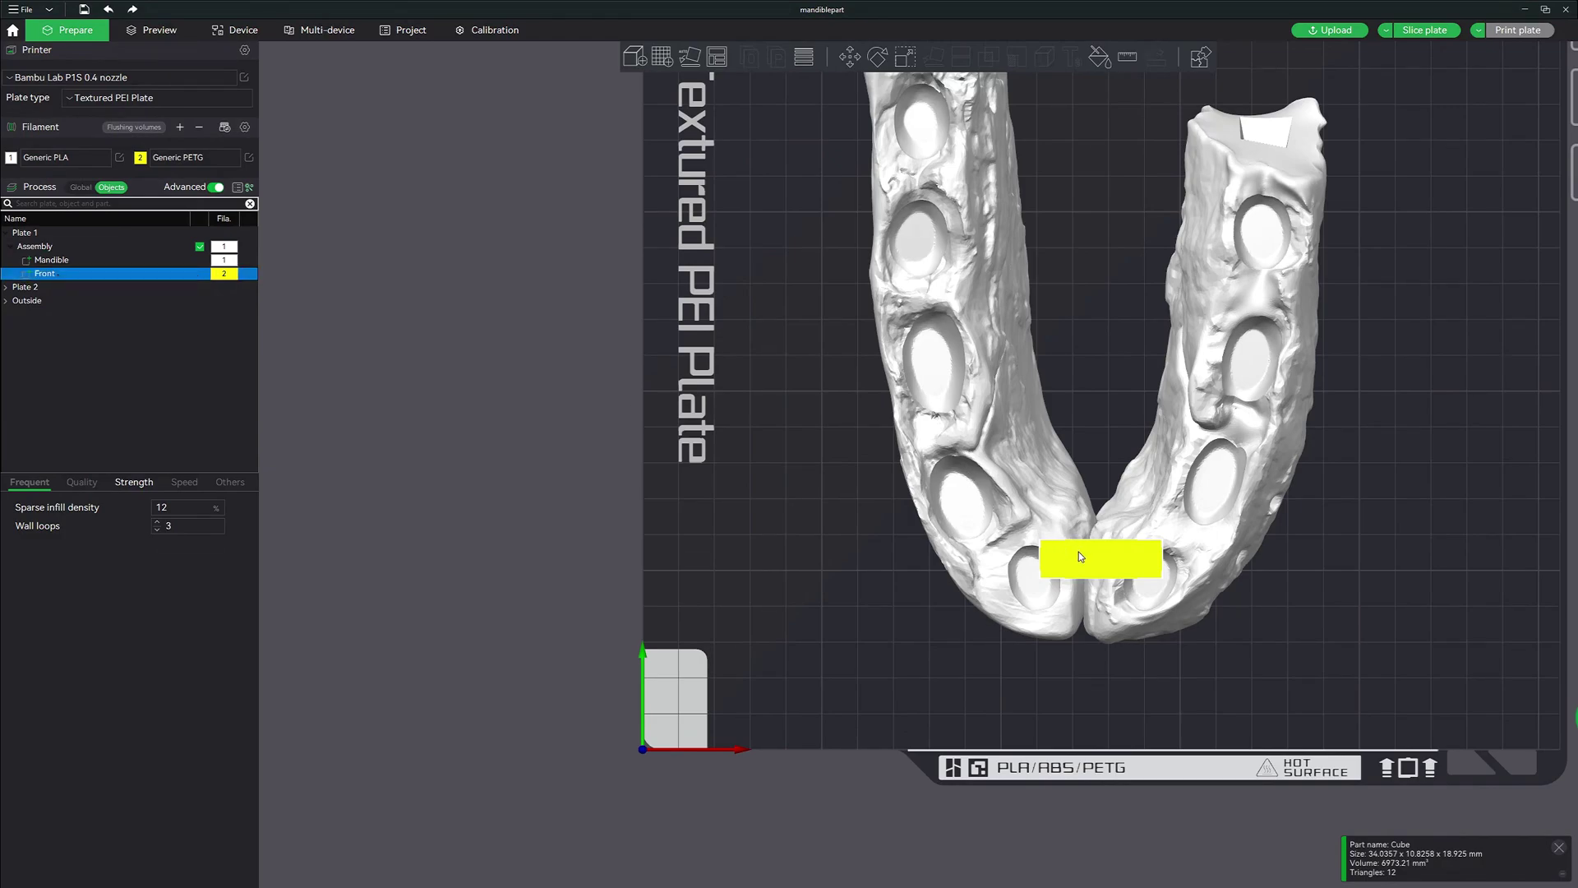
pyautogui.rightClick(1078, 542)
pyautogui.click(1061, 564)
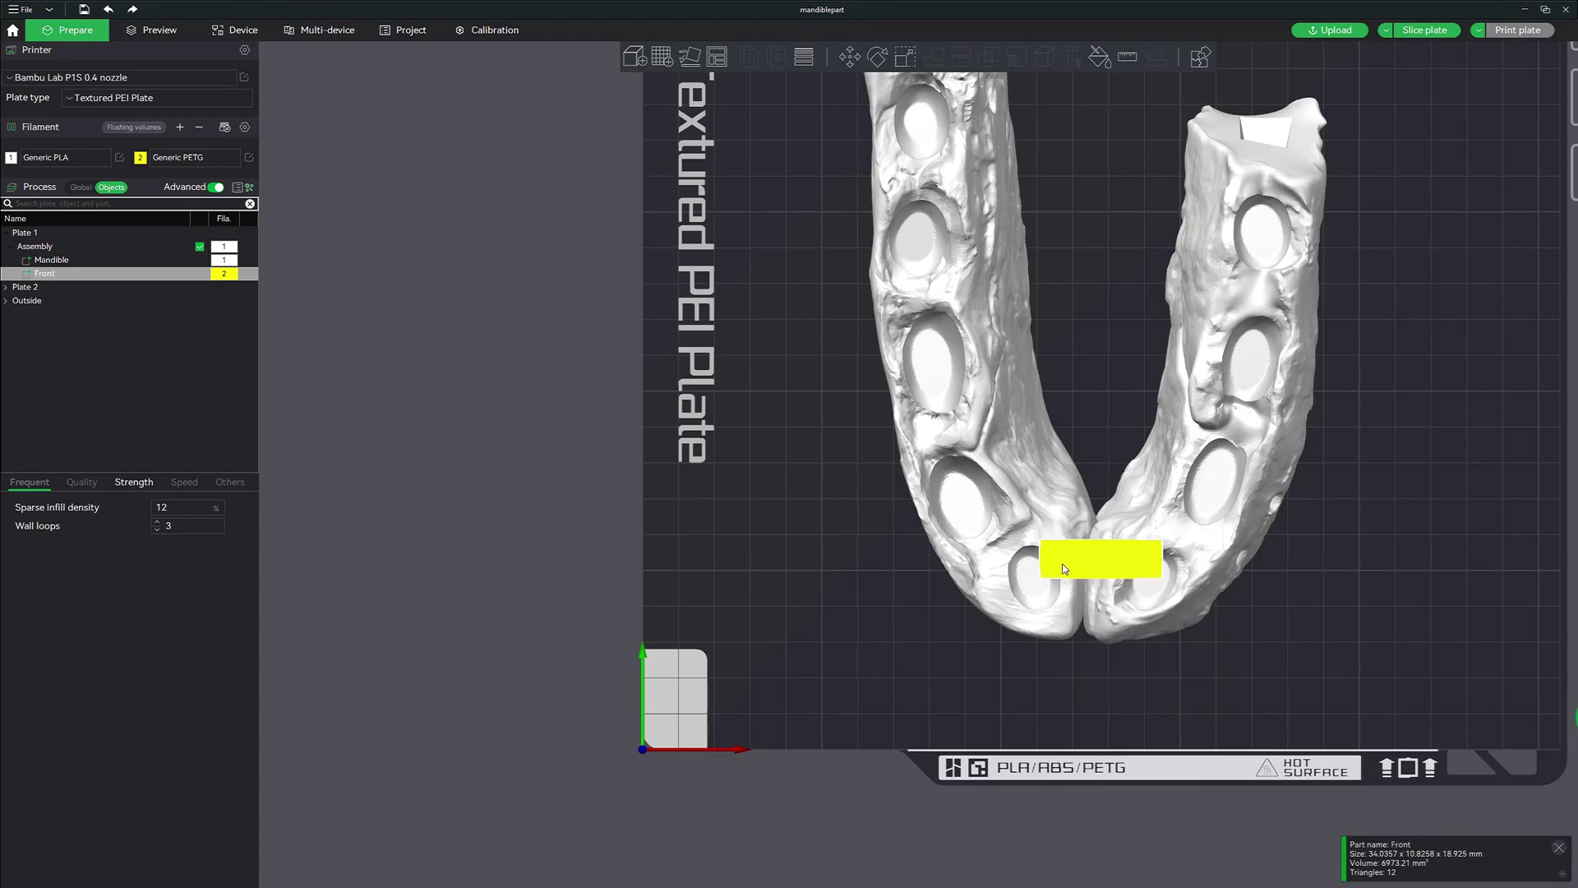
pyautogui.hotkey('ctrl', 'v')
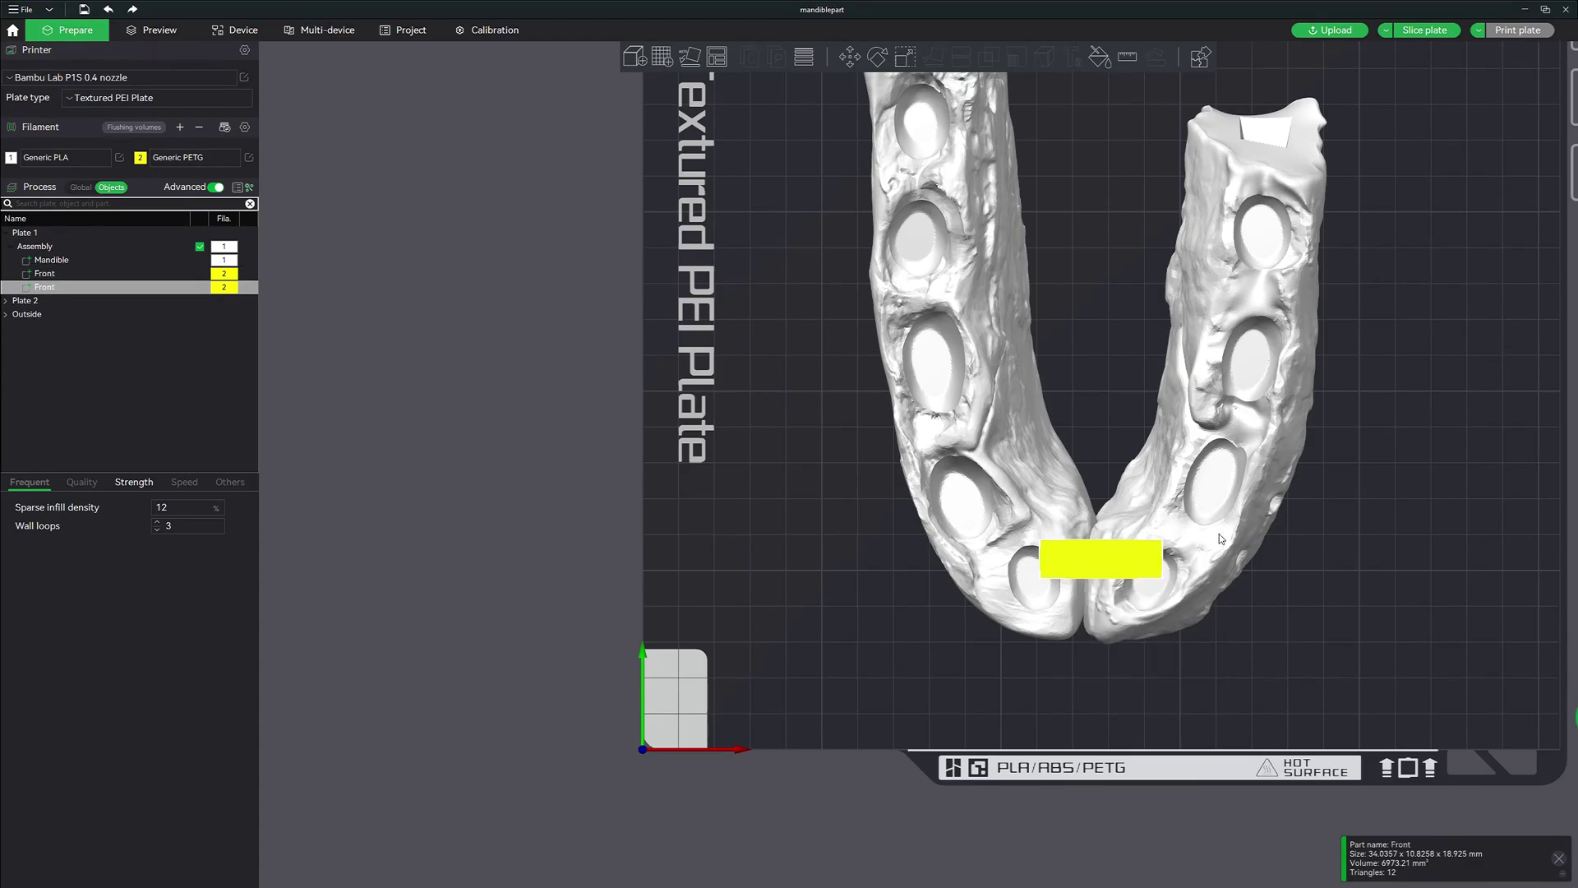
pyautogui.hotkey('ctrl', 'v')
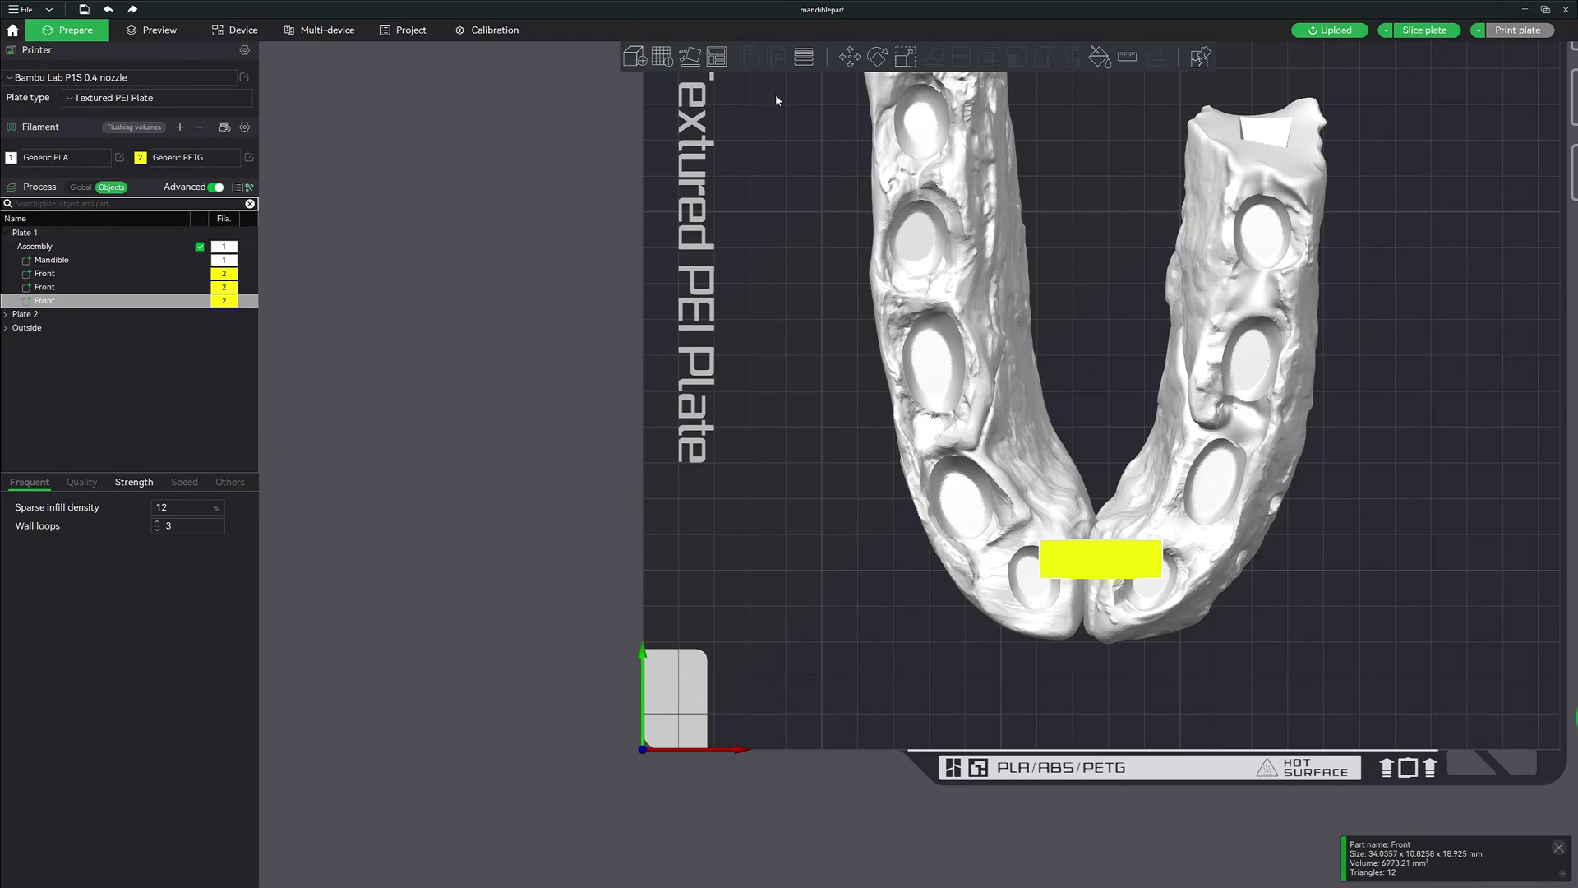
# Step: Slide one Front copy right and another left along X
pyautogui.press('m')
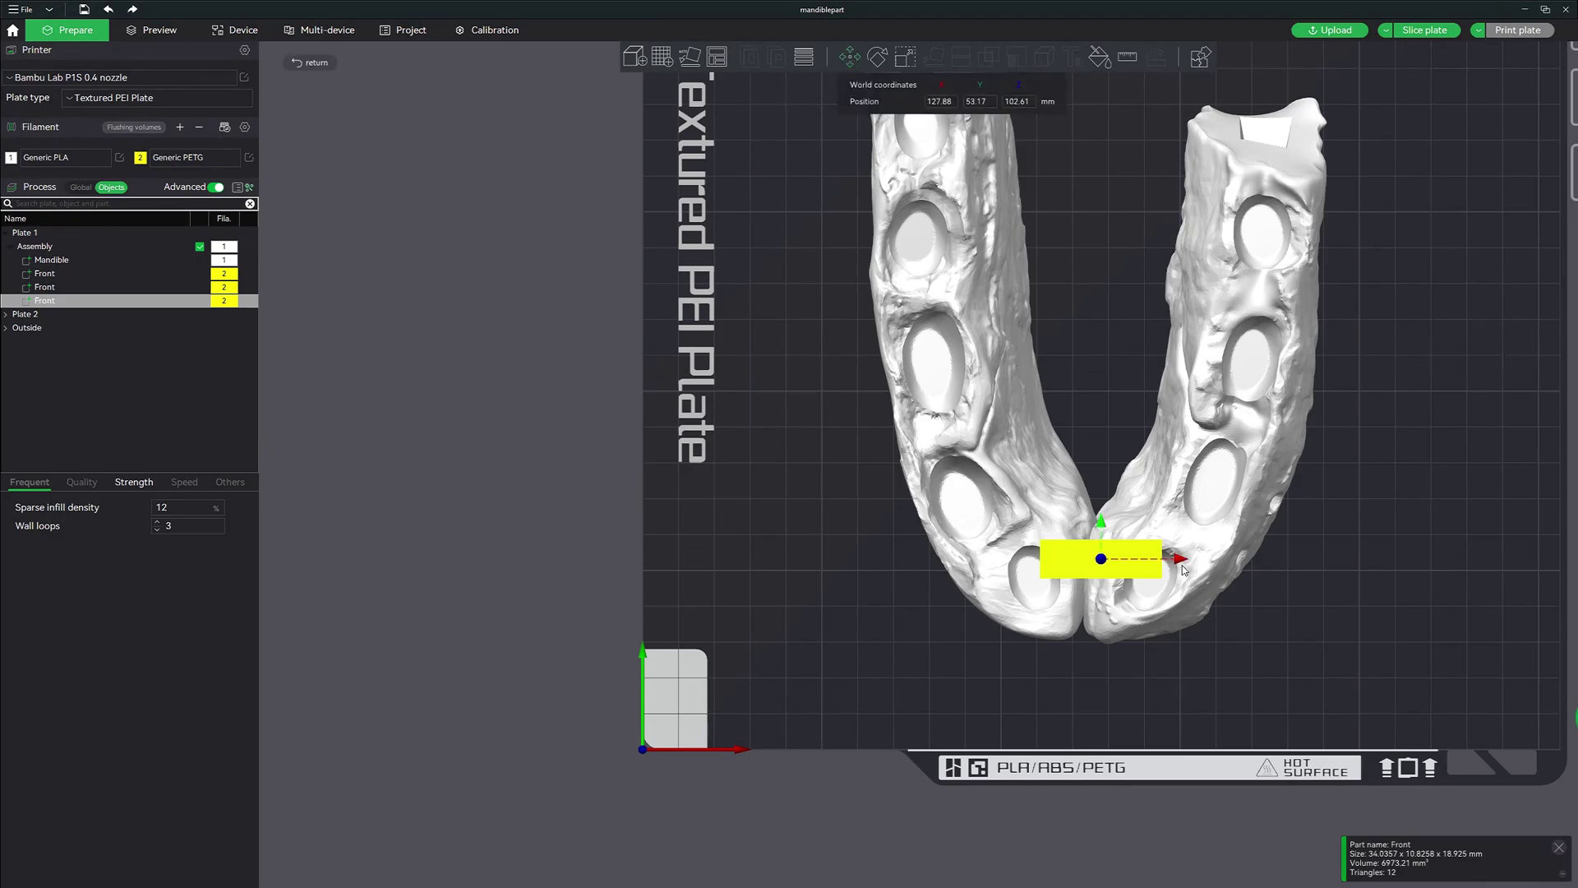
pyautogui.moveTo(1181, 559); pyautogui.dragTo(1305, 559)
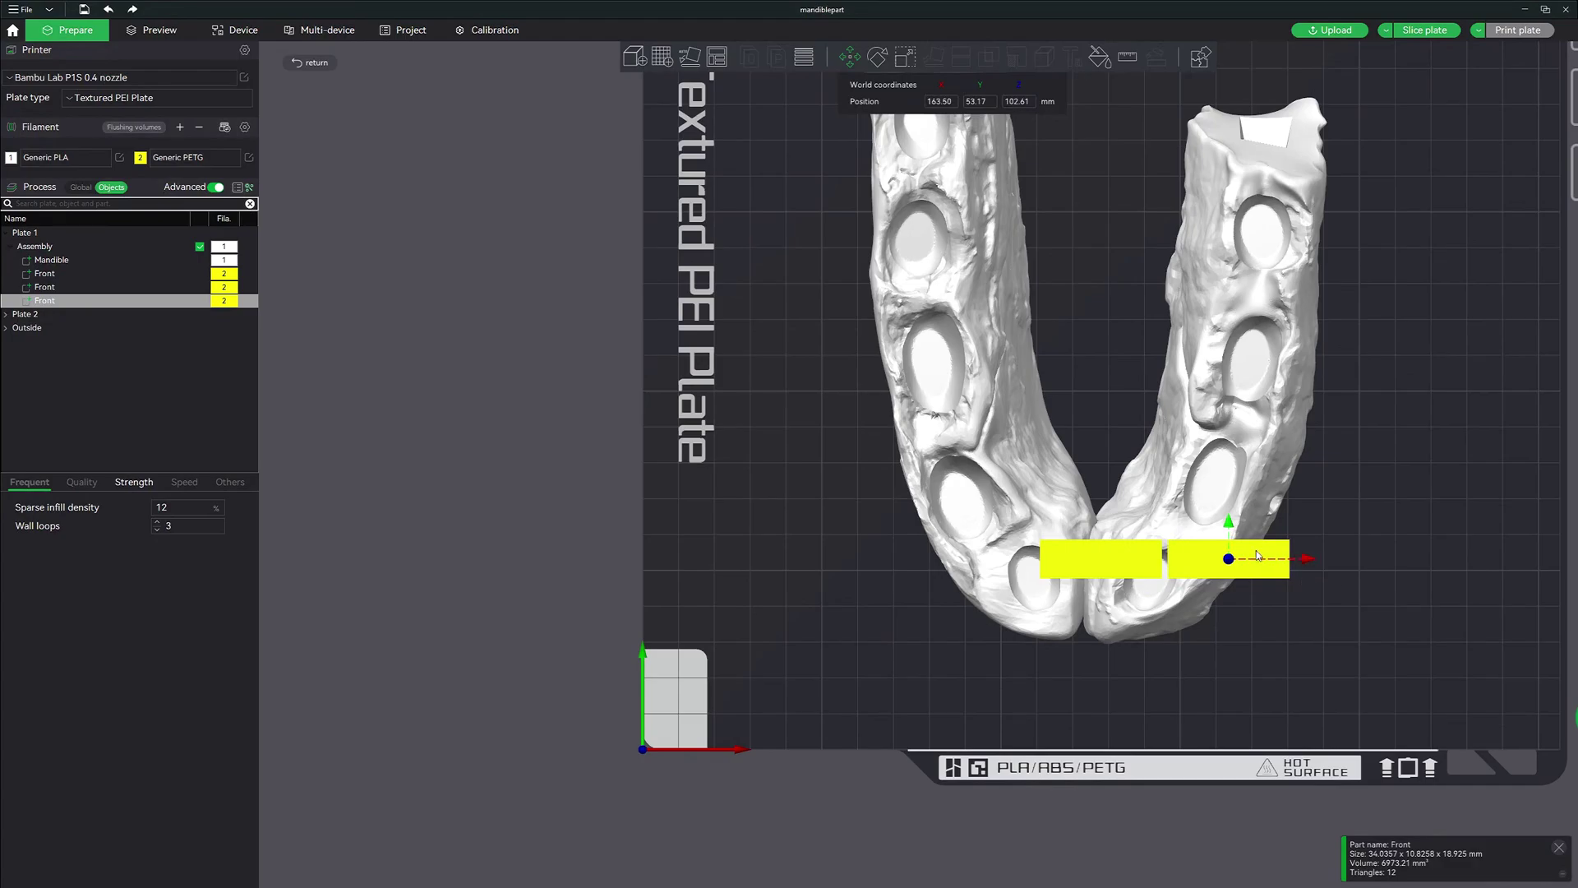
pyautogui.click(63, 288)
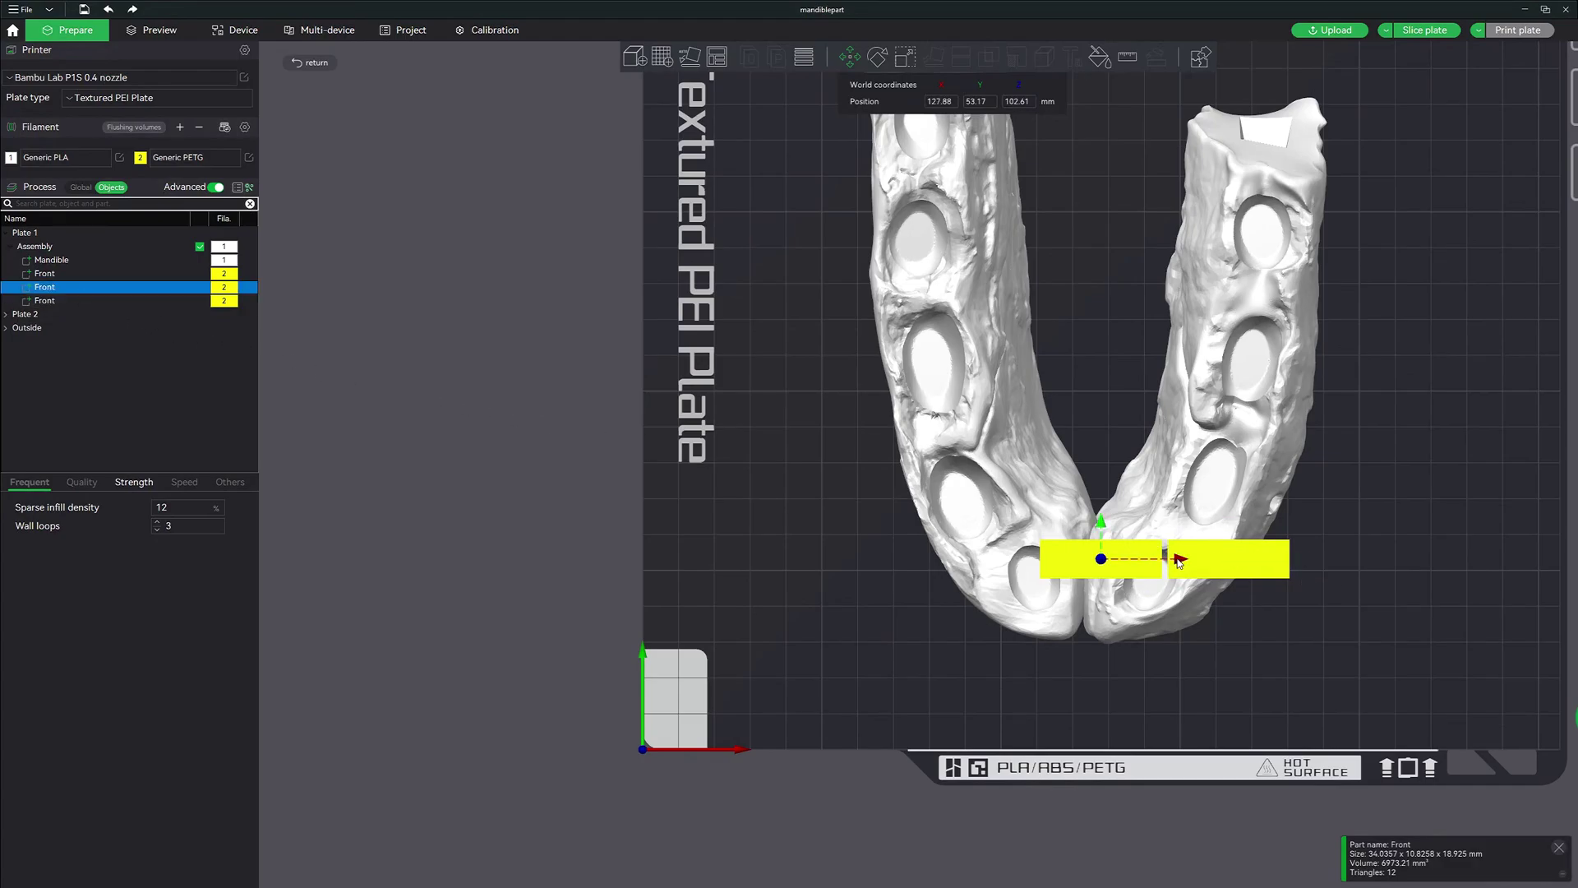
pyautogui.moveTo(1180, 559); pyautogui.dragTo(1002, 551)
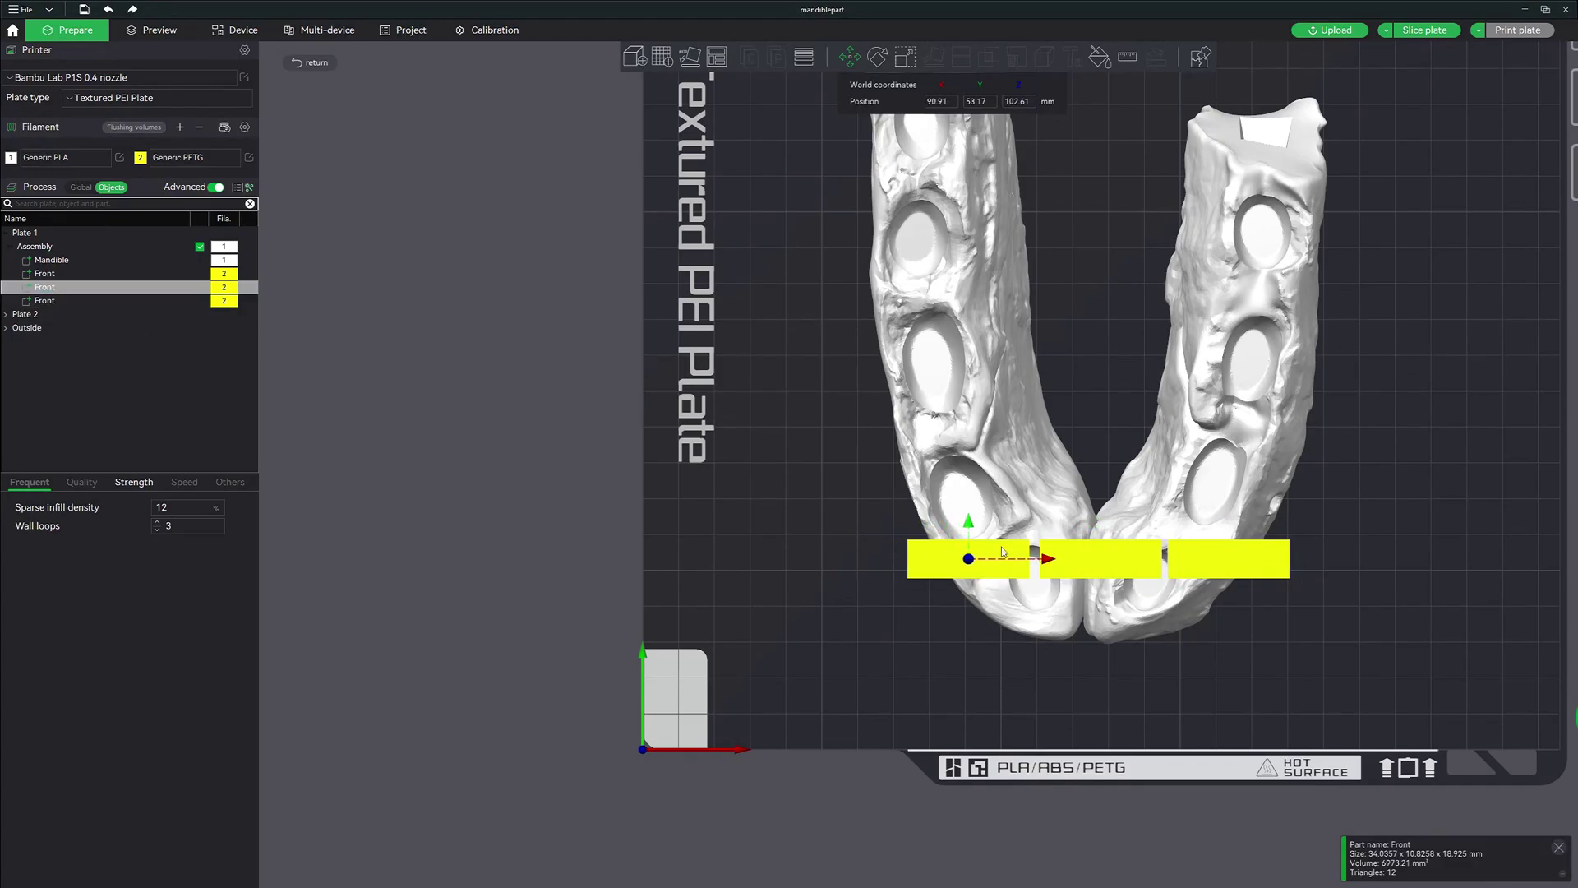
pyautogui.click(62, 287)
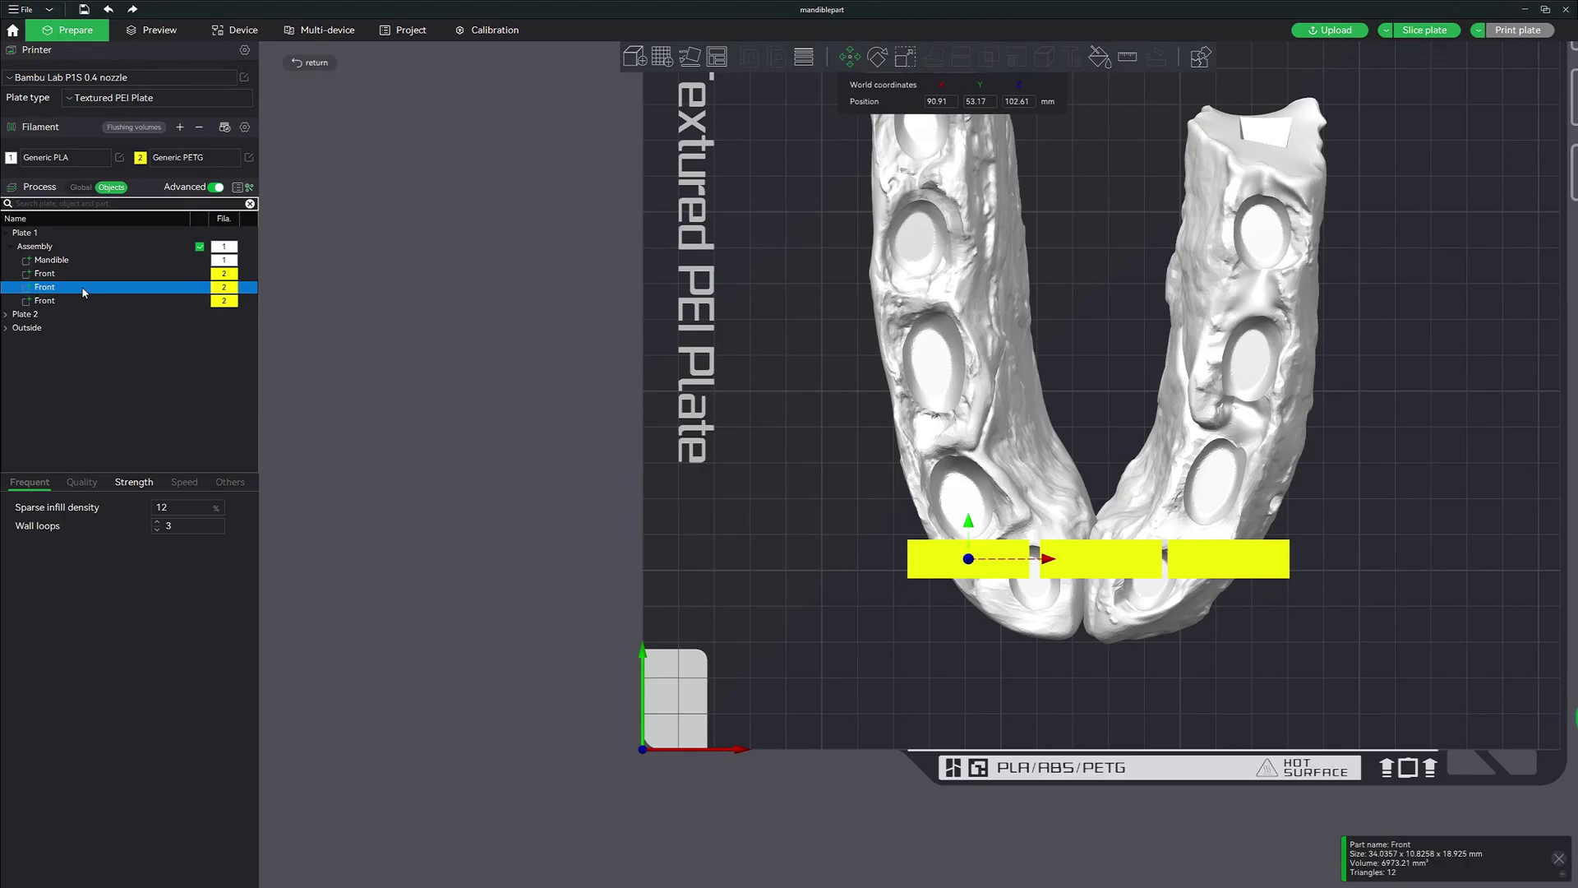
# Step: Rename the two copied Front parts to 'Left' and 'Right'
pyautogui.doubleClick(51, 288)
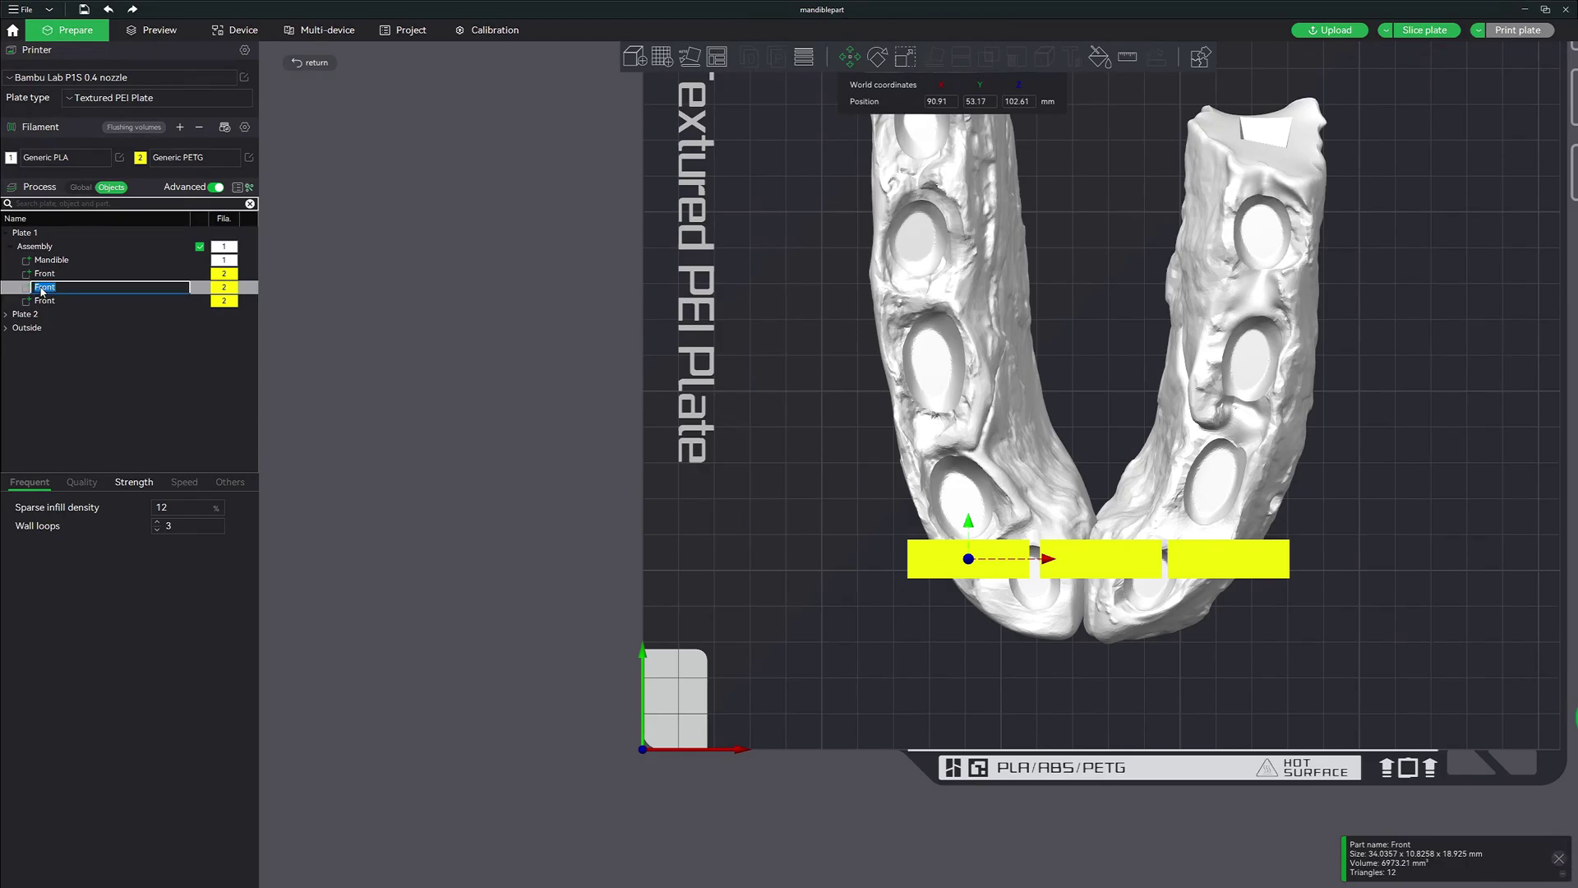
pyautogui.write('Left')
pyautogui.press('Return')
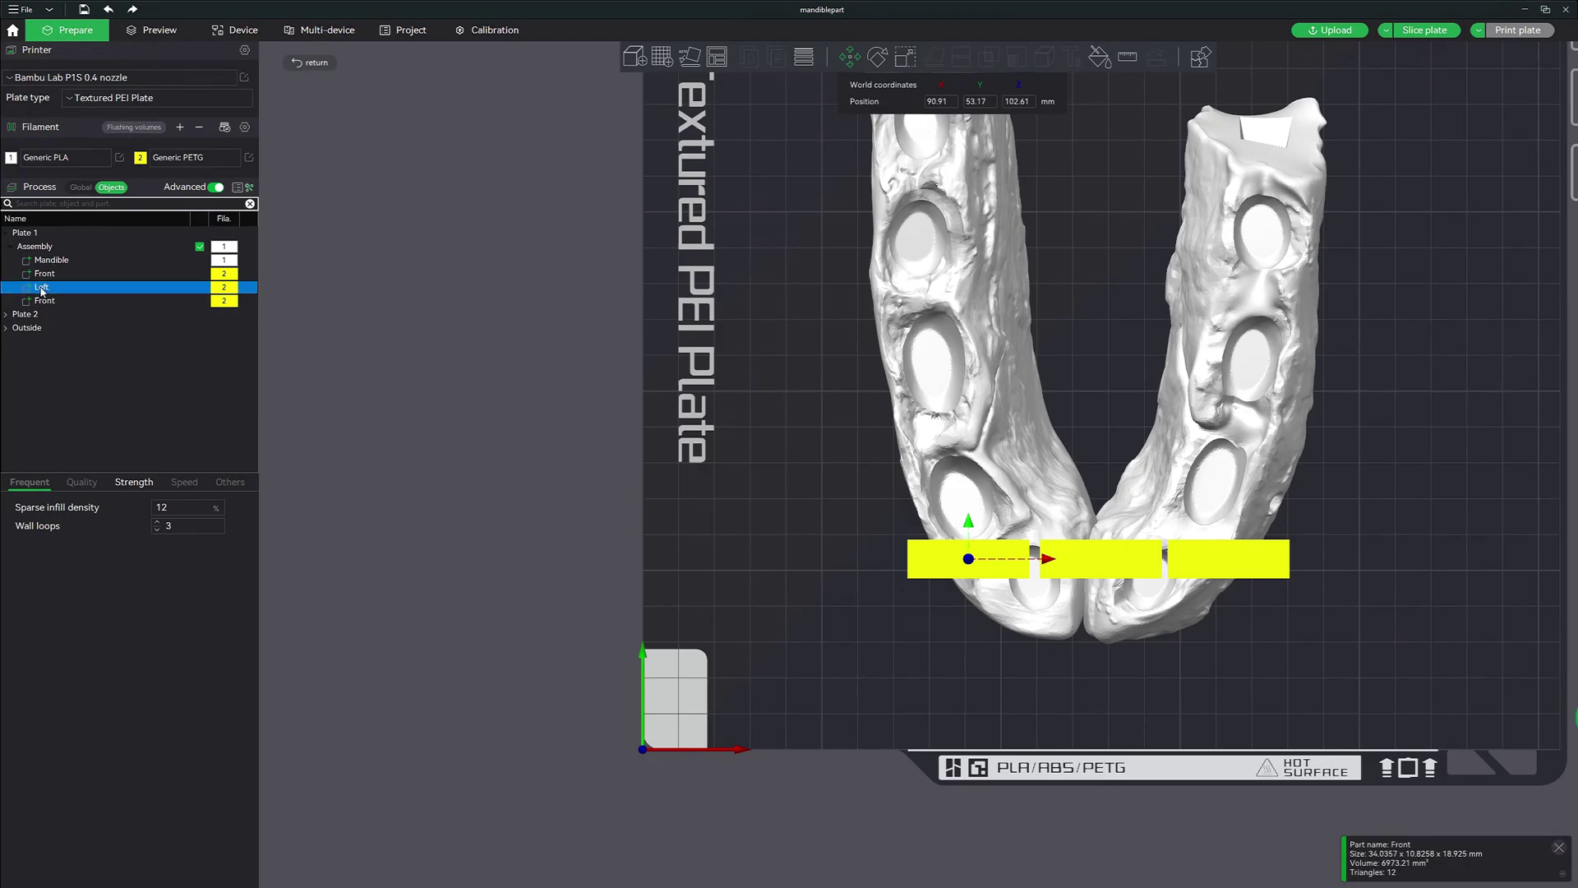
pyautogui.click(44, 302)
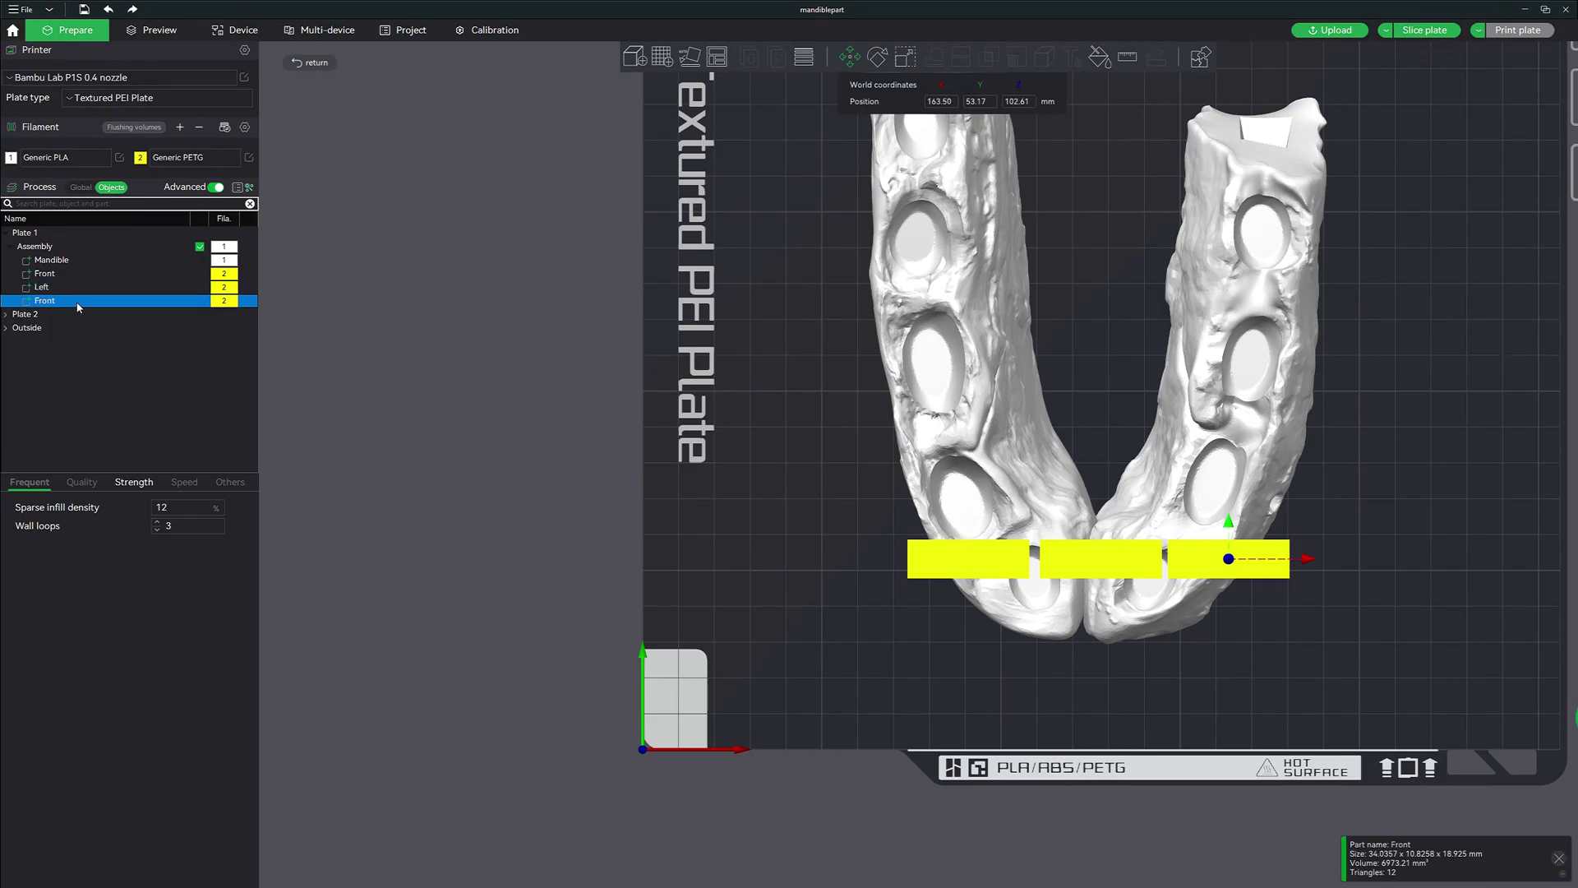
pyautogui.doubleClick(46, 305)
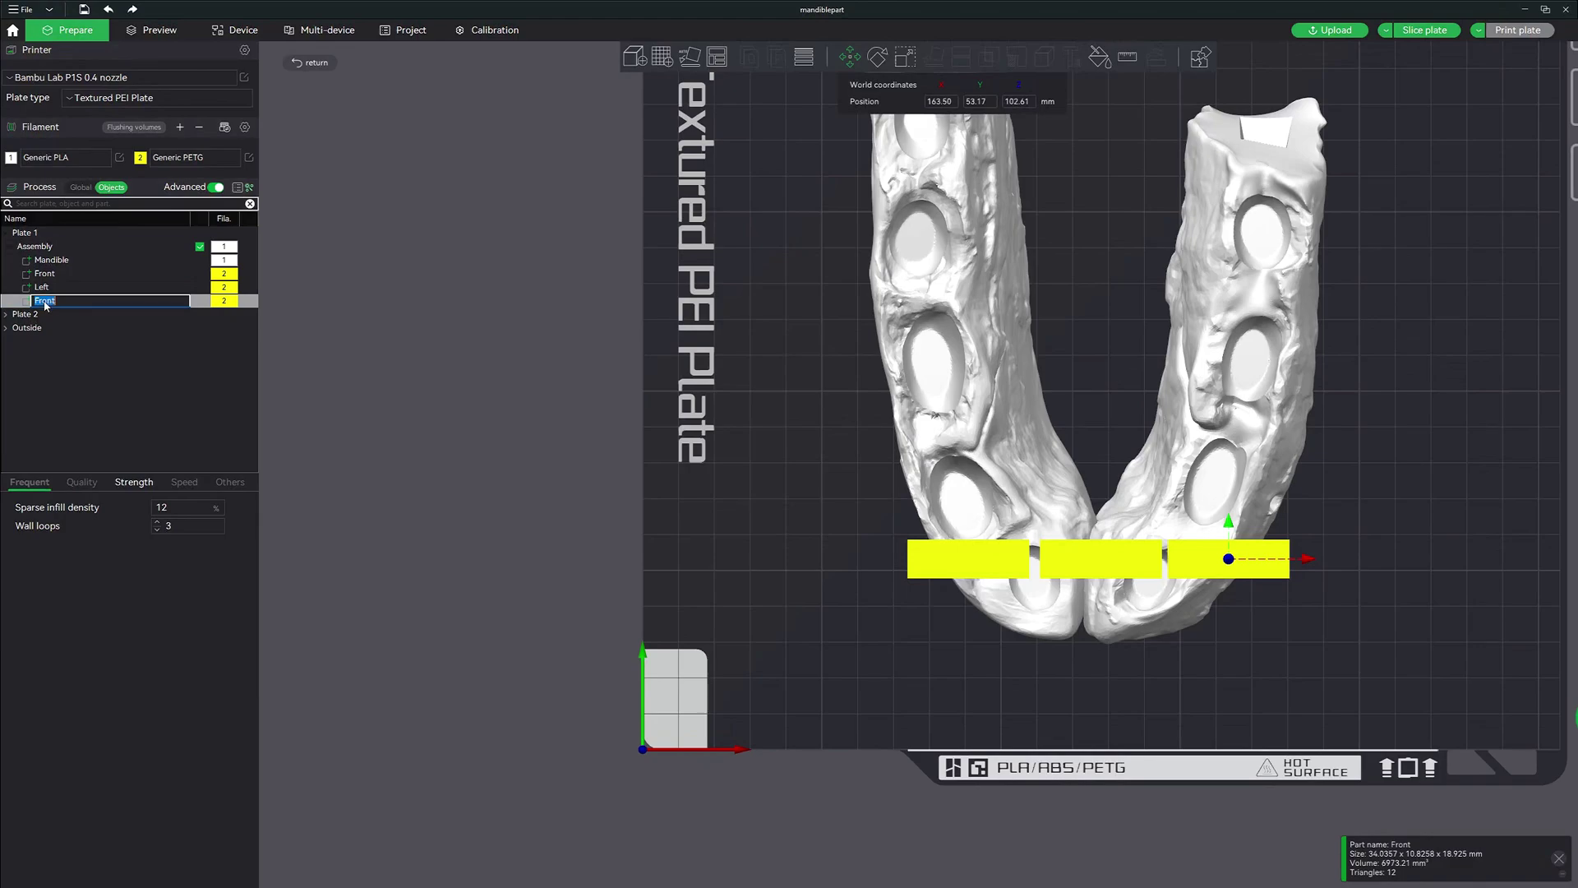
pyautogui.write('Right')
pyautogui.press('Return')
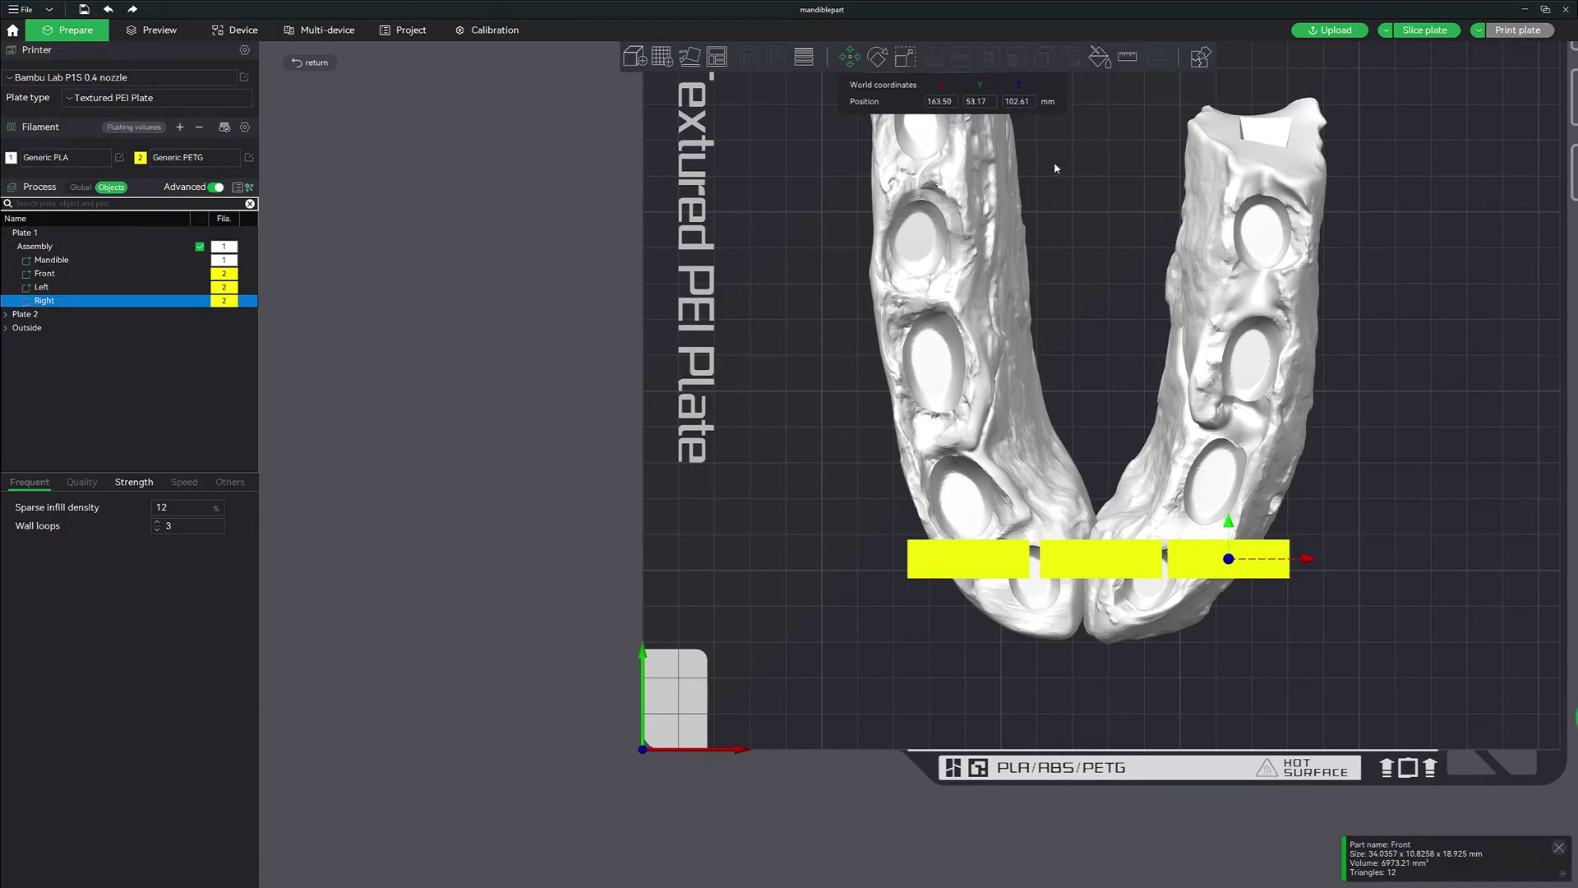
pyautogui.click(876, 57)
# Step: Rotate the Right bar to 45° and the Left bar to 315° on Z, then slide Left onto the jaw
pyautogui.moveTo(1313, 530); pyautogui.dragTo(1223, 503)
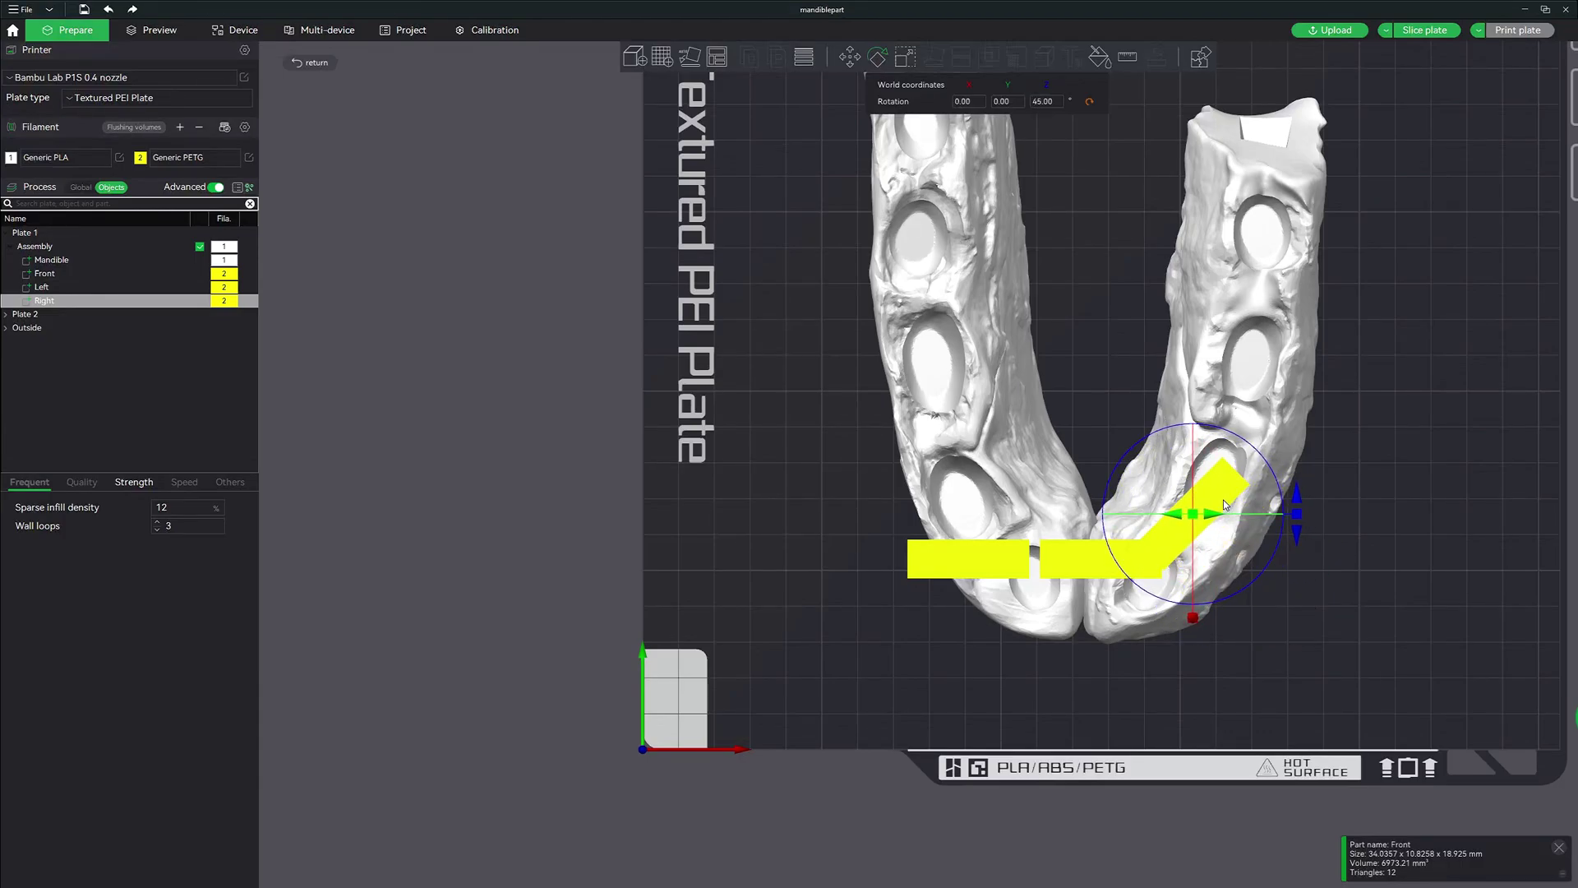
pyautogui.click(1019, 552)
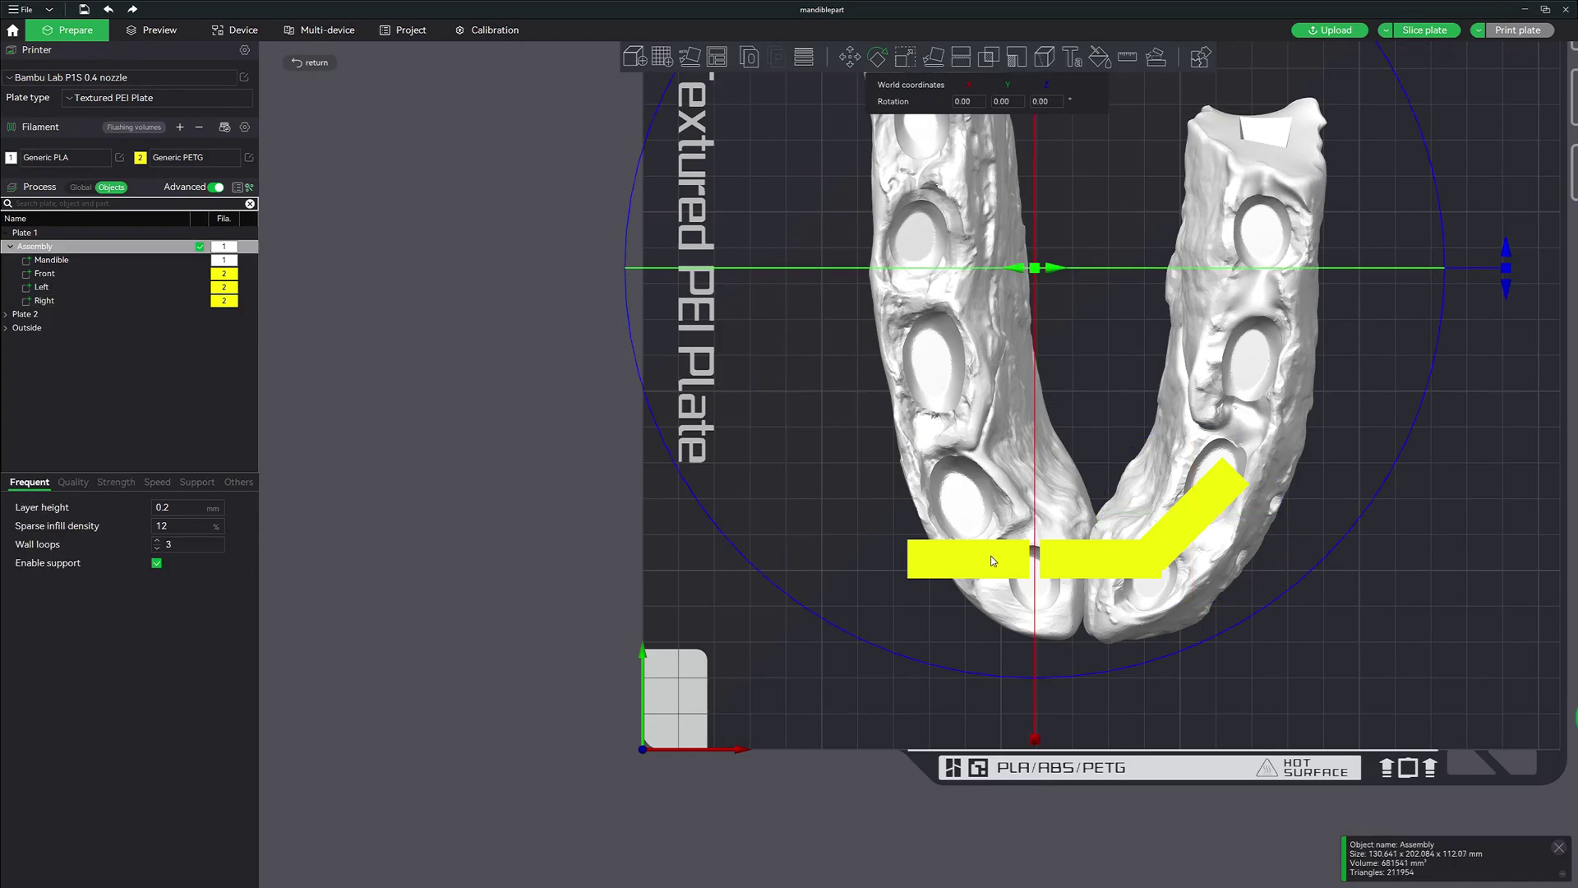
pyautogui.click(41, 287)
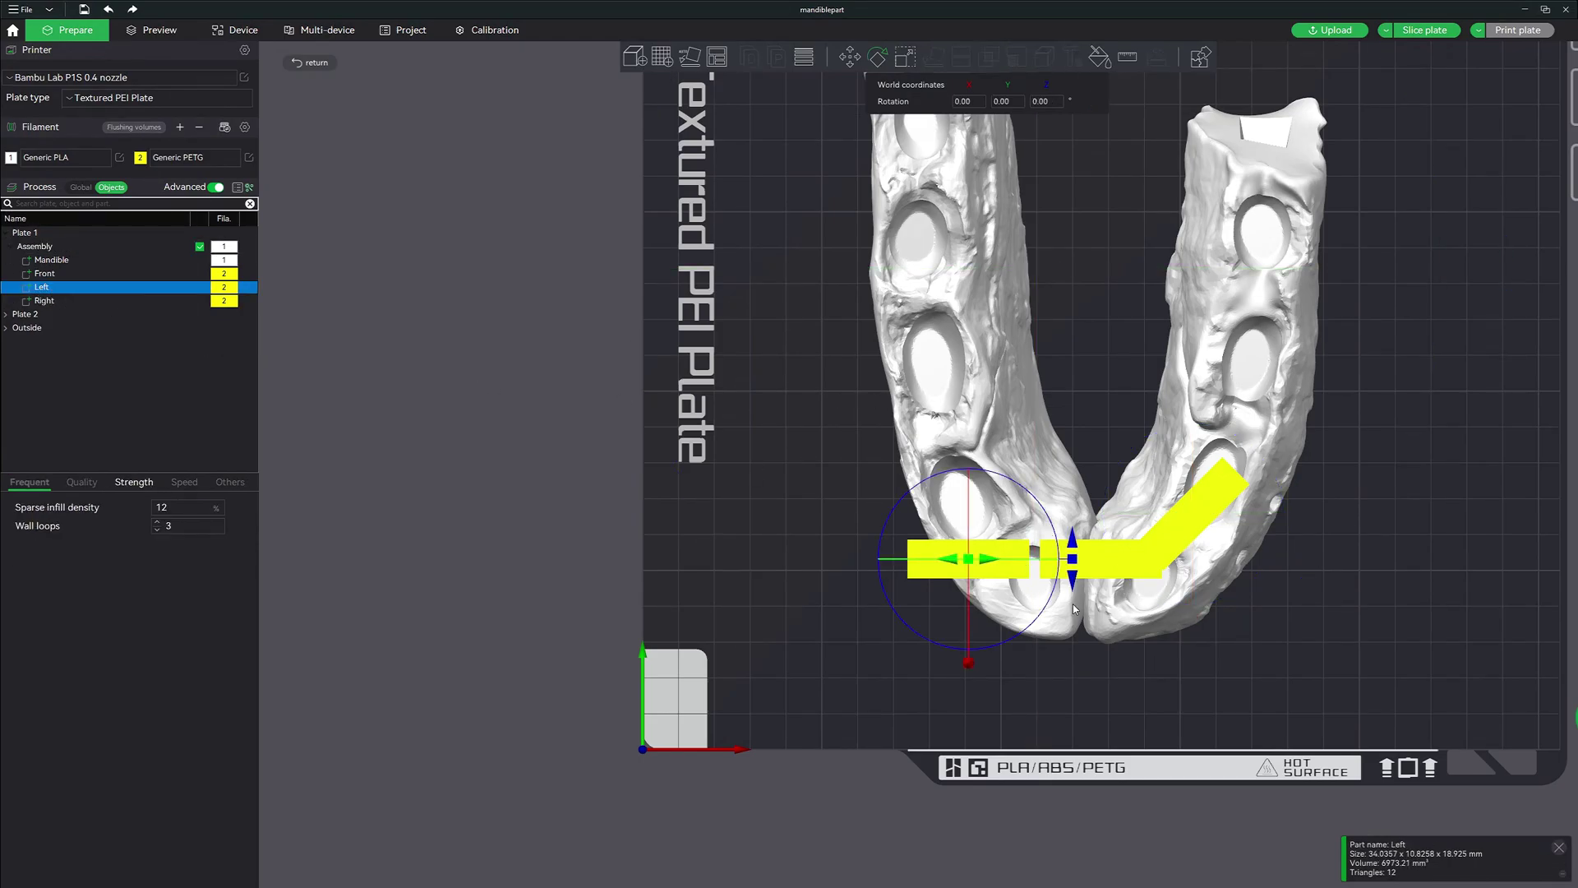
pyautogui.press('r')
pyautogui.moveTo(1073, 608); pyautogui.dragTo(1039, 545)
pyautogui.press('m')
pyautogui.moveTo(1249, 618); pyautogui.dragTo(1253, 567)
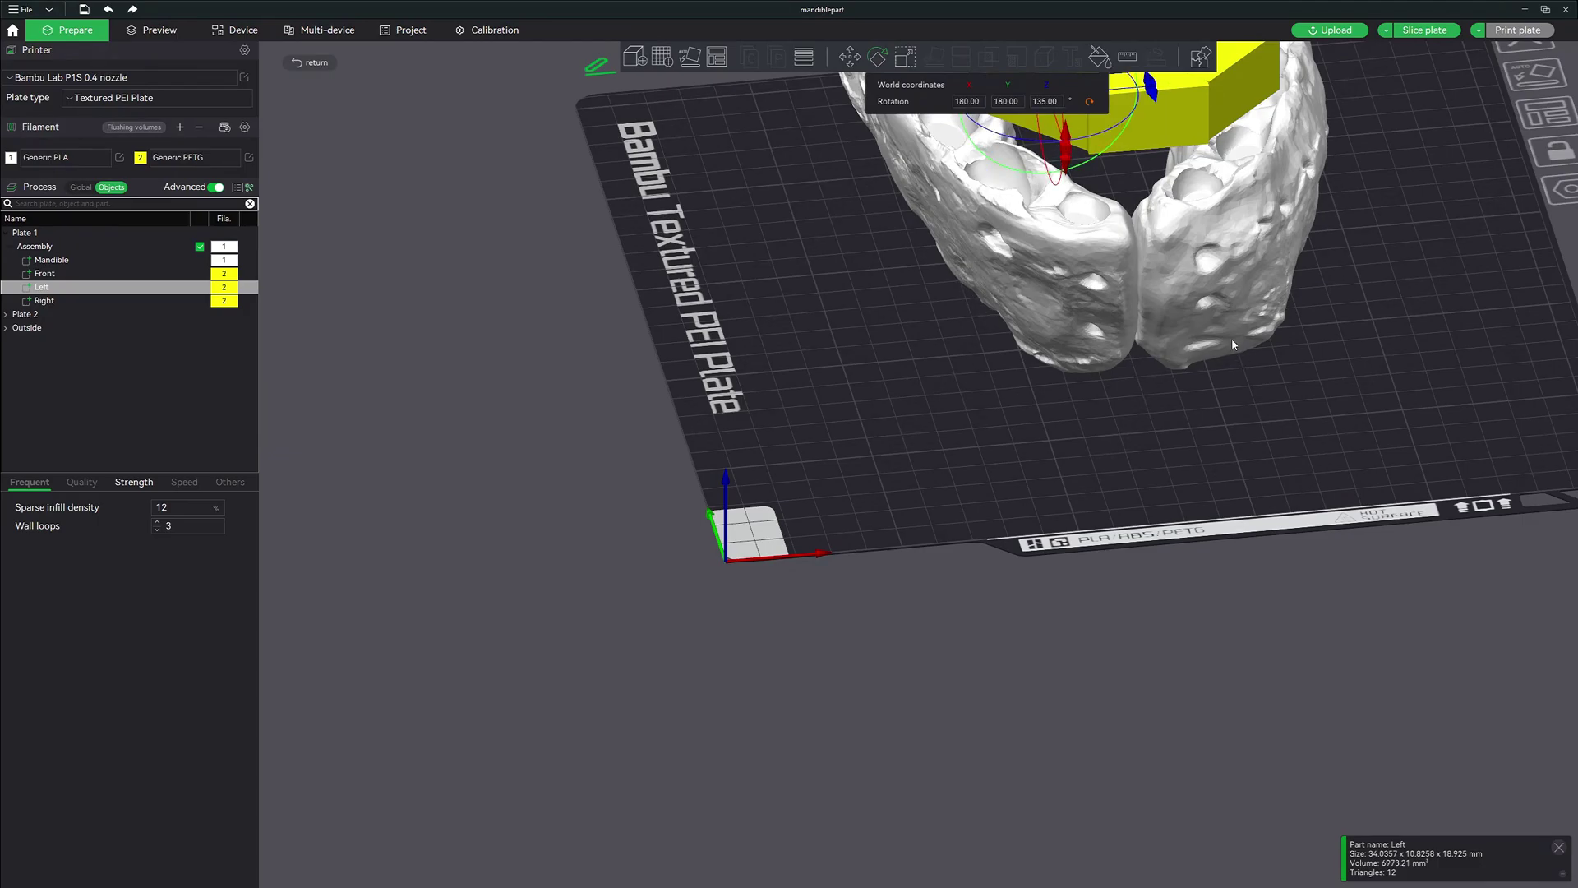
# Step: In top view, nudge the Left bar and shift the Right bar slightly left against the Front bar
pyautogui.press('1')
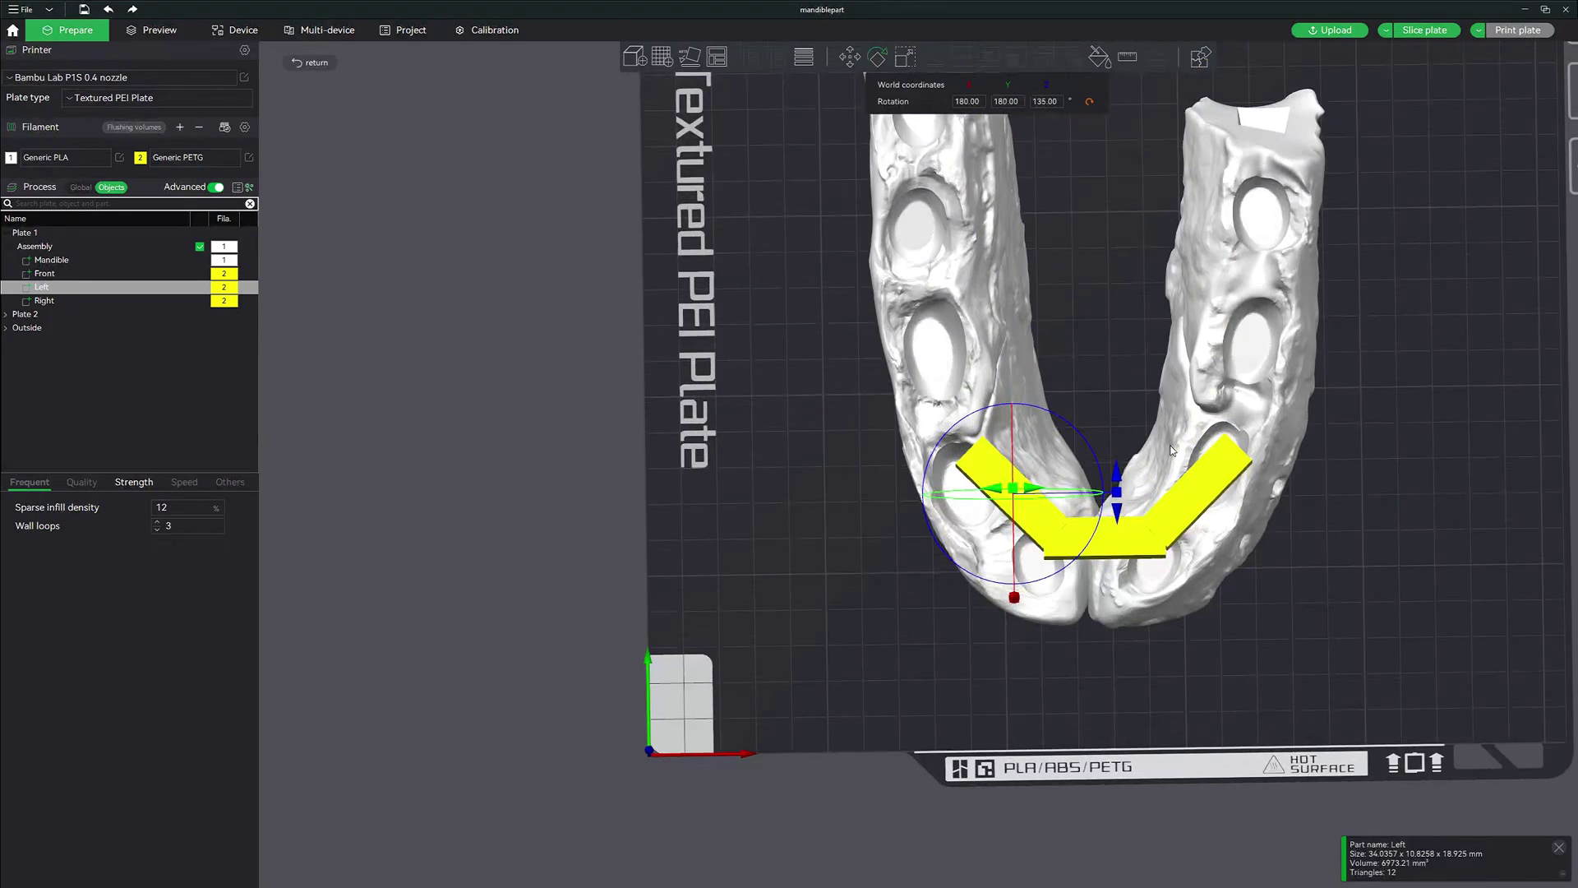
pyautogui.moveTo(1172, 450); pyautogui.dragTo(992, 448, button='right')
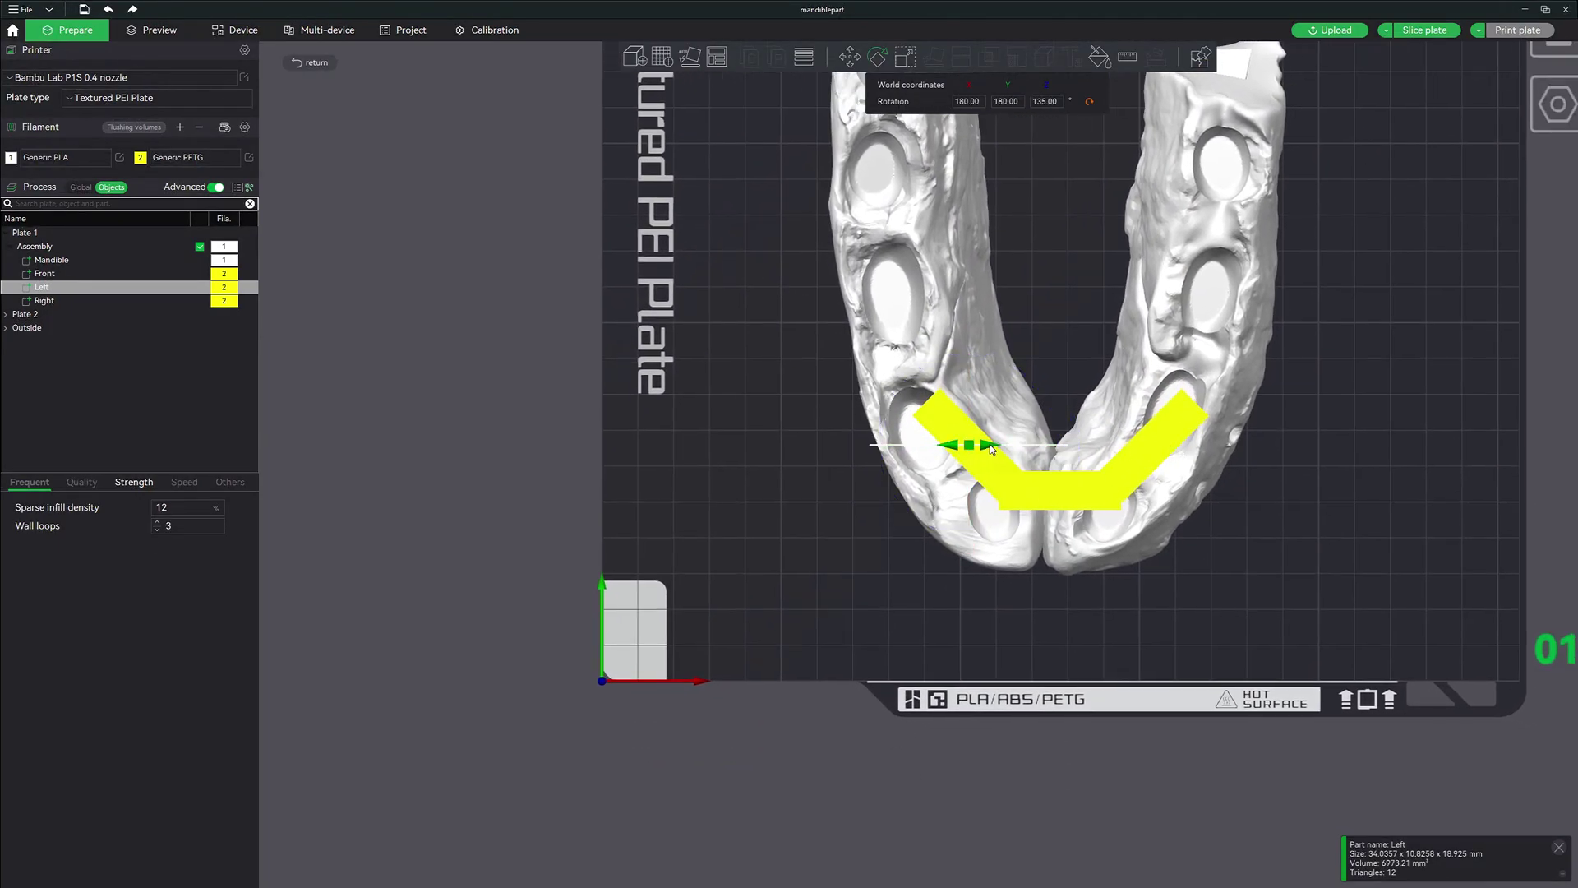
pyautogui.moveTo(992, 448); pyautogui.dragTo(1008, 472)
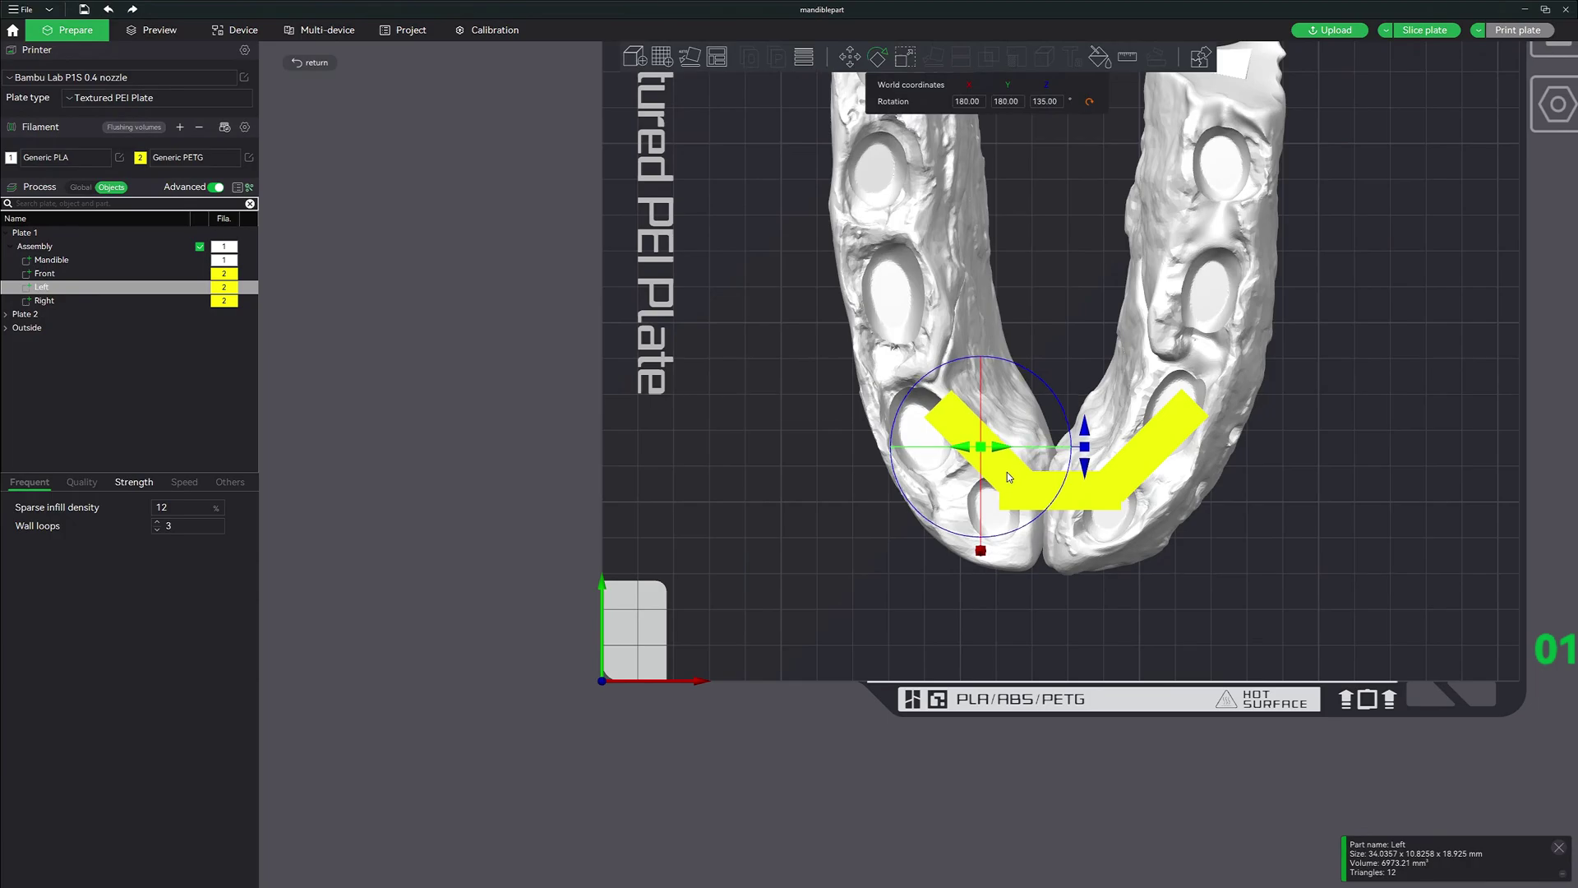
pyautogui.click(1153, 456)
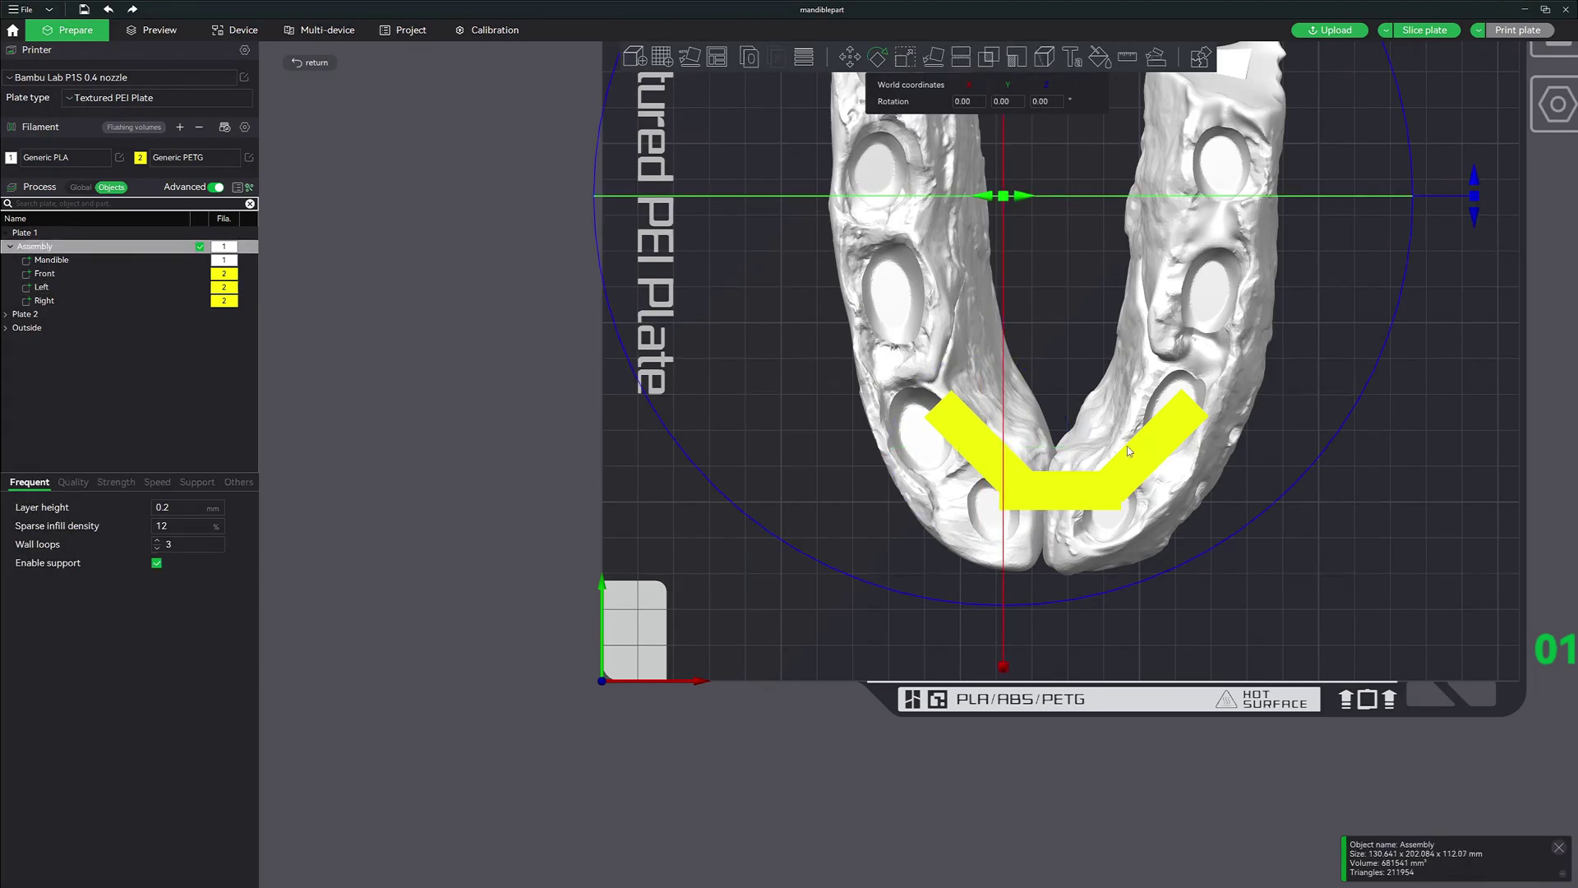
pyautogui.click(49, 300)
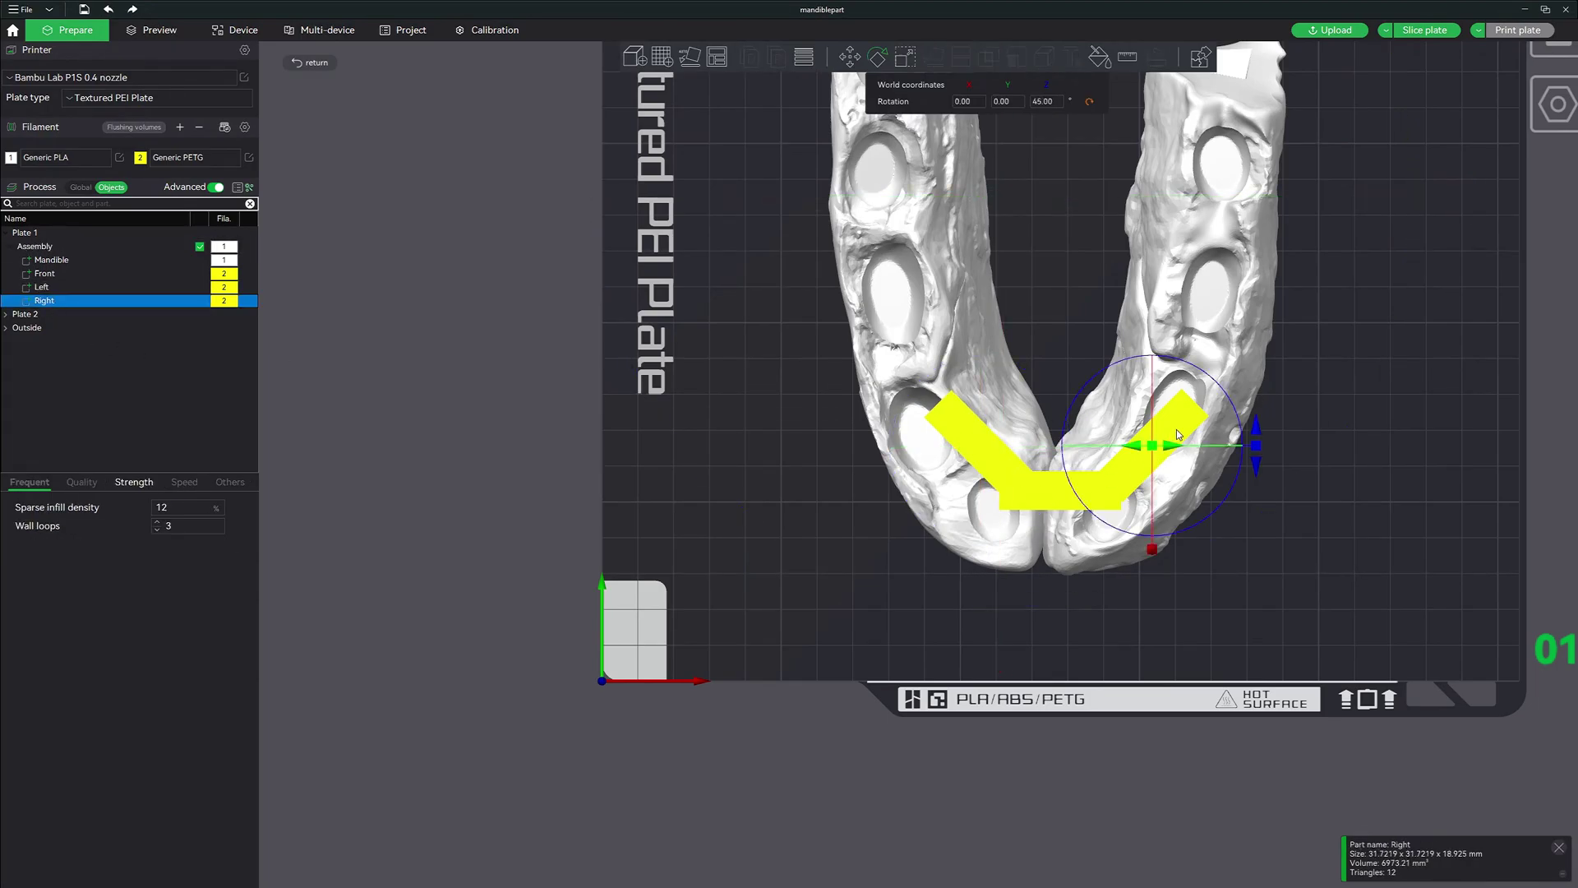
pyautogui.moveTo(1177, 432); pyautogui.dragTo(1163, 433)
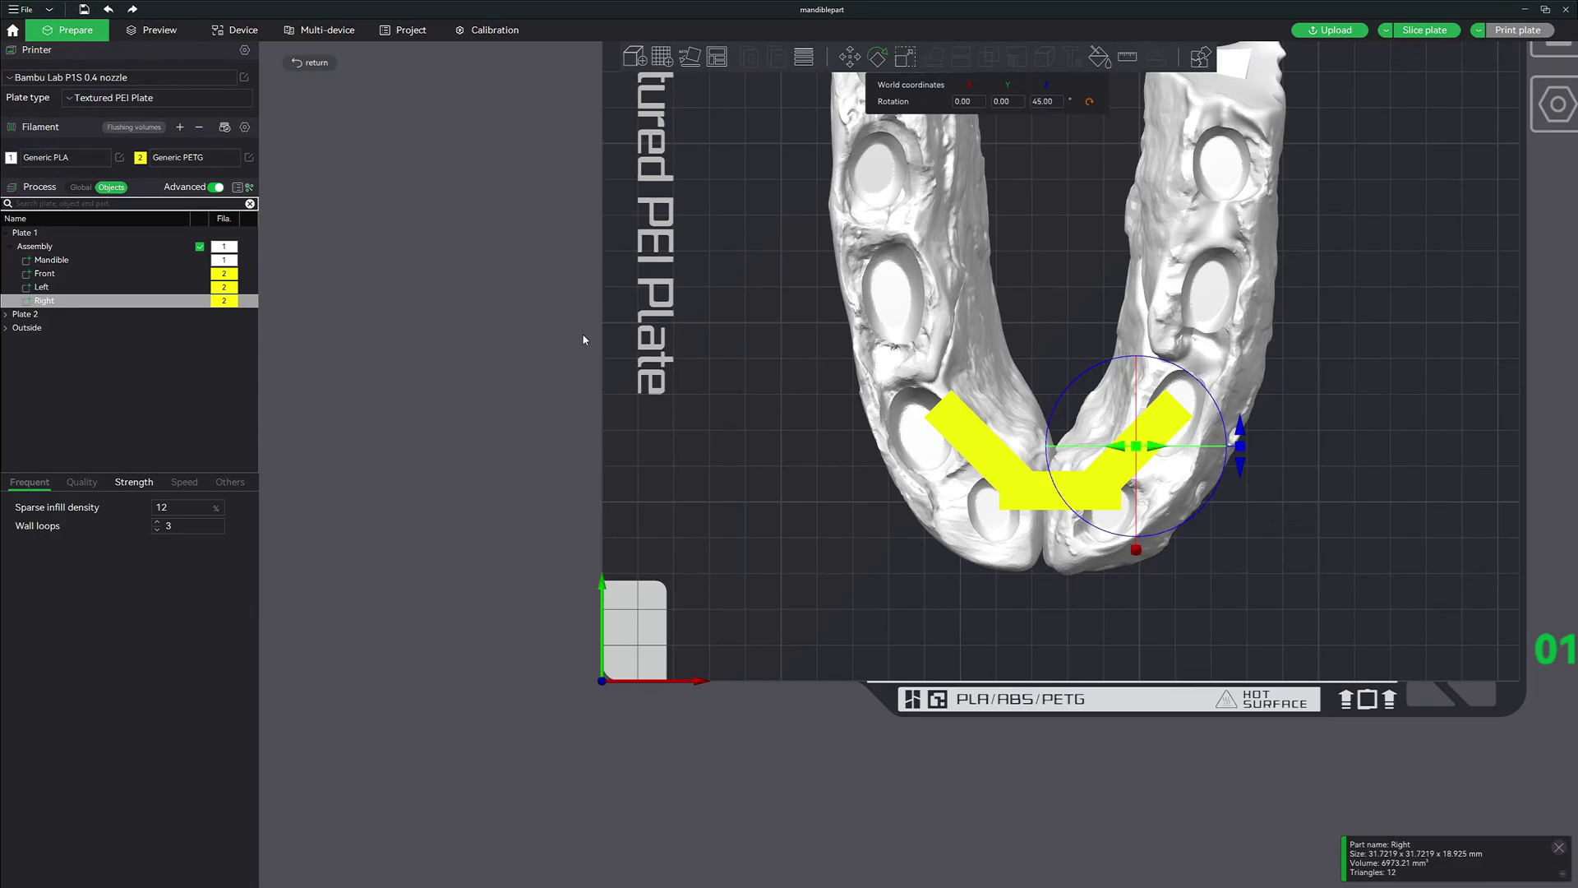
# Step: Paste a copy of the Right part and a copy of the Left part into the assembly
pyautogui.press('m')
pyautogui.click(1167, 428)
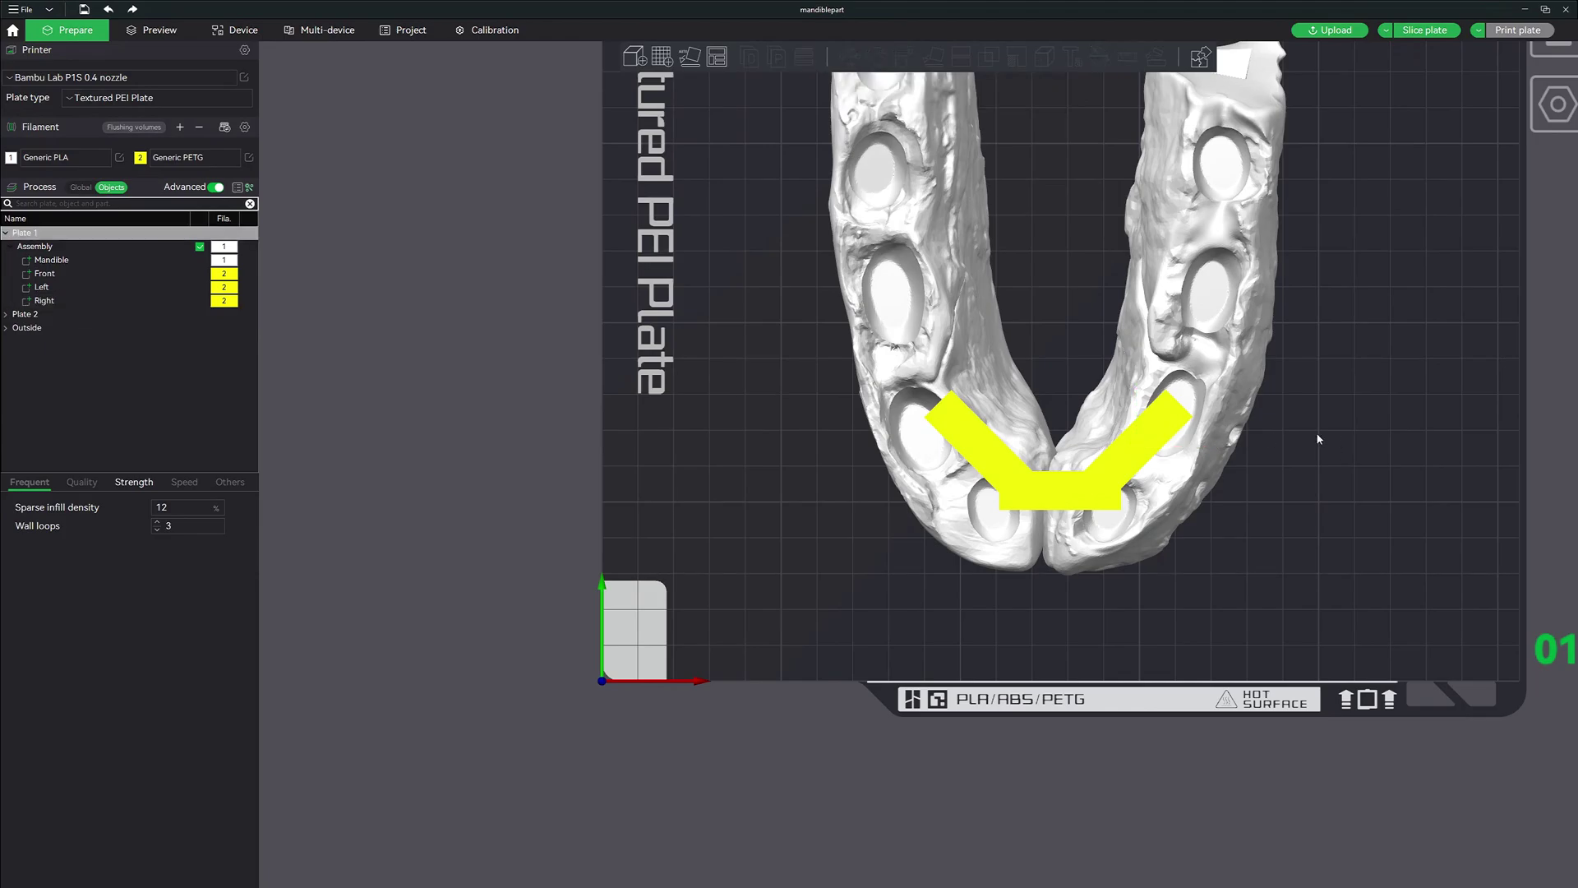
pyautogui.click(45, 301)
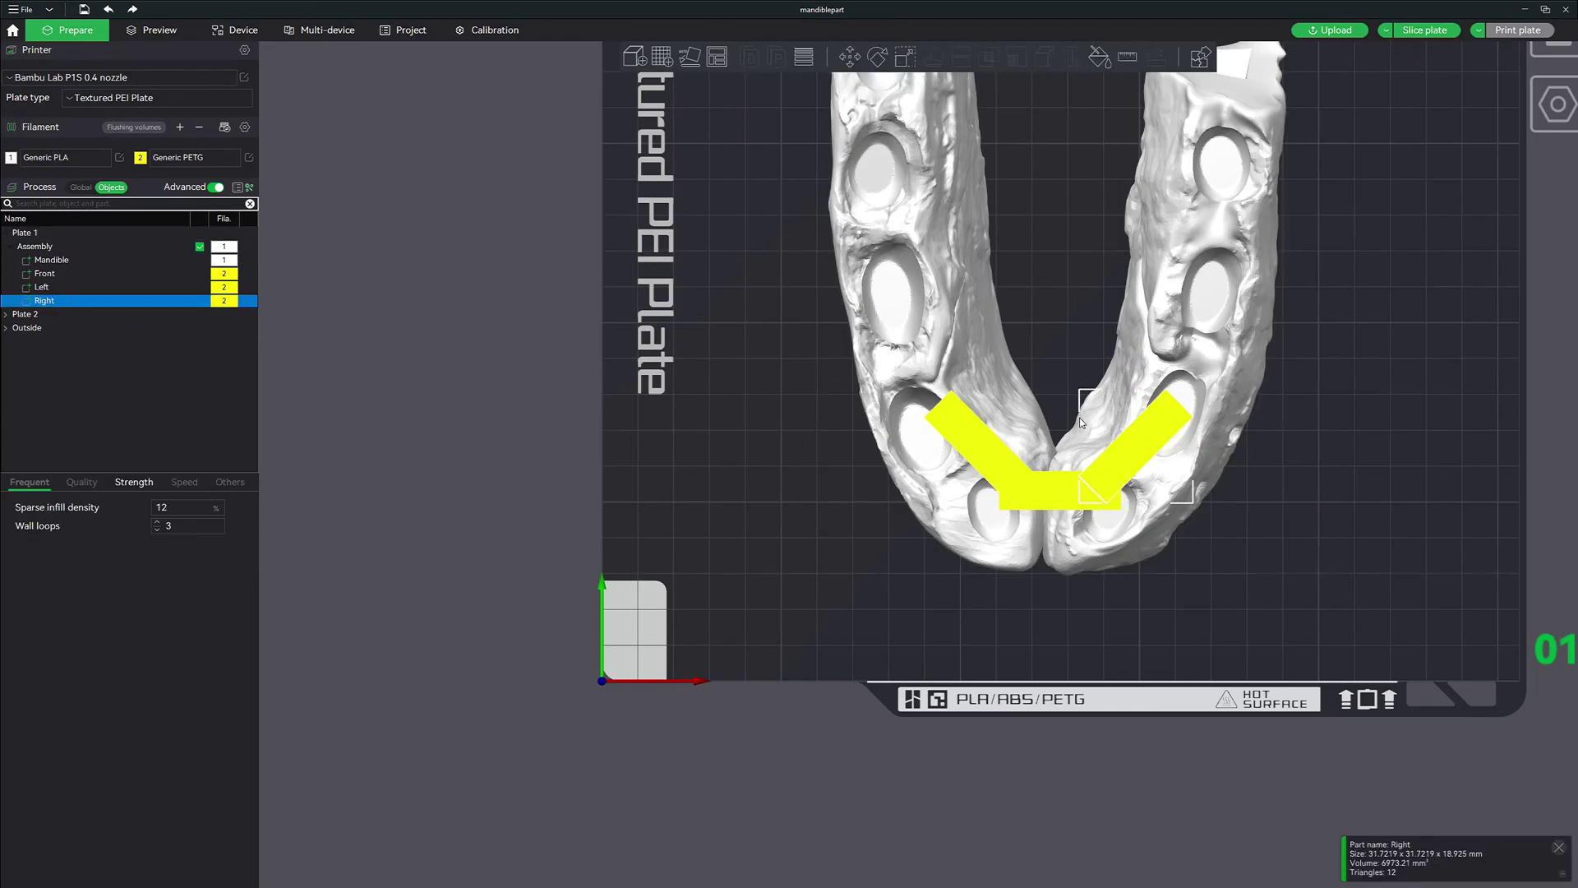
pyautogui.hotkey('ctrl', 'v')
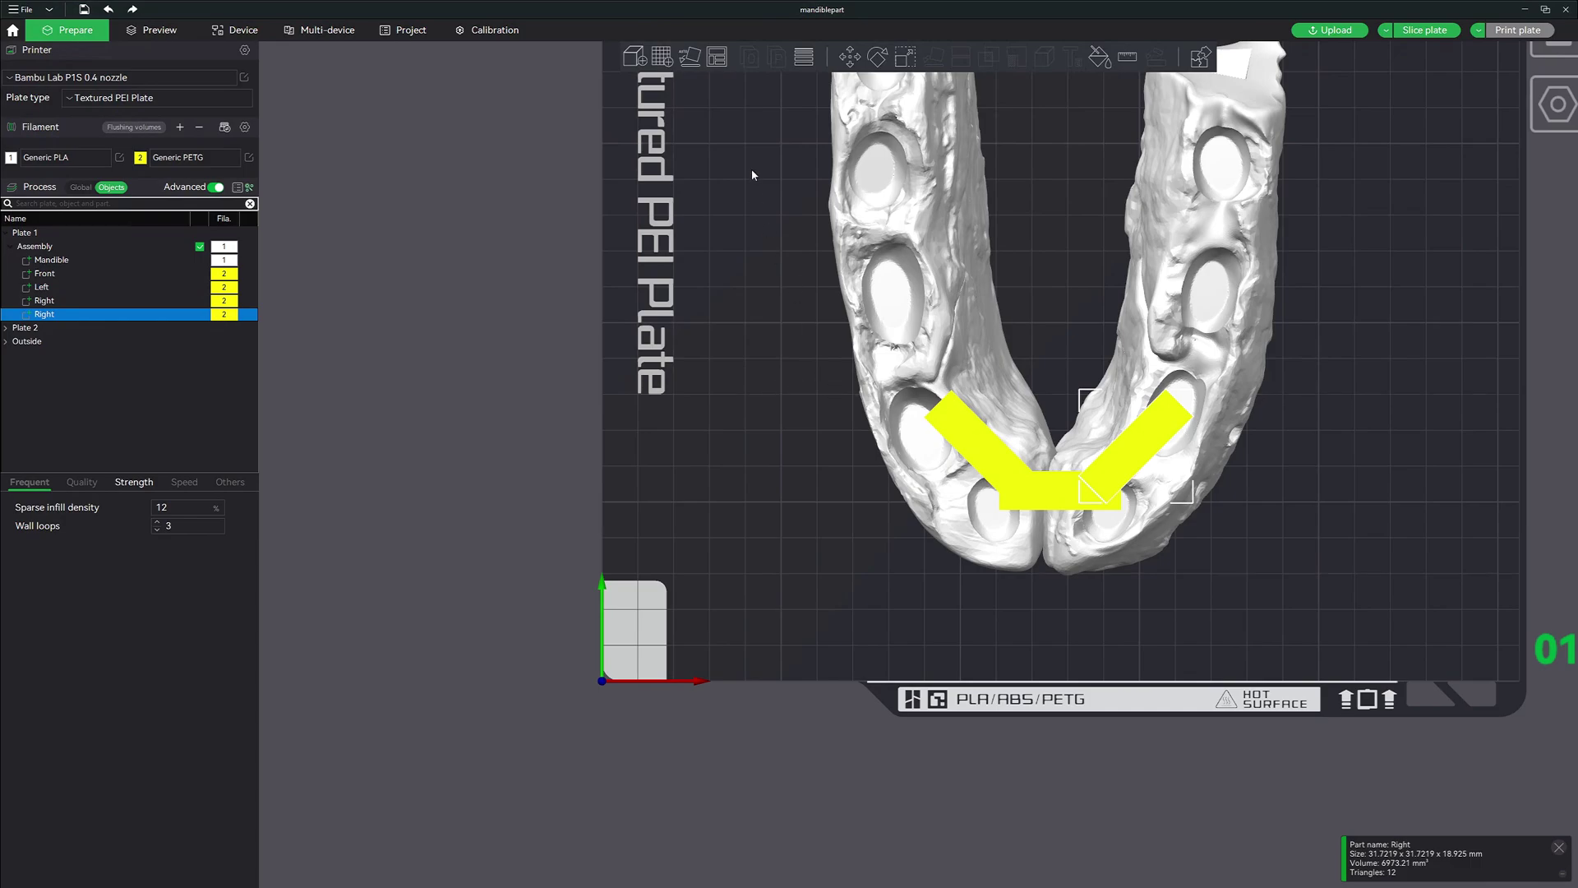
pyautogui.click(42, 287)
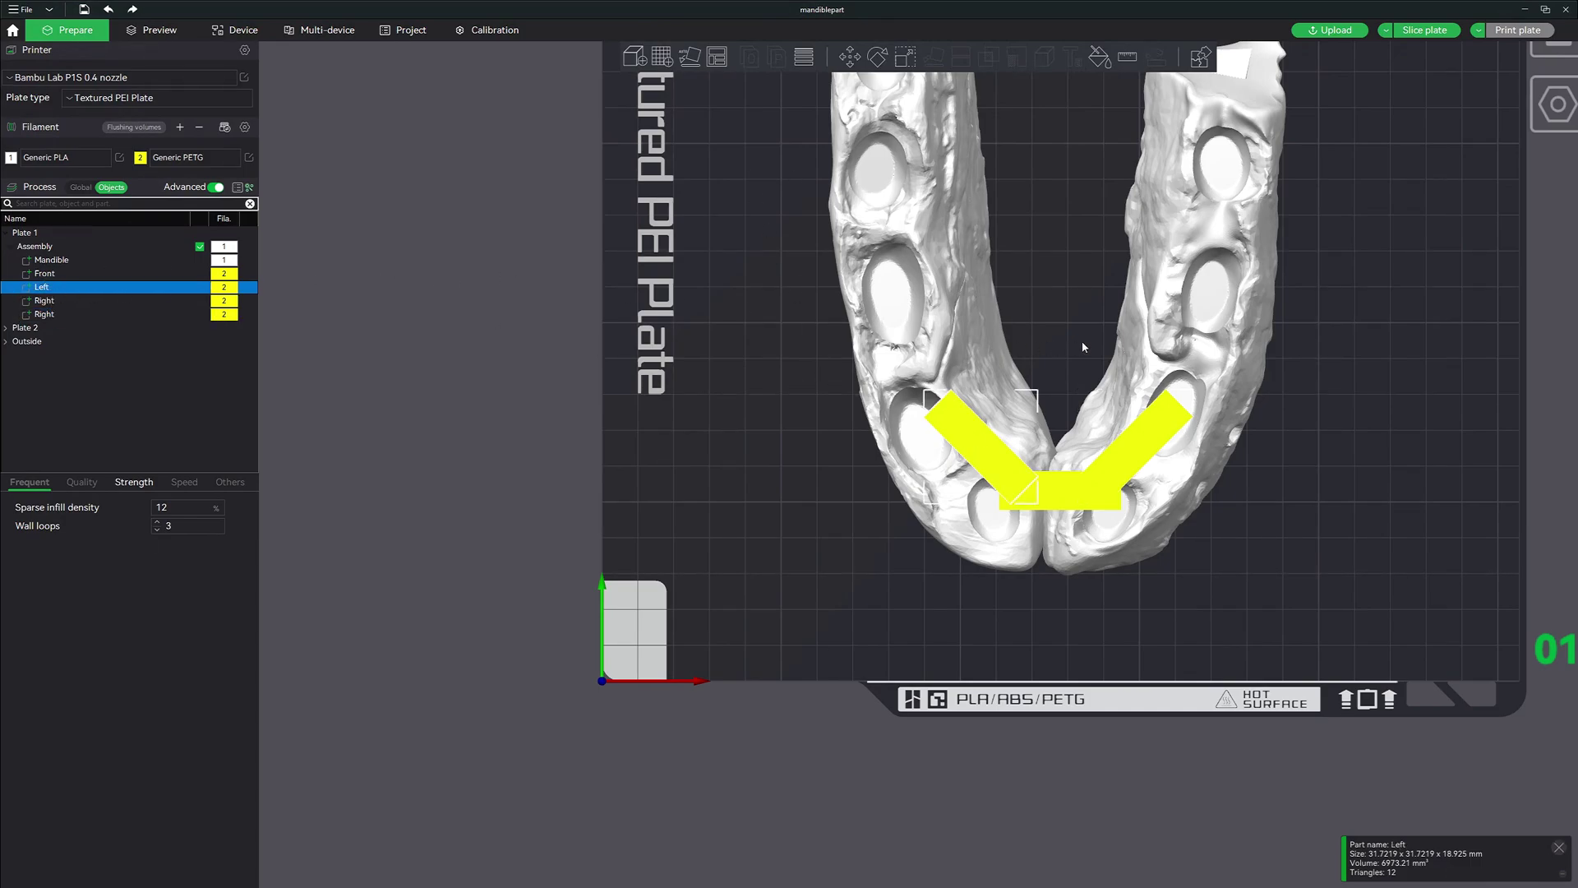
pyautogui.hotkey('ctrl', 'v')
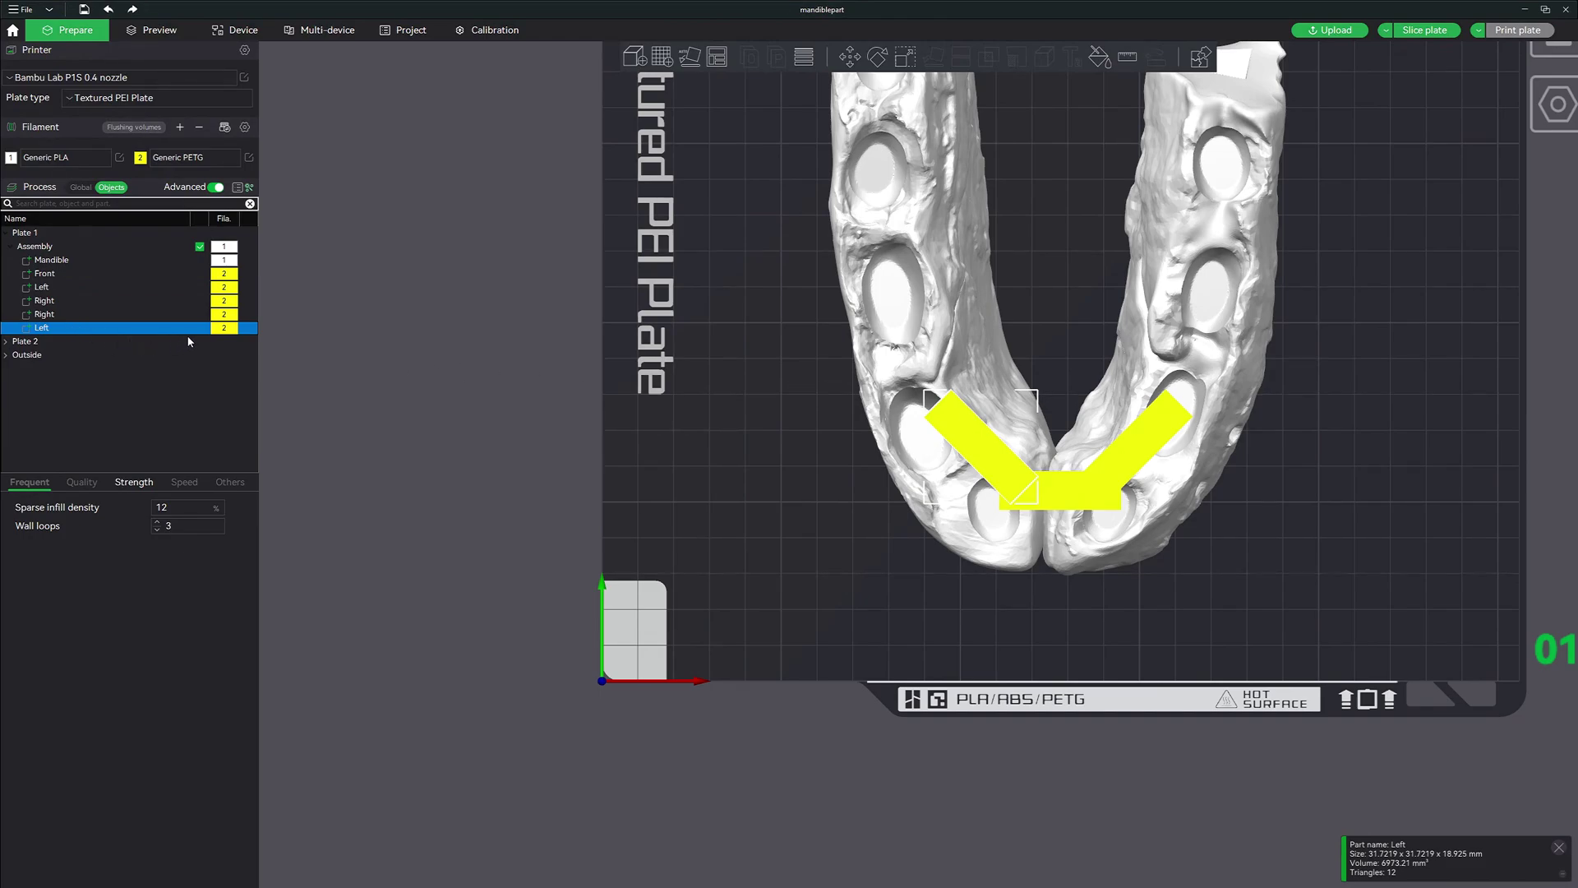
# Step: Move the copied Left bar up the jaw's left side and rename it Left 2
pyautogui.click(851, 56)
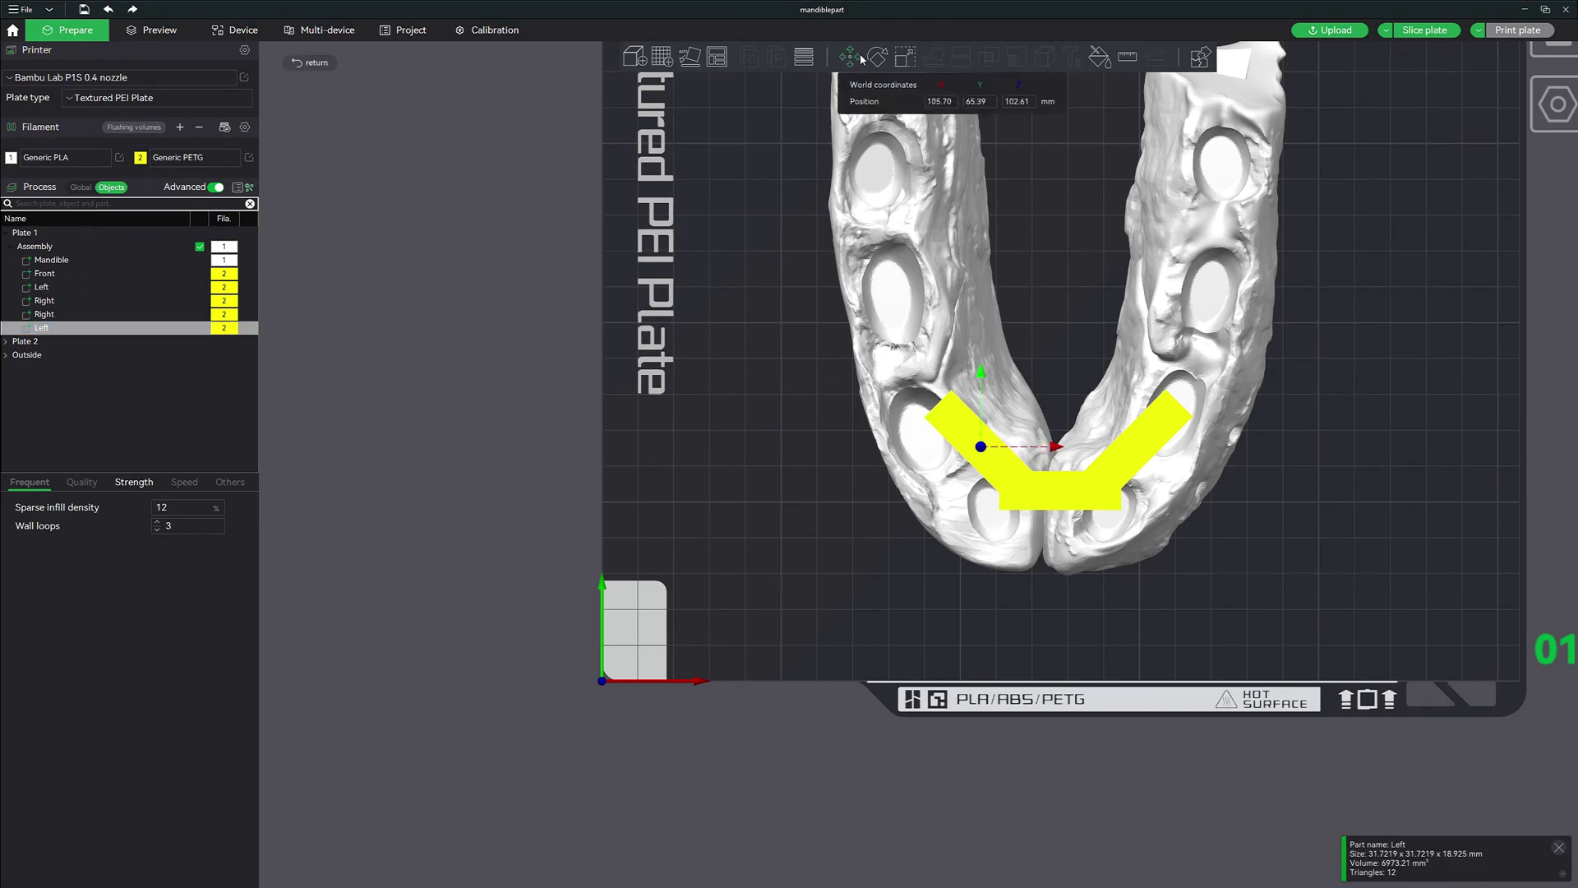
pyautogui.moveTo(999, 469); pyautogui.dragTo(910, 370)
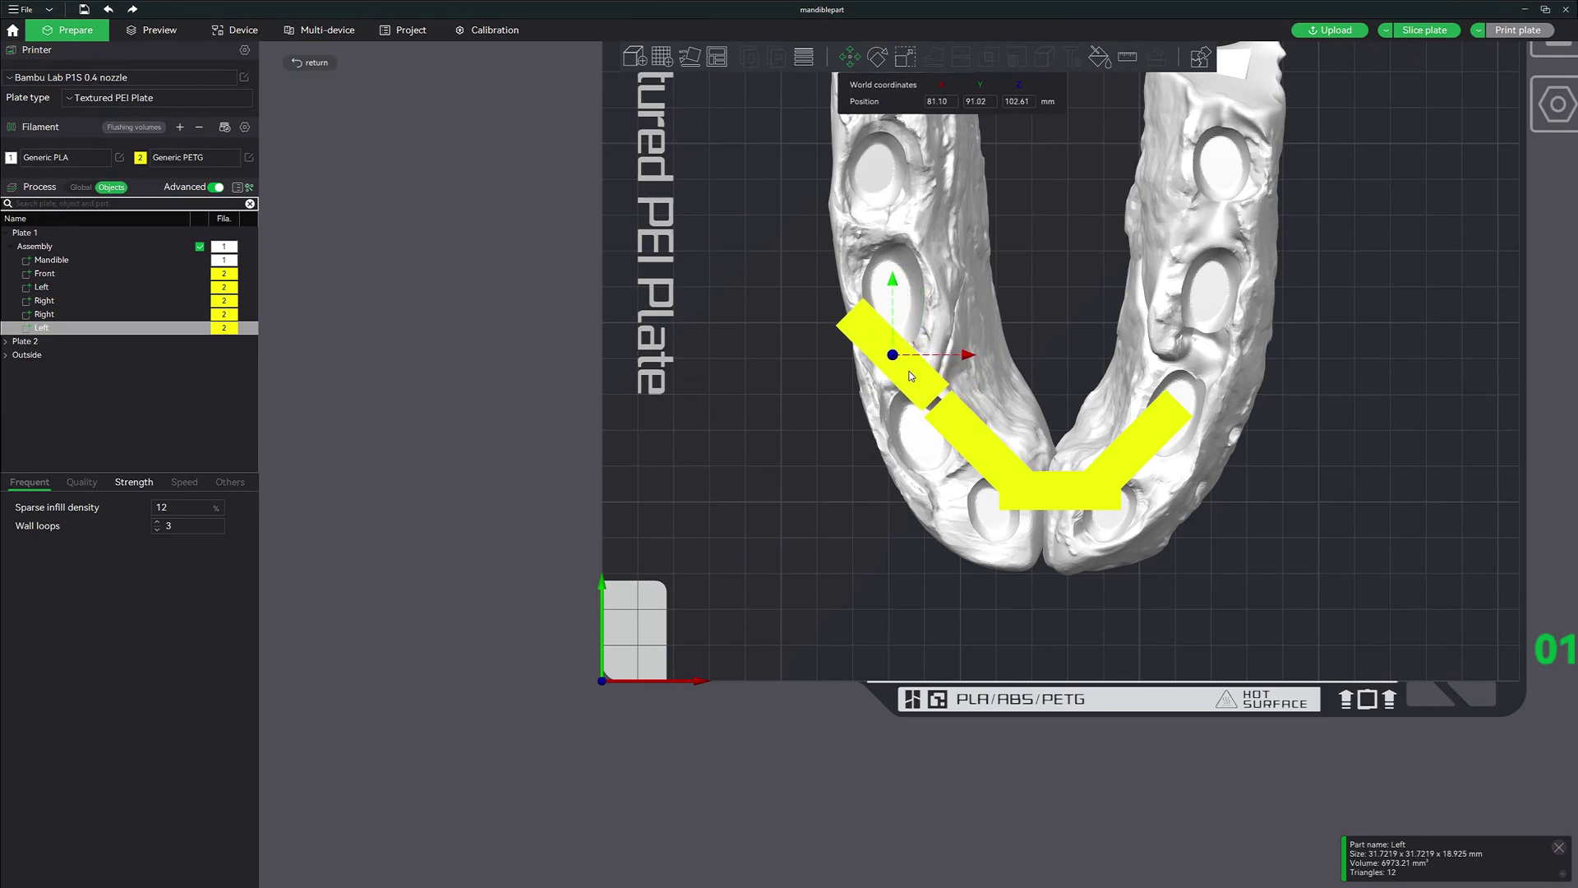
pyautogui.click(43, 328)
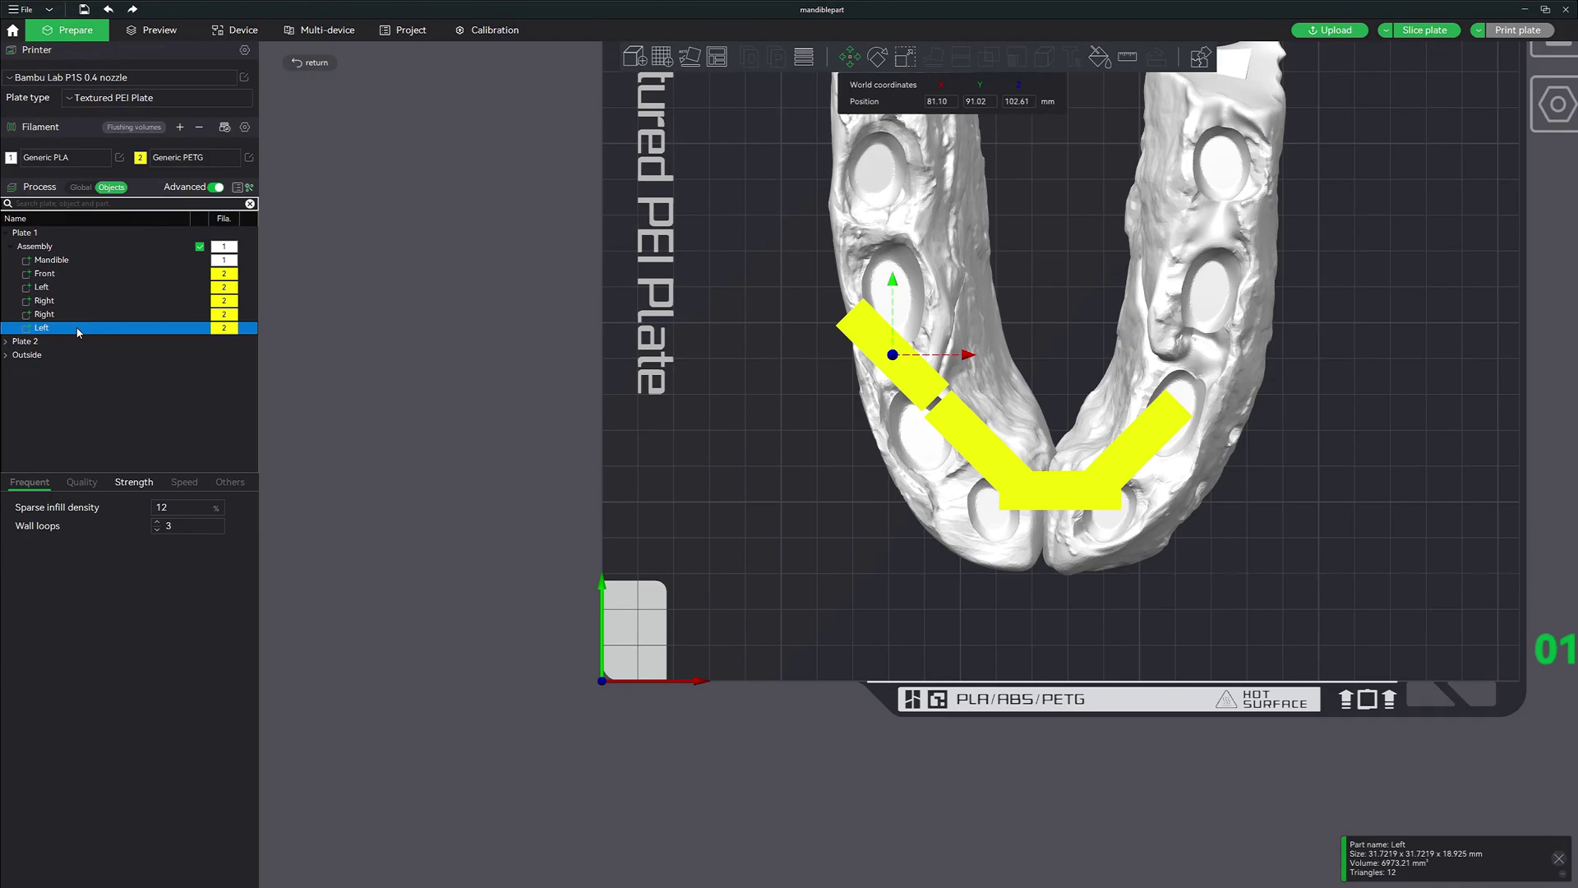
pyautogui.click(76, 332)
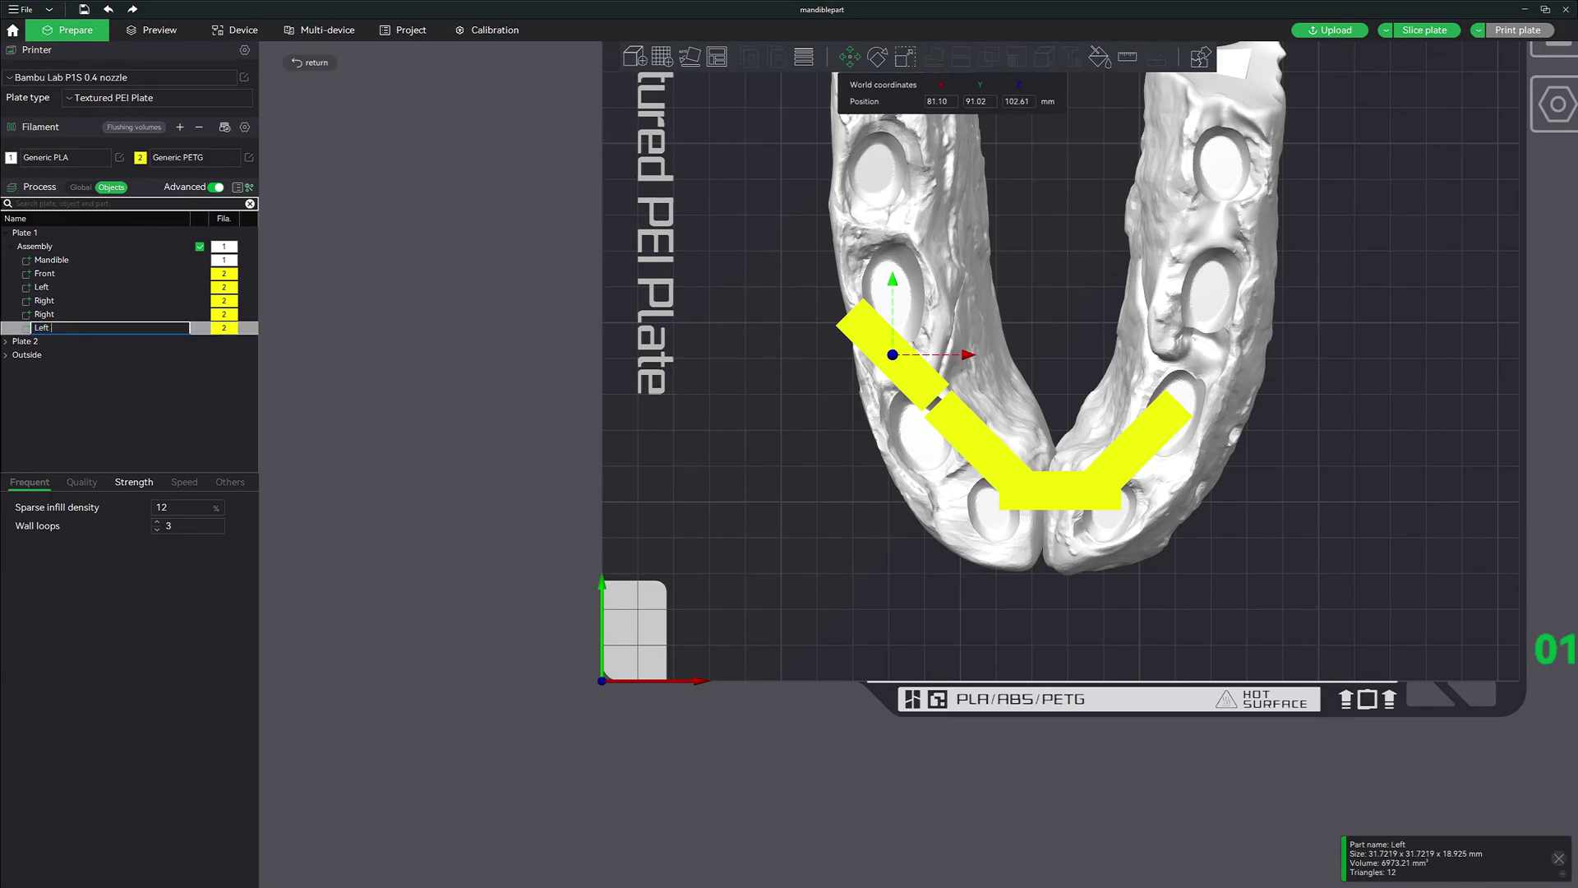
pyautogui.click(79, 360)
# Step: Rename the copied Right part to Right 2 and move it up the jaw's right side
pyautogui.click(44, 314)
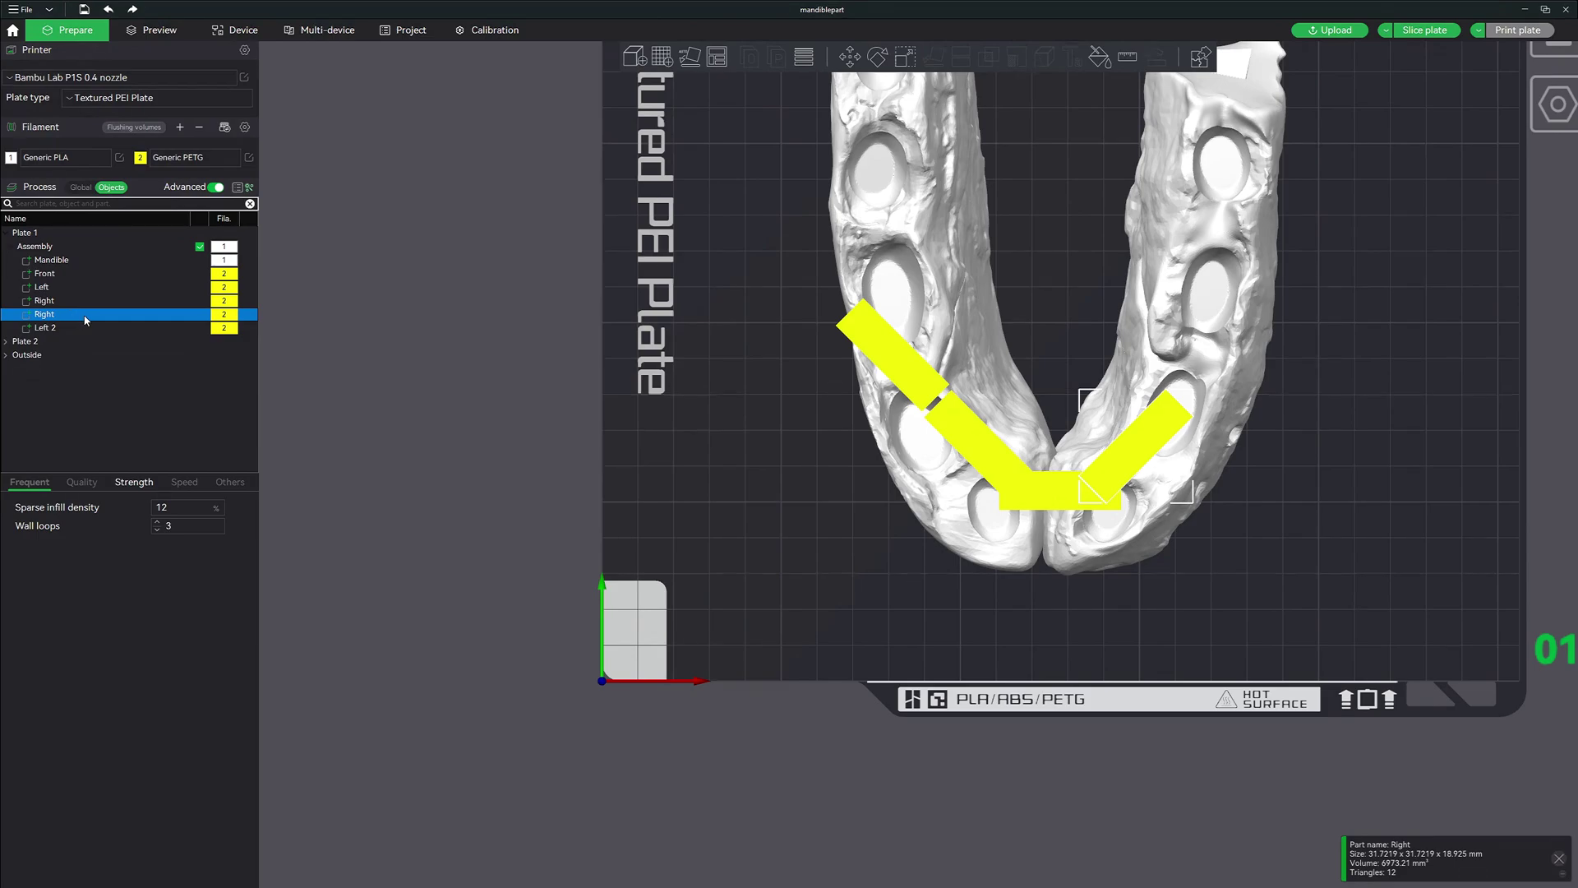
pyautogui.click(79, 319)
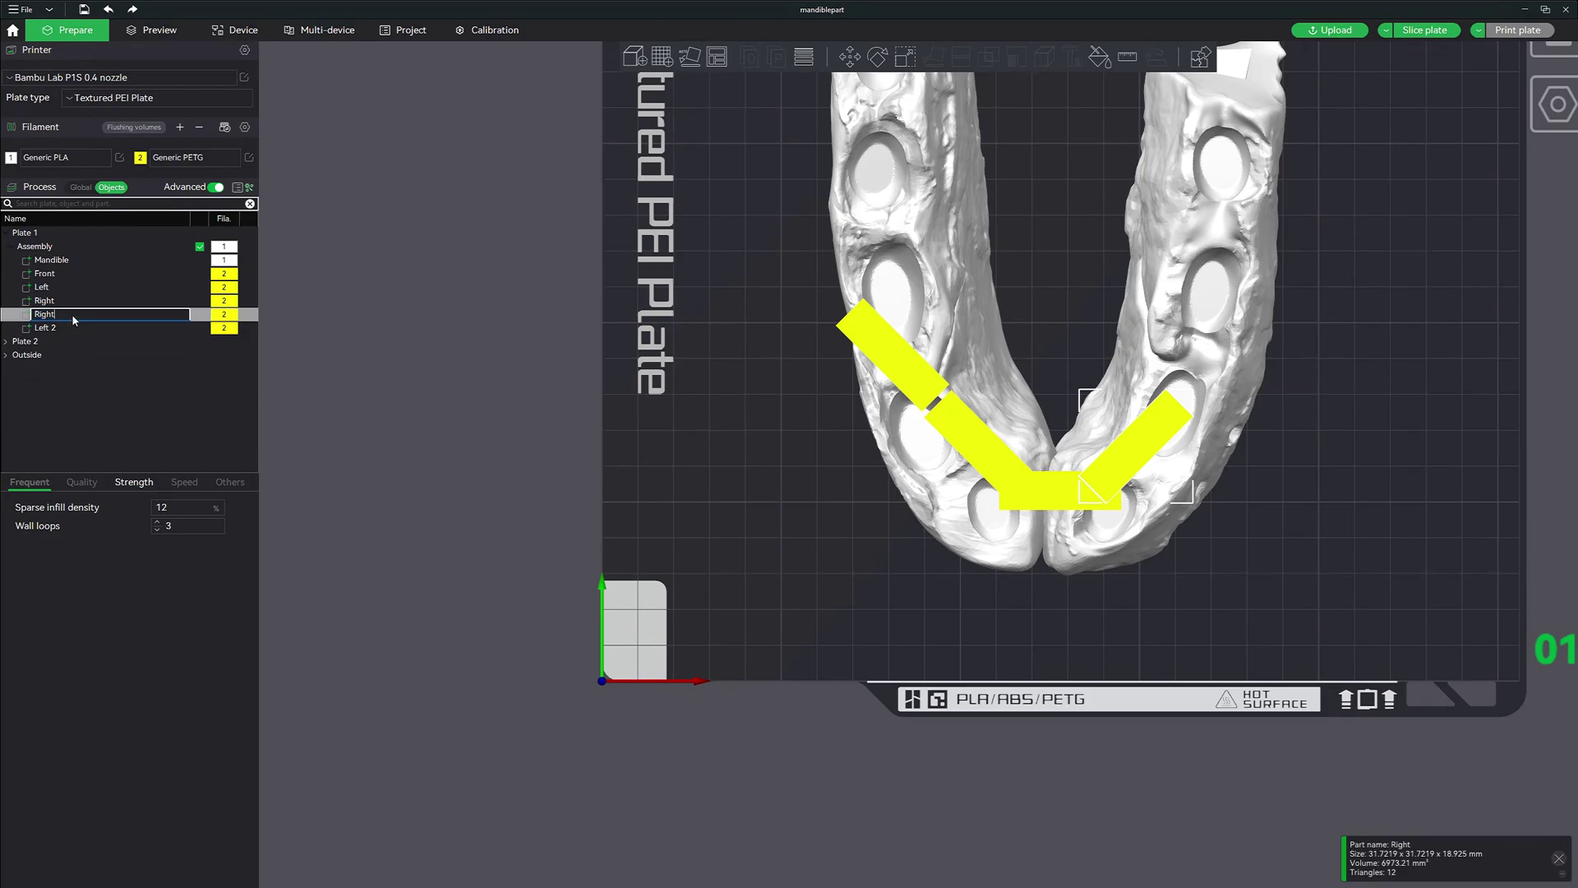
pyautogui.click(94, 382)
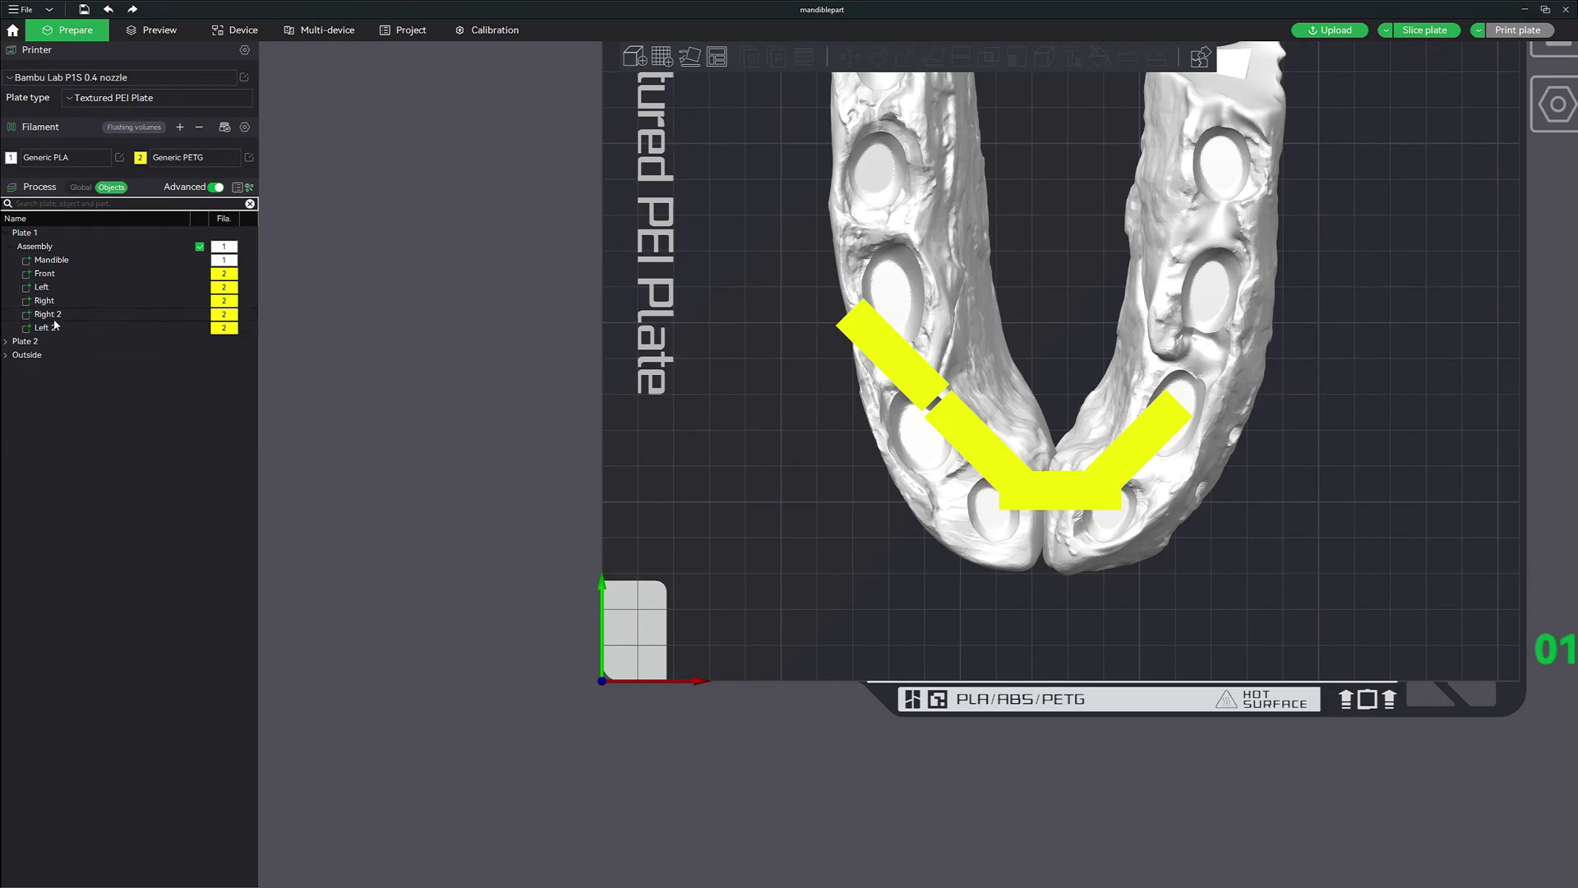
pyautogui.click(51, 316)
pyautogui.moveTo(1121, 407); pyautogui.dragTo(1239, 328)
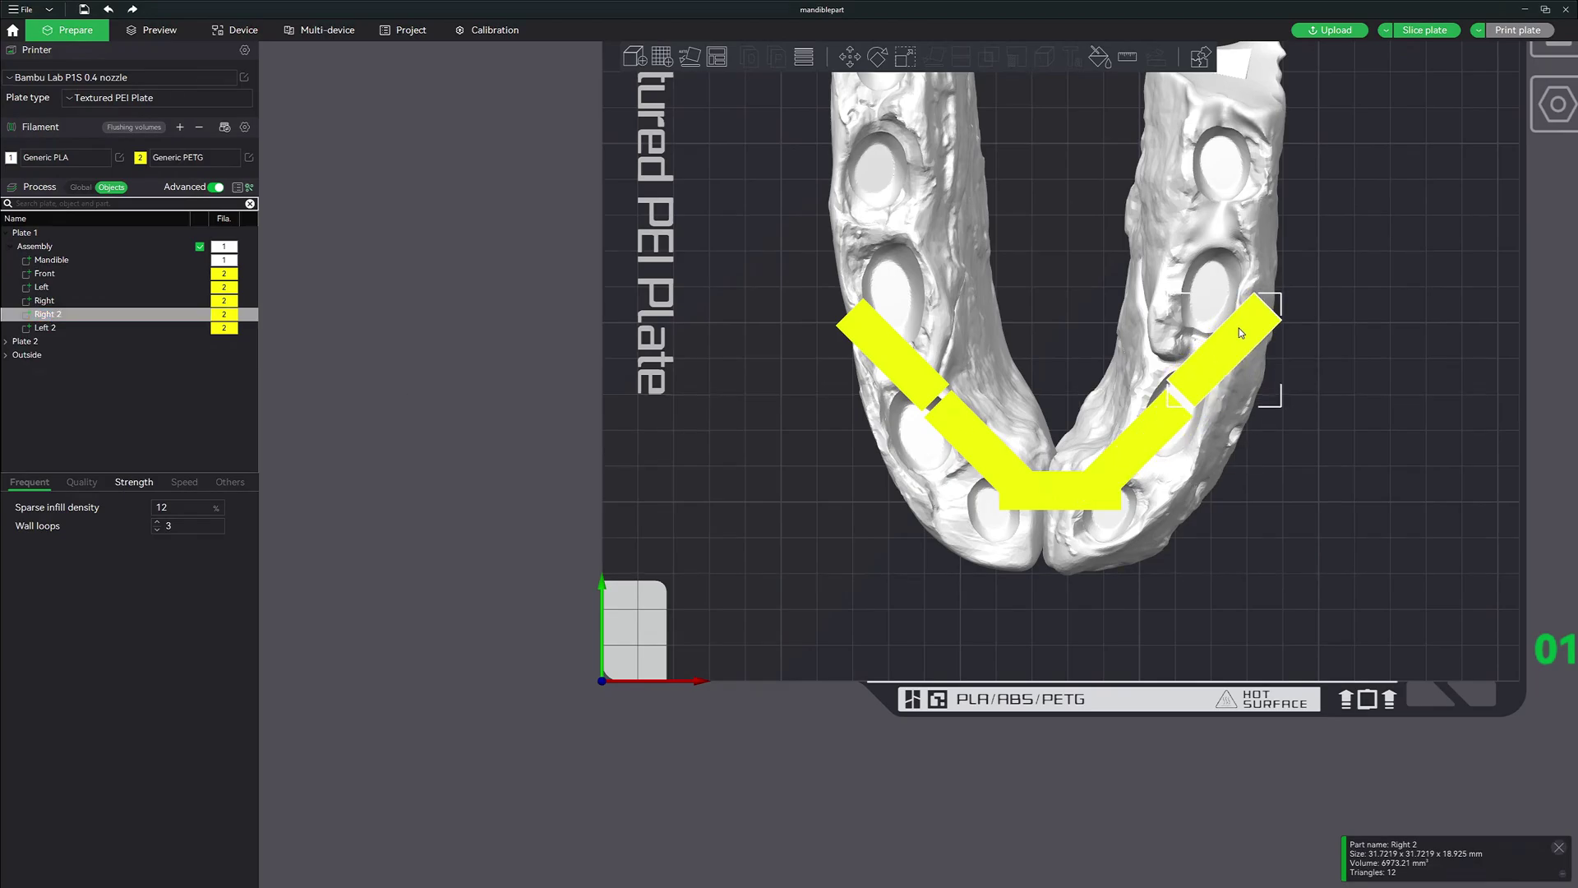
# Step: Rotate Right 2 to about 80° on Z and position it on the jaw's right arm beside the Right bar
pyautogui.press('r')
pyautogui.moveTo(1323, 335); pyautogui.dragTo(1285, 332)
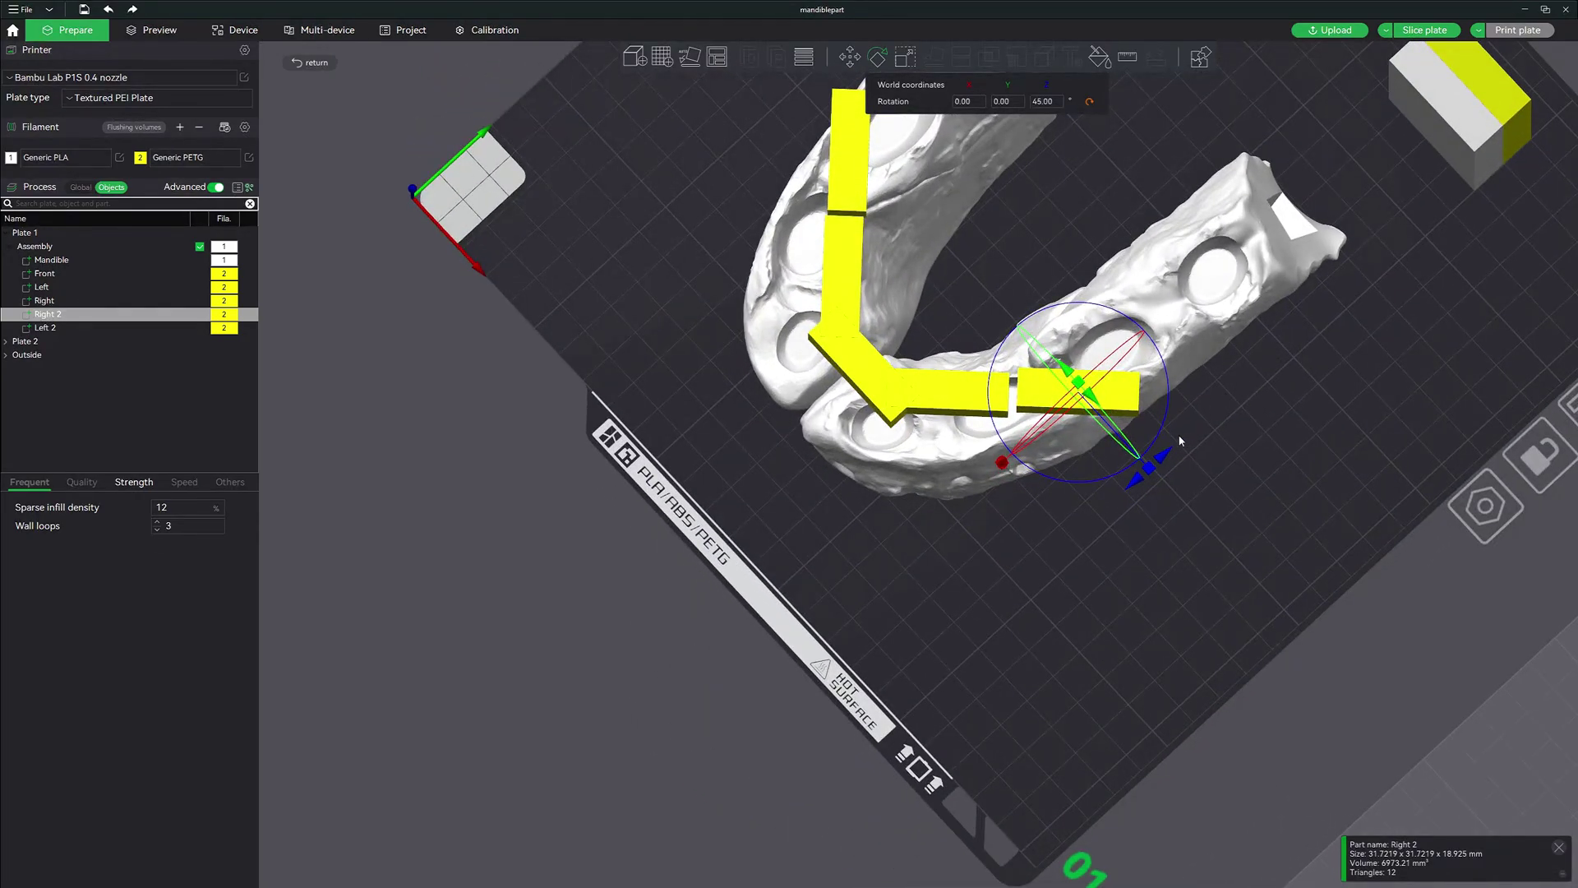
pyautogui.press('1')
pyautogui.moveTo(1289, 372); pyautogui.dragTo(1272, 332)
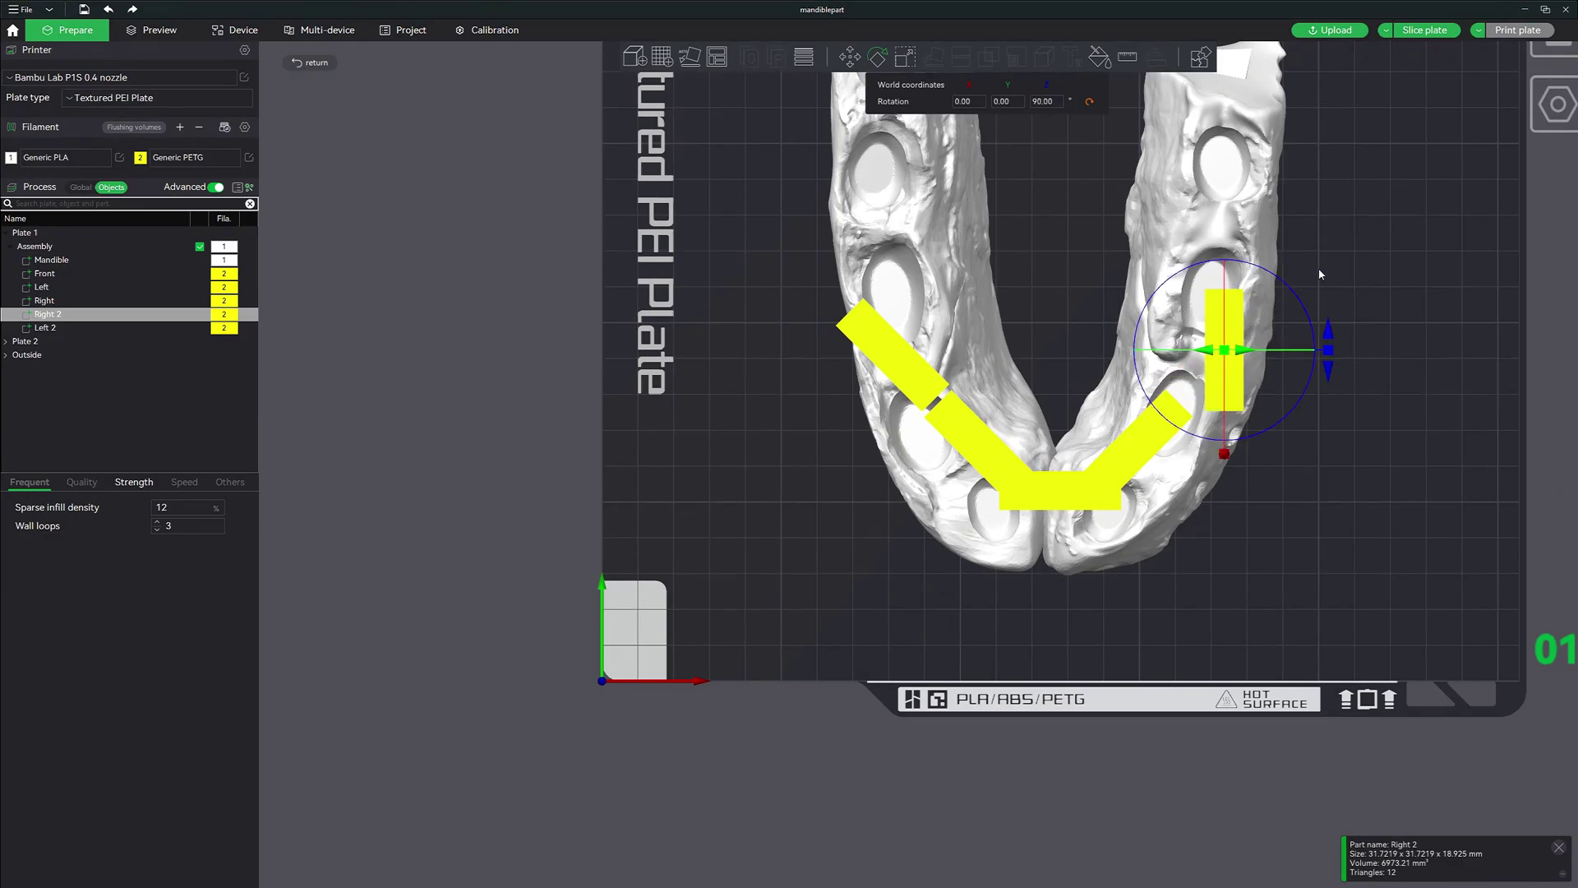
pyautogui.moveTo(1307, 261); pyautogui.dragTo(1301, 446, button='middle')
pyautogui.moveTo(1201, 544); pyautogui.dragTo(1156, 562)
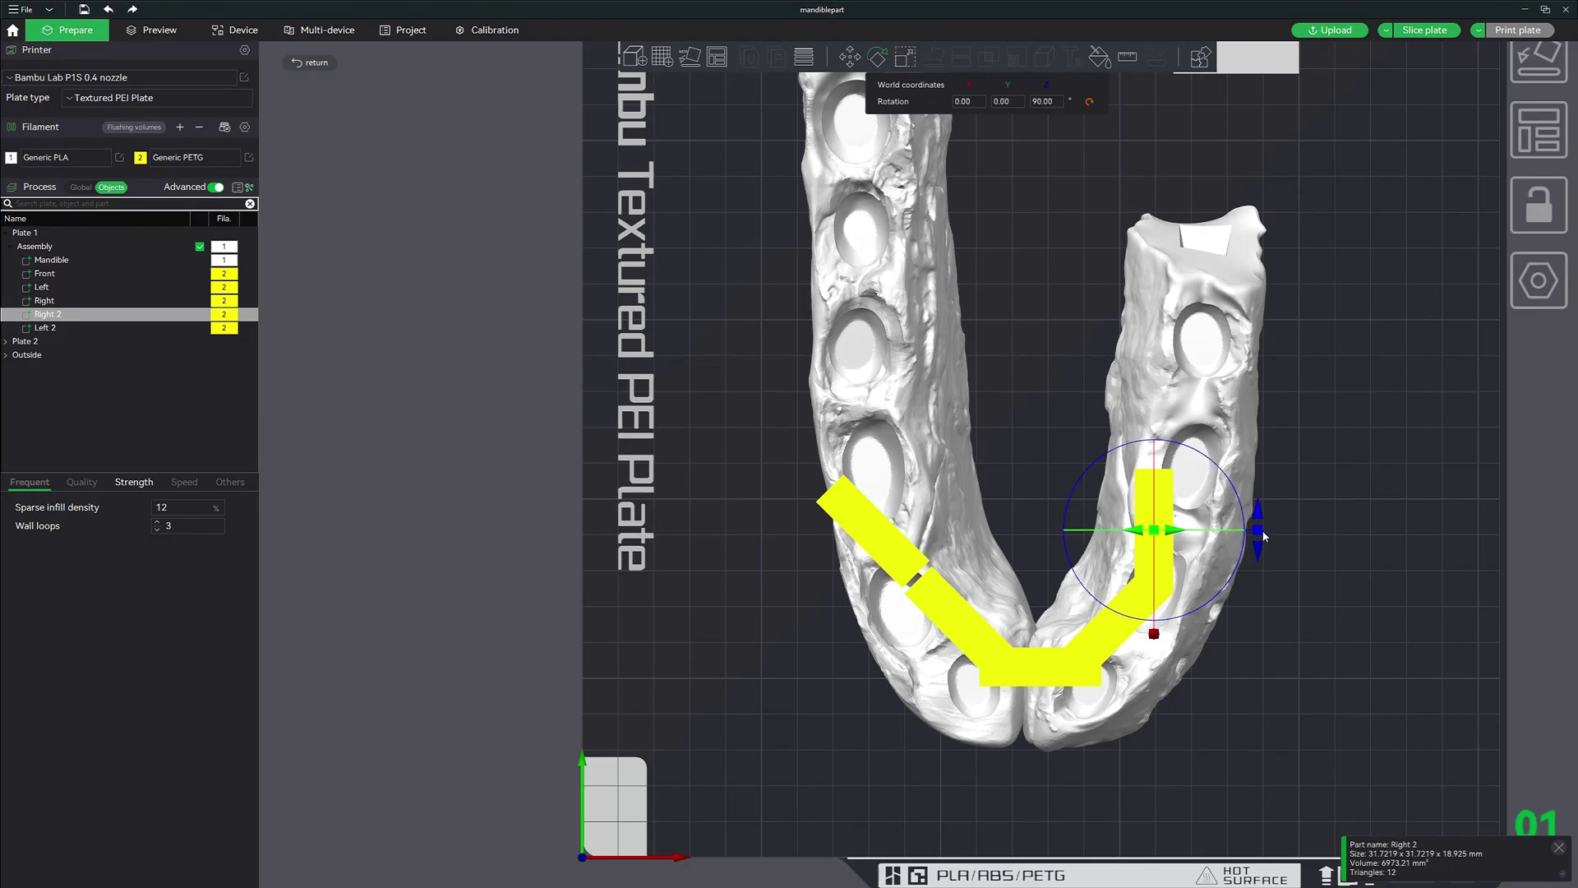
pyautogui.moveTo(1261, 542); pyautogui.dragTo(1271, 577)
pyautogui.moveTo(1157, 558); pyautogui.dragTo(1171, 556)
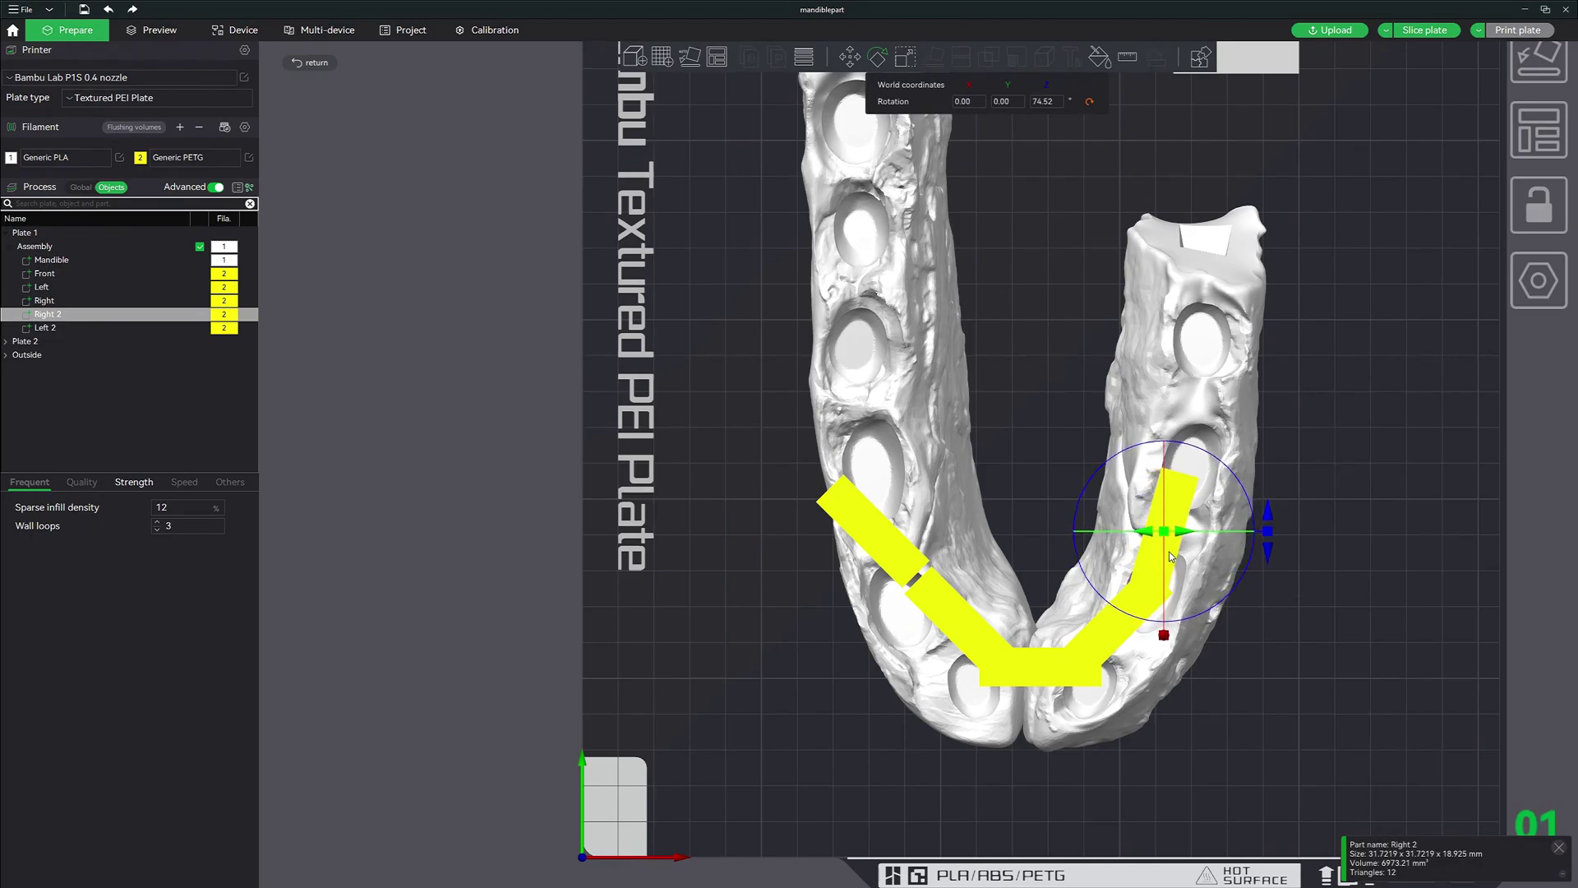
pyautogui.moveTo(1270, 523); pyautogui.dragTo(1271, 526)
# Step: Scale Right 2 to 64.19 × 14.51 × 18.93 mm so it reaches up the right arm
pyautogui.press('s')
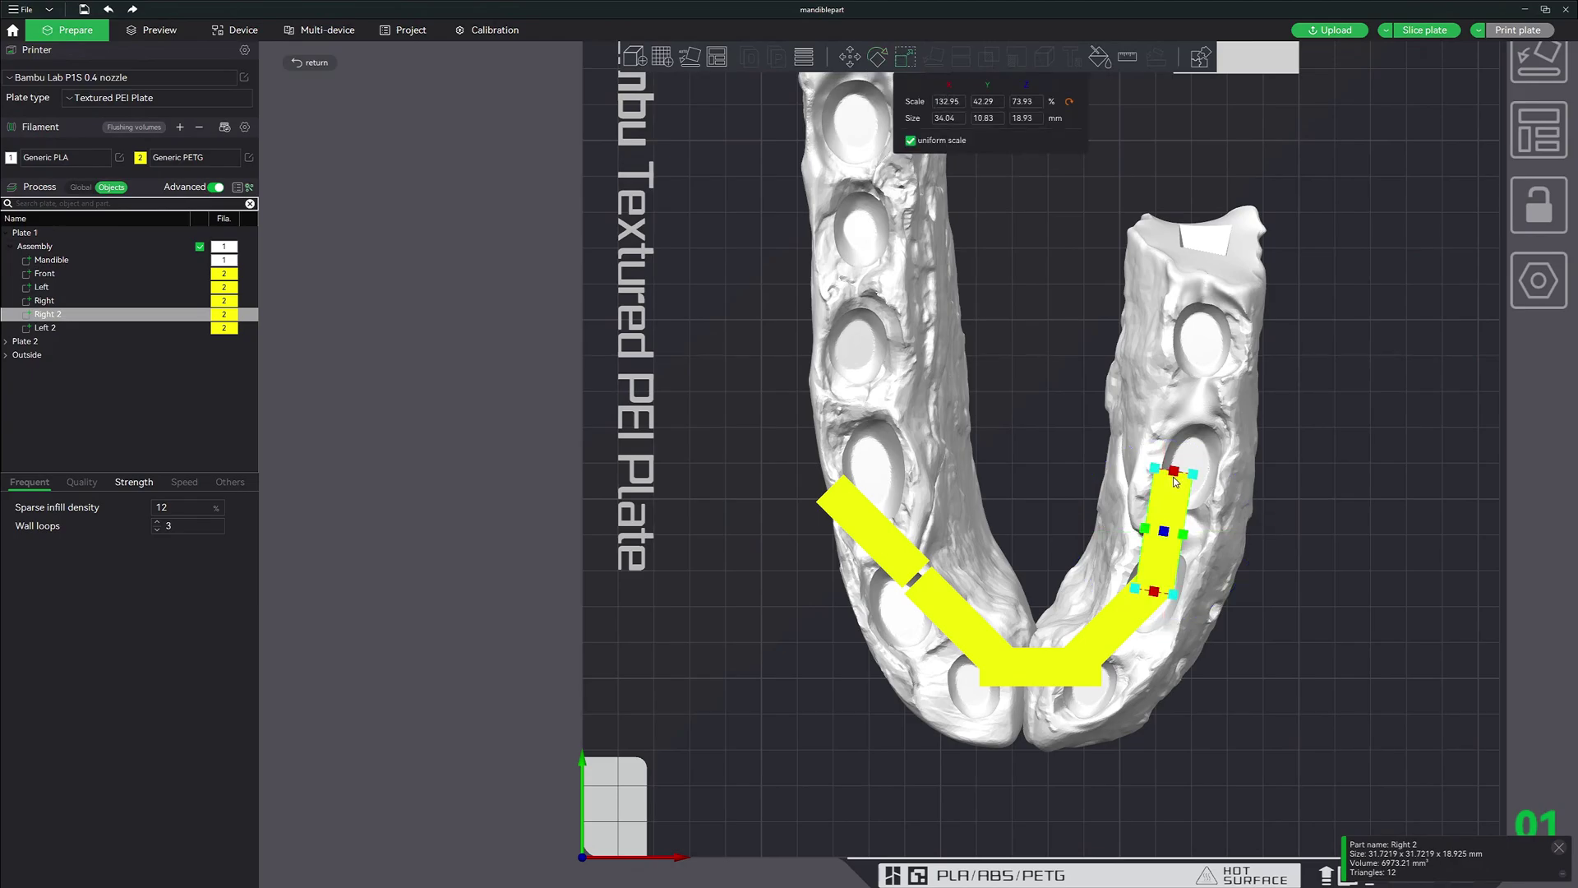
pyautogui.moveTo(1173, 473); pyautogui.dragTo(1194, 354)
pyautogui.moveTo(1325, 524); pyautogui.dragTo(1244, 405)
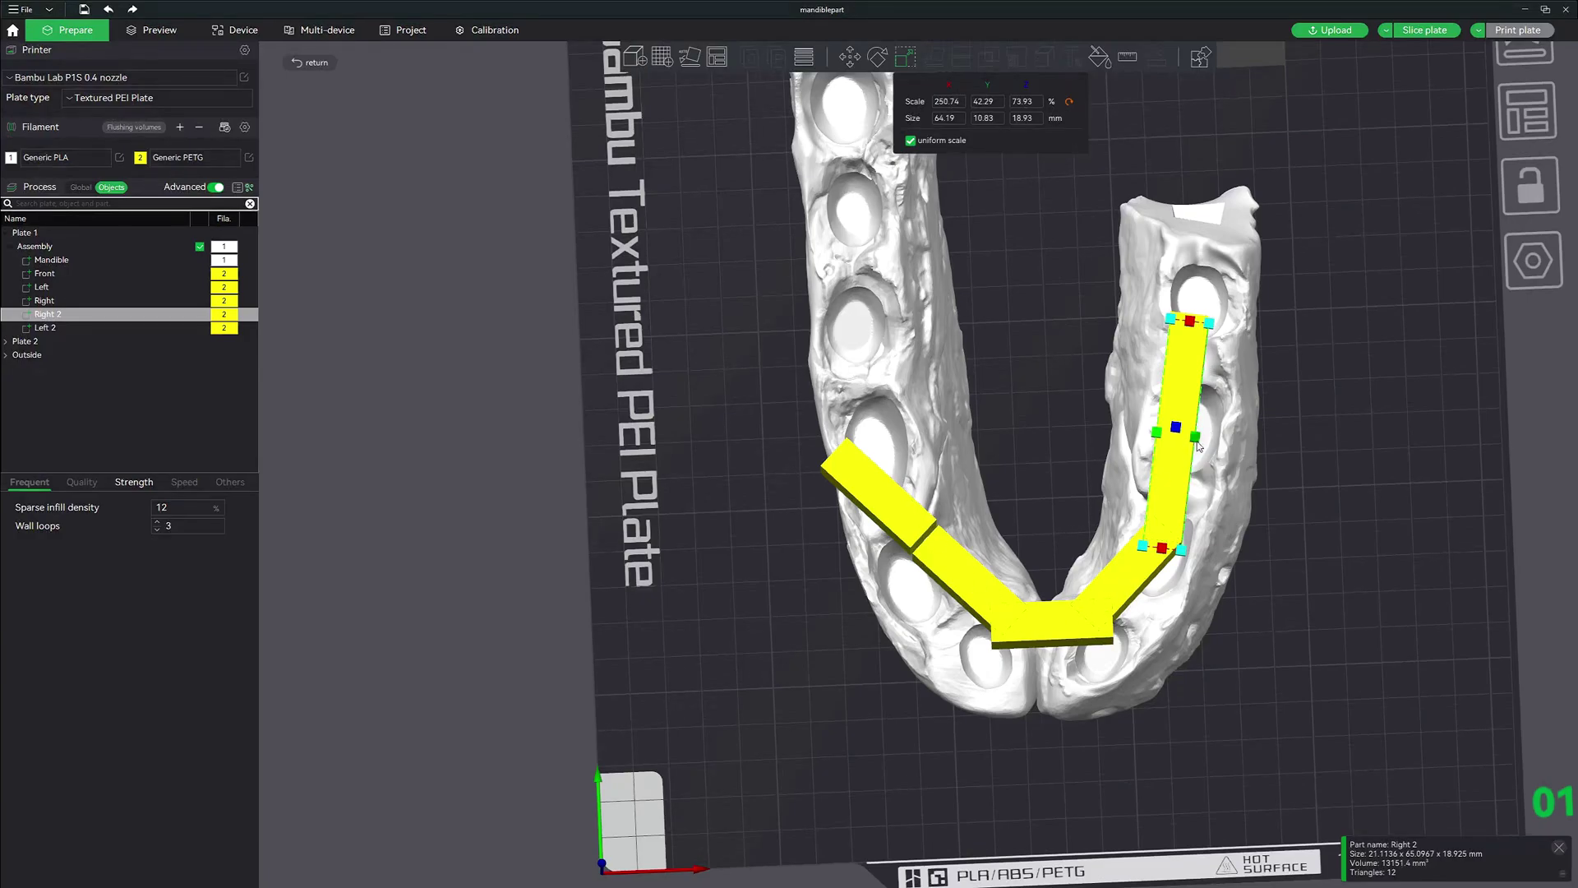
pyautogui.moveTo(1196, 441); pyautogui.dragTo(1207, 511)
pyautogui.moveTo(1070, 452); pyautogui.dragTo(1177, 548)
pyautogui.click(1184, 580)
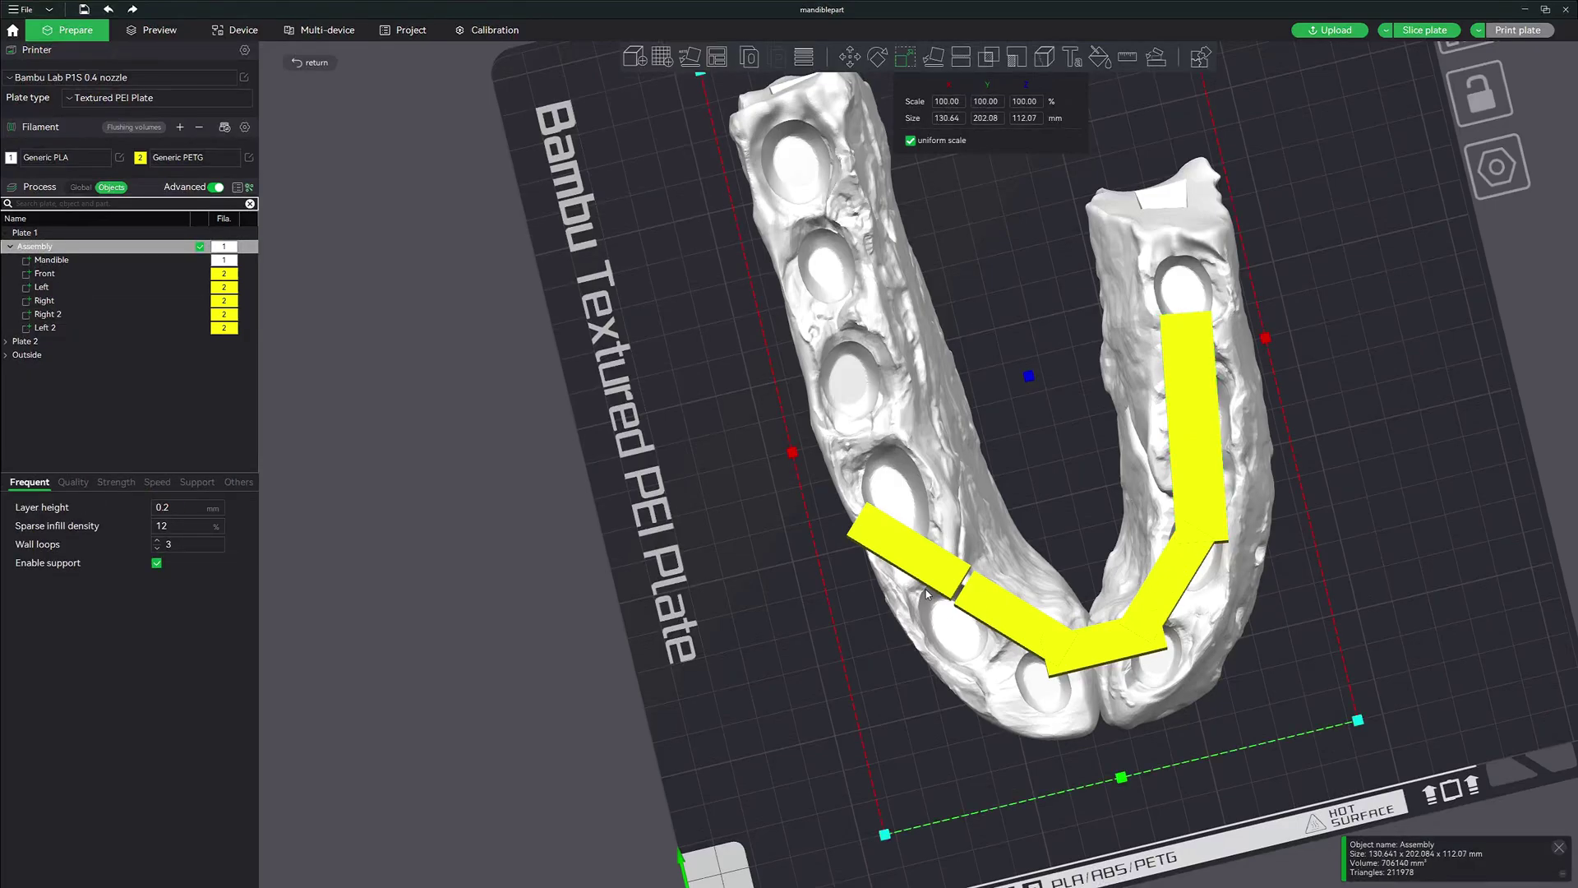
# Step: Rotate Left 2 about Z and move it up-right along the mandible's left side
pyautogui.click(51, 333)
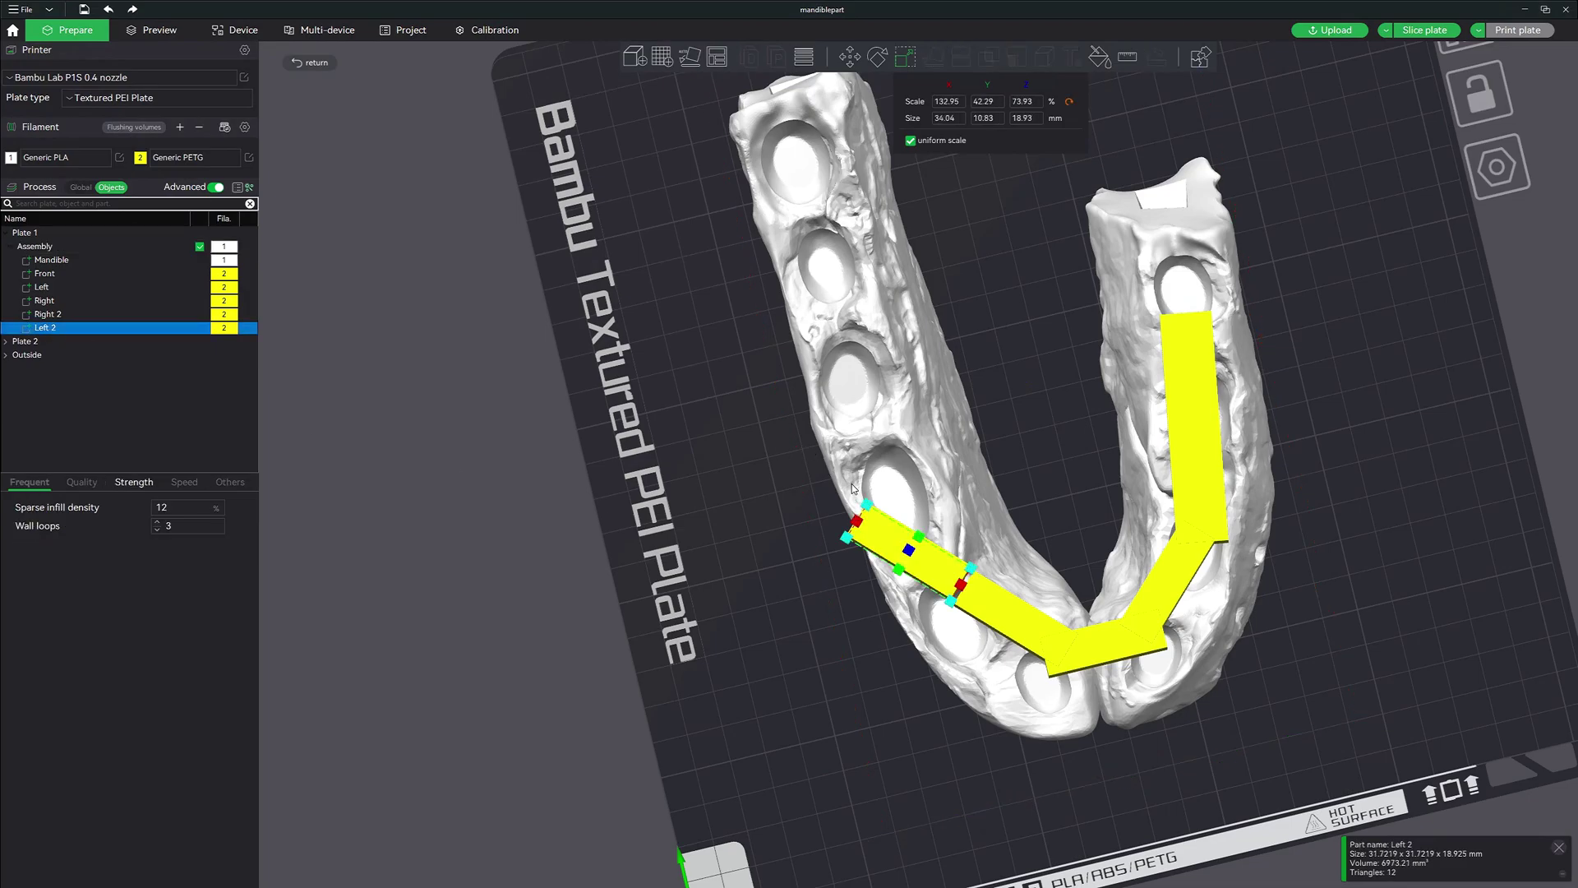
pyautogui.click(877, 56)
pyautogui.moveTo(1023, 528); pyautogui.dragTo(967, 586)
pyautogui.click(924, 590)
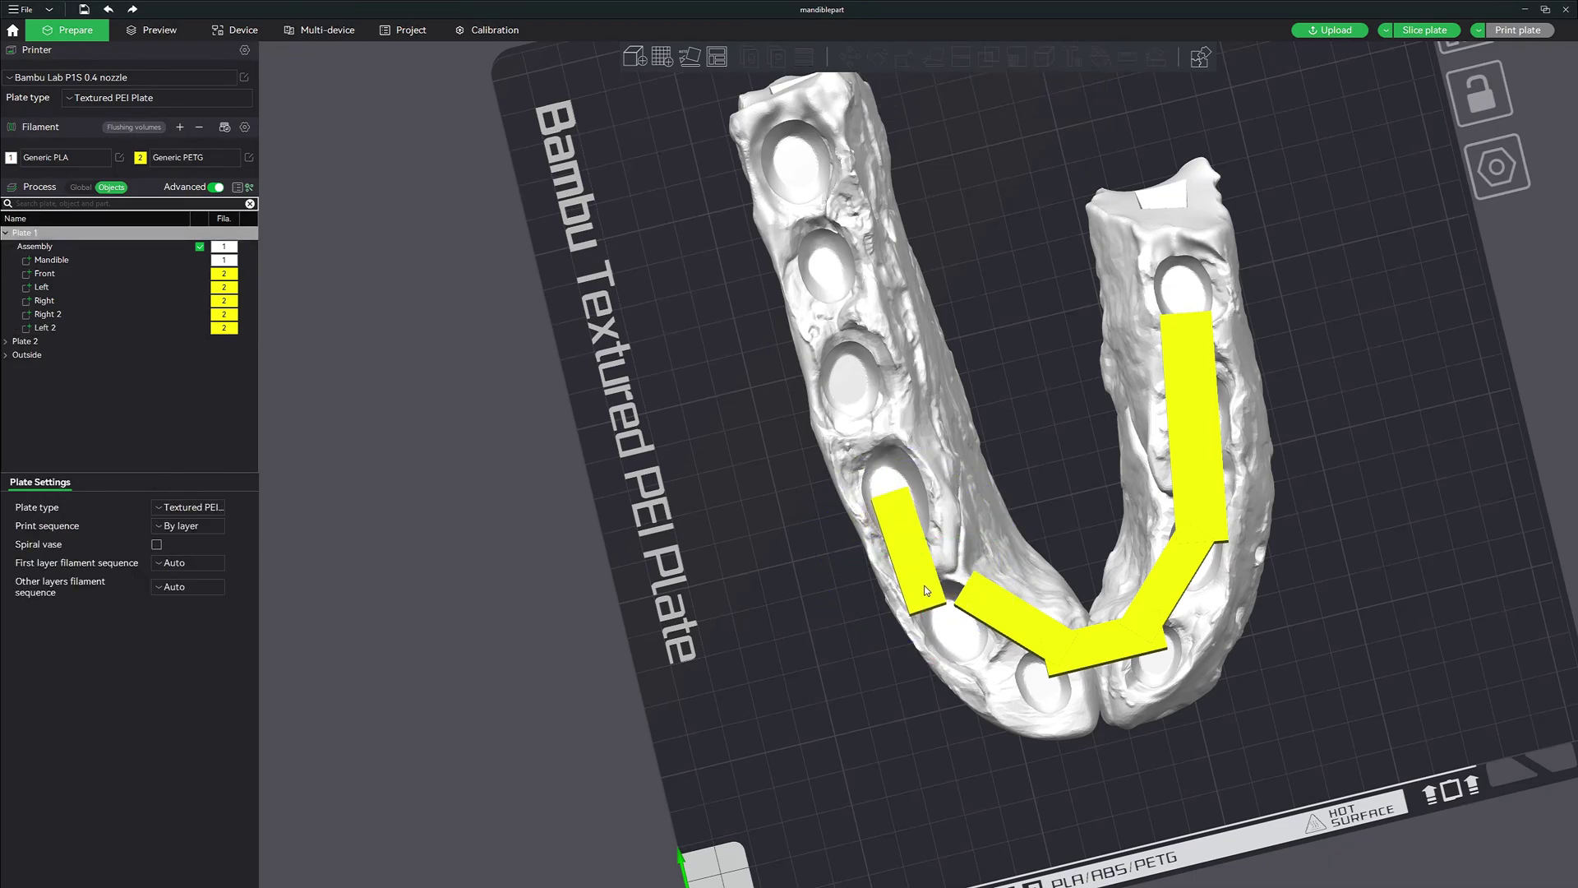
pyautogui.click(61, 331)
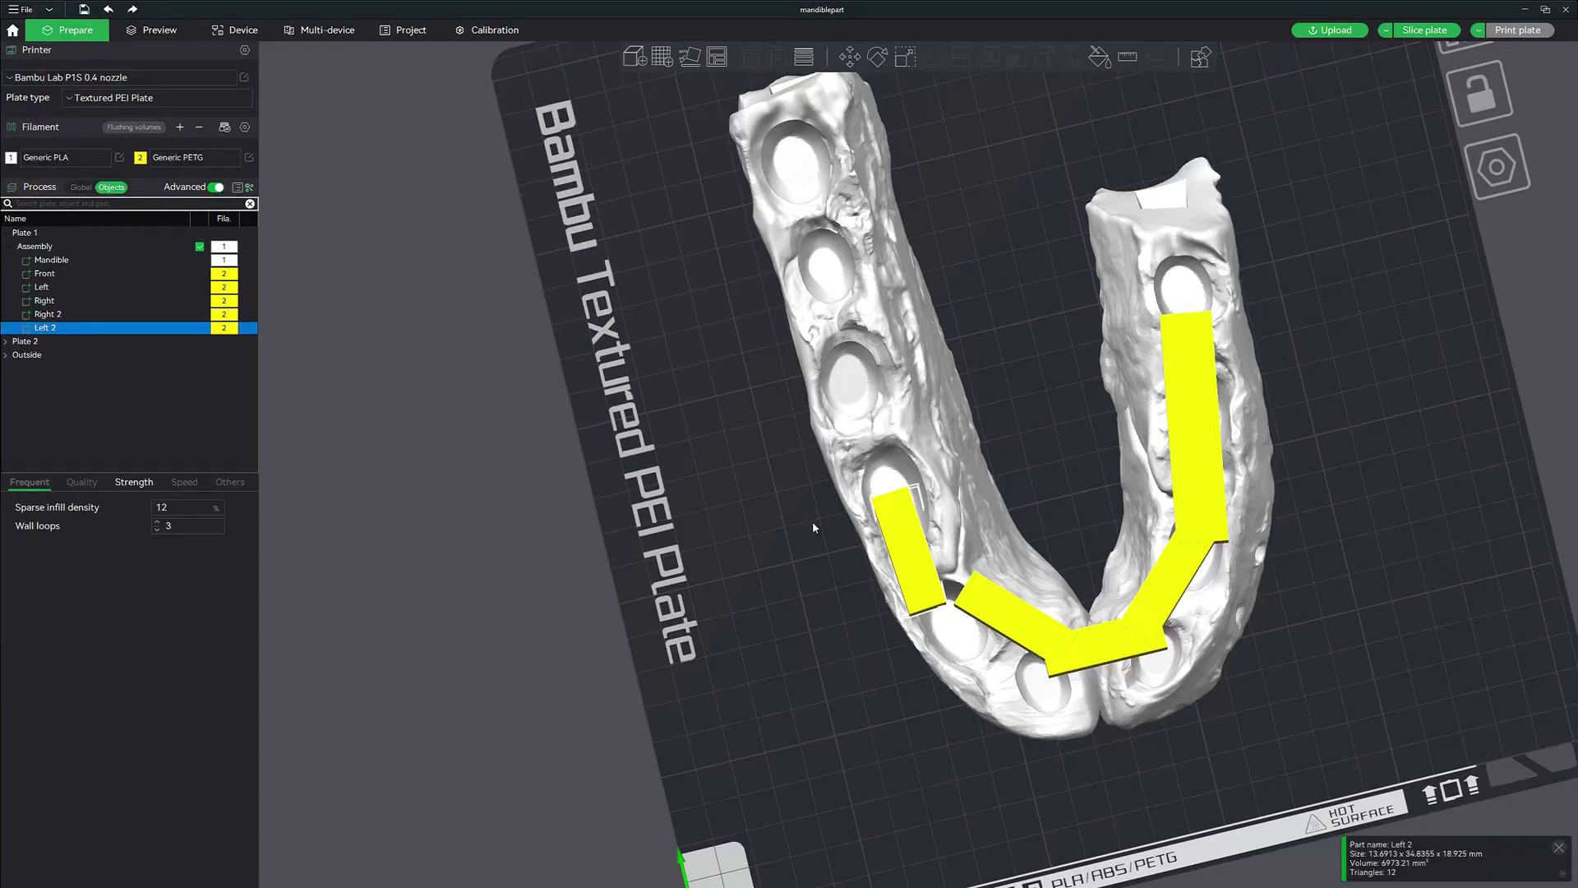
pyautogui.moveTo(912, 559); pyautogui.dragTo(957, 551)
pyautogui.moveTo(1068, 575); pyautogui.dragTo(1318, 628)
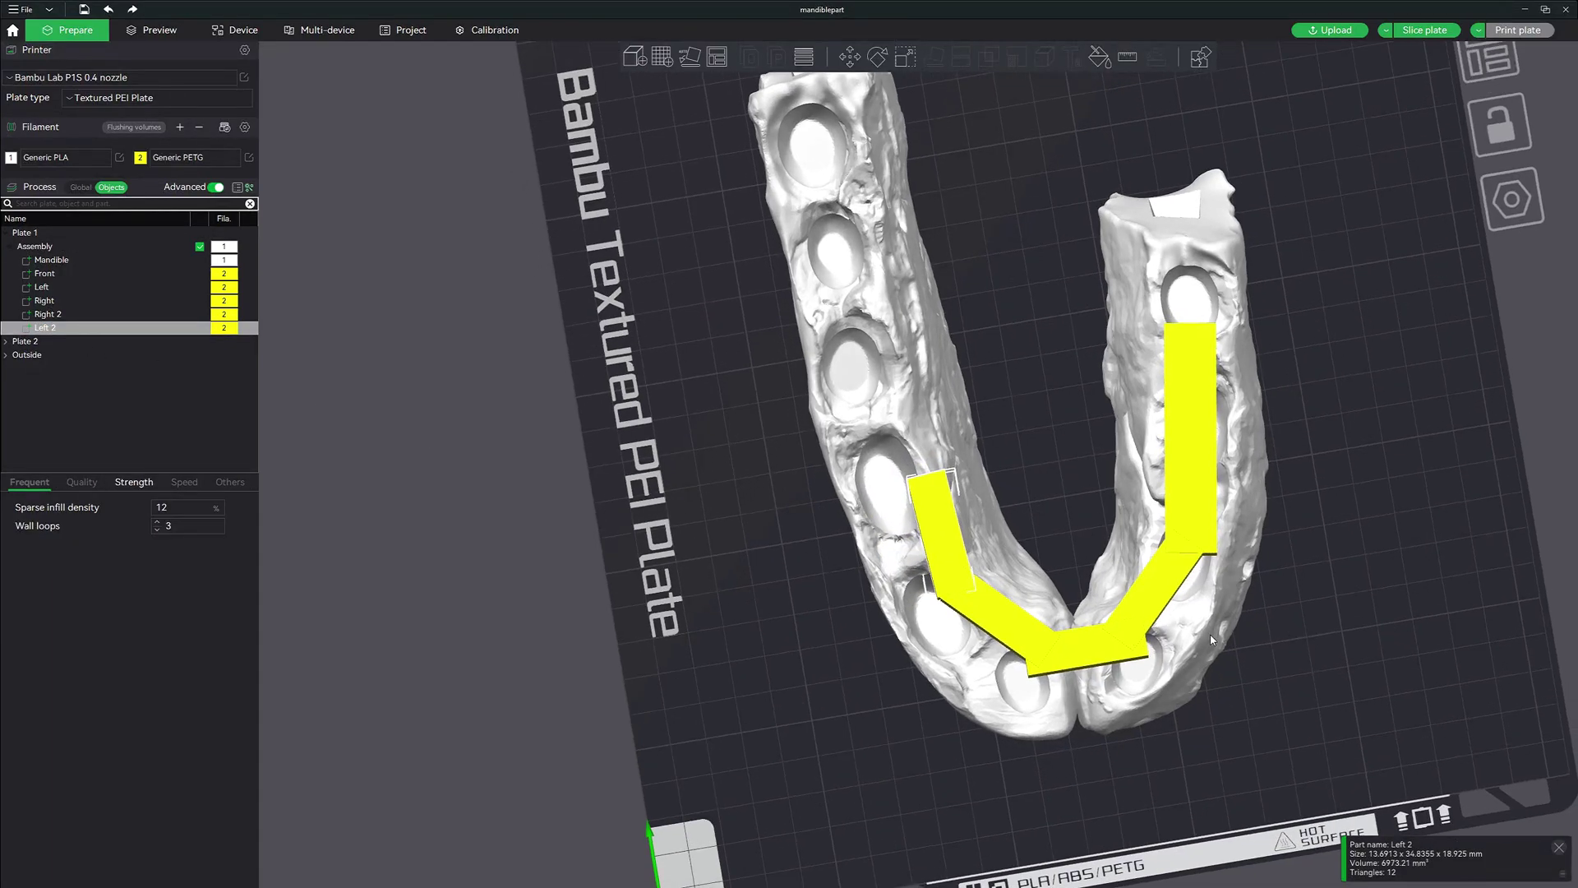
pyautogui.press('1')
pyautogui.scroll(3, 960, 572)
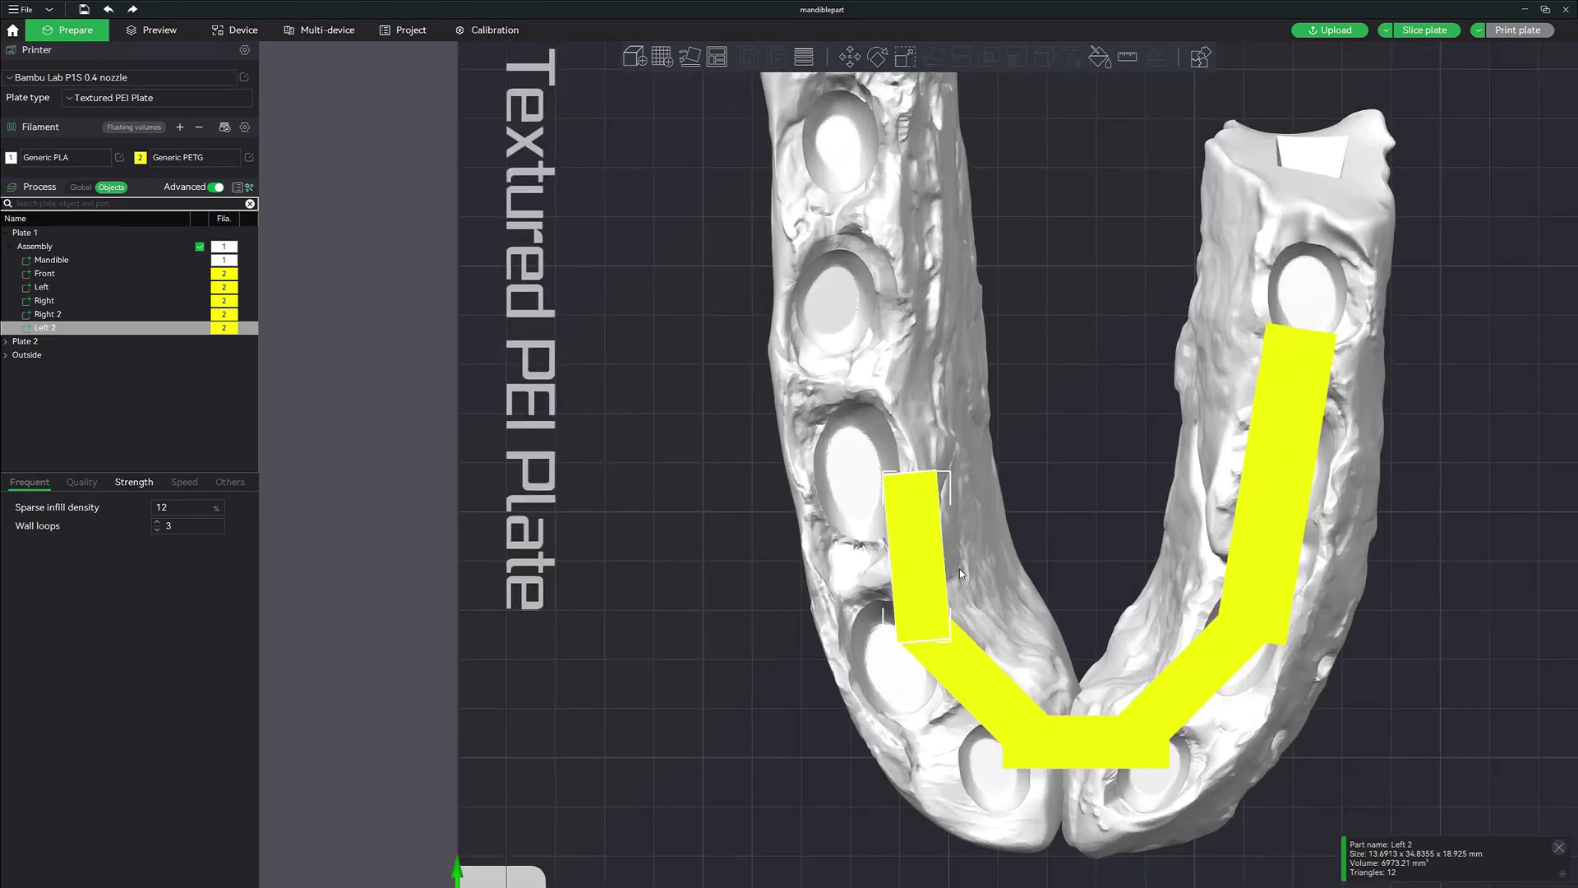
pyautogui.scroll(-4, 960, 572)
pyautogui.scroll(-1, 962, 577)
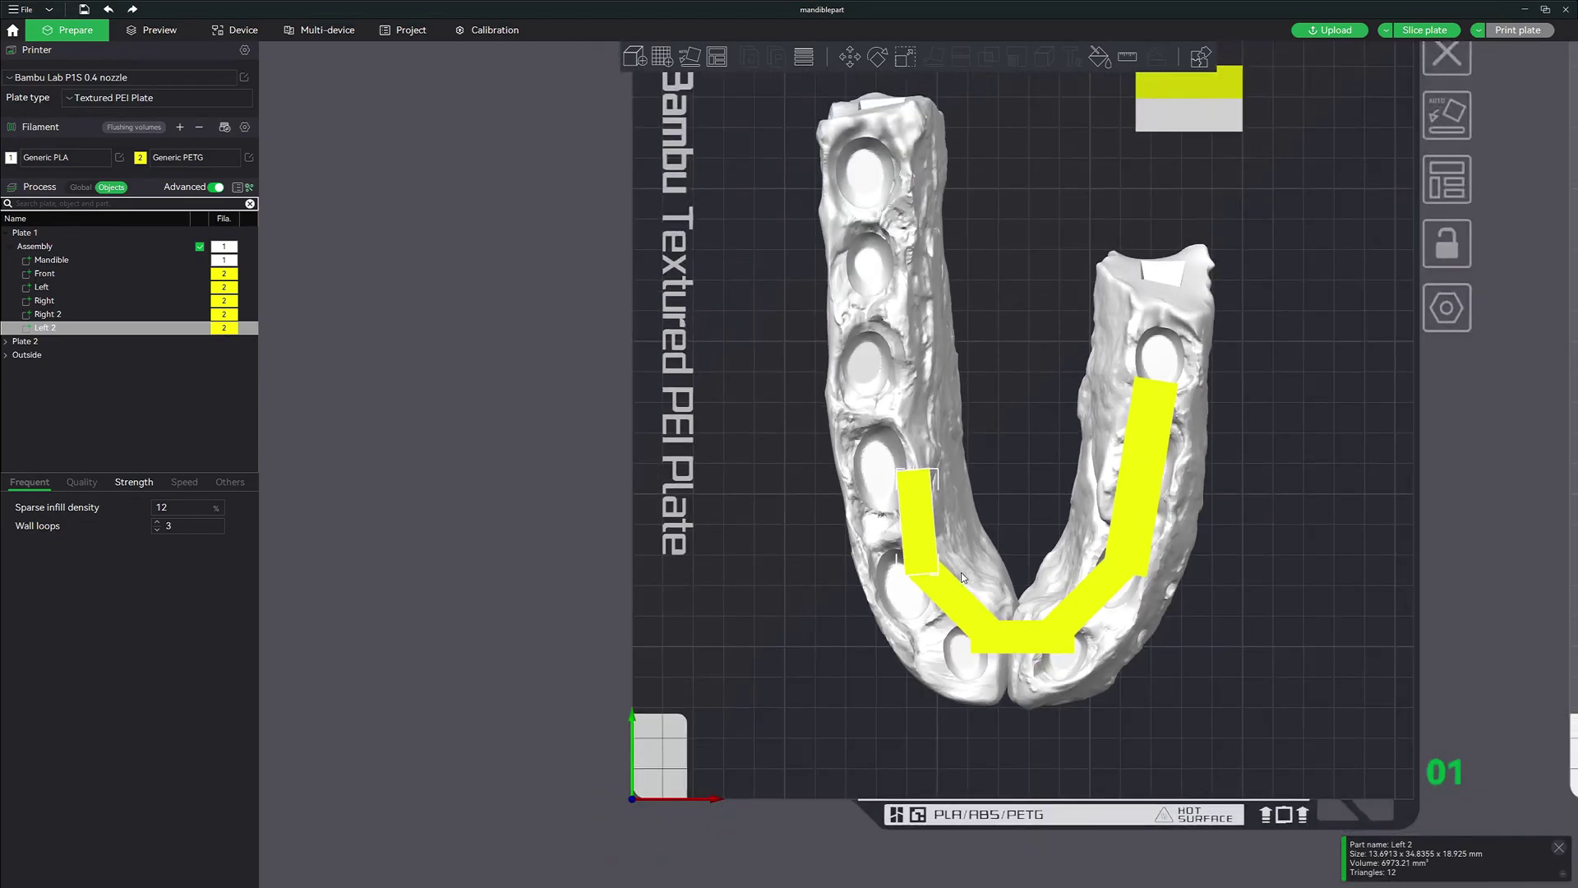
# Step: Stretch Left 2 upward so it spans far up the jaw's left arm
pyautogui.press('s')
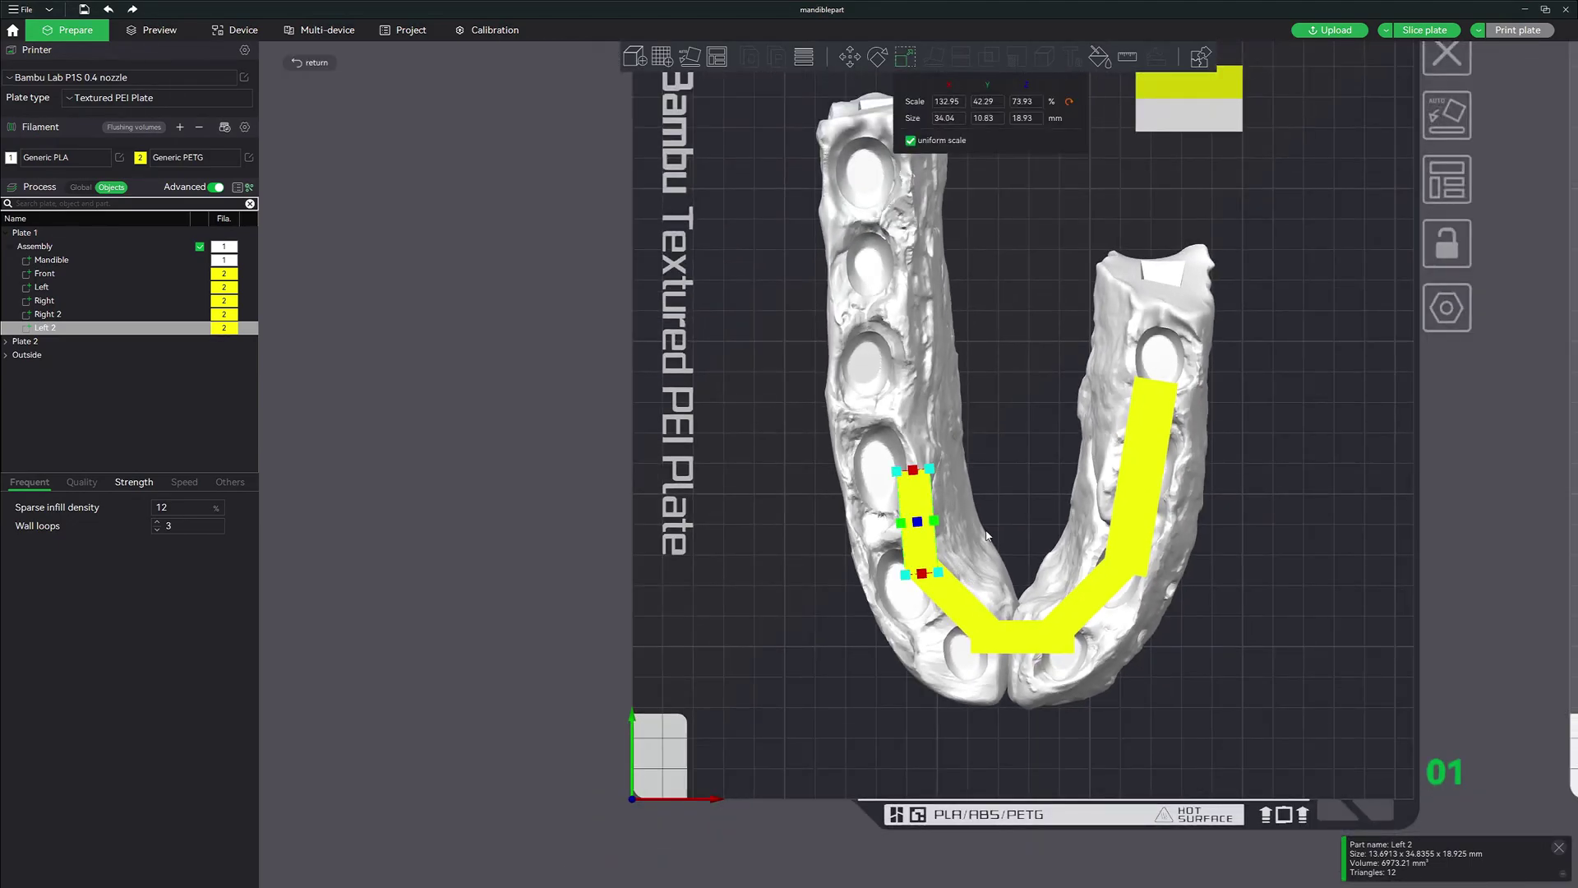
pyautogui.moveTo(916, 470); pyautogui.dragTo(900, 225)
pyautogui.click(1331, 496)
pyautogui.moveTo(1295, 523); pyautogui.dragTo(1216, 476)
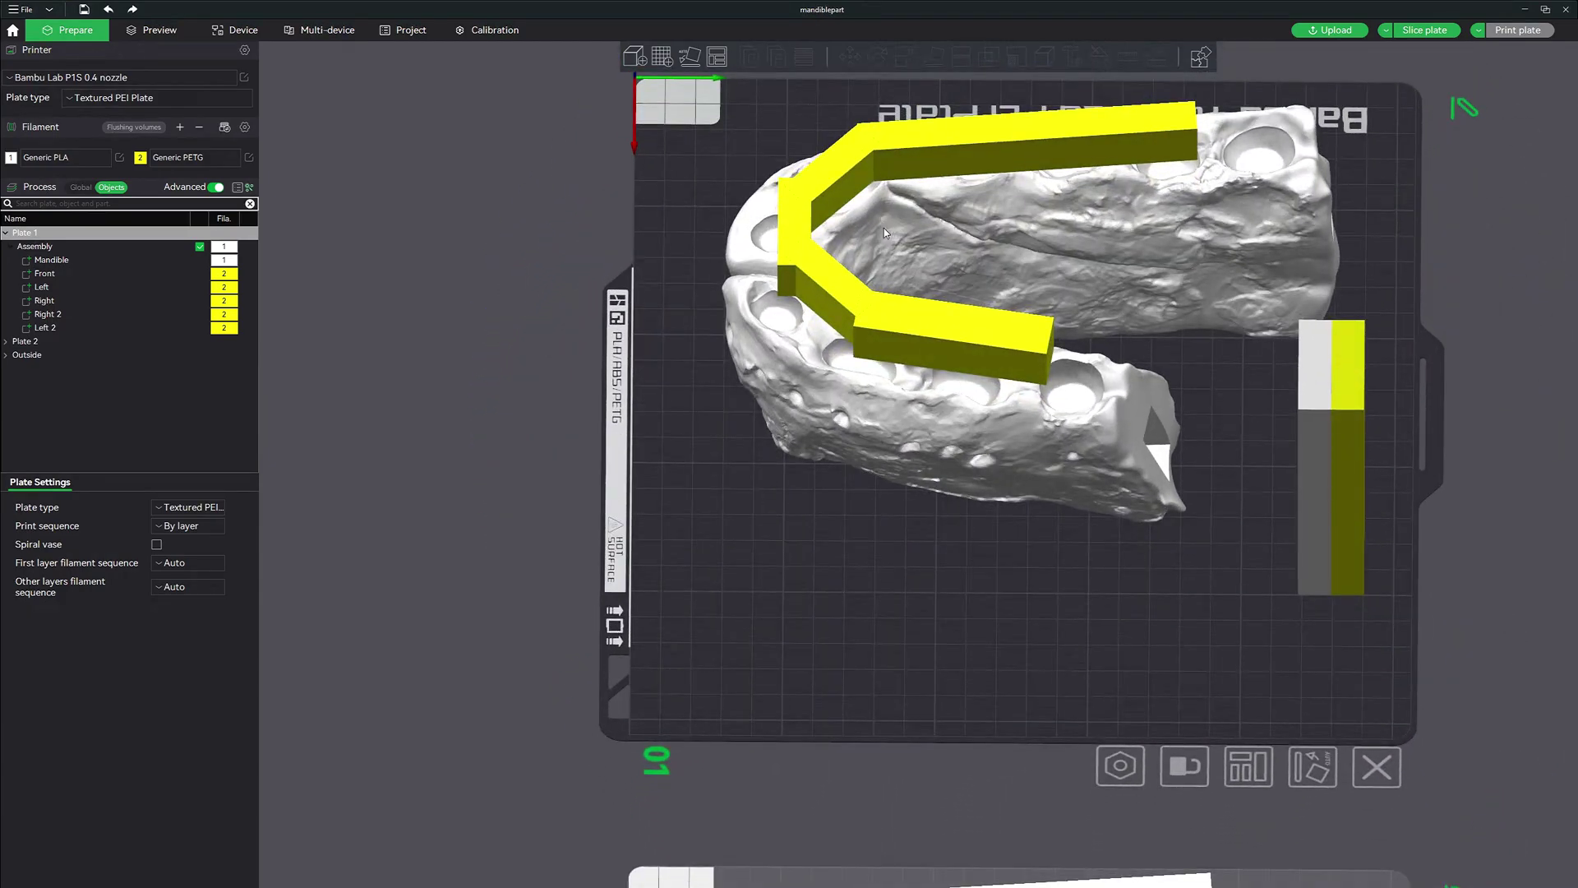
pyautogui.moveTo(890, 224); pyautogui.dragTo(1019, 571)
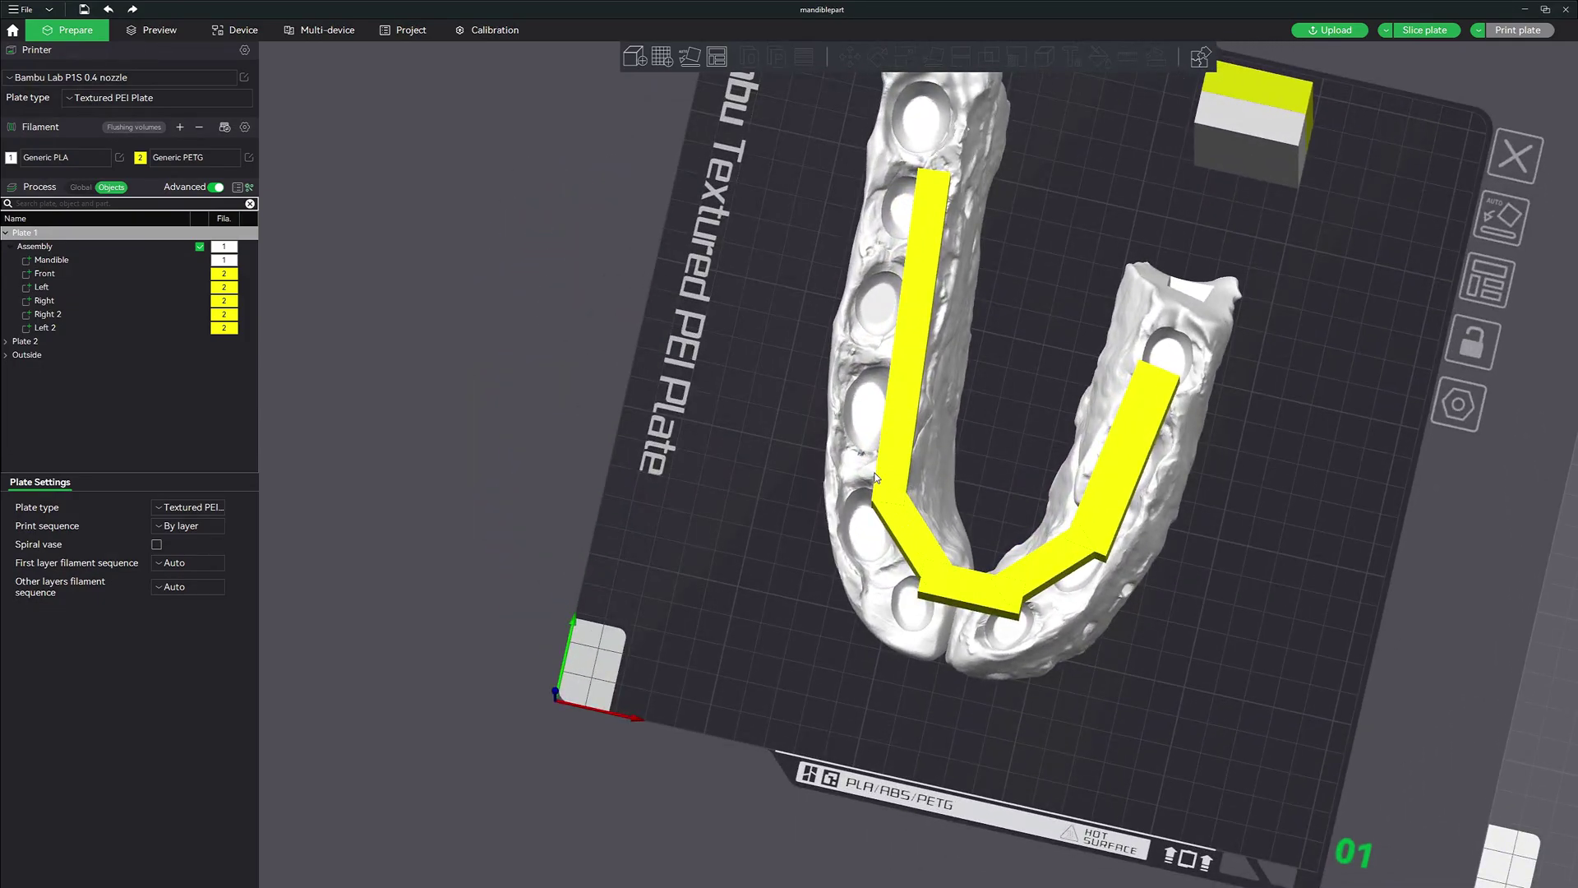
pyautogui.moveTo(1180, 684); pyautogui.dragTo(1181, 649)
pyautogui.scroll(2, 1182, 649)
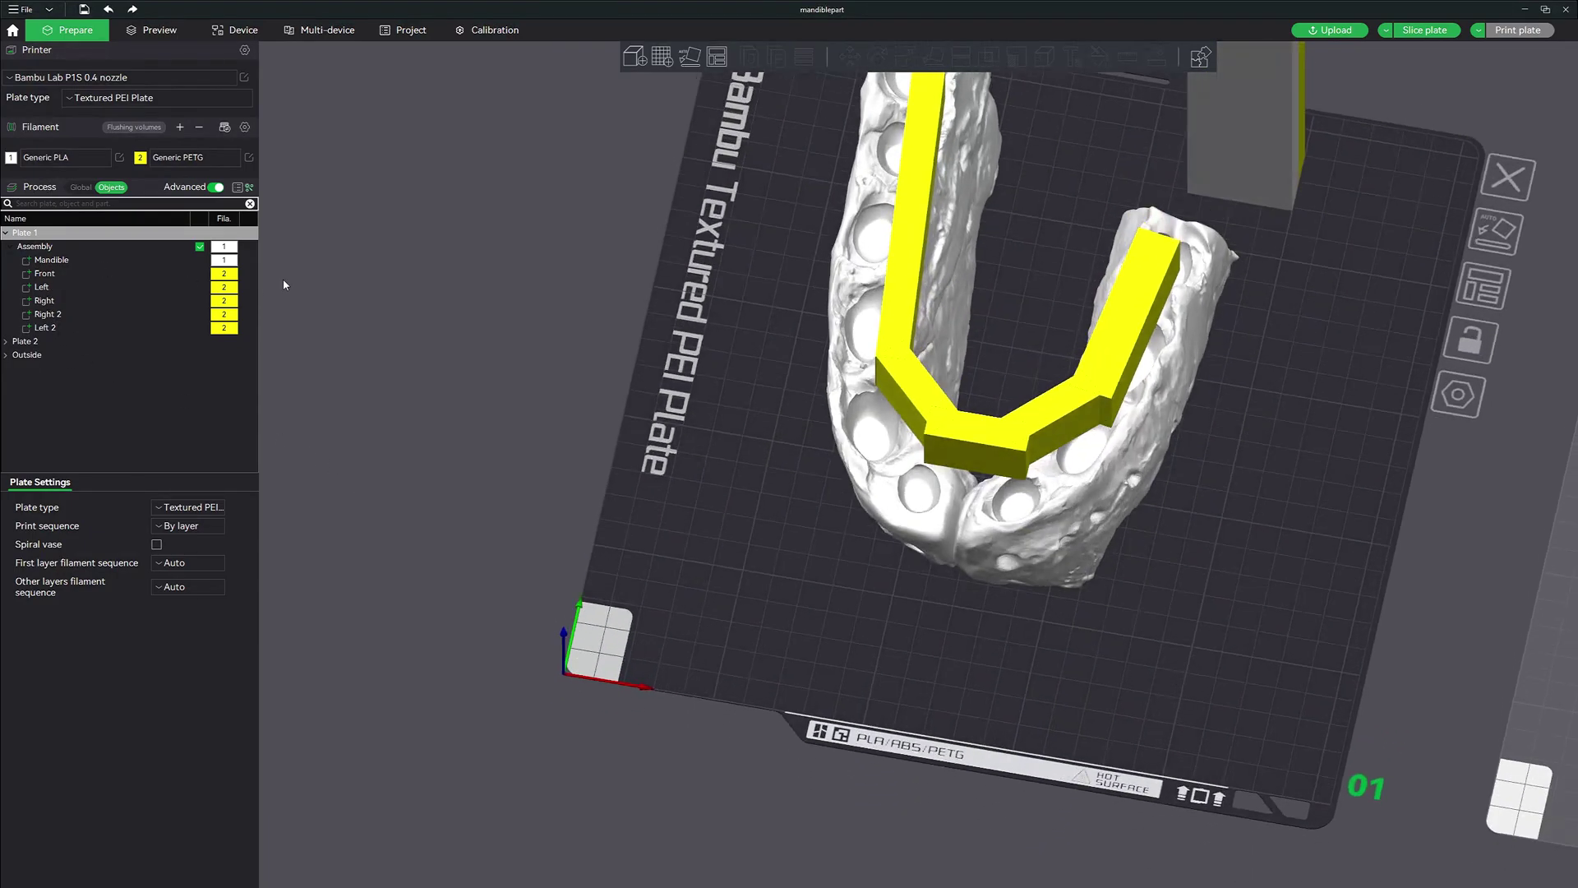
pyautogui.click(54, 277)
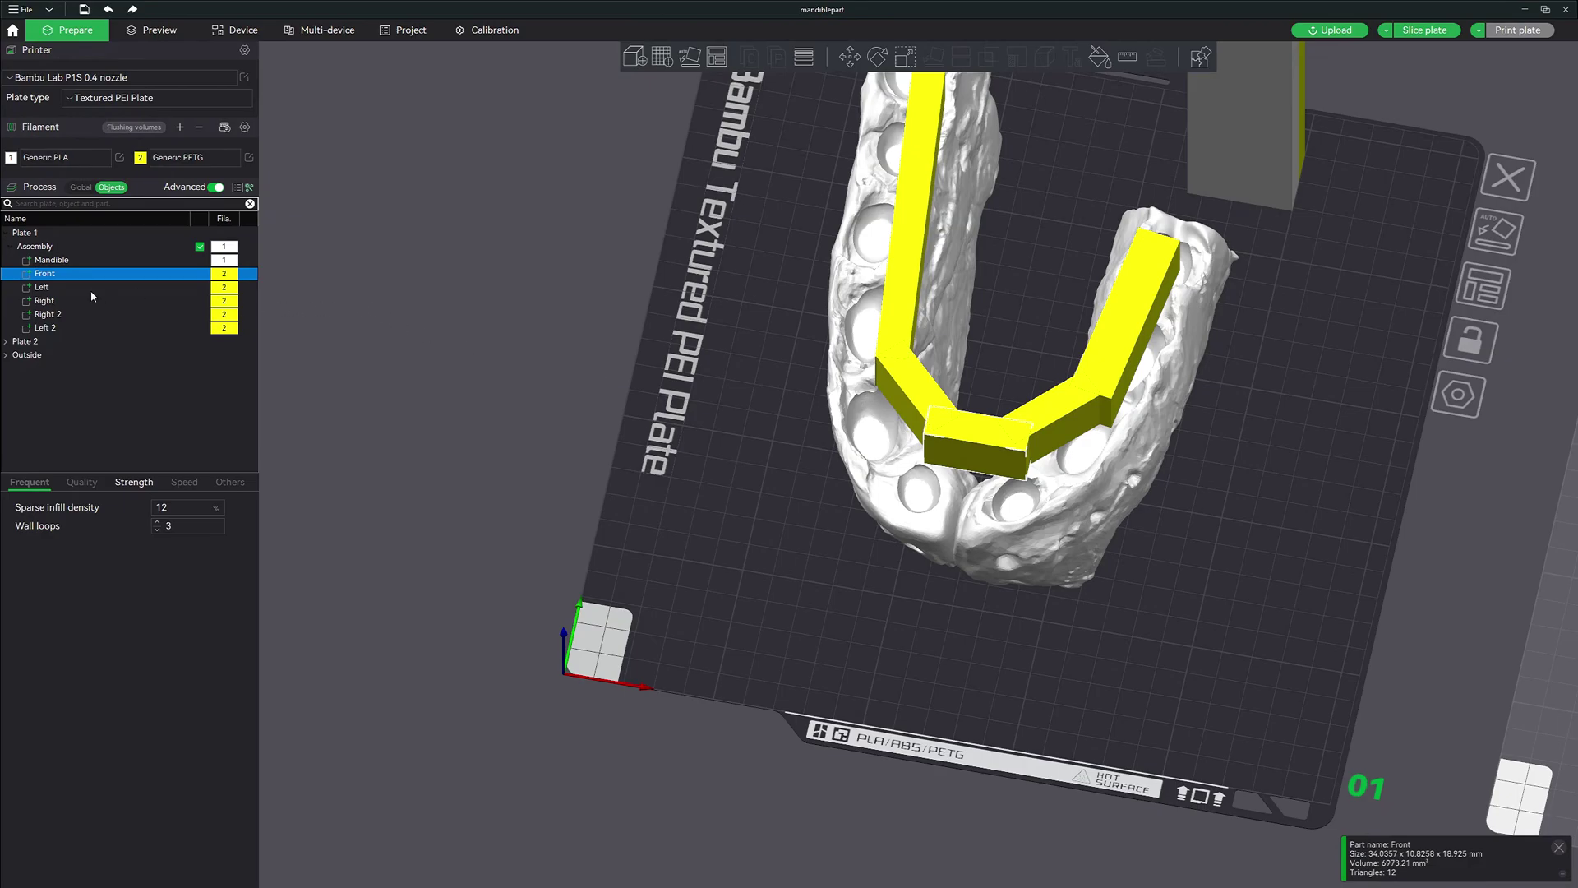
# Step: Select the five yellow bars, Front through Left 2, and lower them along Z inside the mandible
pyautogui.keyDown('shift'); pyautogui.click(48, 328); pyautogui.keyUp('shift')
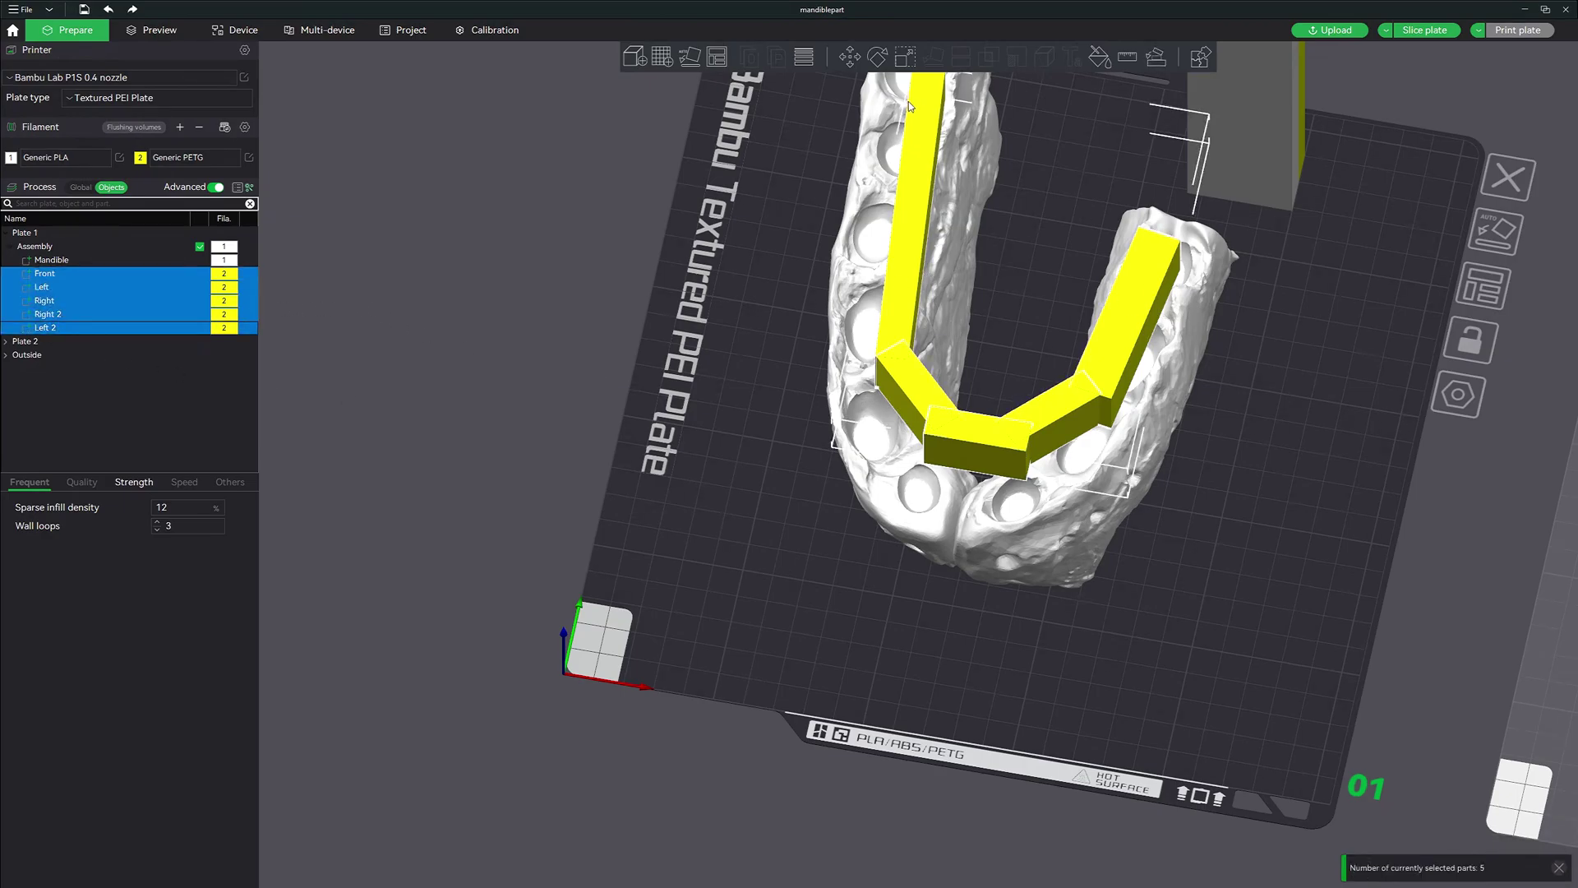
pyautogui.click(849, 56)
pyautogui.moveTo(945, 189); pyautogui.dragTo(1455, 414)
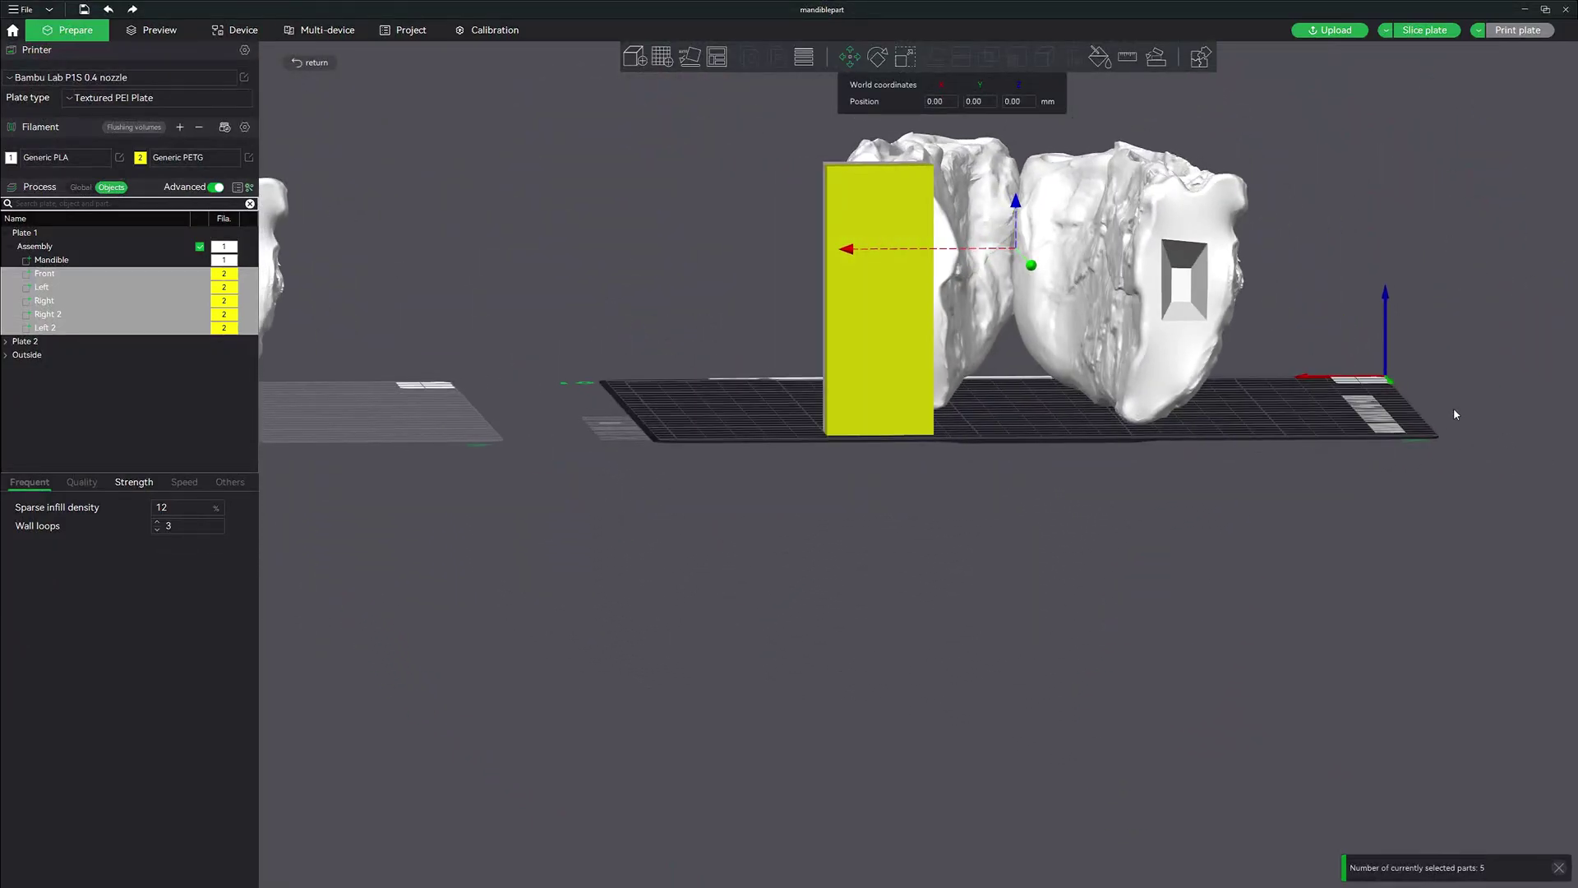
pyautogui.moveTo(1105, 380); pyautogui.dragTo(1178, 453)
pyautogui.press('1')
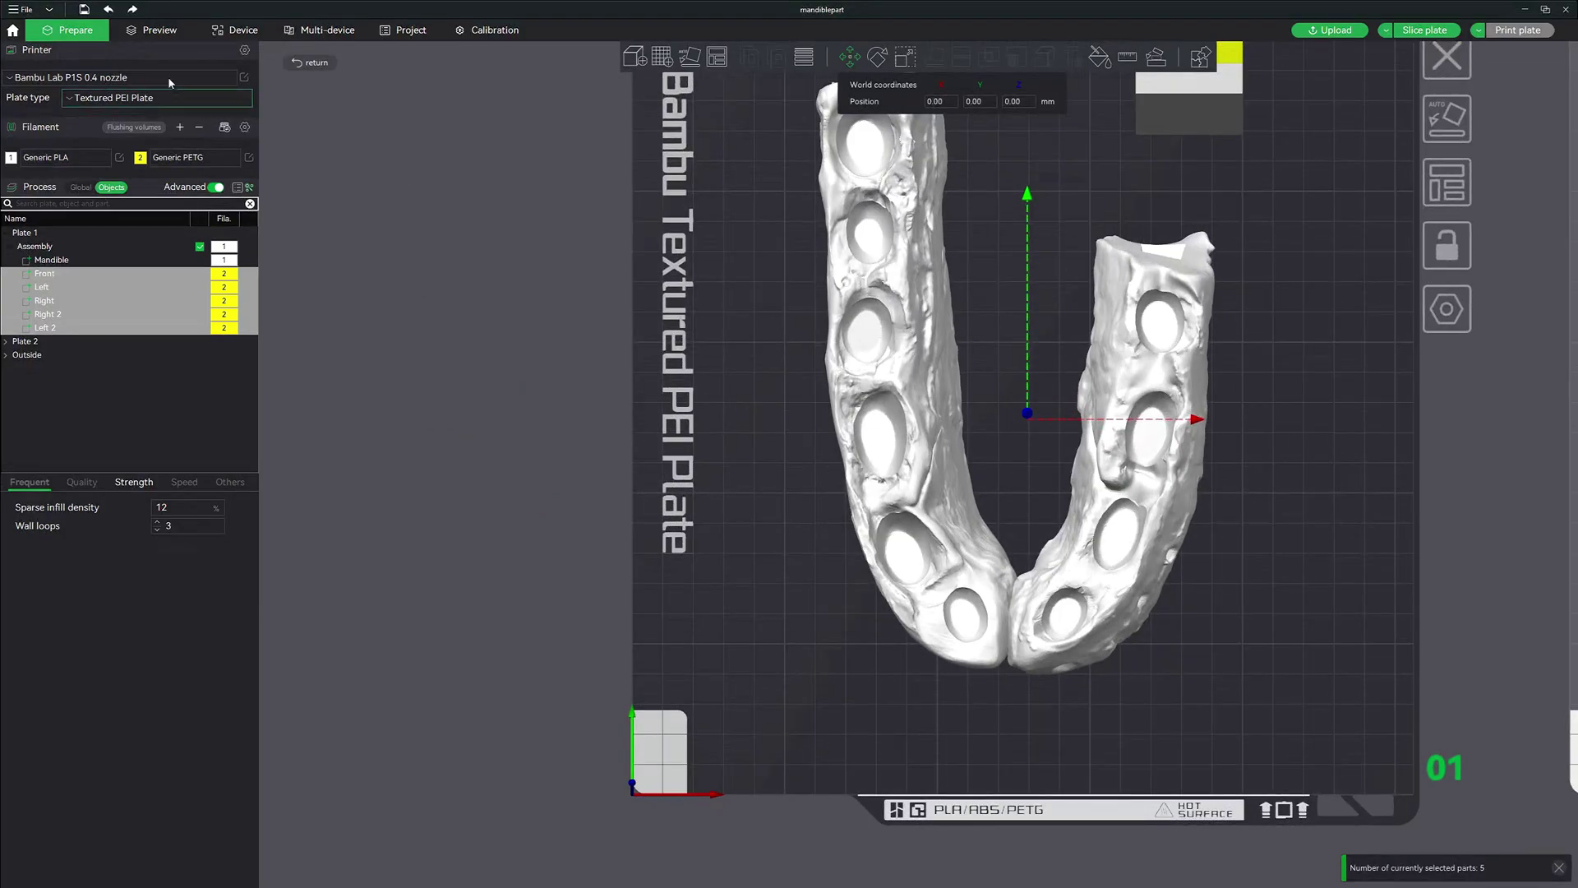
pyautogui.scroll(2, 1240, 604)
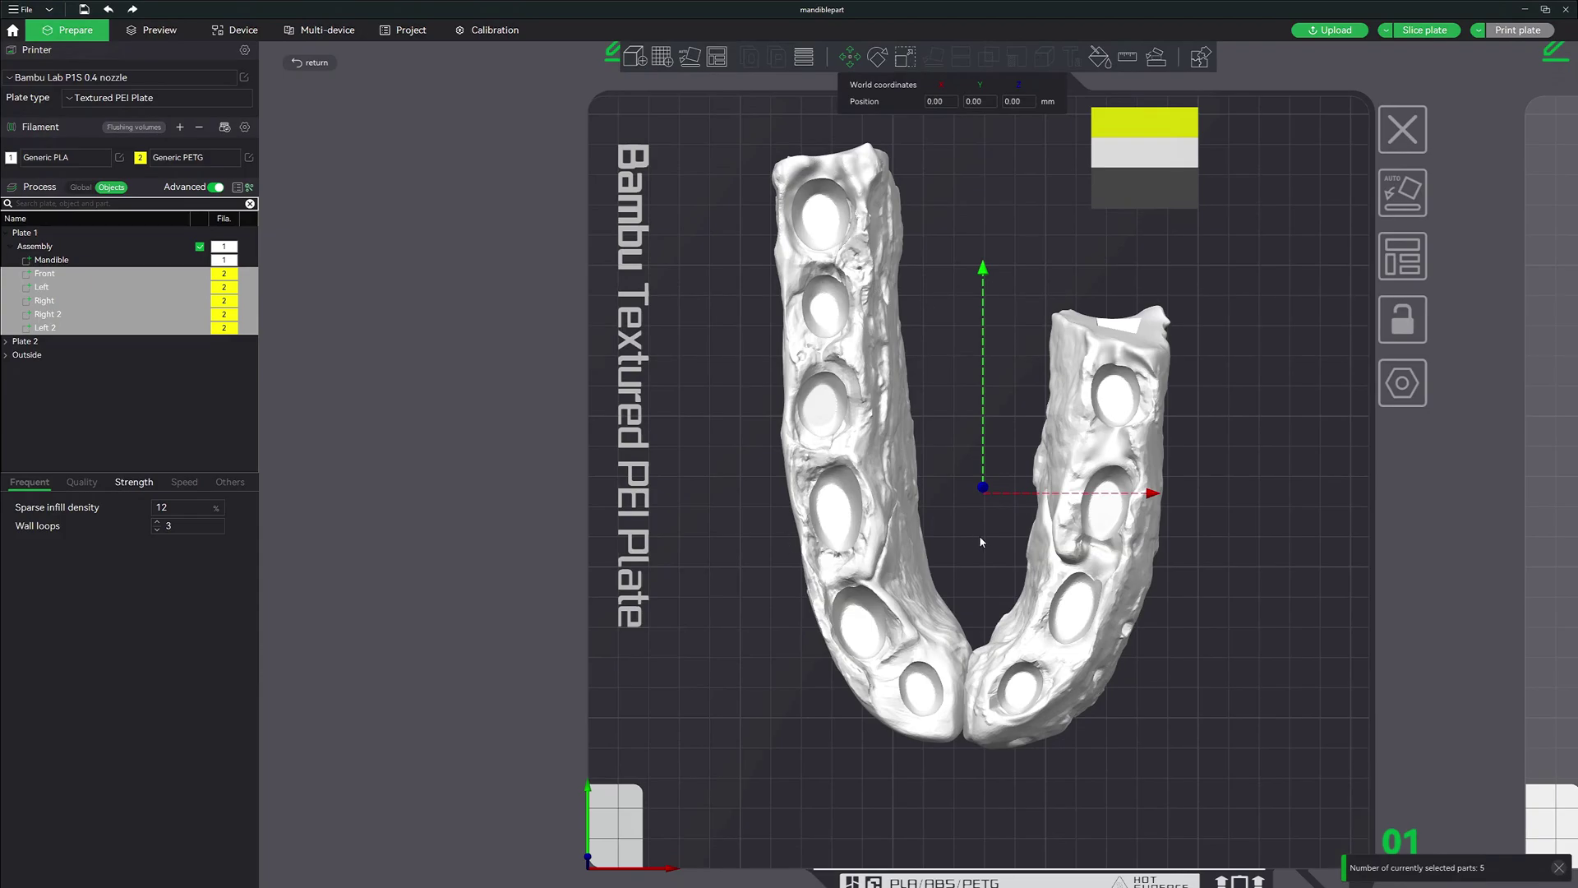
# Step: Slice Plate 1 (12h35m, 96 filament changes, 317.50 g) and view the embedded skeleton
pyautogui.click(156, 29)
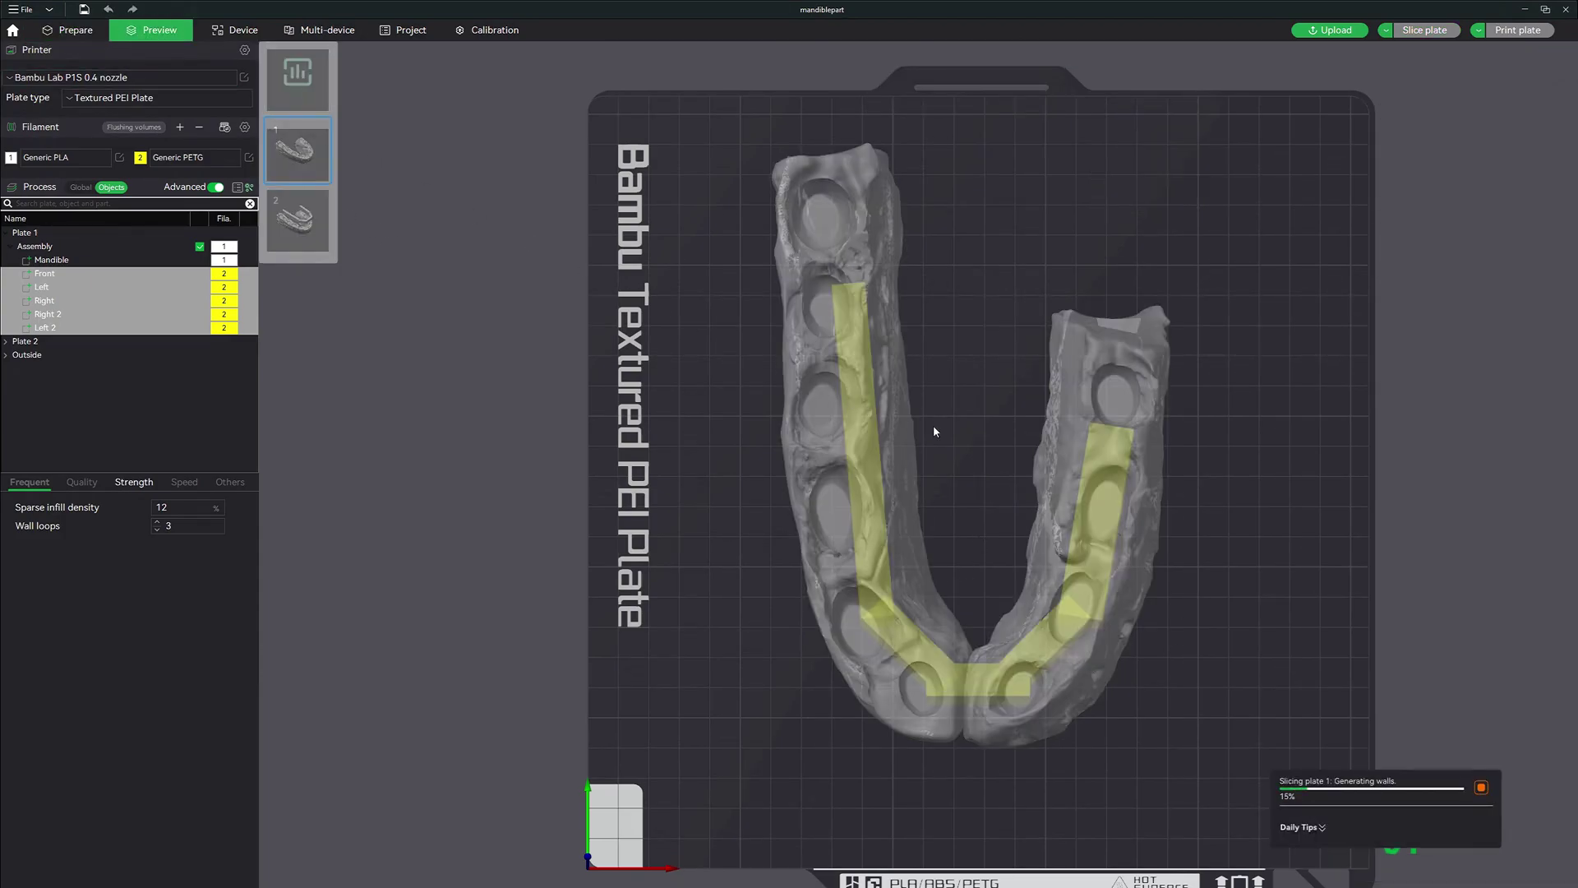
pyautogui.moveTo(1089, 519); pyautogui.dragTo(793, 355)
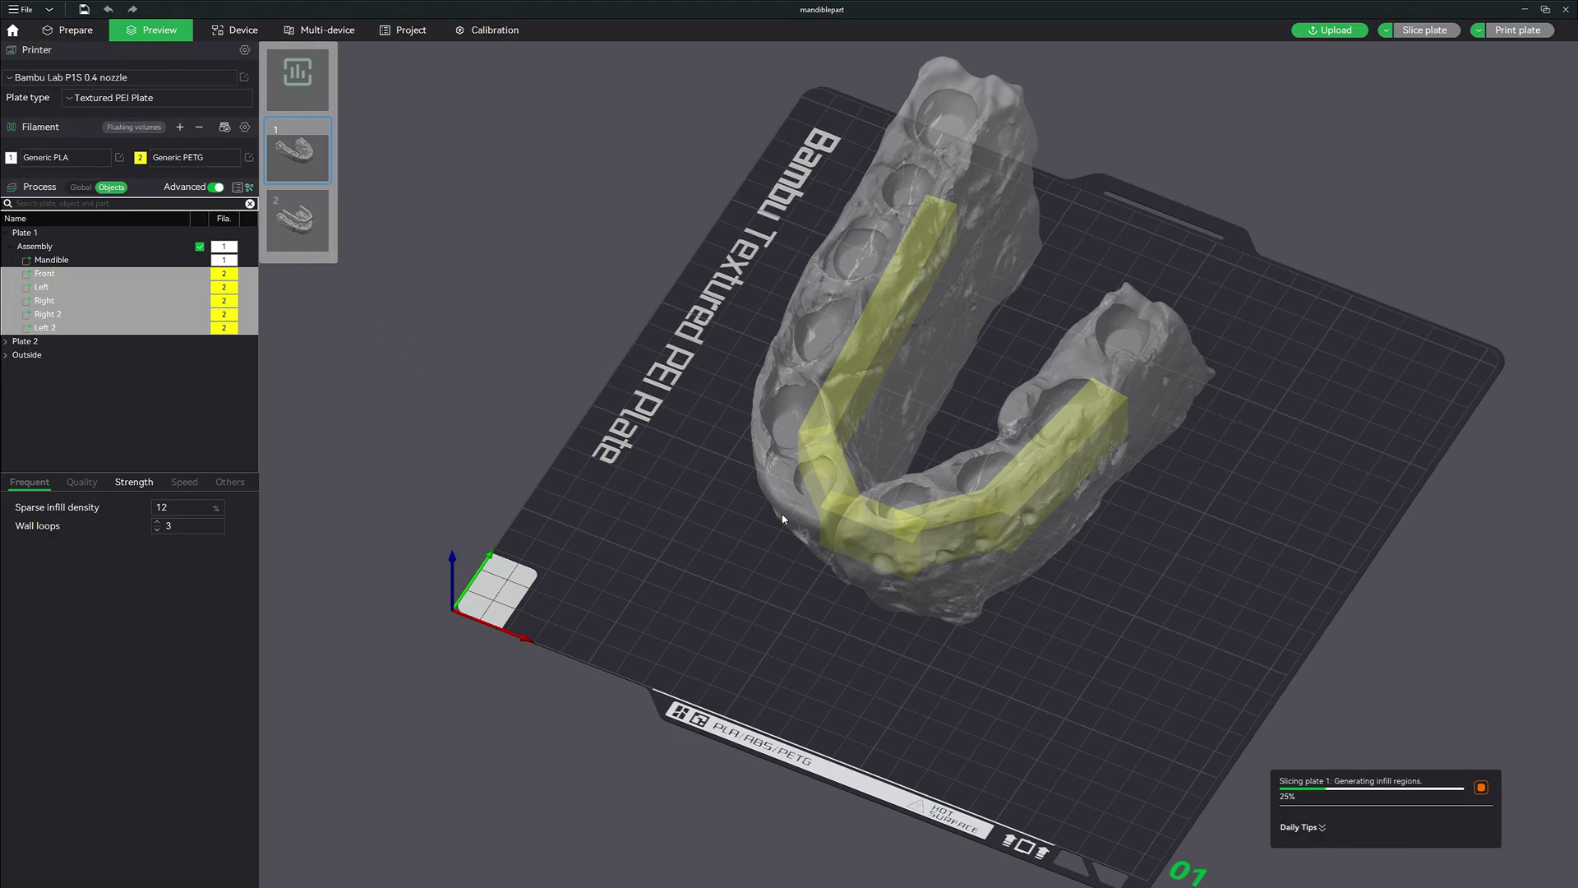
pyautogui.scroll(5, 1254, 625)
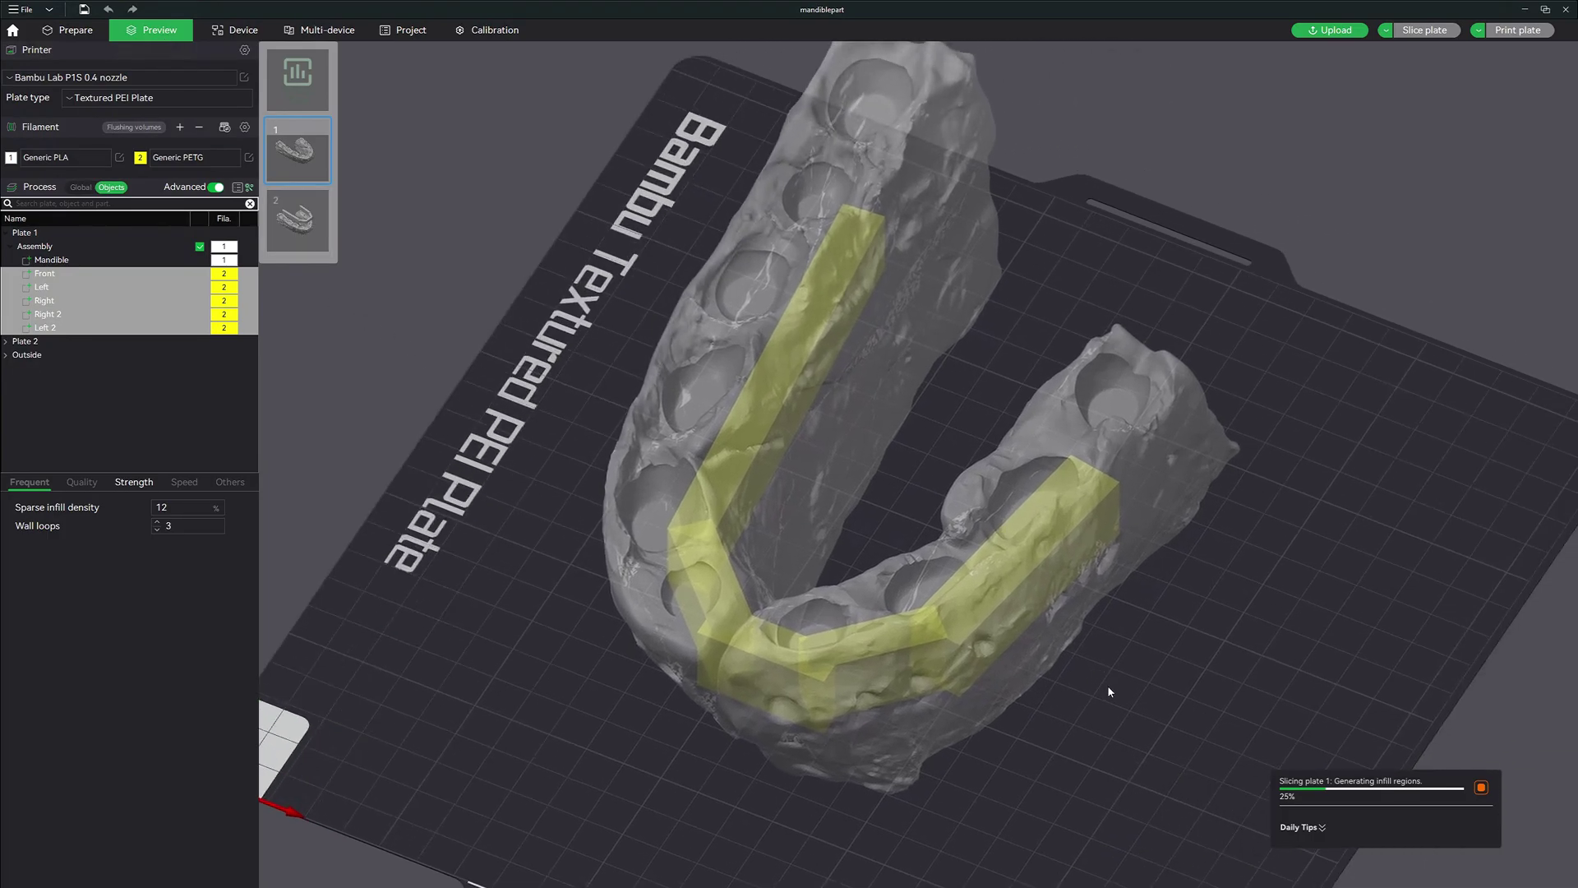
pyautogui.moveTo(1107, 684)
pyautogui.mouseDown()
pyautogui.moveTo(1078, 652)
pyautogui.moveTo(1107, 647)
pyautogui.moveTo(1134, 599)
pyautogui.moveTo(1089, 663)
pyautogui.moveTo(1127, 699)
pyautogui.mouseUp()
pyautogui.moveTo(1187, 647); pyautogui.dragTo(1485, 764)
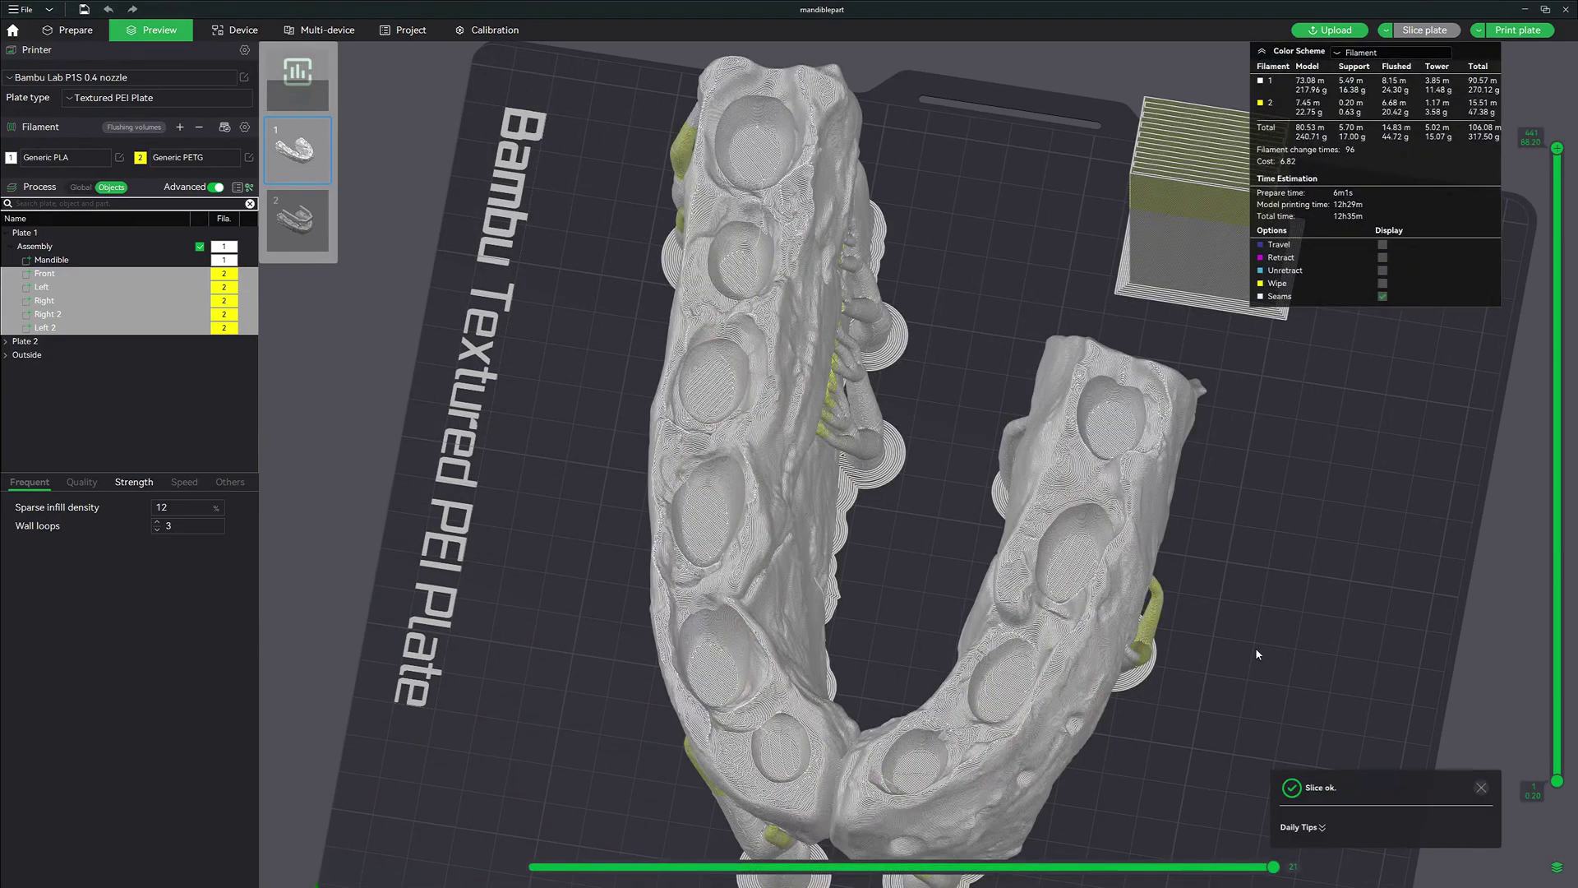
# Step: Set the sliced preview's colour scheme to Line Type
pyautogui.moveTo(1255, 648); pyautogui.dragTo(1317, 563)
pyautogui.click(1392, 52)
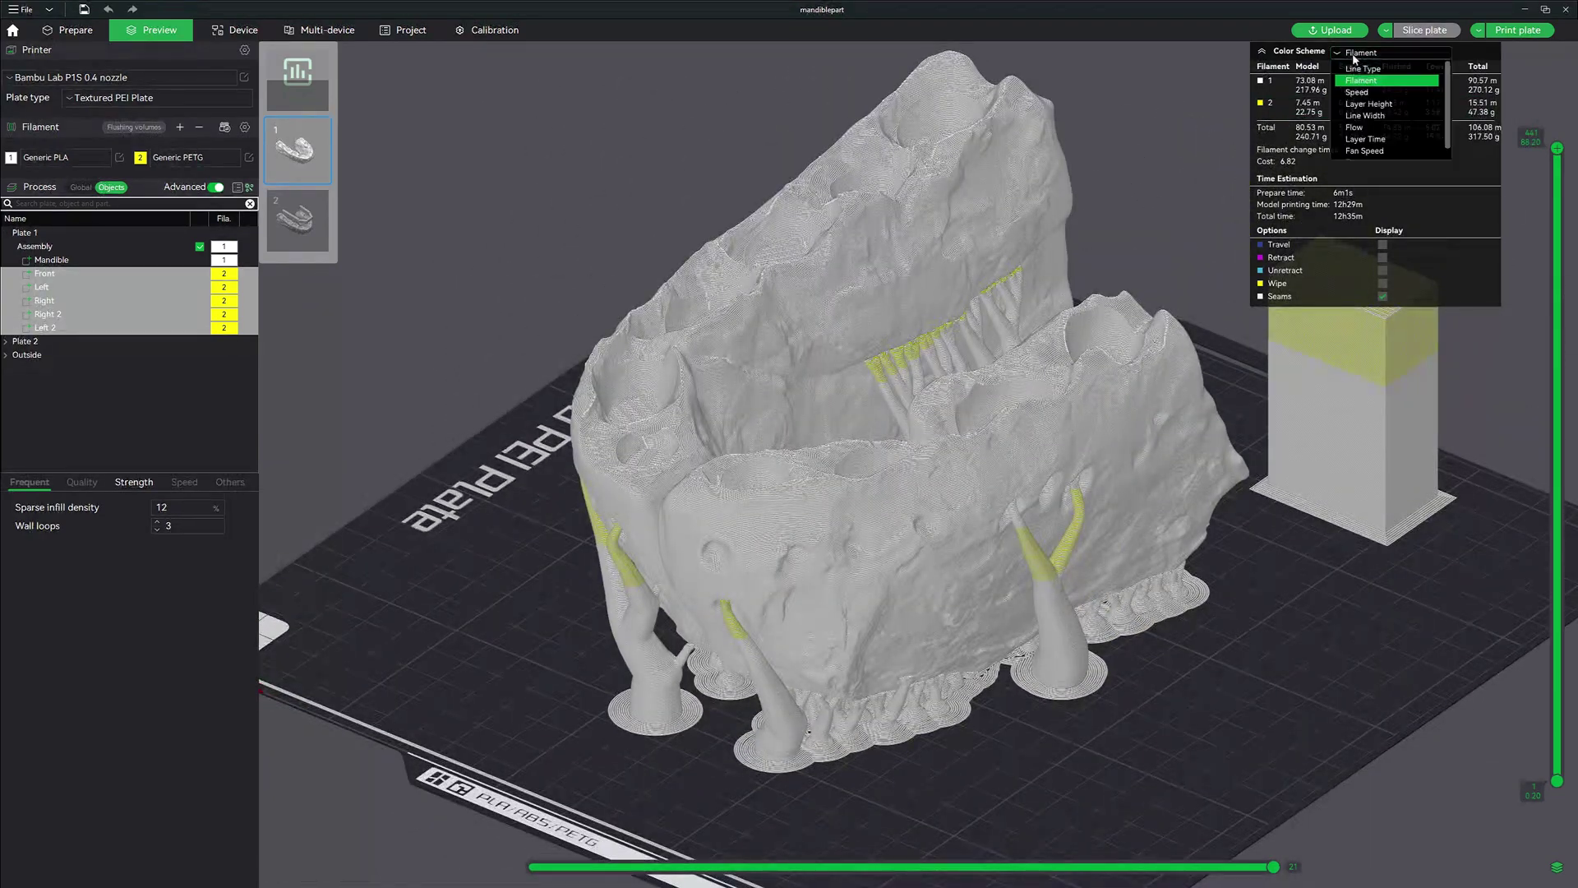
pyautogui.click(1373, 70)
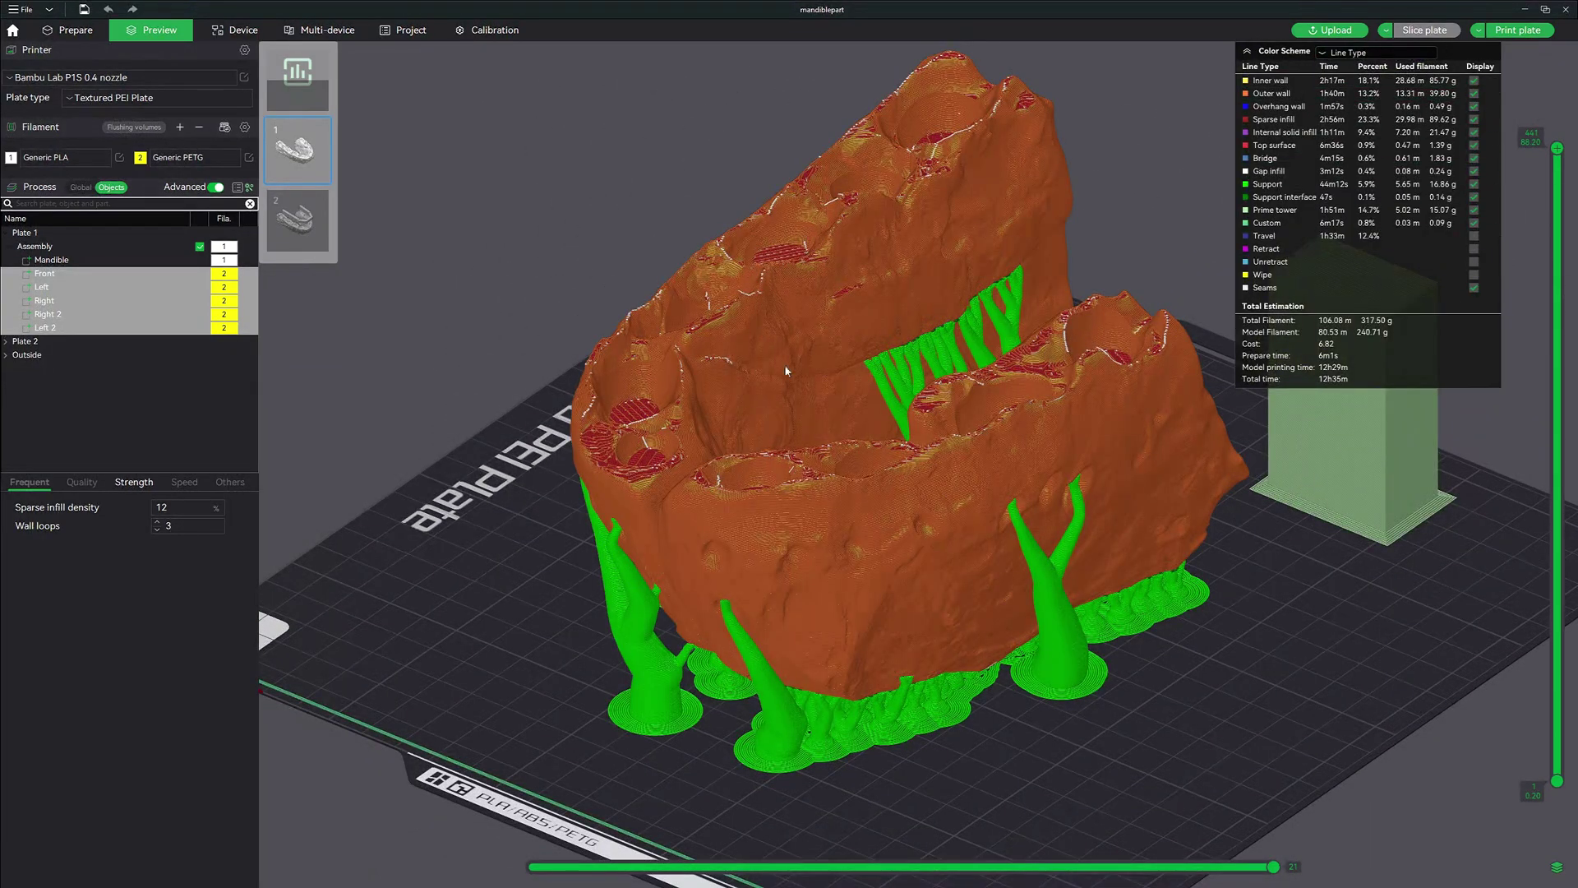
# Step: Switch filament 1 to Elegoo PLA, then back to Generic PLA
pyautogui.click(51, 160)
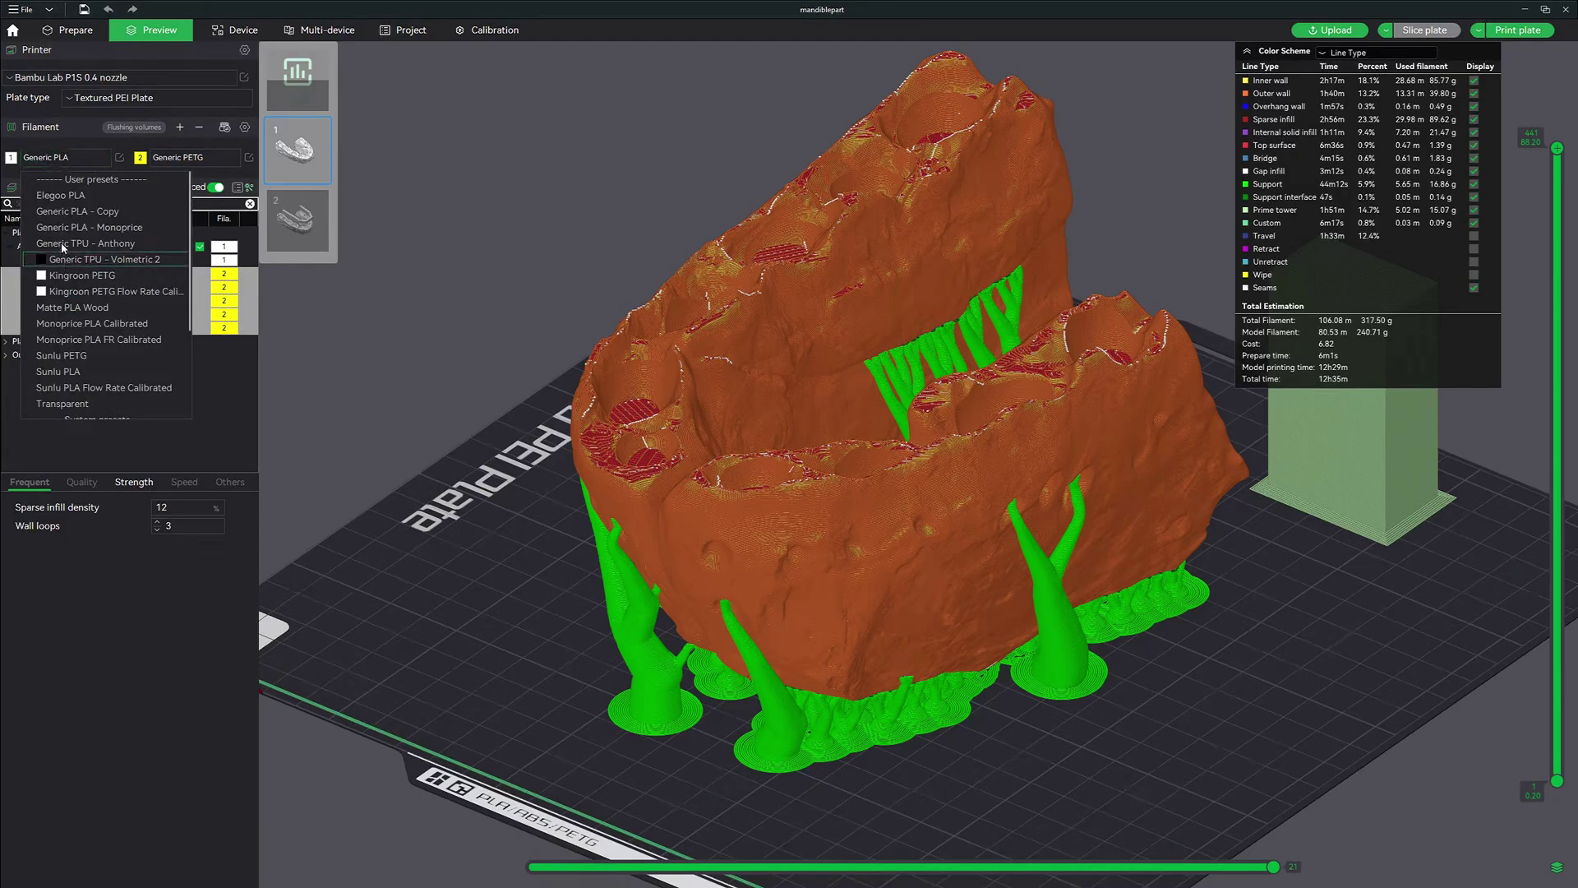
pyautogui.click(61, 195)
pyautogui.click(62, 160)
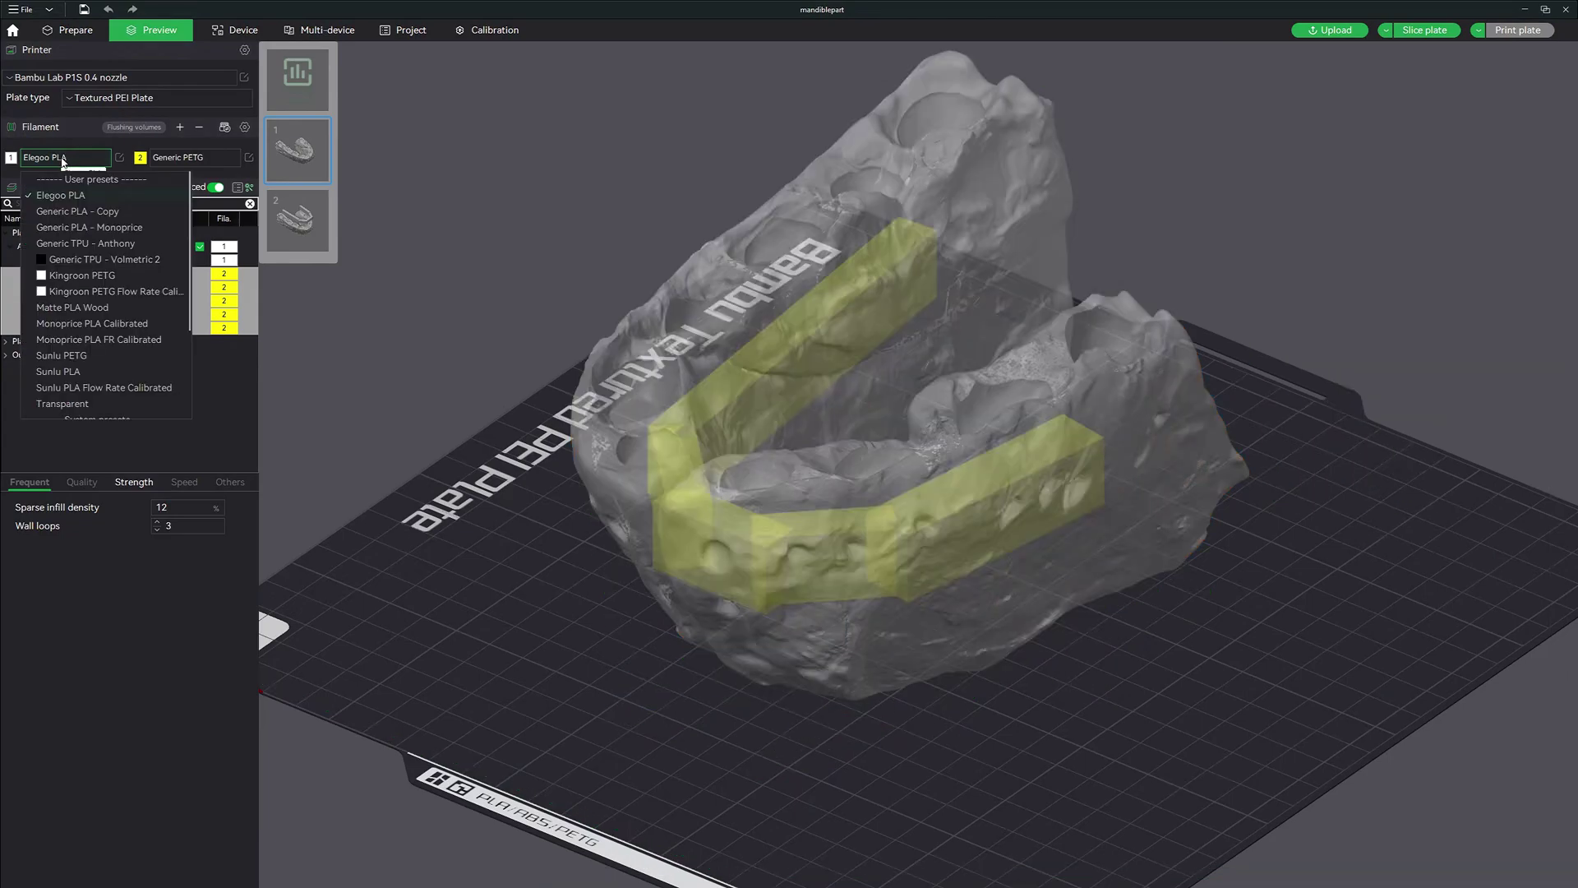
pyautogui.scroll(-3, 78, 369)
pyautogui.click(81, 349)
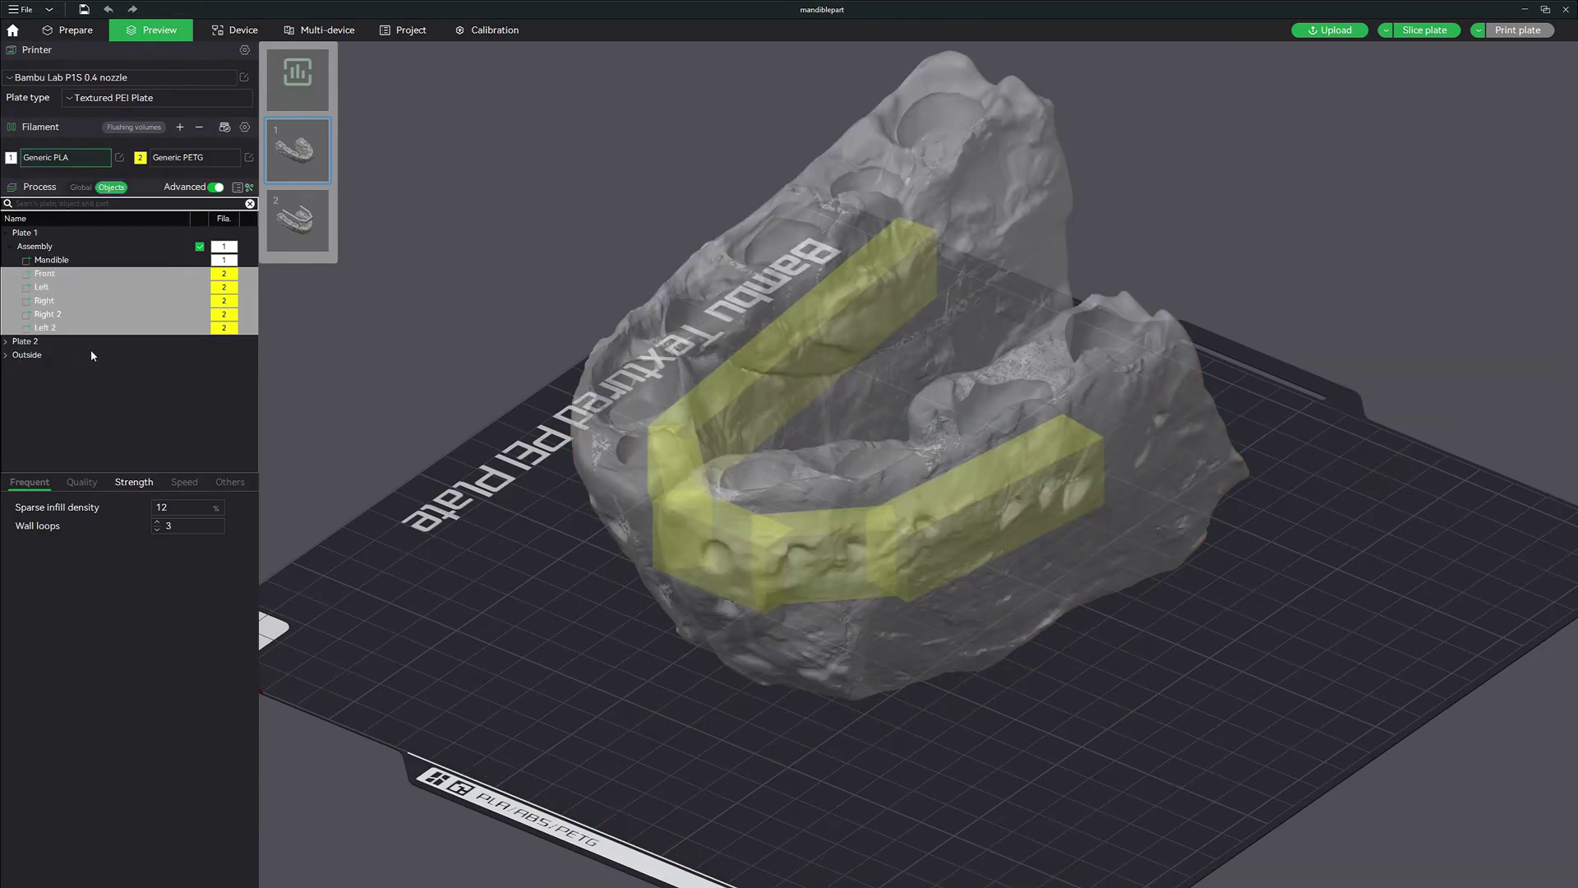
# Step: Inspect the mandible from front, top and side views, then return to the Prepare workspace
pyautogui.press('3')
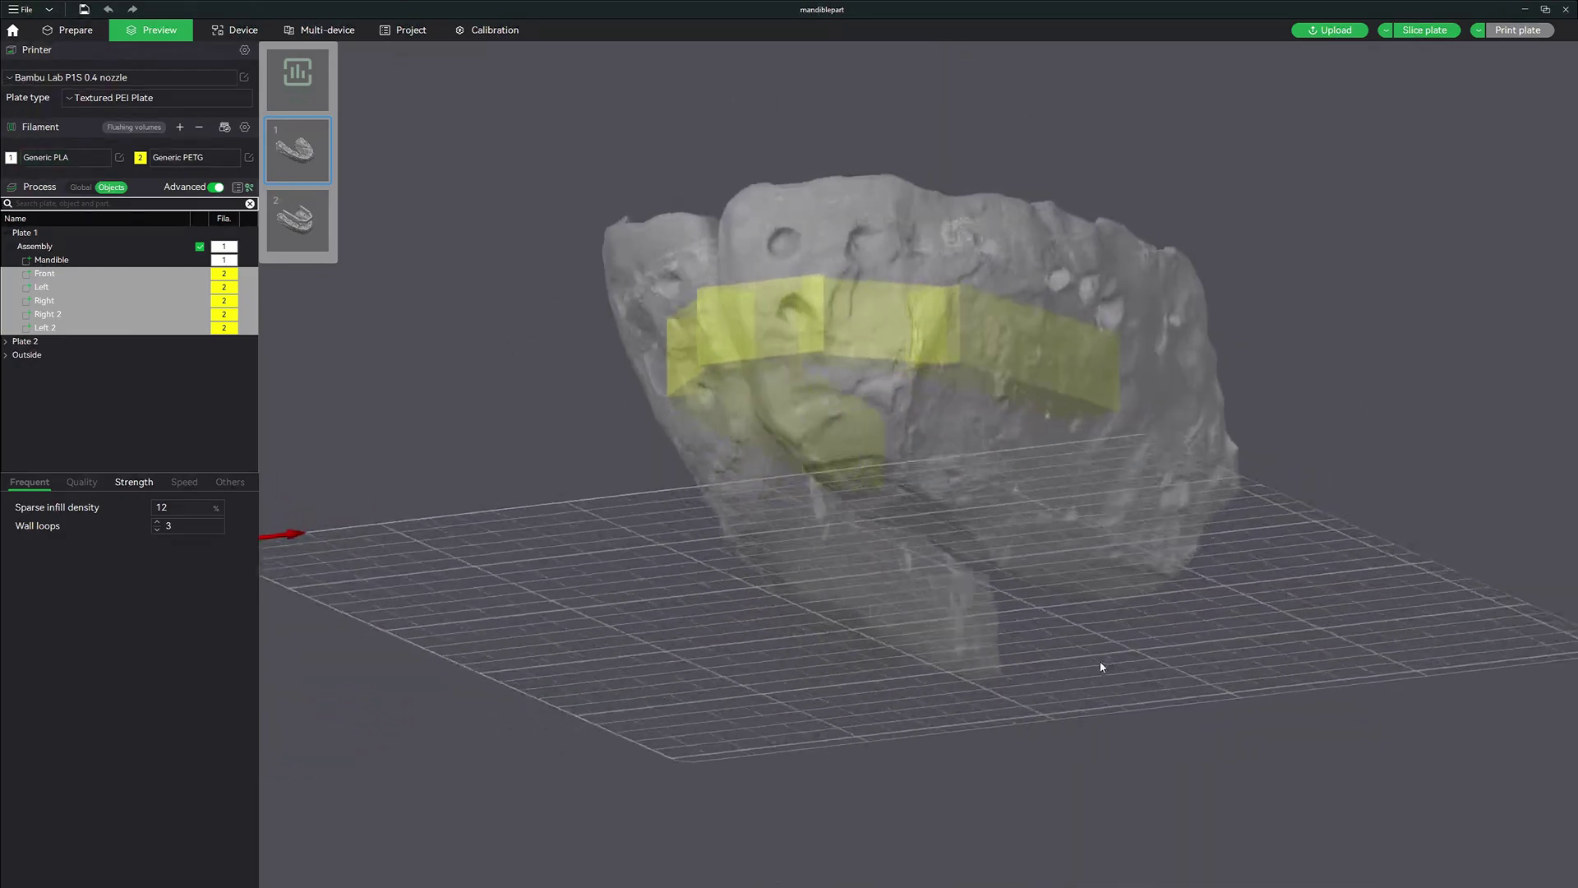
pyautogui.moveTo(1143, 674); pyautogui.dragTo(1165, 631)
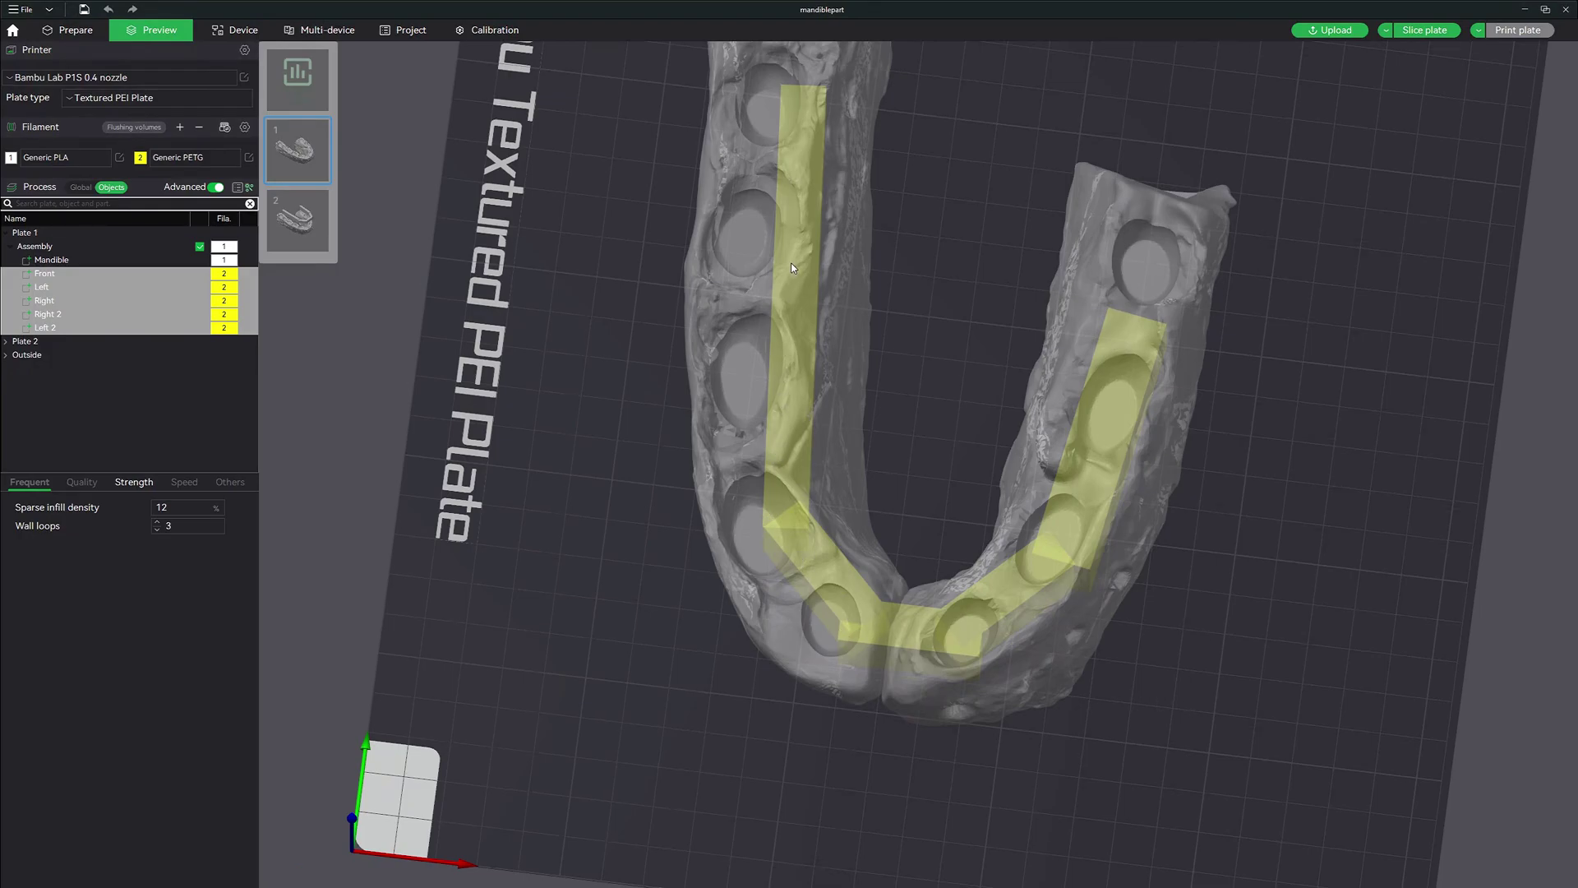
pyautogui.moveTo(1259, 452); pyautogui.dragTo(1268, 627)
pyautogui.hotkey('ctrl', 'Tab')
# Step: Lift the five yellow bars up out of the mandible and snap to a top-down view
pyautogui.moveTo(1248, 527); pyautogui.dragTo(1282, 526)
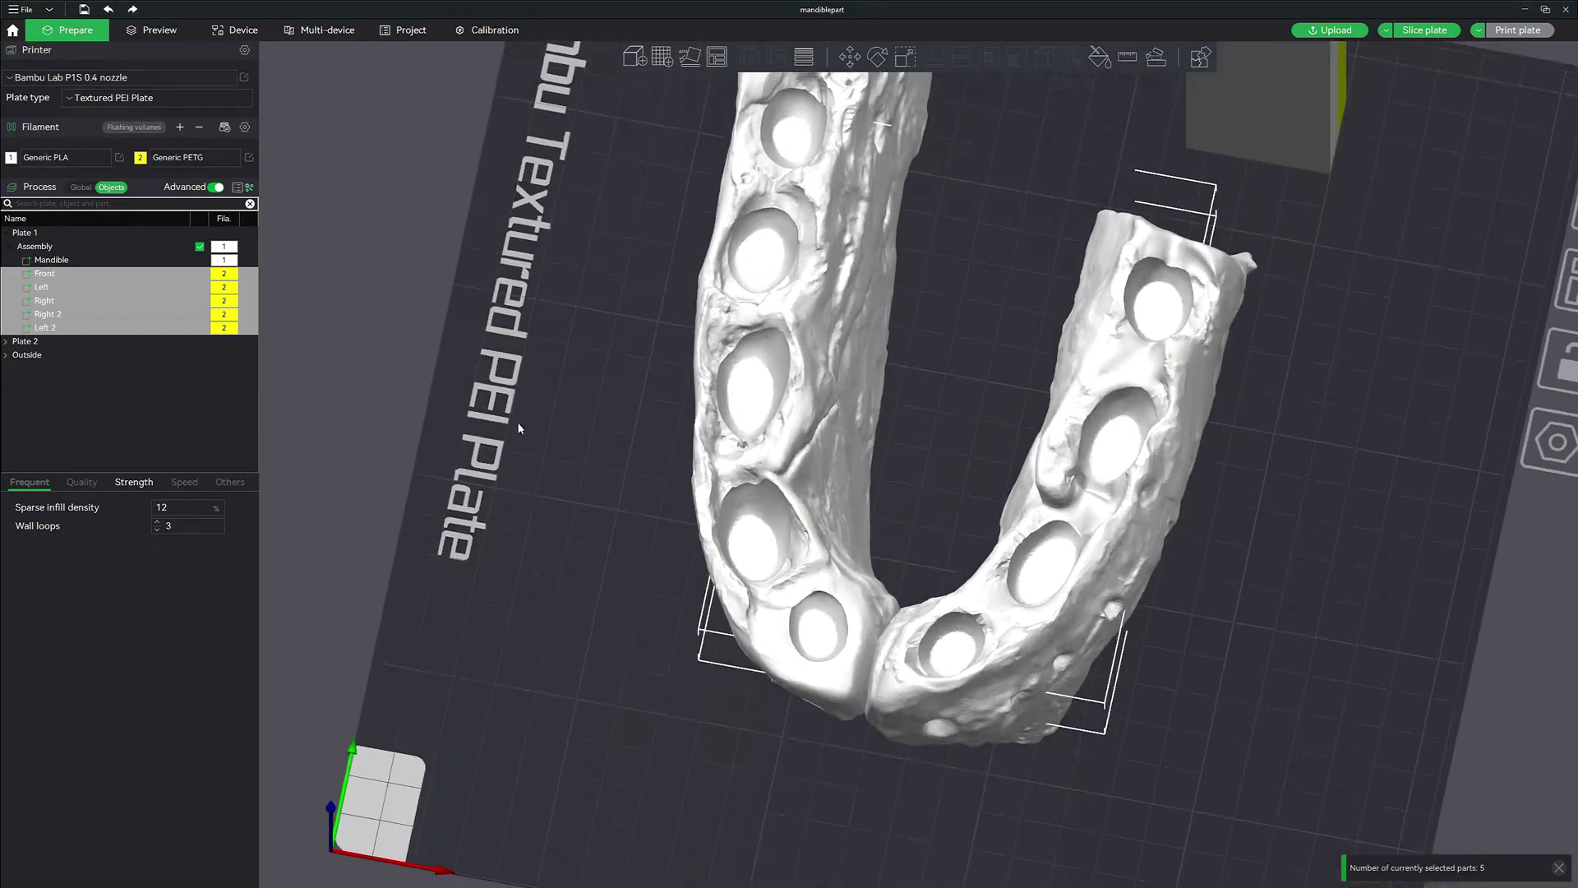
pyautogui.click(849, 56)
pyautogui.moveTo(1250, 436); pyautogui.dragTo(944, 42)
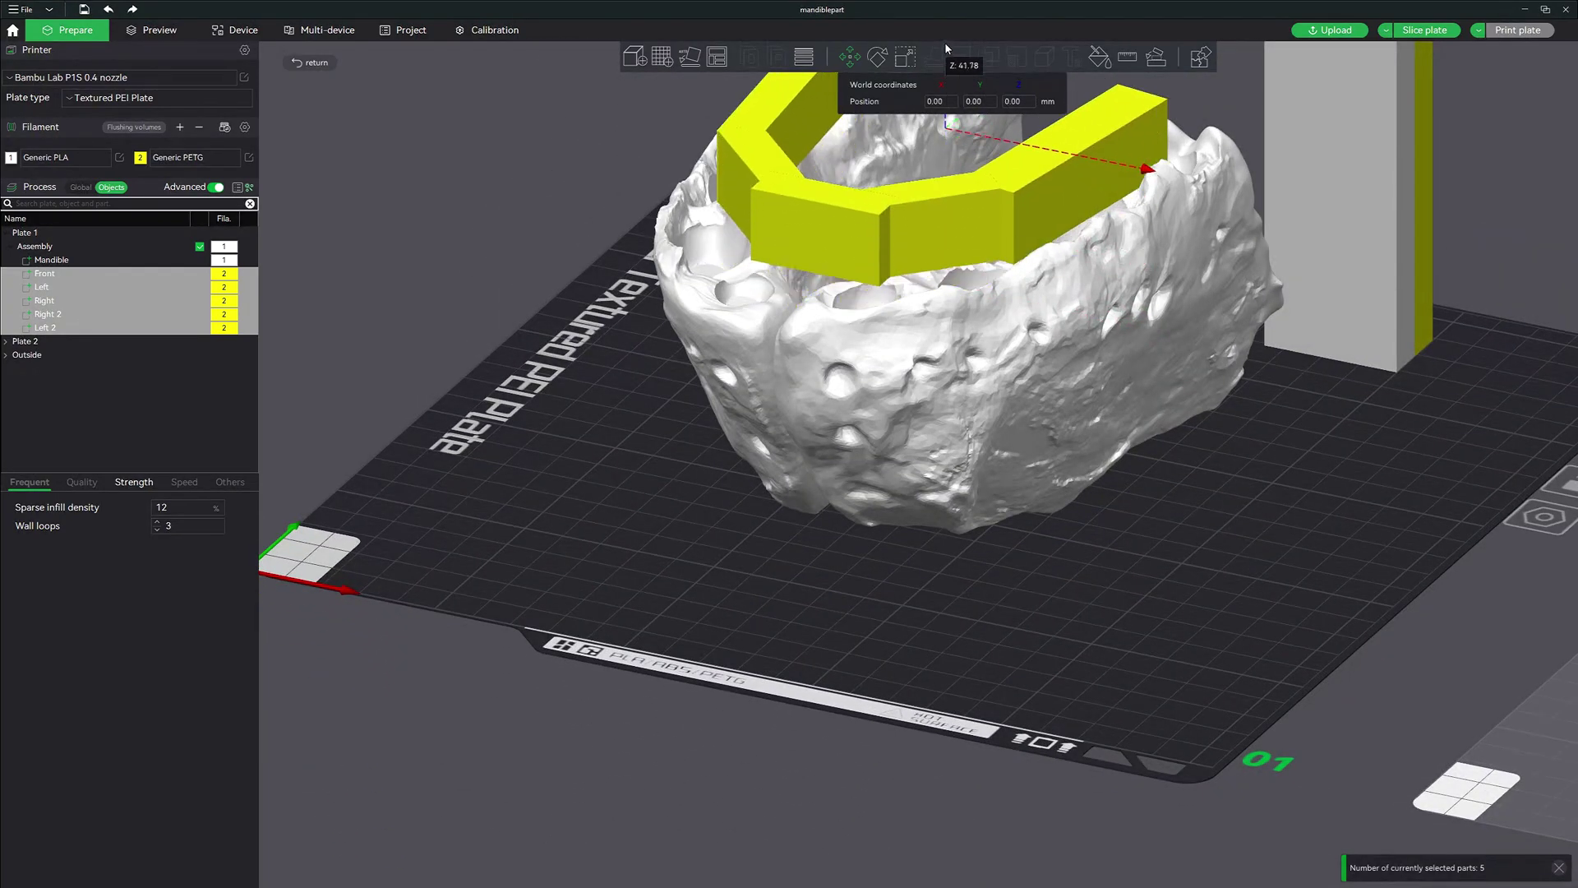
pyautogui.press('1')
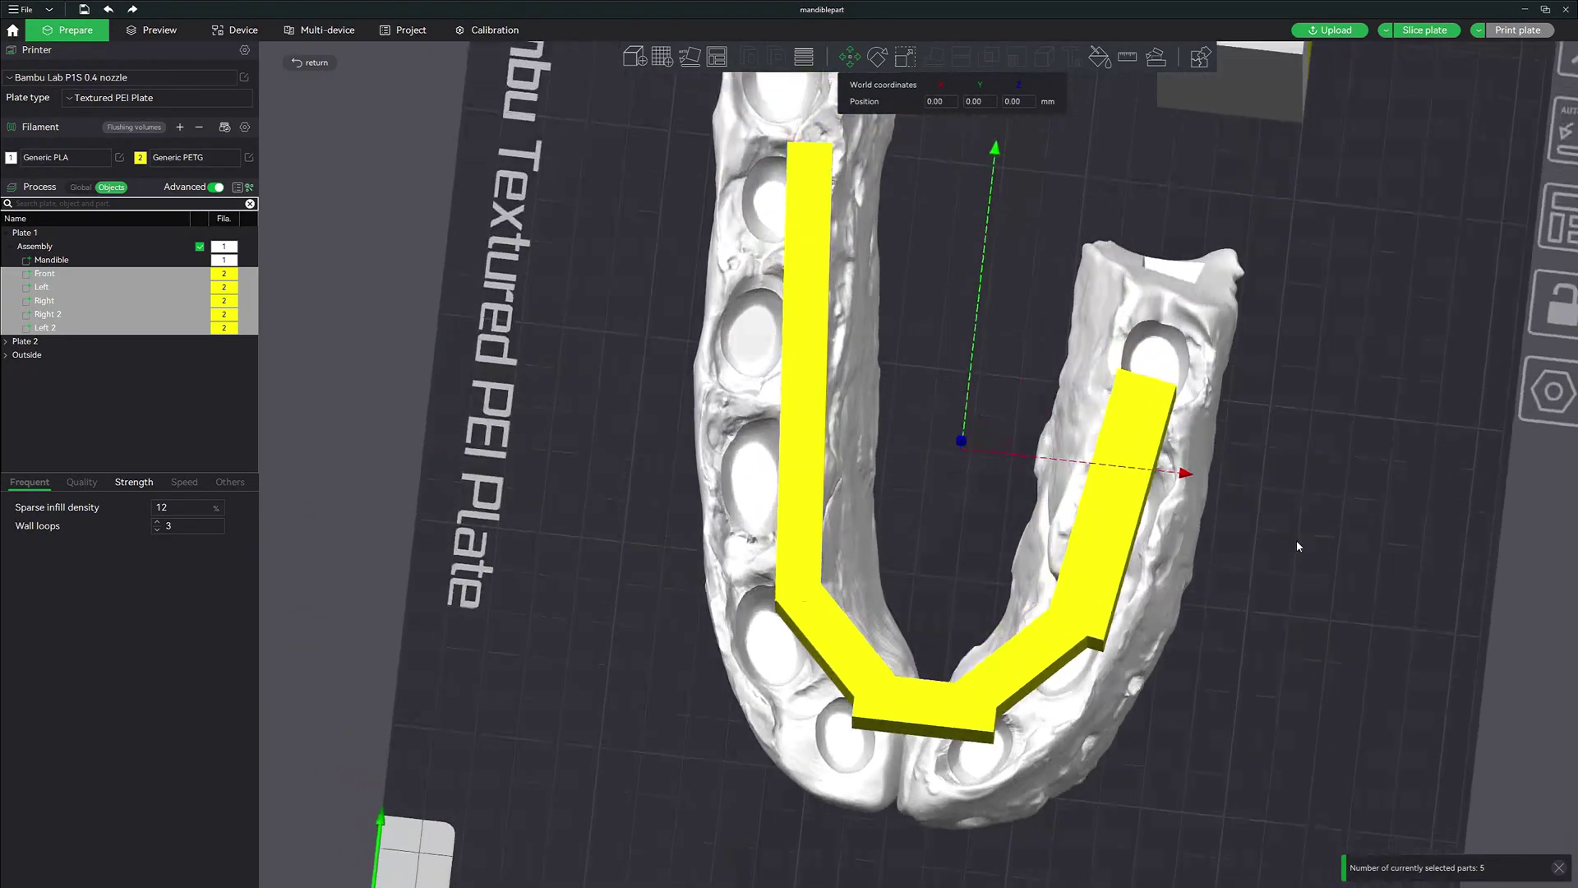
pyautogui.scroll(3, 1294, 536)
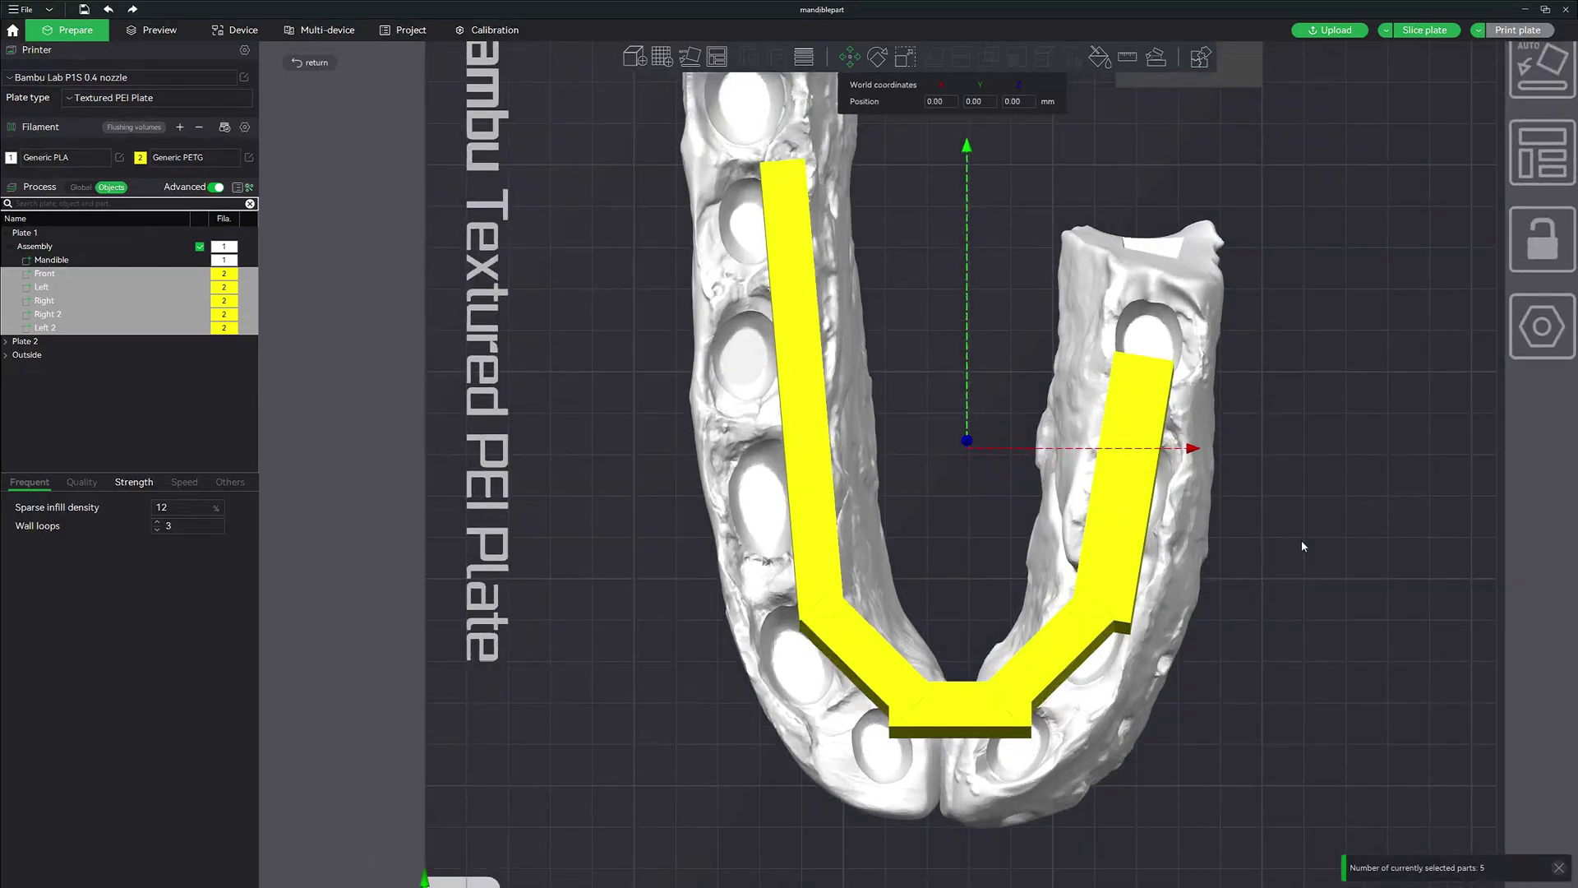
pyautogui.scroll(1, 1301, 540)
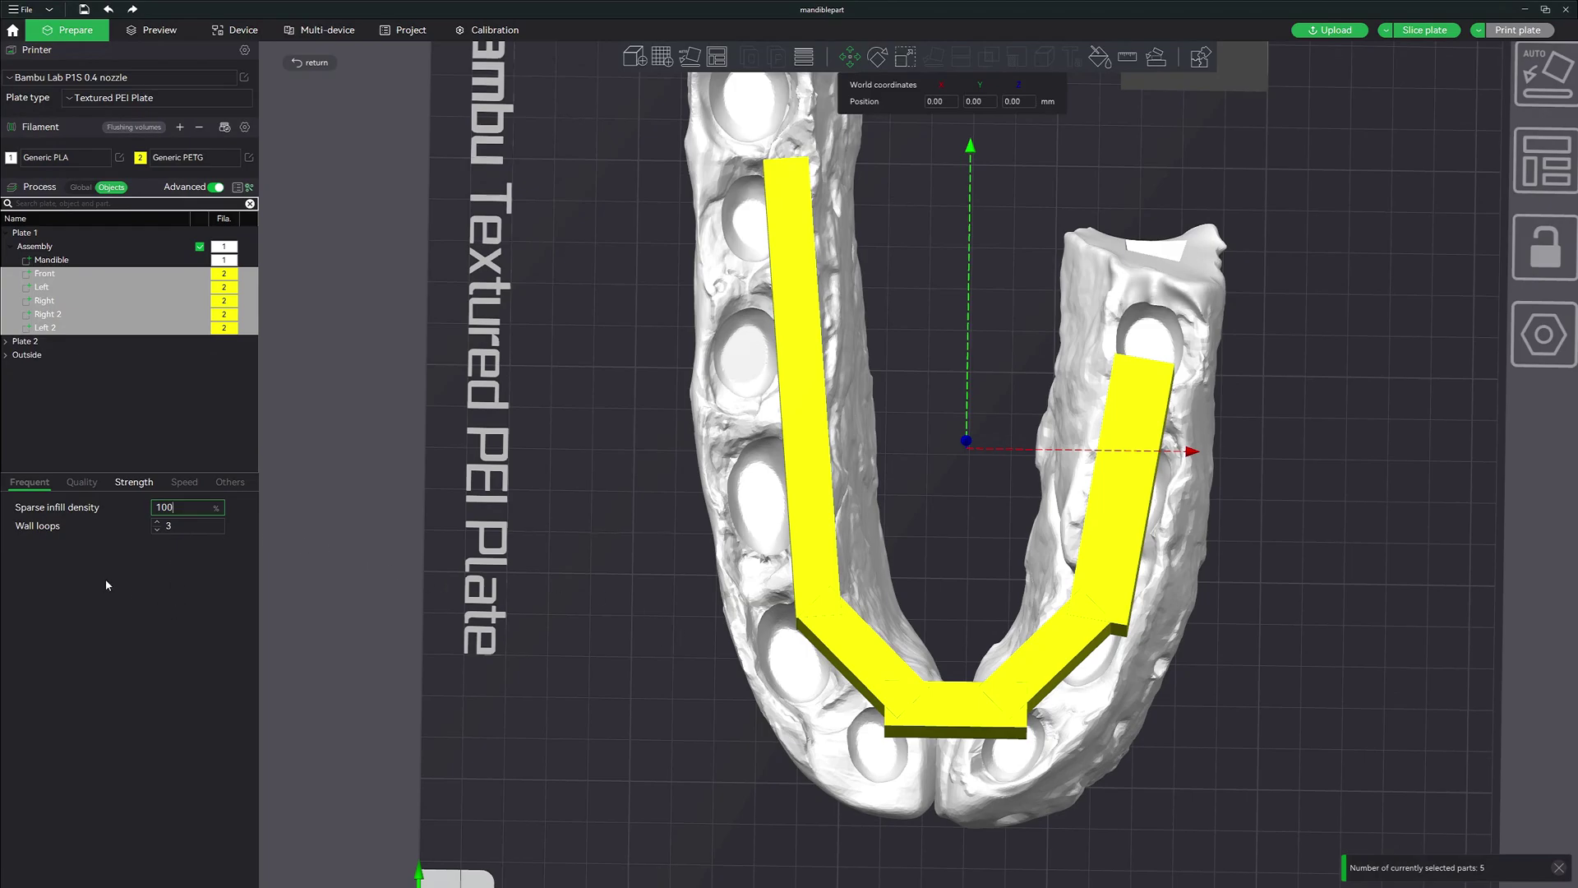
# Step: Confirm 100% sparse infill density for the bars and dismiss the Triangles infill warning
pyautogui.press('Tab')
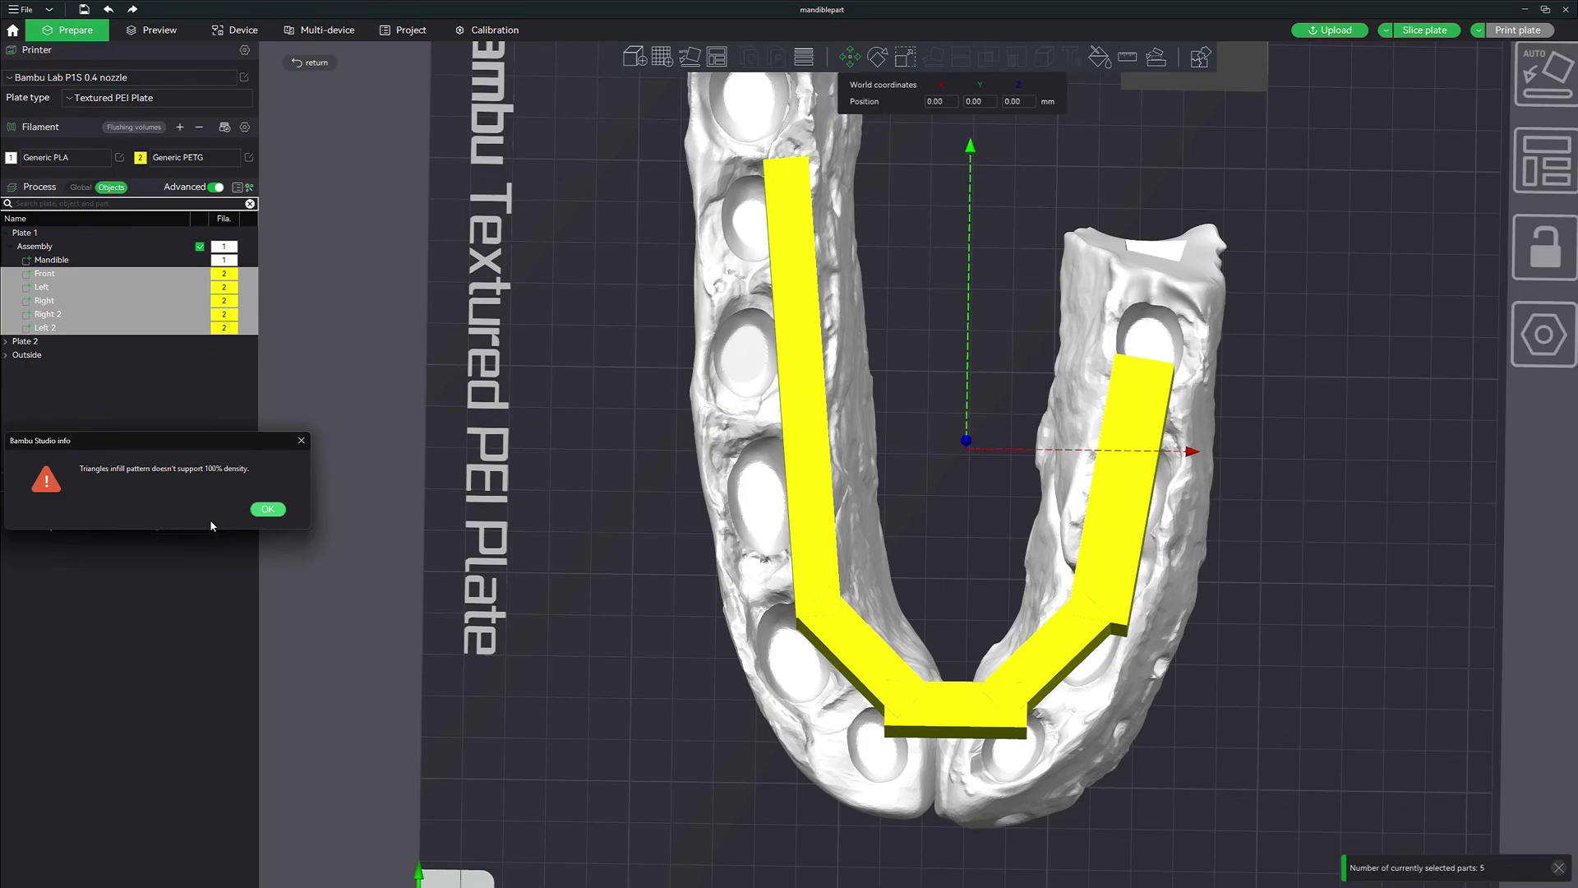
pyautogui.click(267, 510)
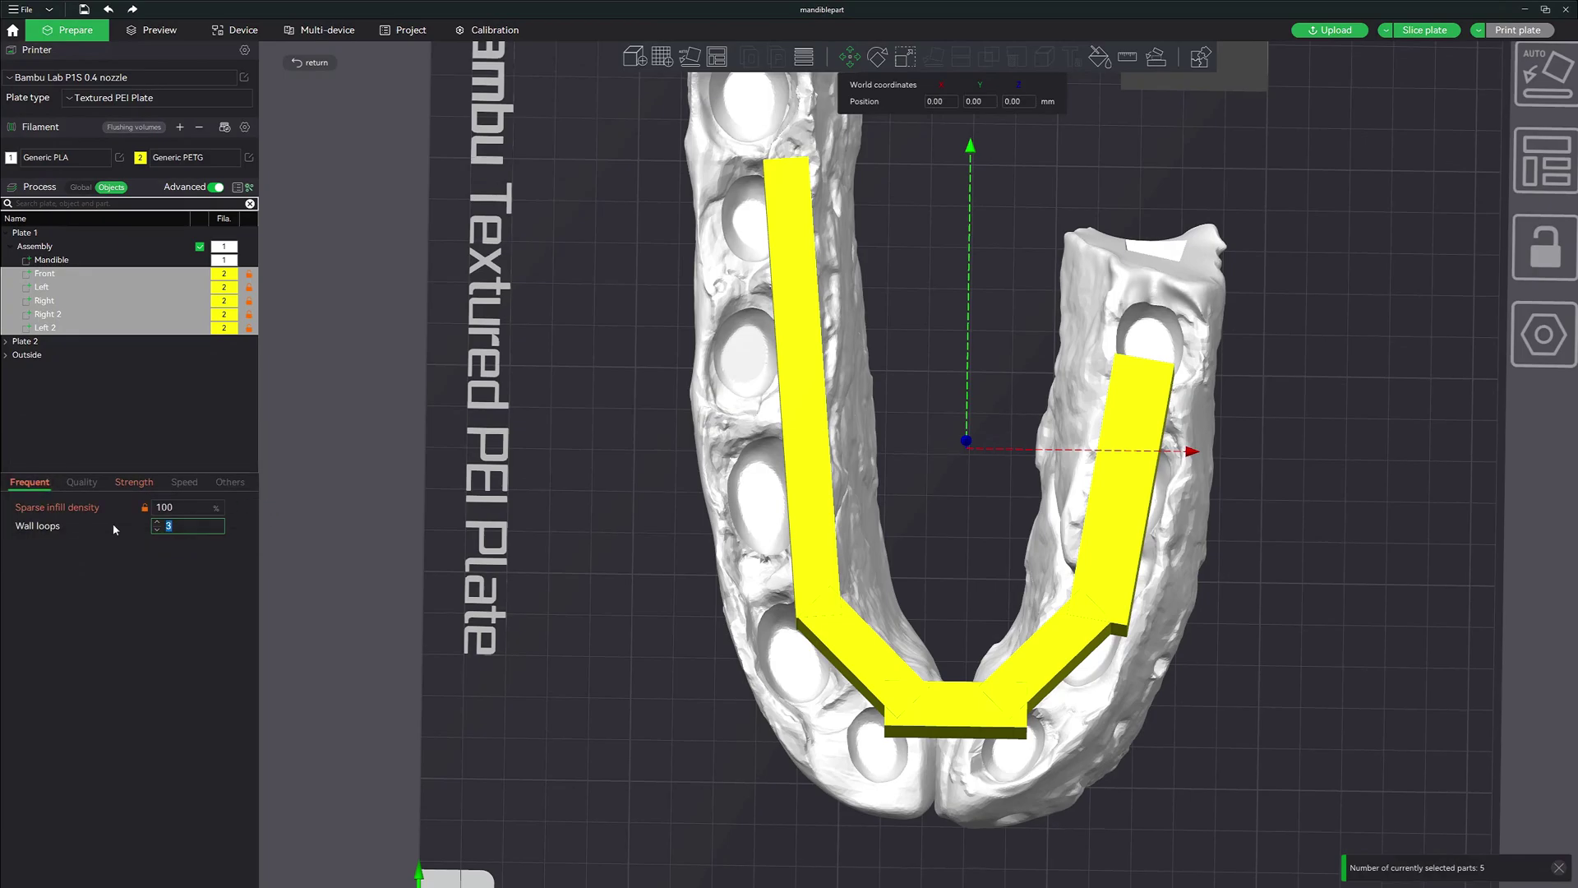
pyautogui.click(137, 485)
pyautogui.scroll(-1, 116, 739)
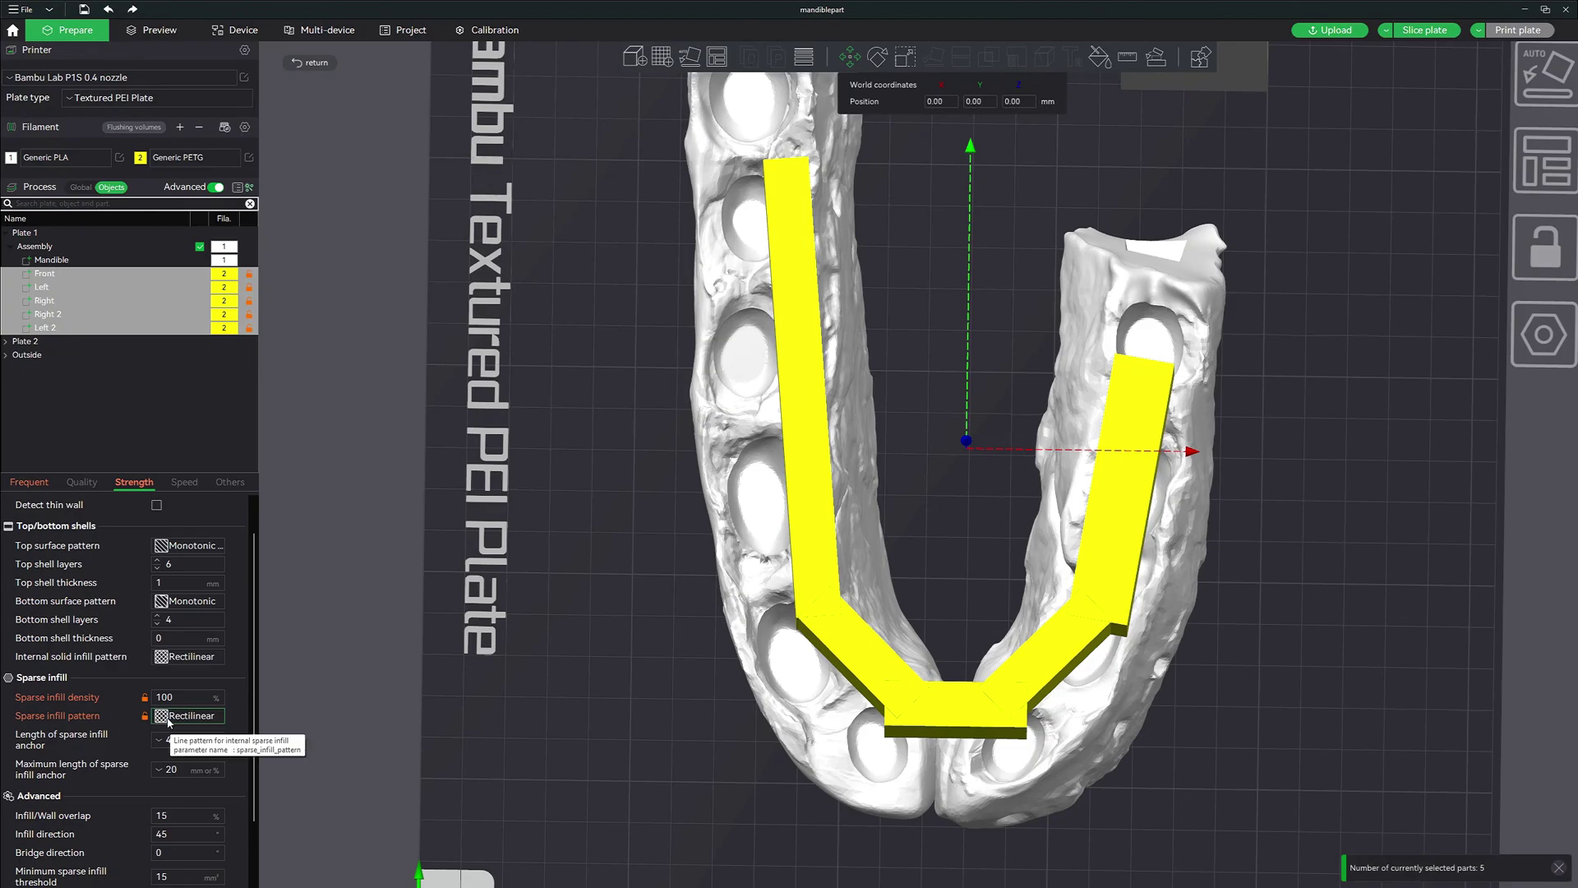
# Step: Switch the bars' sparse infill pattern to Concentric and show the sliced preview
pyautogui.click(198, 716)
pyautogui.click(200, 718)
pyautogui.click(198, 717)
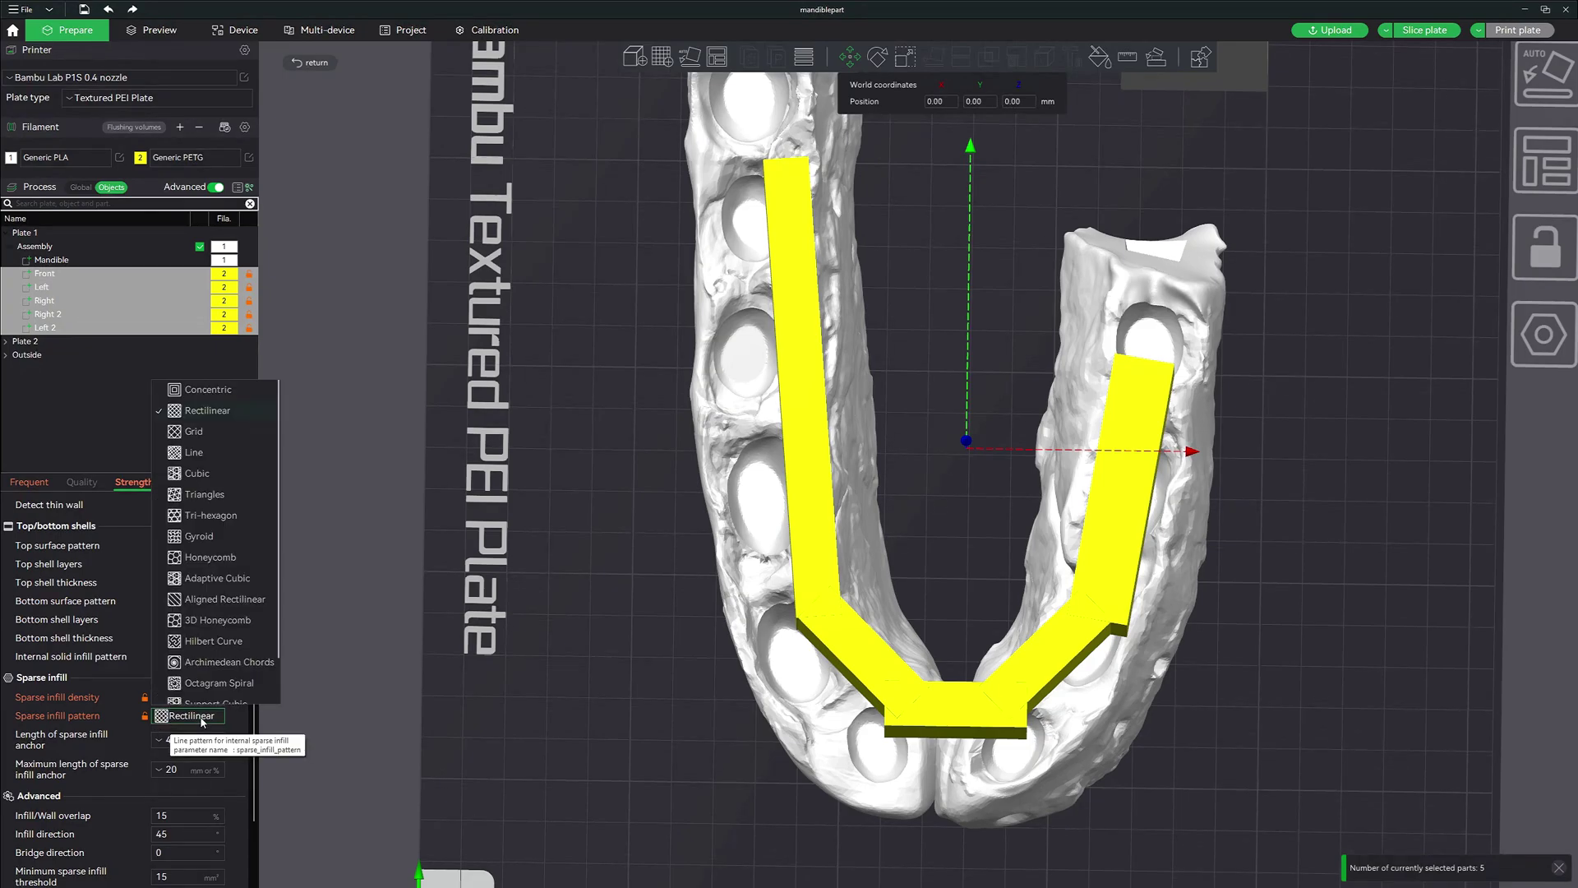
pyautogui.click(197, 390)
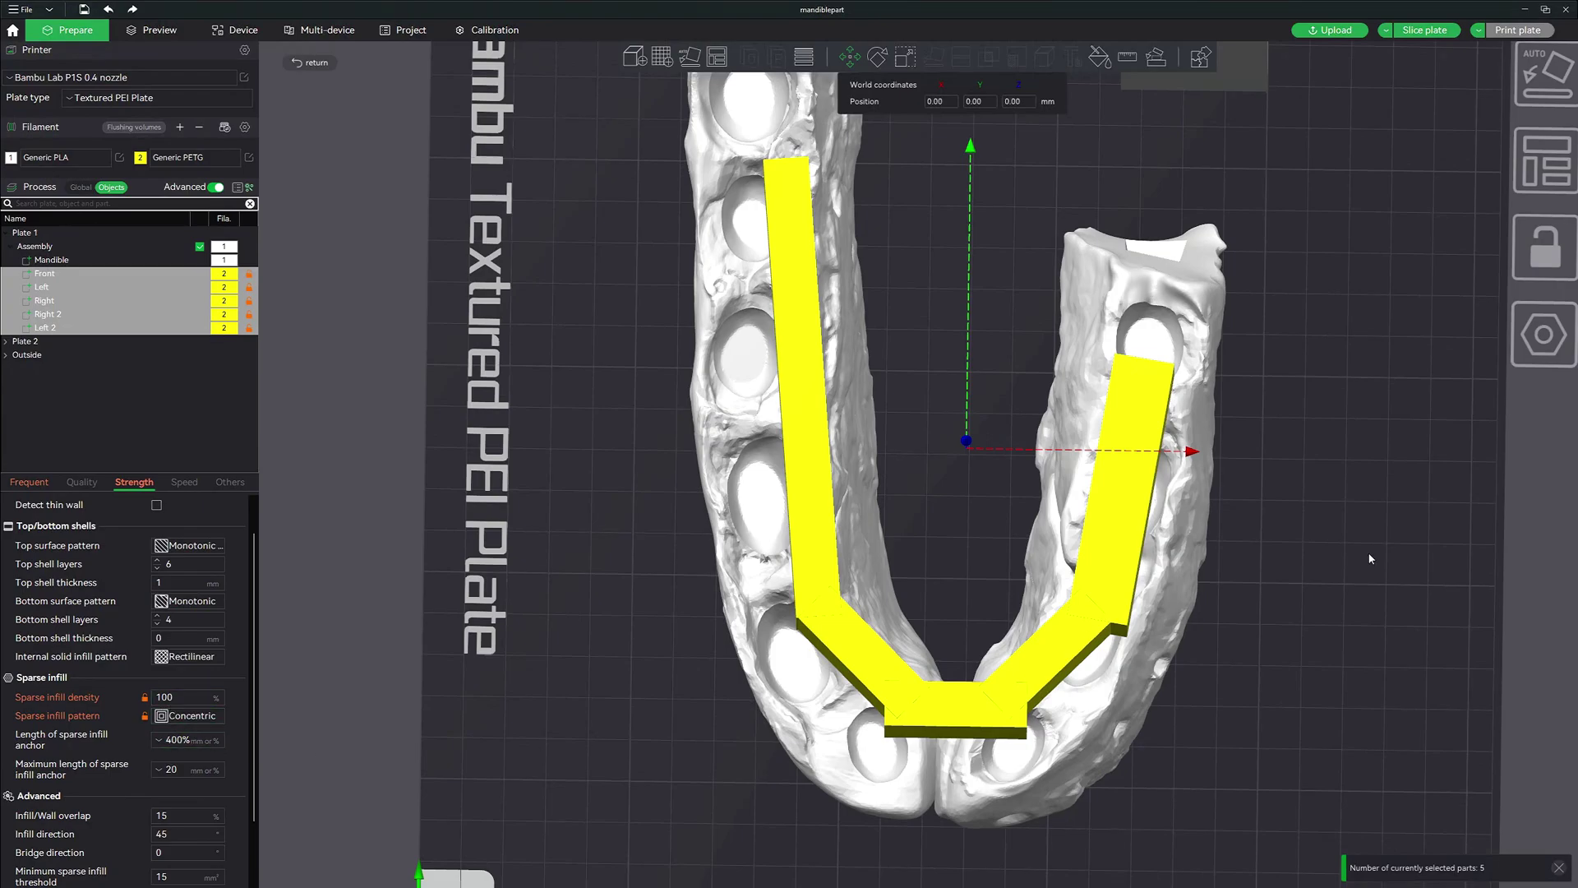
pyautogui.moveTo(1302, 528); pyautogui.dragTo(1315, 682)
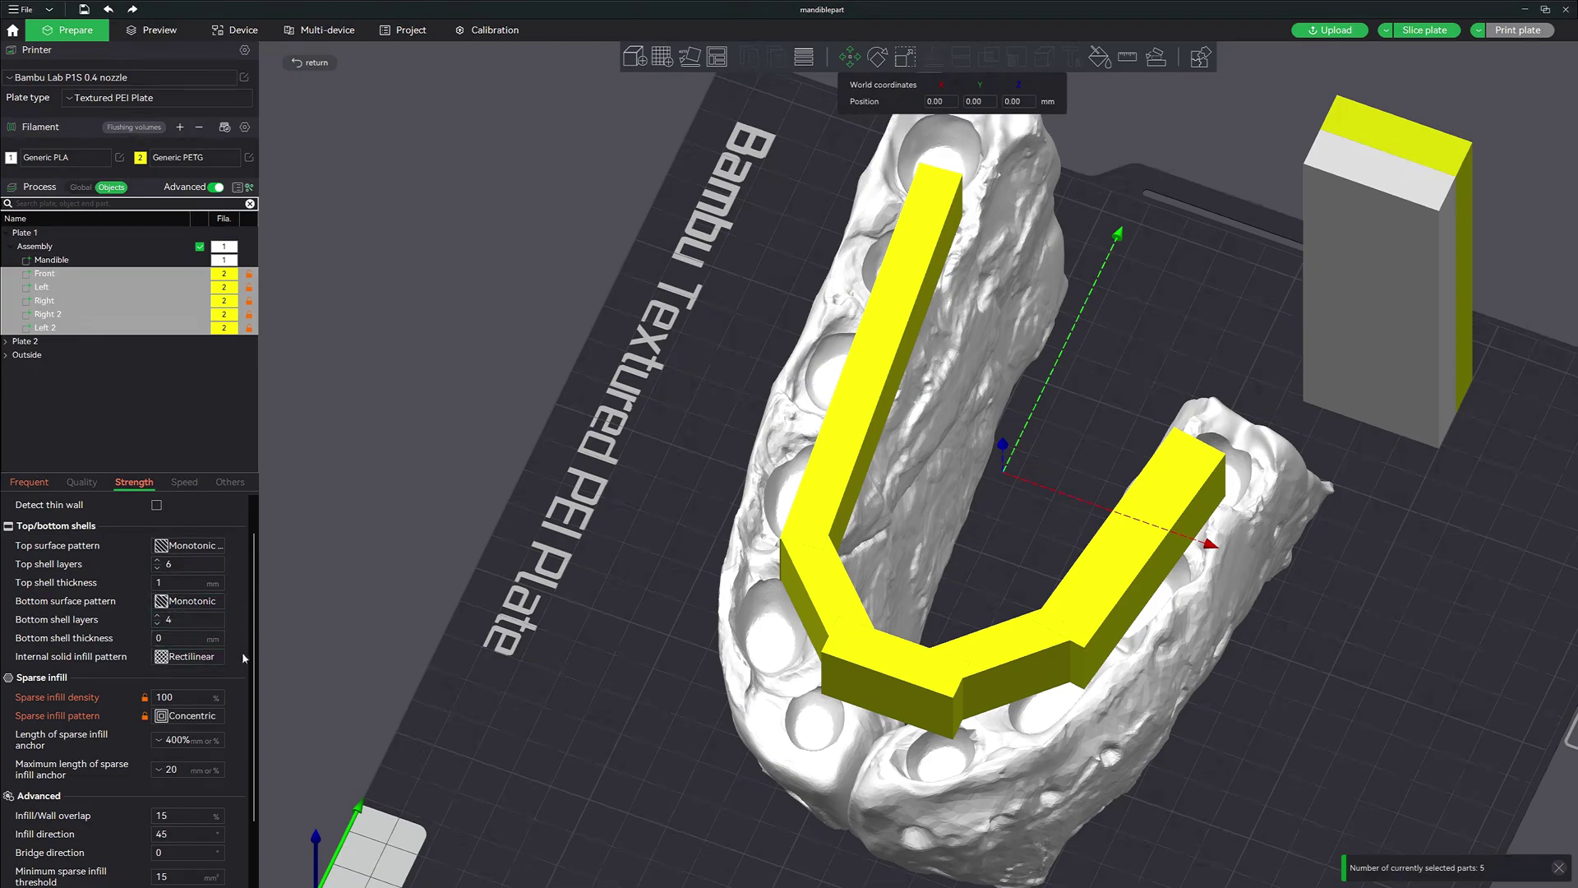
pyautogui.press('Tab')
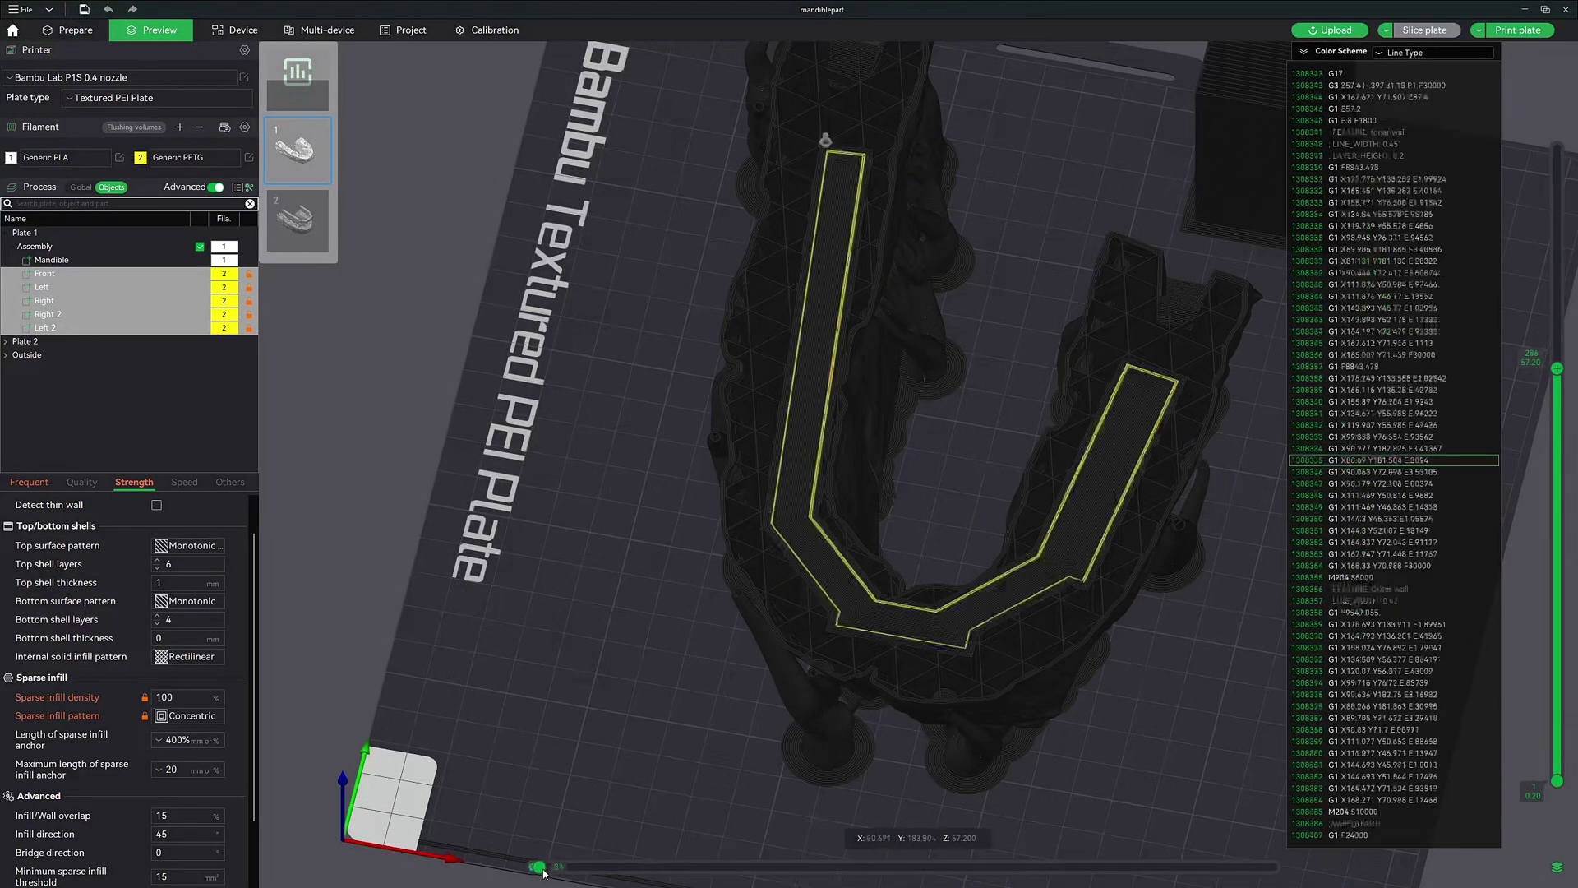
# Step: From the front view, lower the yellow bars about 10 mm (Z -9.99) back inside the mandible
pyautogui.moveTo(557, 873); pyautogui.dragTo(612, 874)
pyautogui.press('Tab')
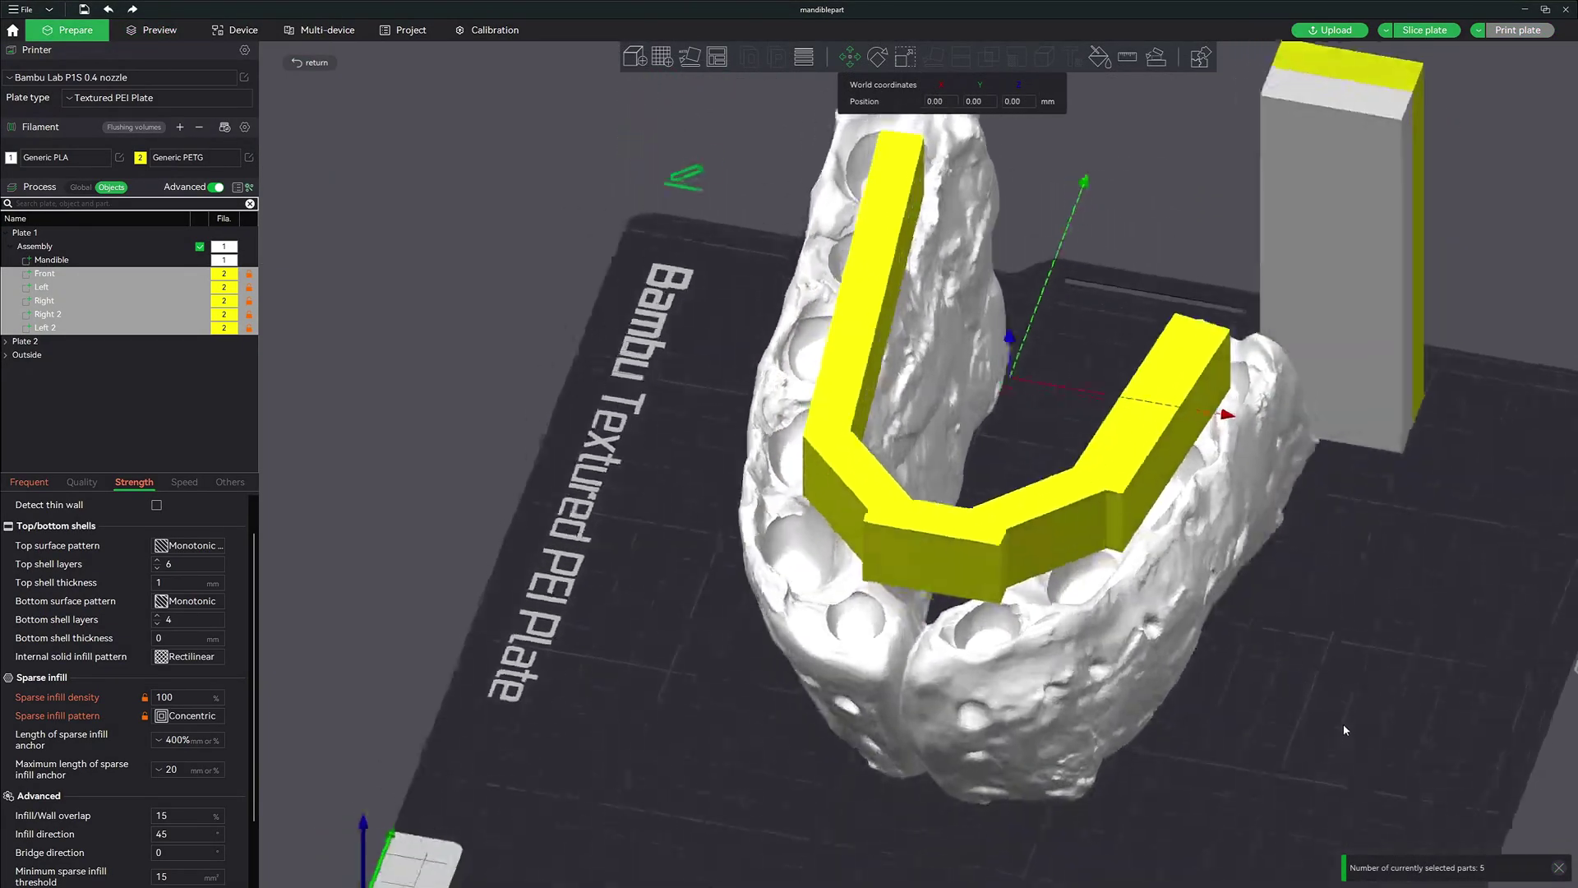
pyautogui.scroll(3, 1391, 604)
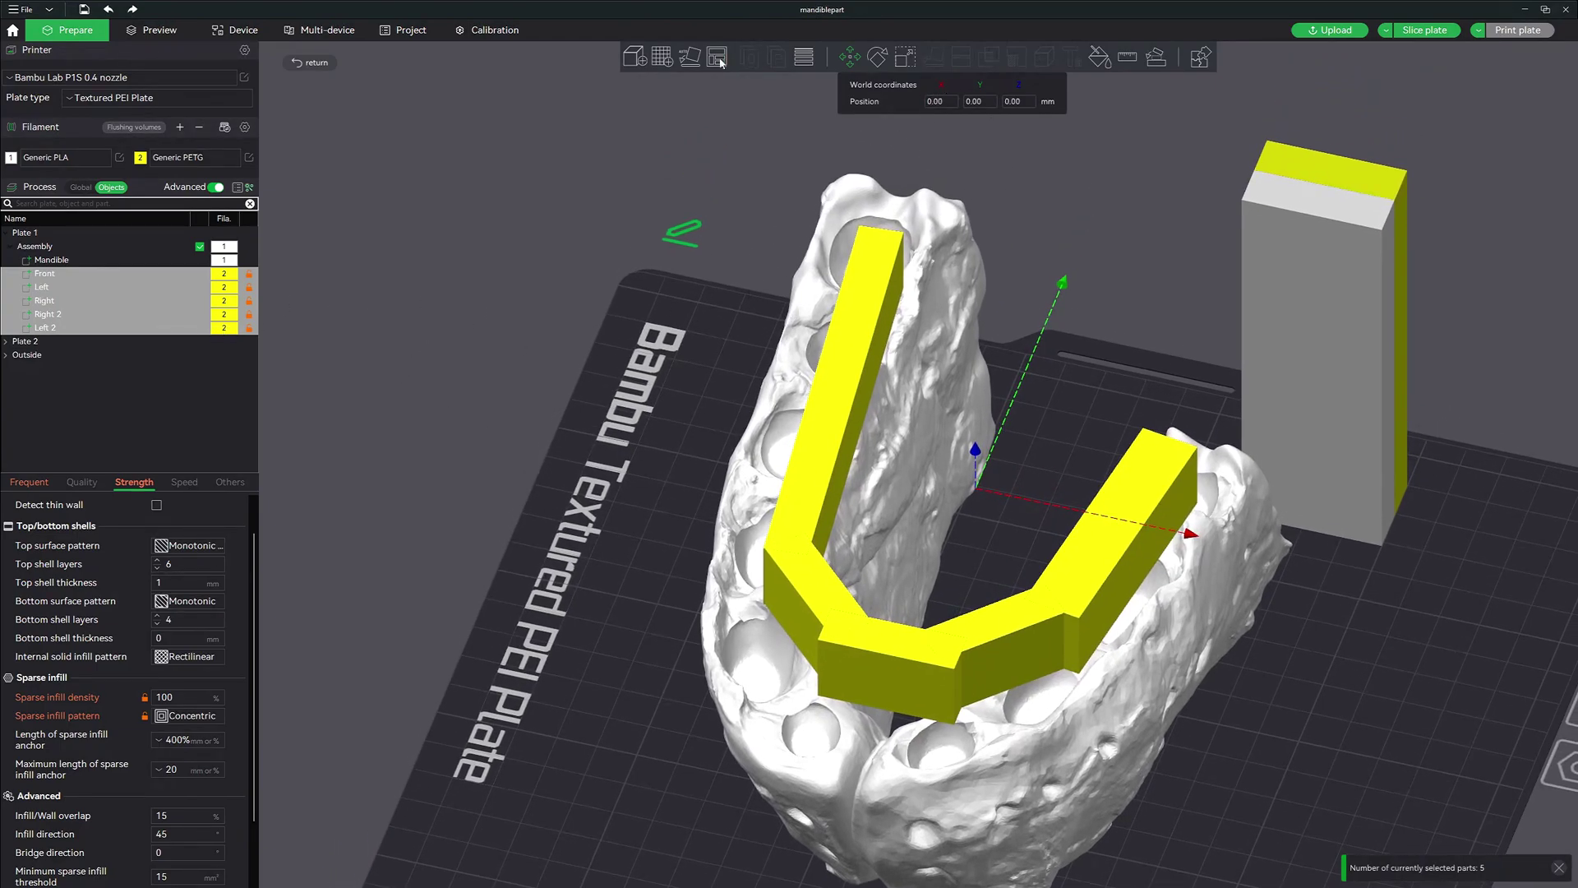
pyautogui.moveTo(1309, 549); pyautogui.dragTo(1001, 600)
pyautogui.moveTo(1224, 764); pyautogui.dragTo(1304, 712)
pyautogui.press('3')
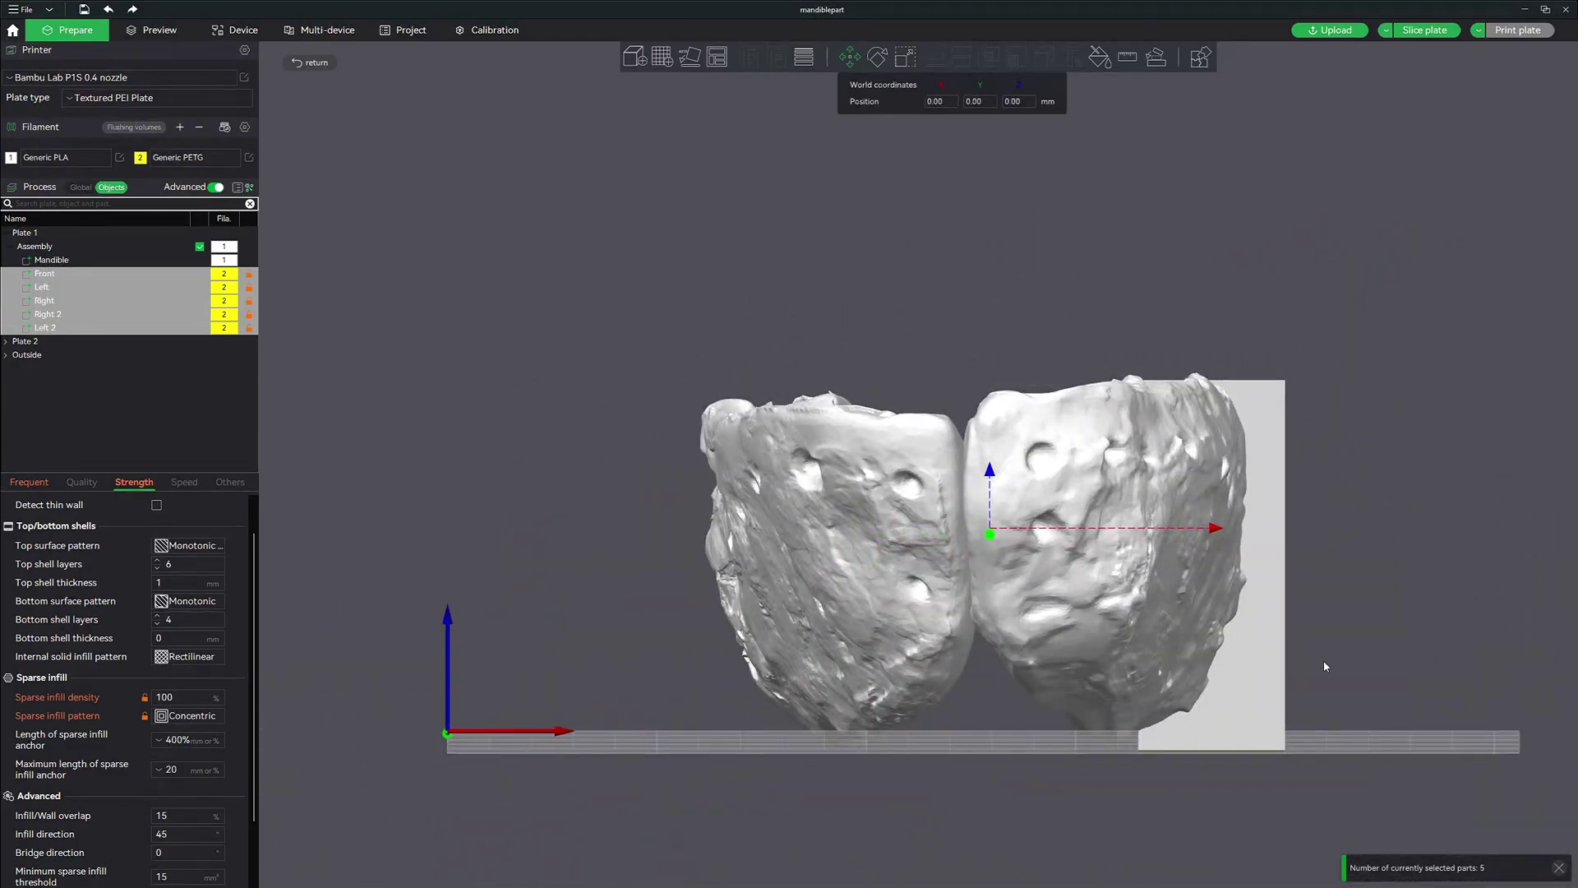
pyautogui.moveTo(988, 470)
pyautogui.mouseDown()
pyautogui.moveTo(992, 521)
pyautogui.moveTo(991, 478)
pyautogui.mouseUp()
pyautogui.moveTo(1385, 593); pyautogui.dragTo(1384, 630)
# Step: Slice plate 1, colour it by Line Type, and lower the layer slider to expose the skeleton
pyautogui.click(1420, 30)
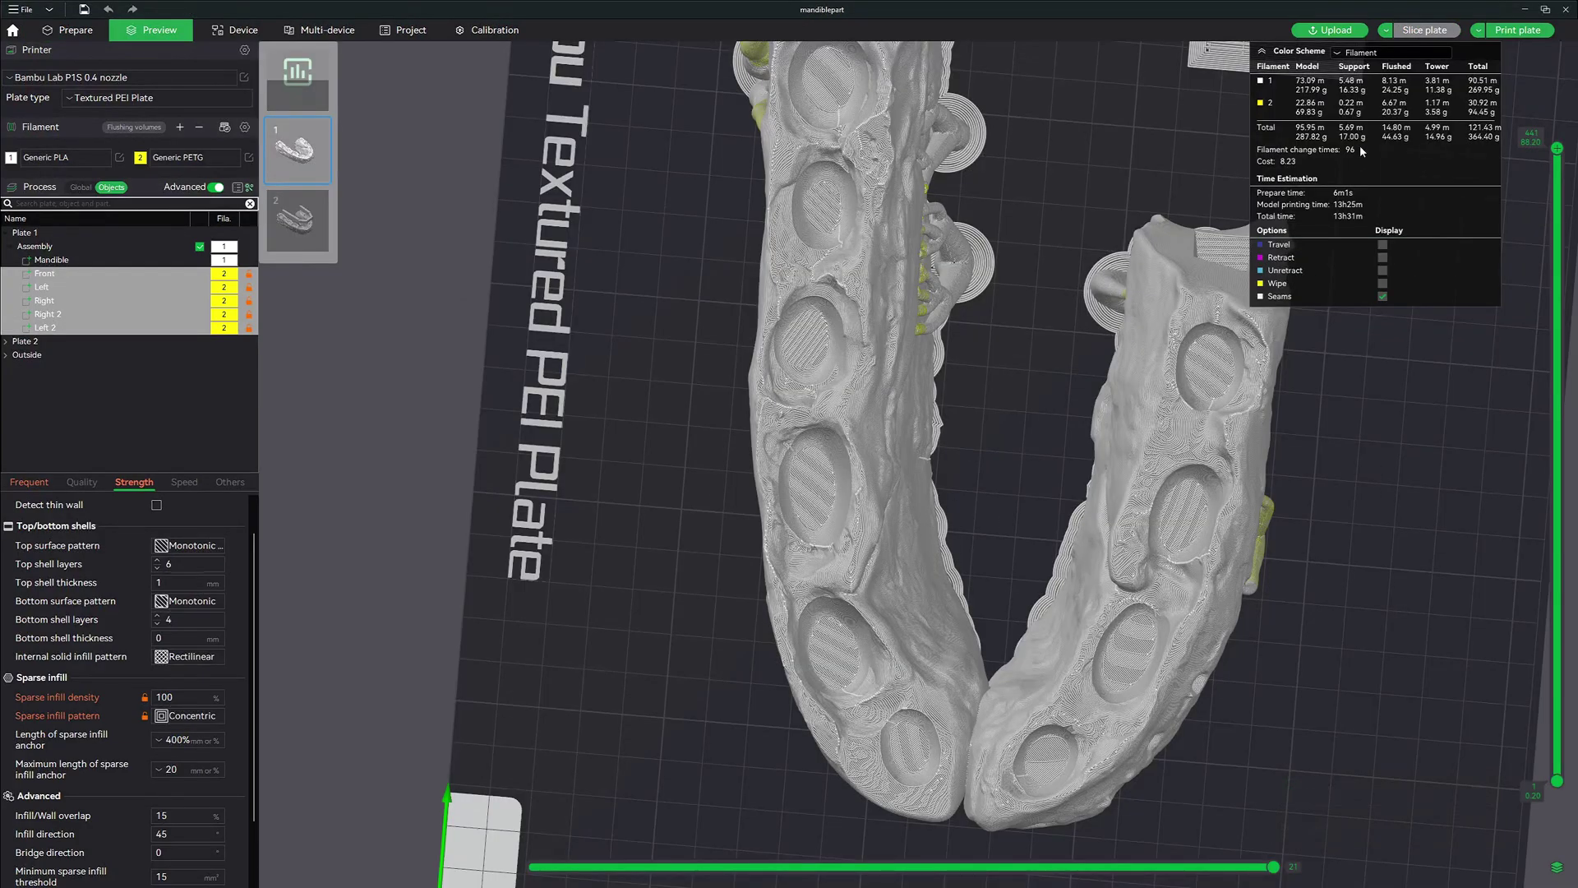
pyautogui.click(1388, 53)
pyautogui.click(1373, 69)
pyautogui.moveTo(1383, 487); pyautogui.dragTo(1336, 483)
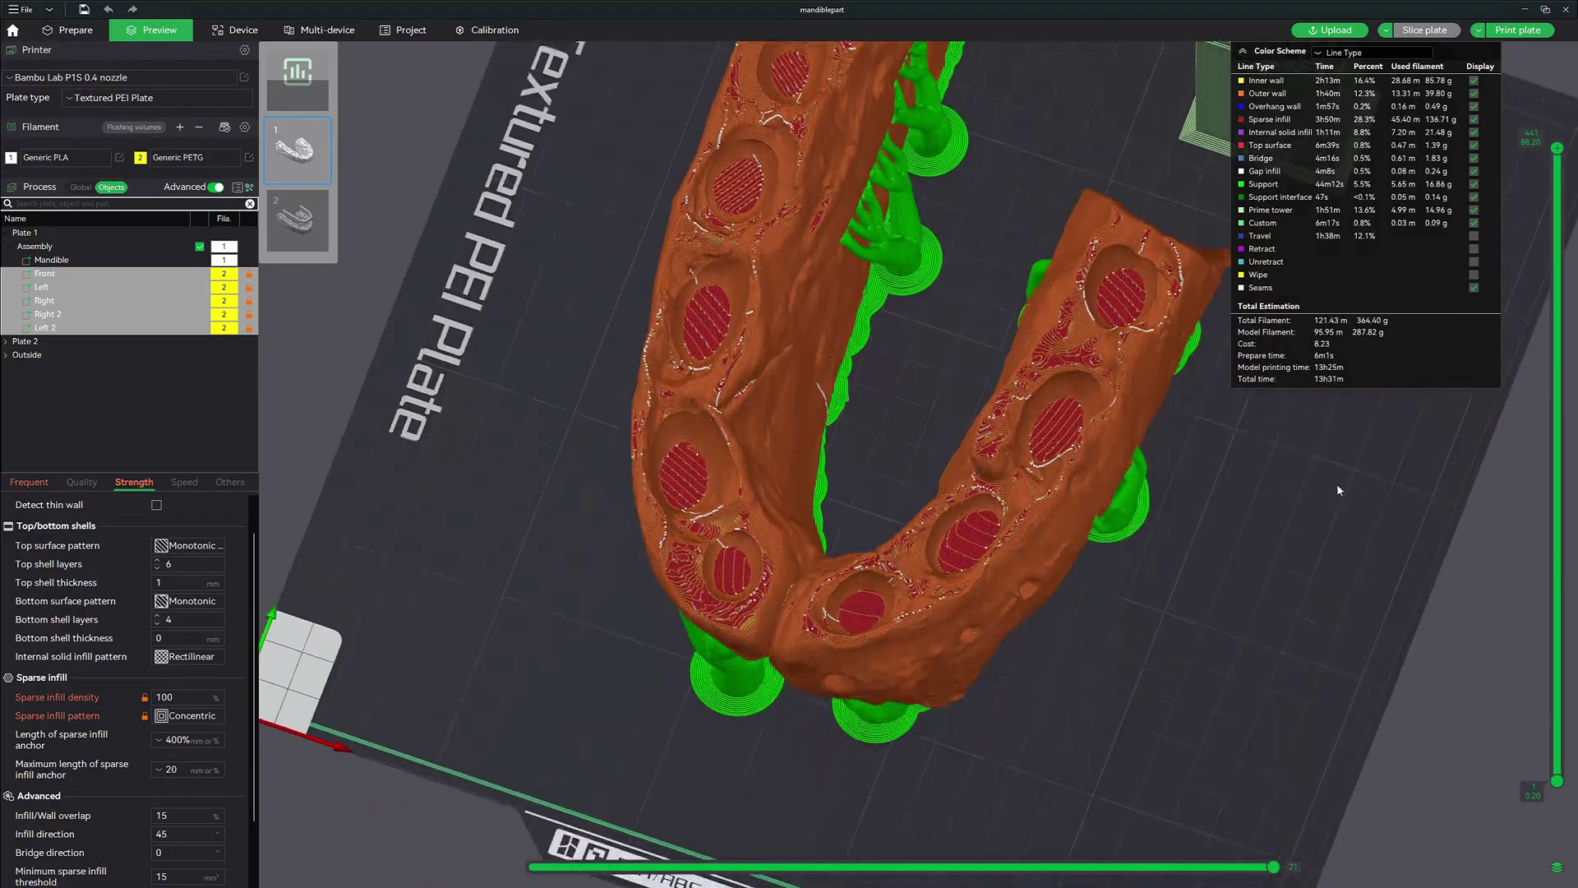
pyautogui.moveTo(1558, 156); pyautogui.dragTo(1563, 371)
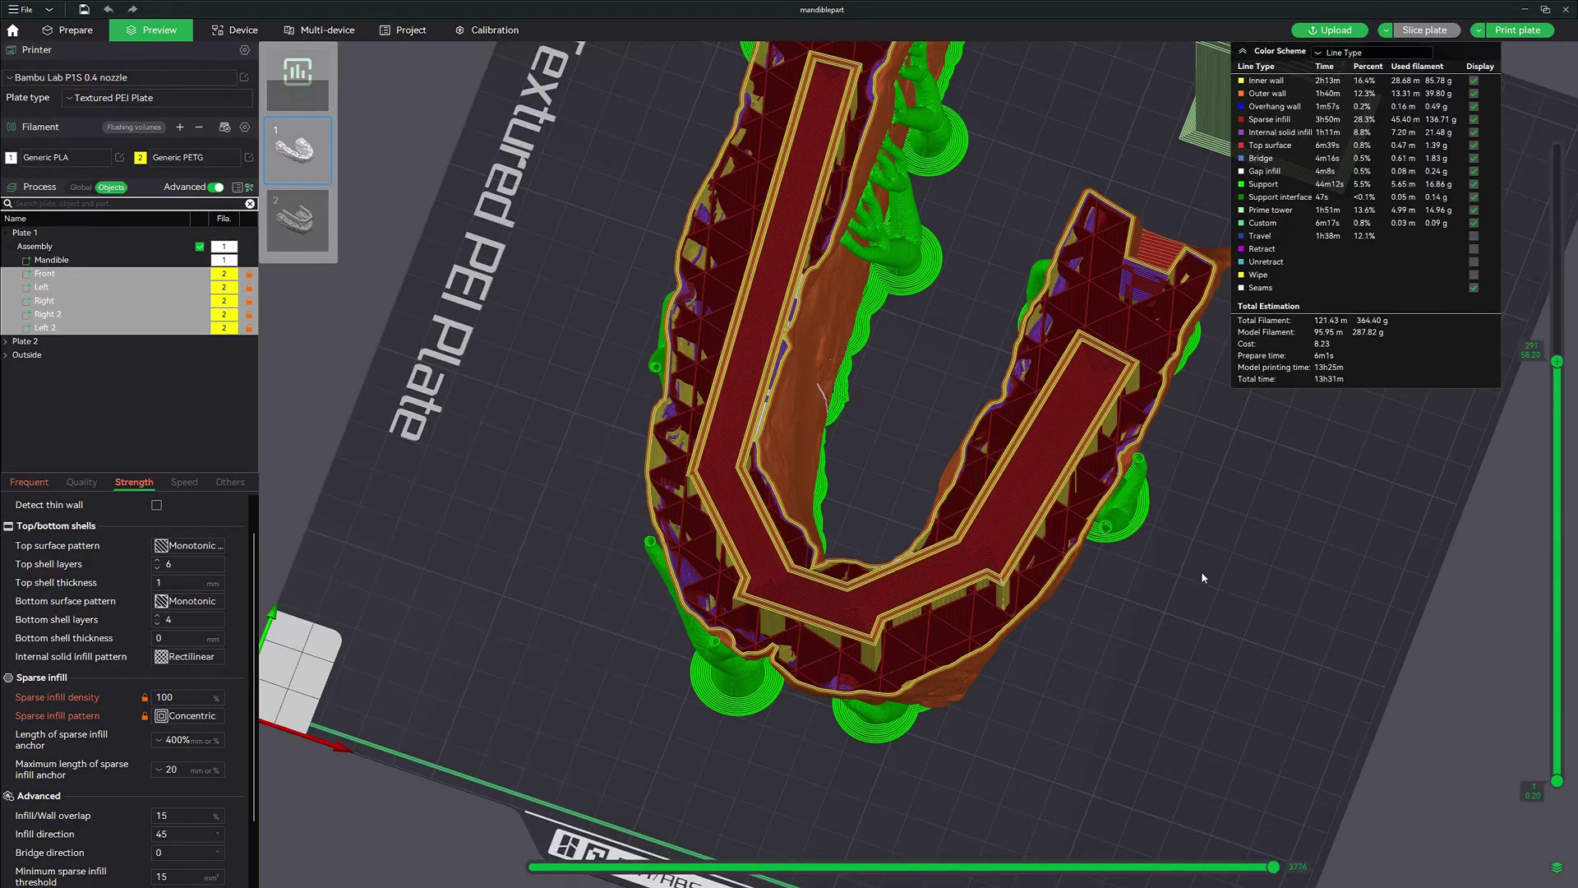
pyautogui.press('1')
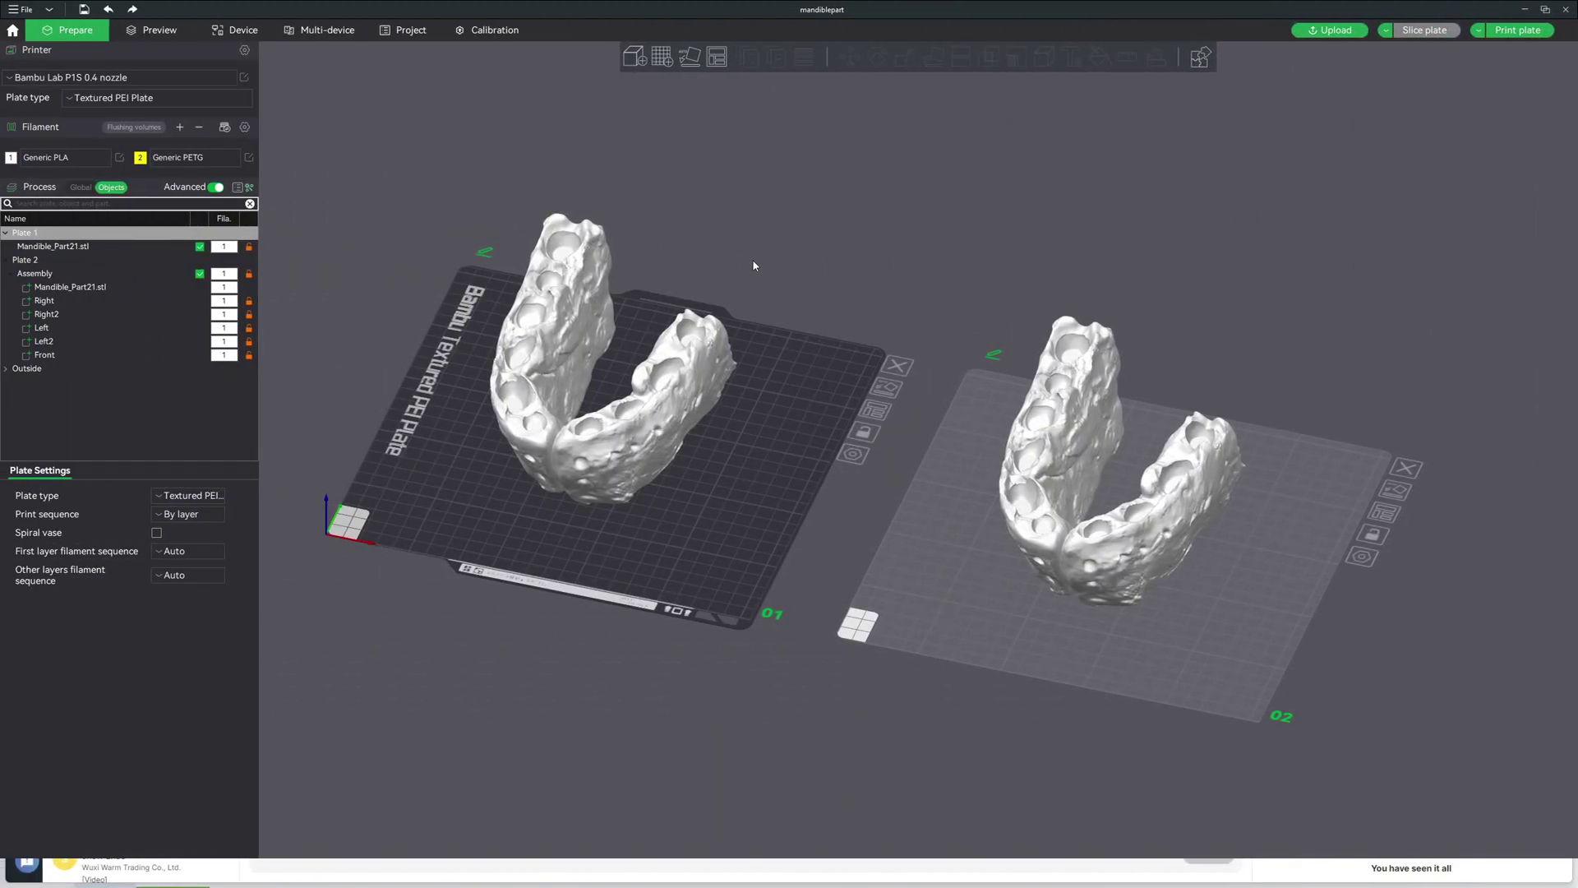
# Step: Check infill density on plate 1's mandible, plate 2's mandible and five skeleton parts, then preview plate 1
pyautogui.click(534, 415)
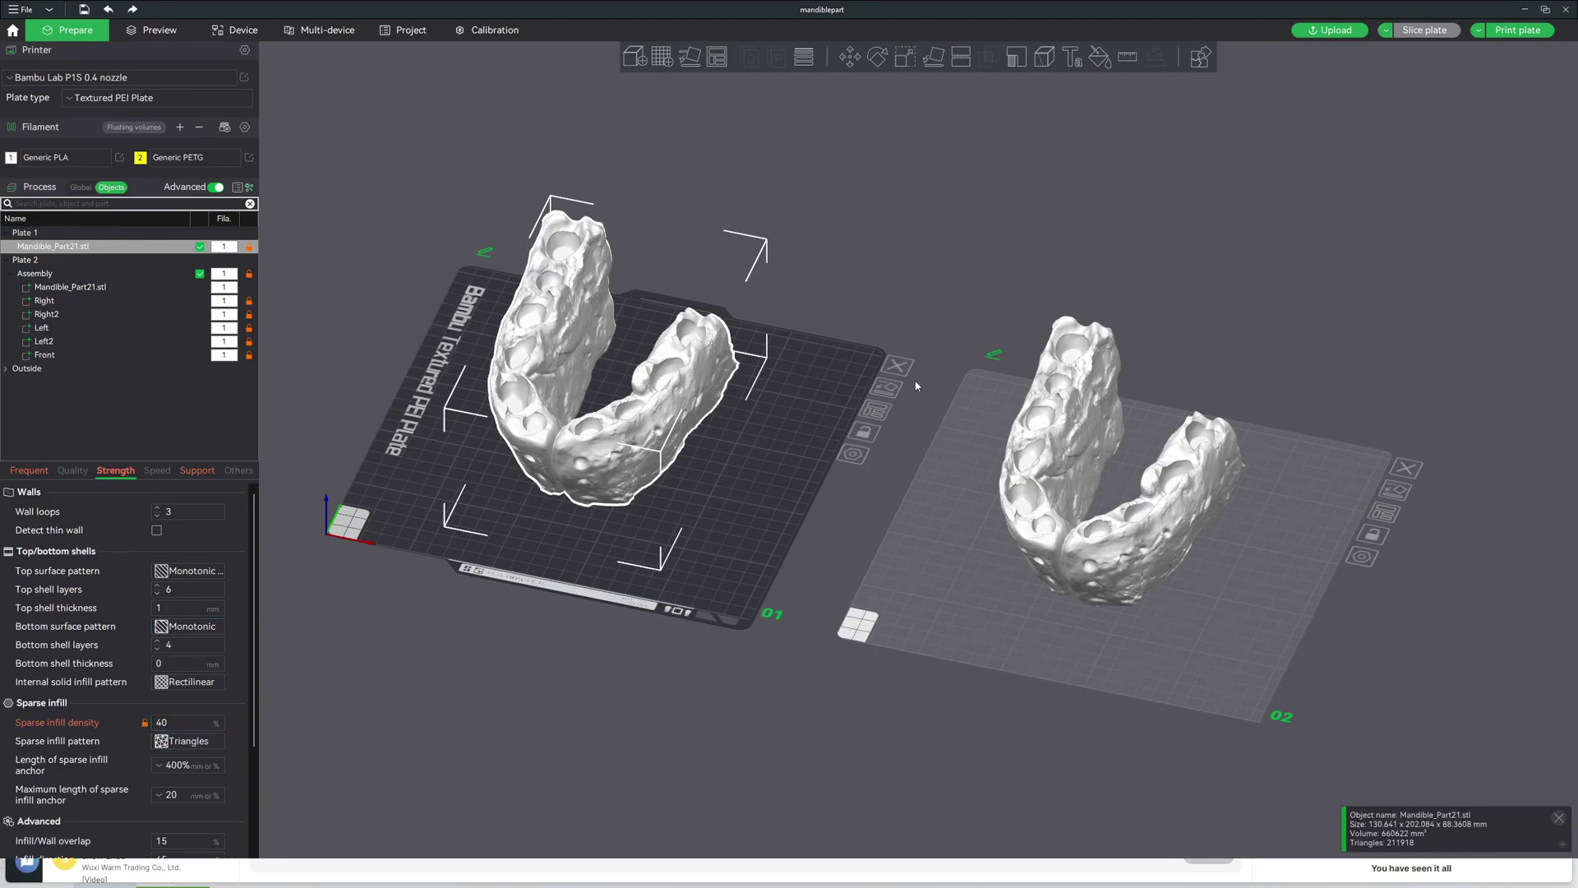
pyautogui.click(1034, 457)
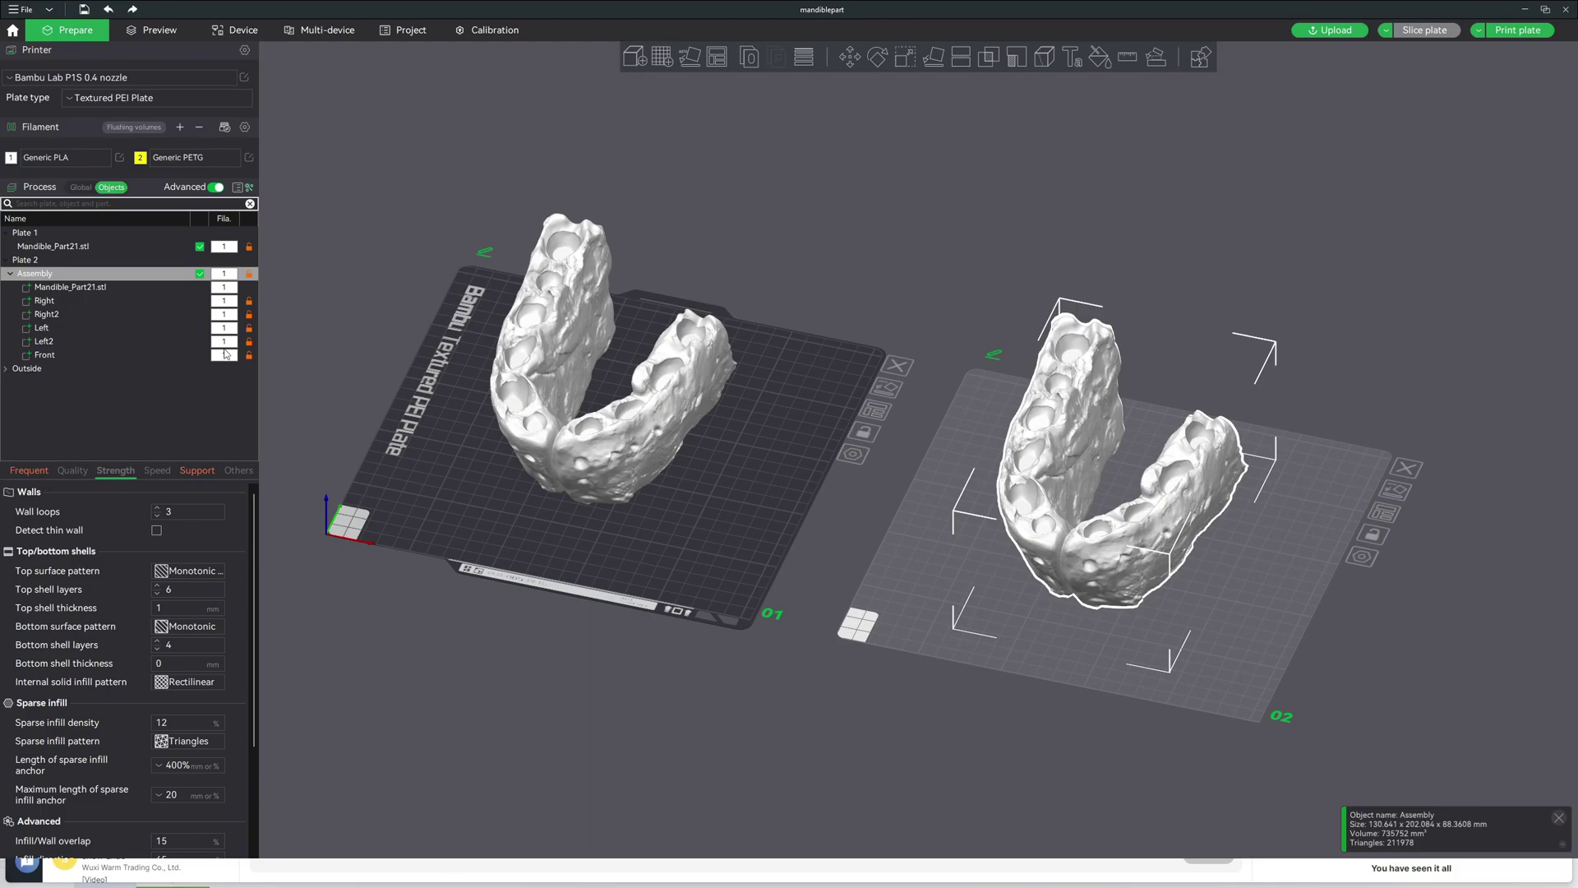
pyautogui.click(72, 288)
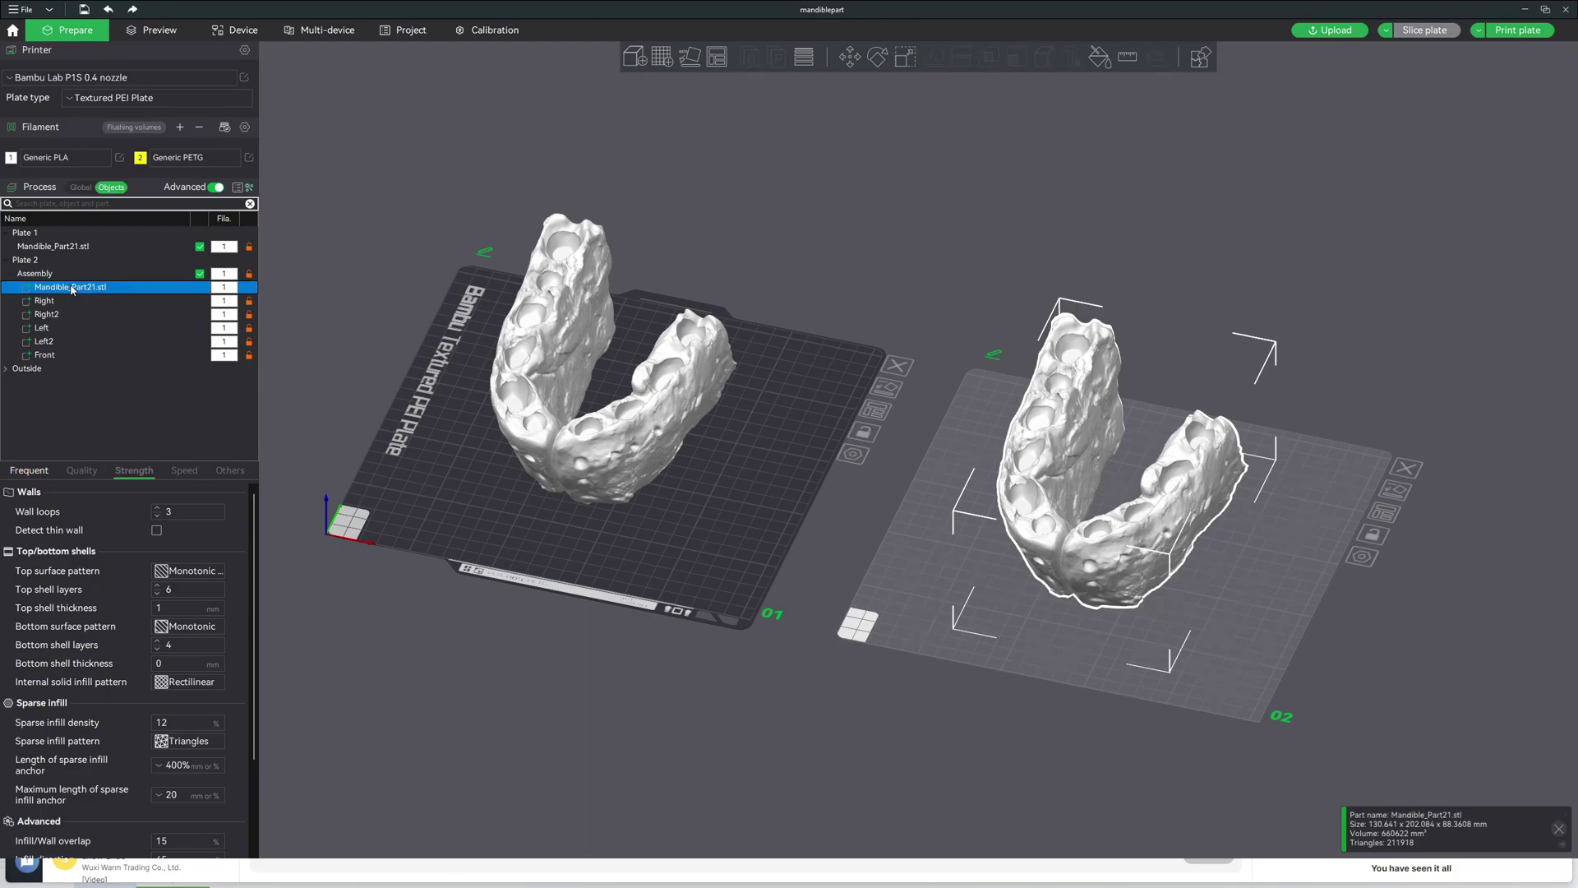
pyautogui.click(33, 470)
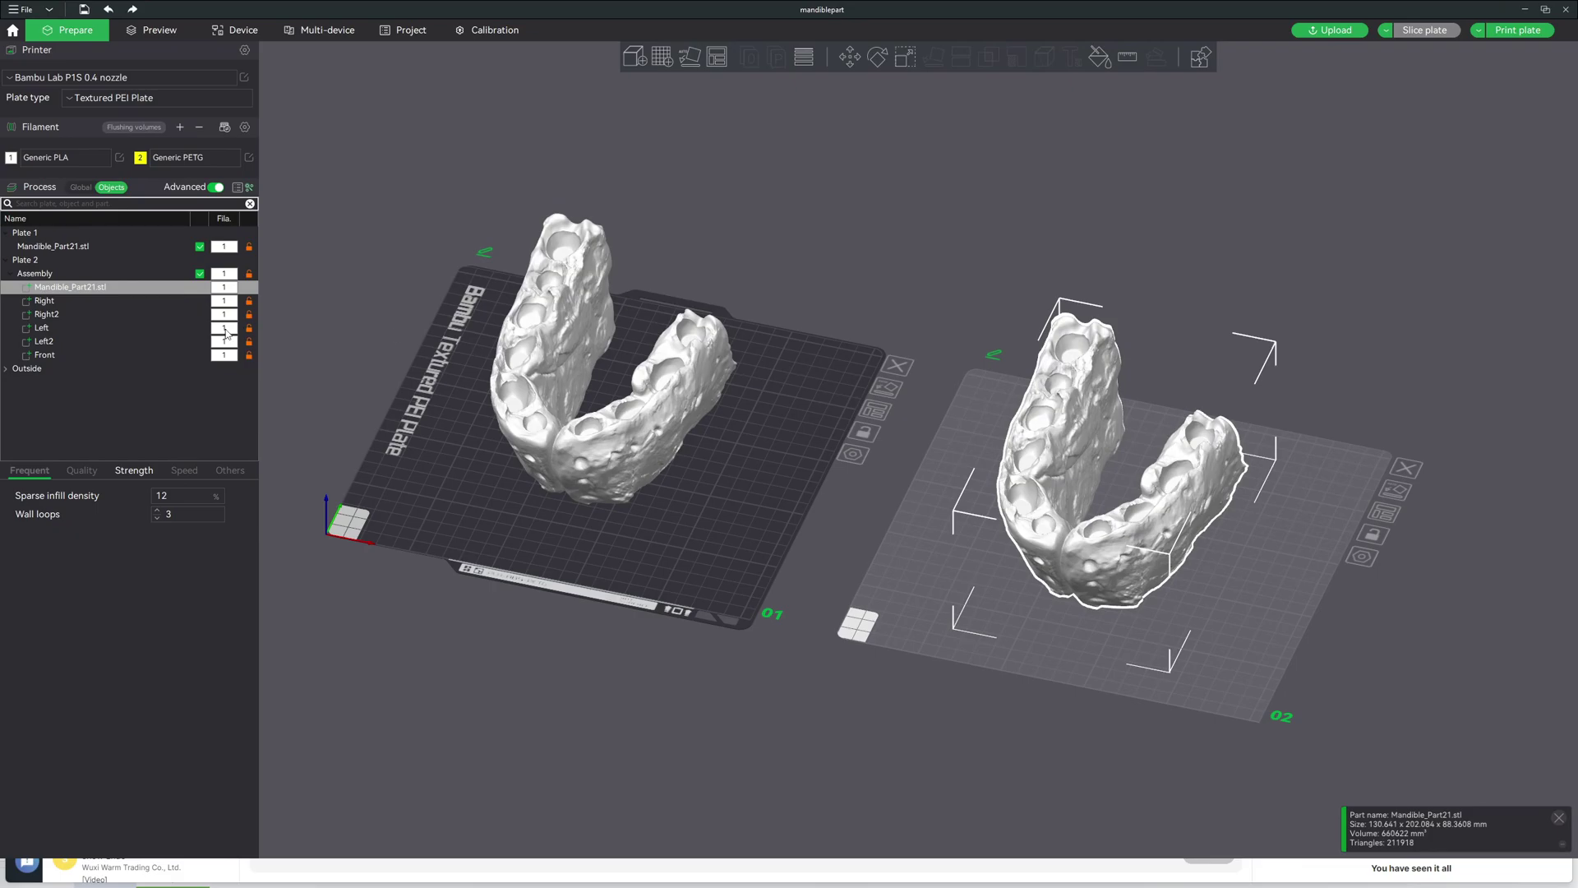
pyautogui.click(47, 302)
pyautogui.keyDown('shift'); pyautogui.click(46, 355); pyautogui.keyUp('shift')
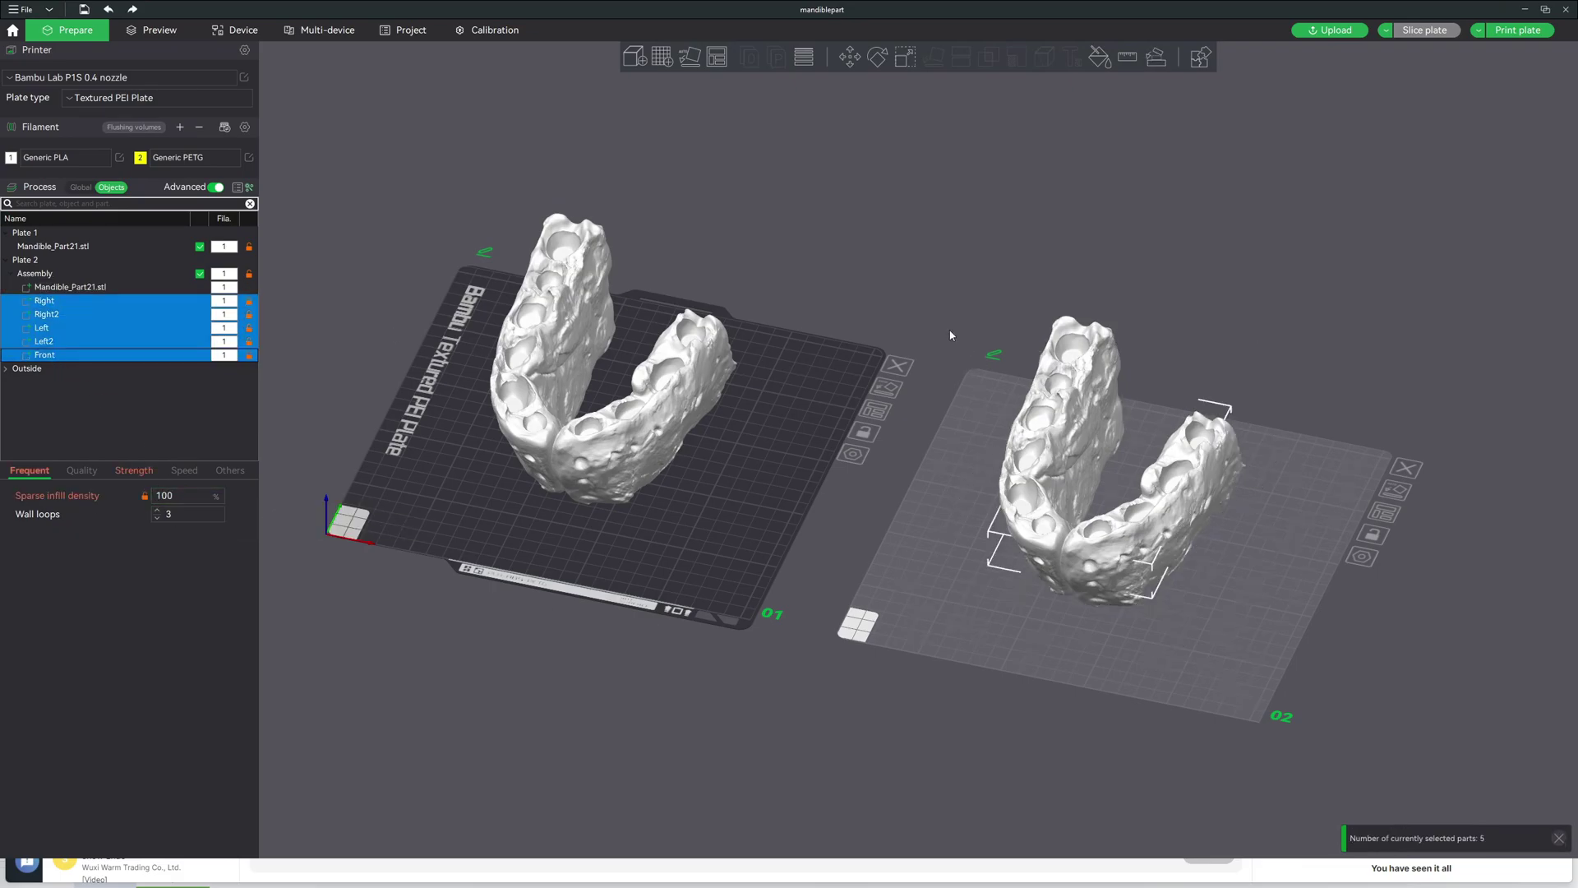
pyautogui.click(944, 254)
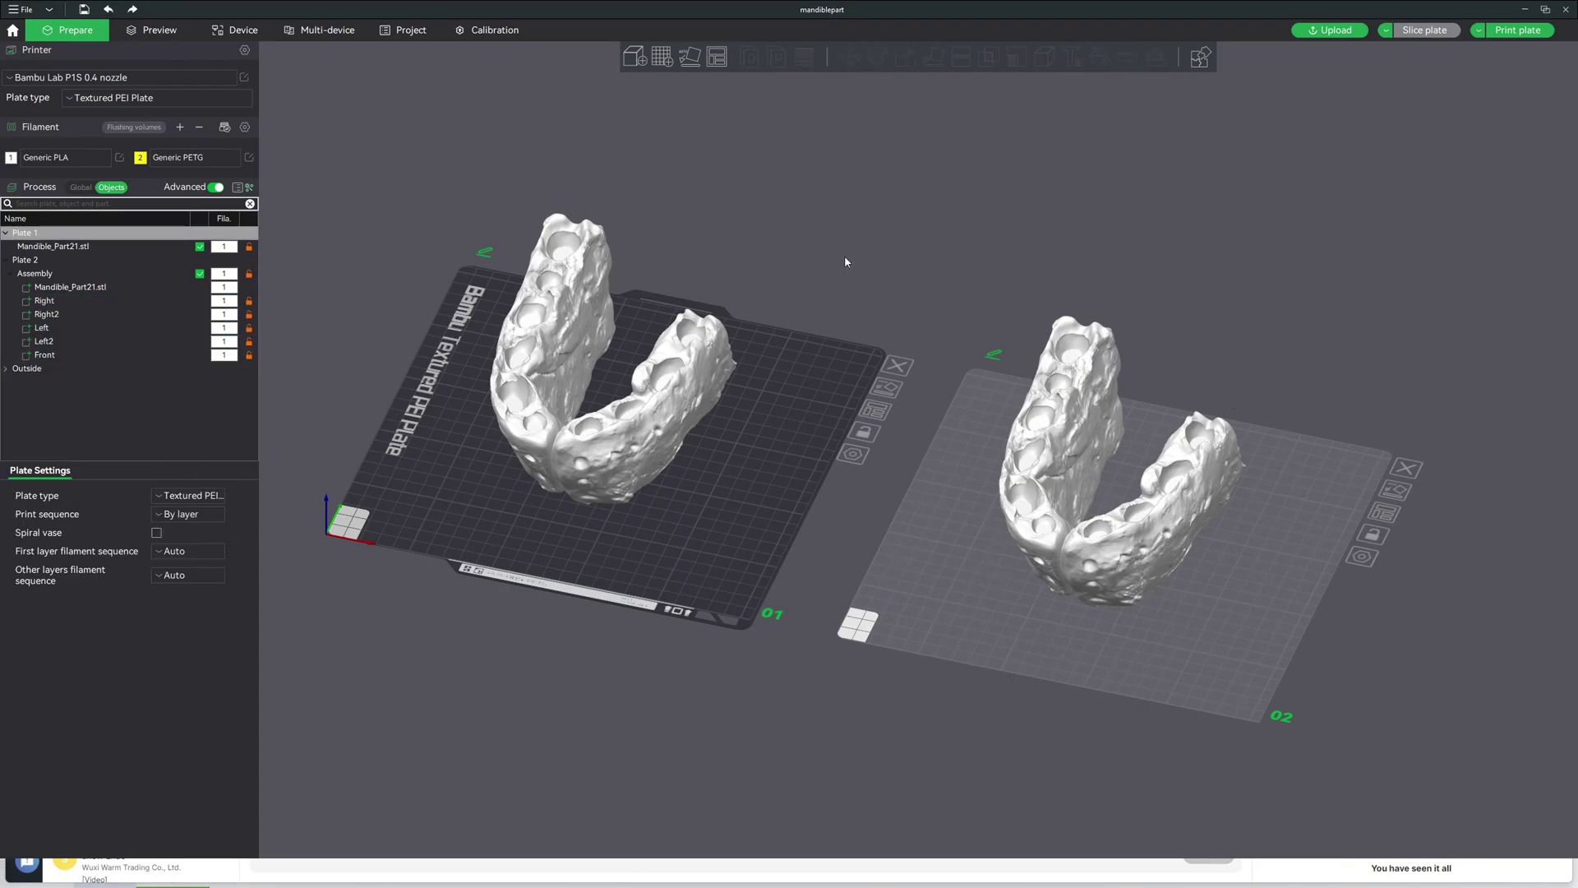
pyautogui.press('Tab')
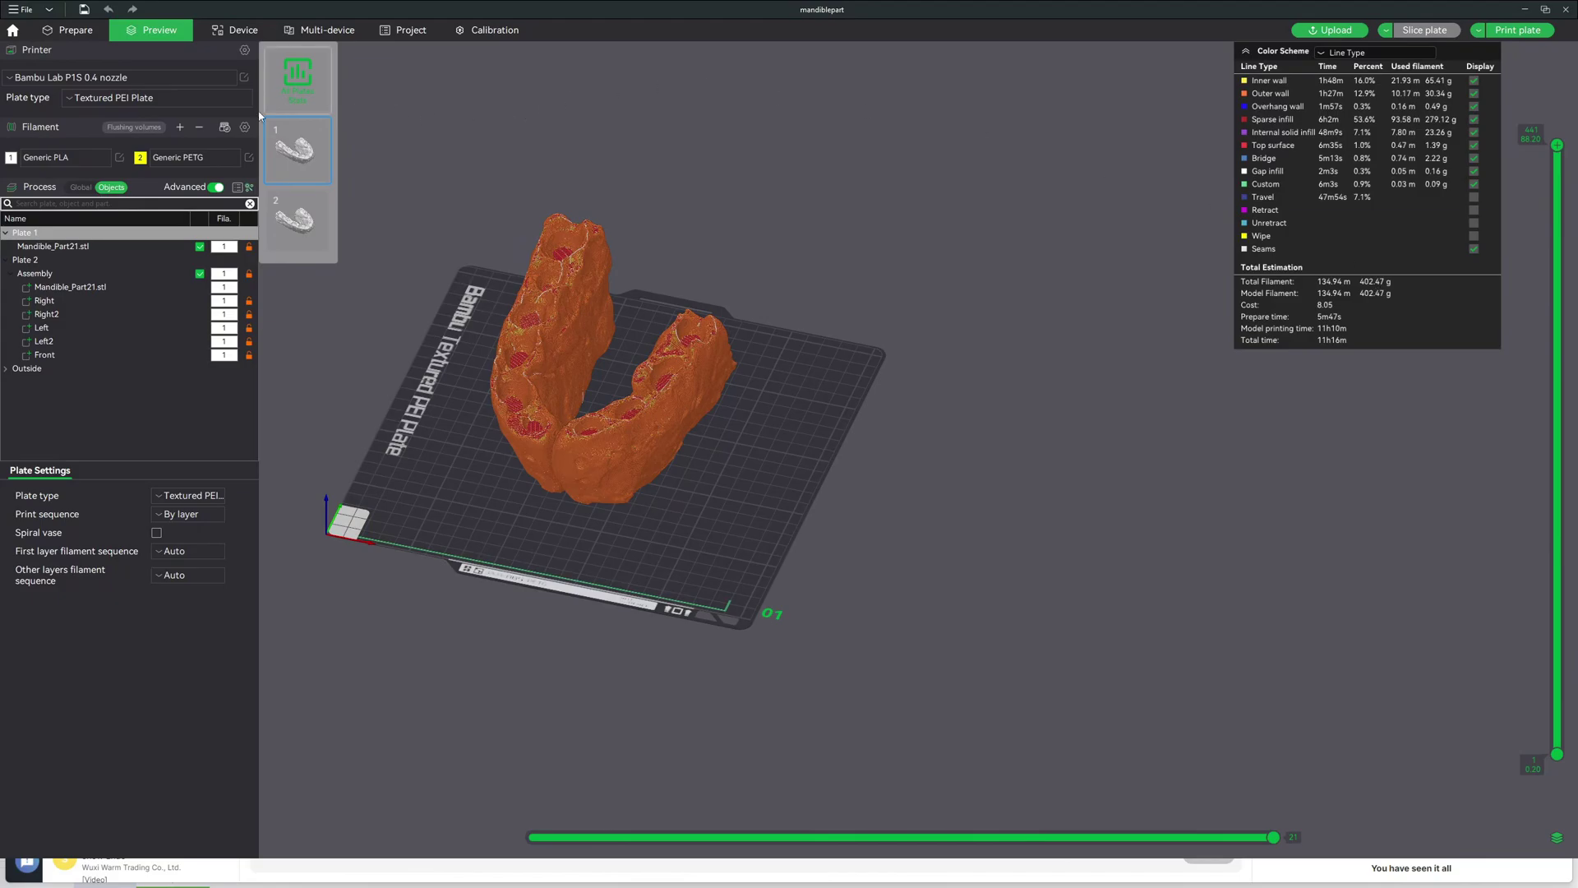
# Step: Select plate 2 in Prepare and slice it for preview
pyautogui.click(76, 30)
pyautogui.click(933, 524)
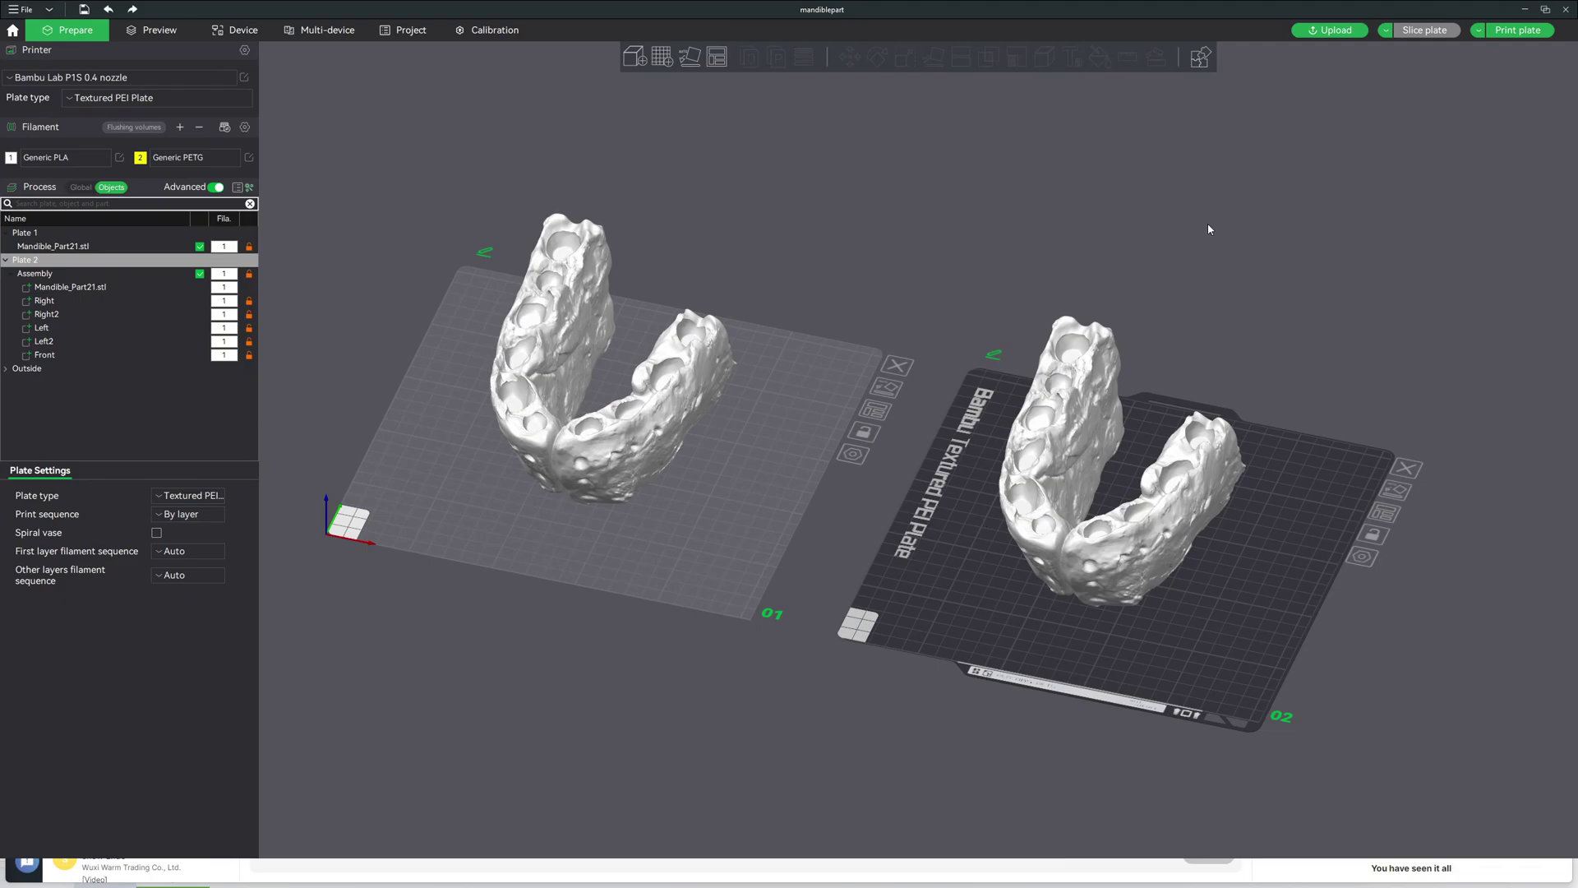
pyautogui.click(159, 30)
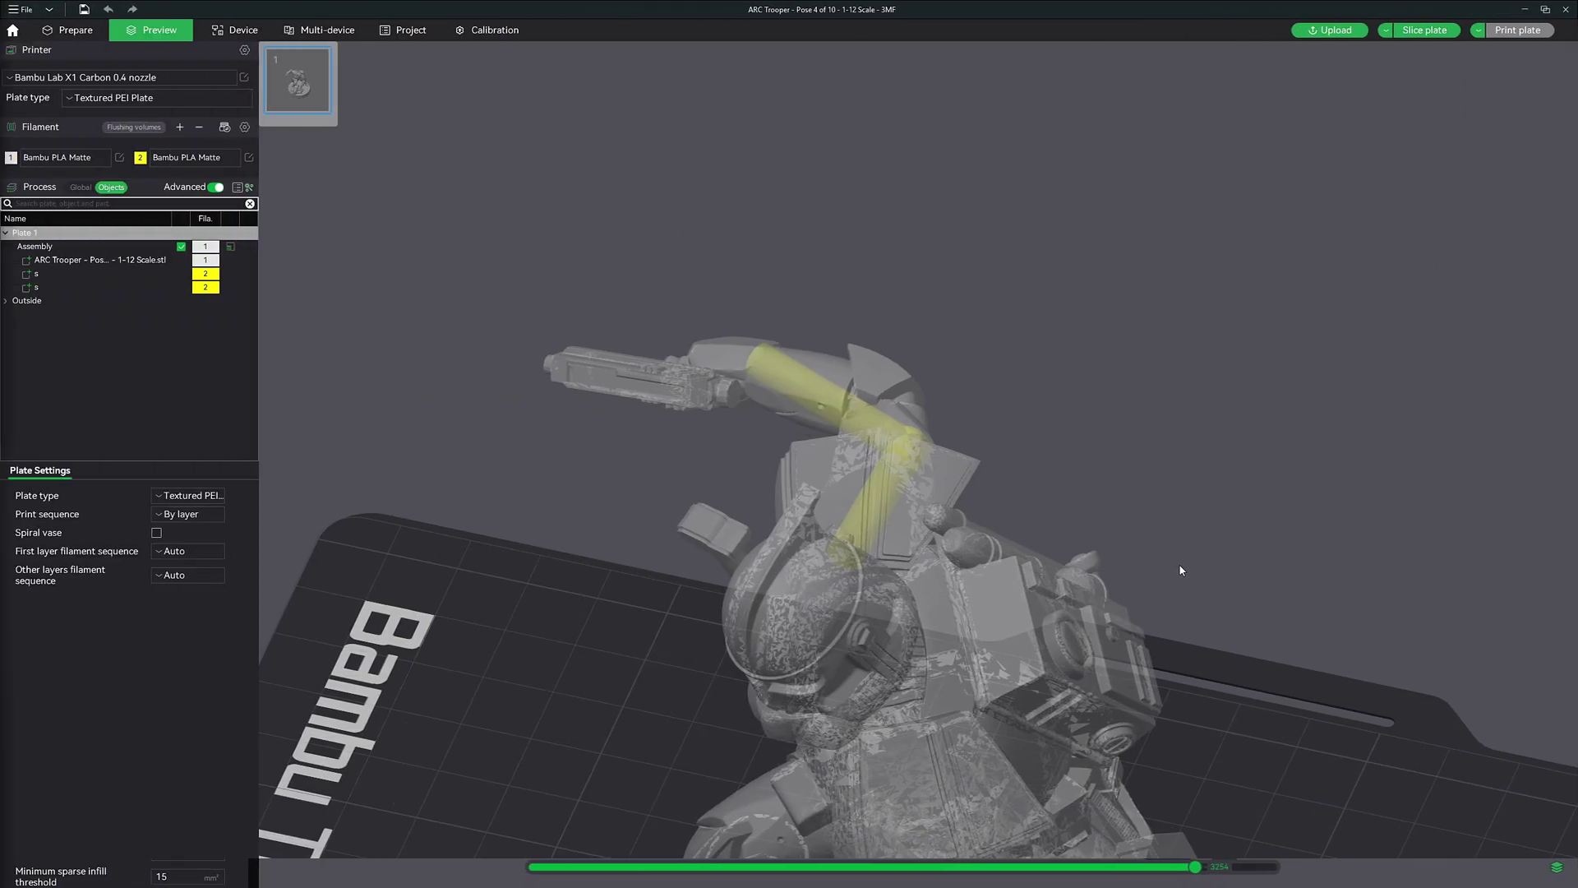
# Step: Orbit and zoom around the ARC Trooper preview to inspect its yellow arm reinforcement
pyautogui.scroll(6, 1201, 553)
pyautogui.moveTo(1172, 566); pyautogui.dragTo(1241, 384)
pyautogui.scroll(-5, 1253, 468)
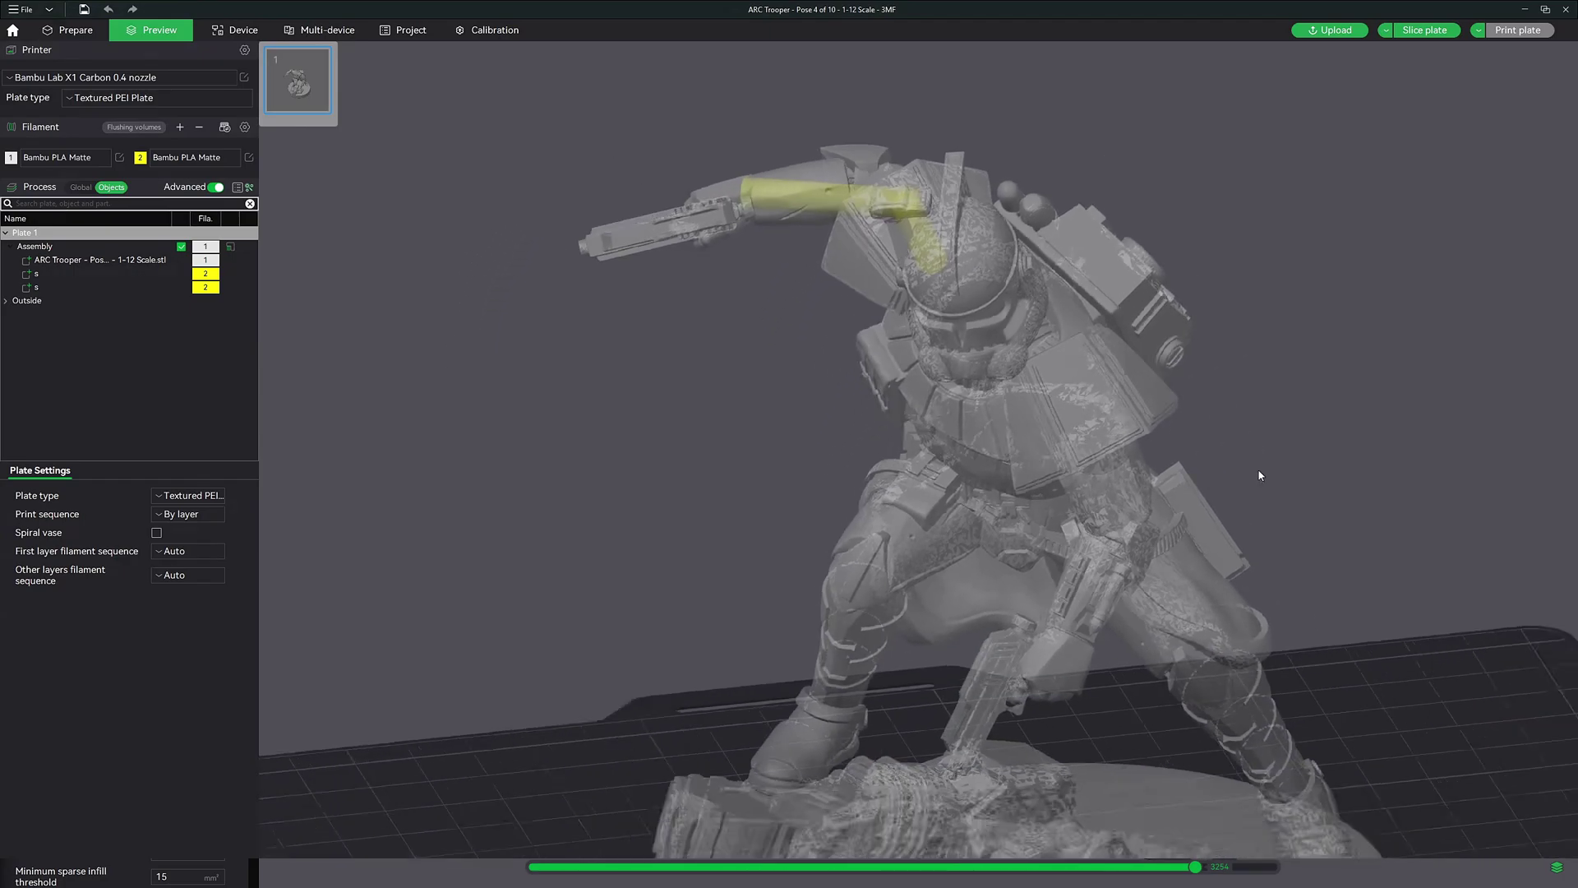
pyautogui.moveTo(1210, 469); pyautogui.dragTo(935, 317)
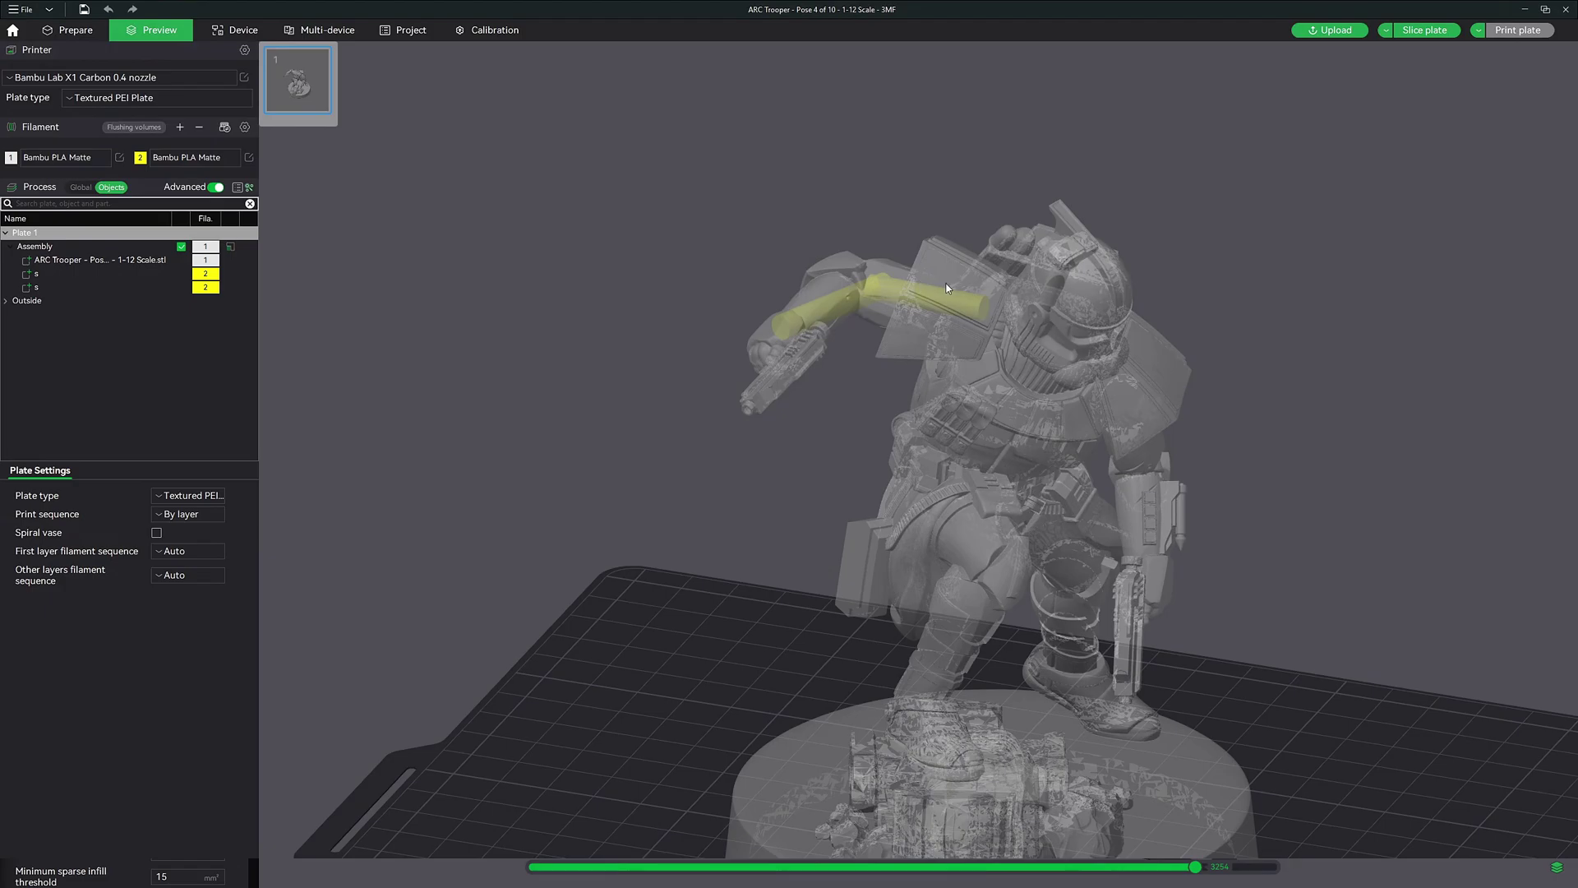
pyautogui.moveTo(1233, 369); pyautogui.dragTo(1066, 490)
pyautogui.scroll(3, 1065, 491)
pyautogui.scroll(1, 1063, 490)
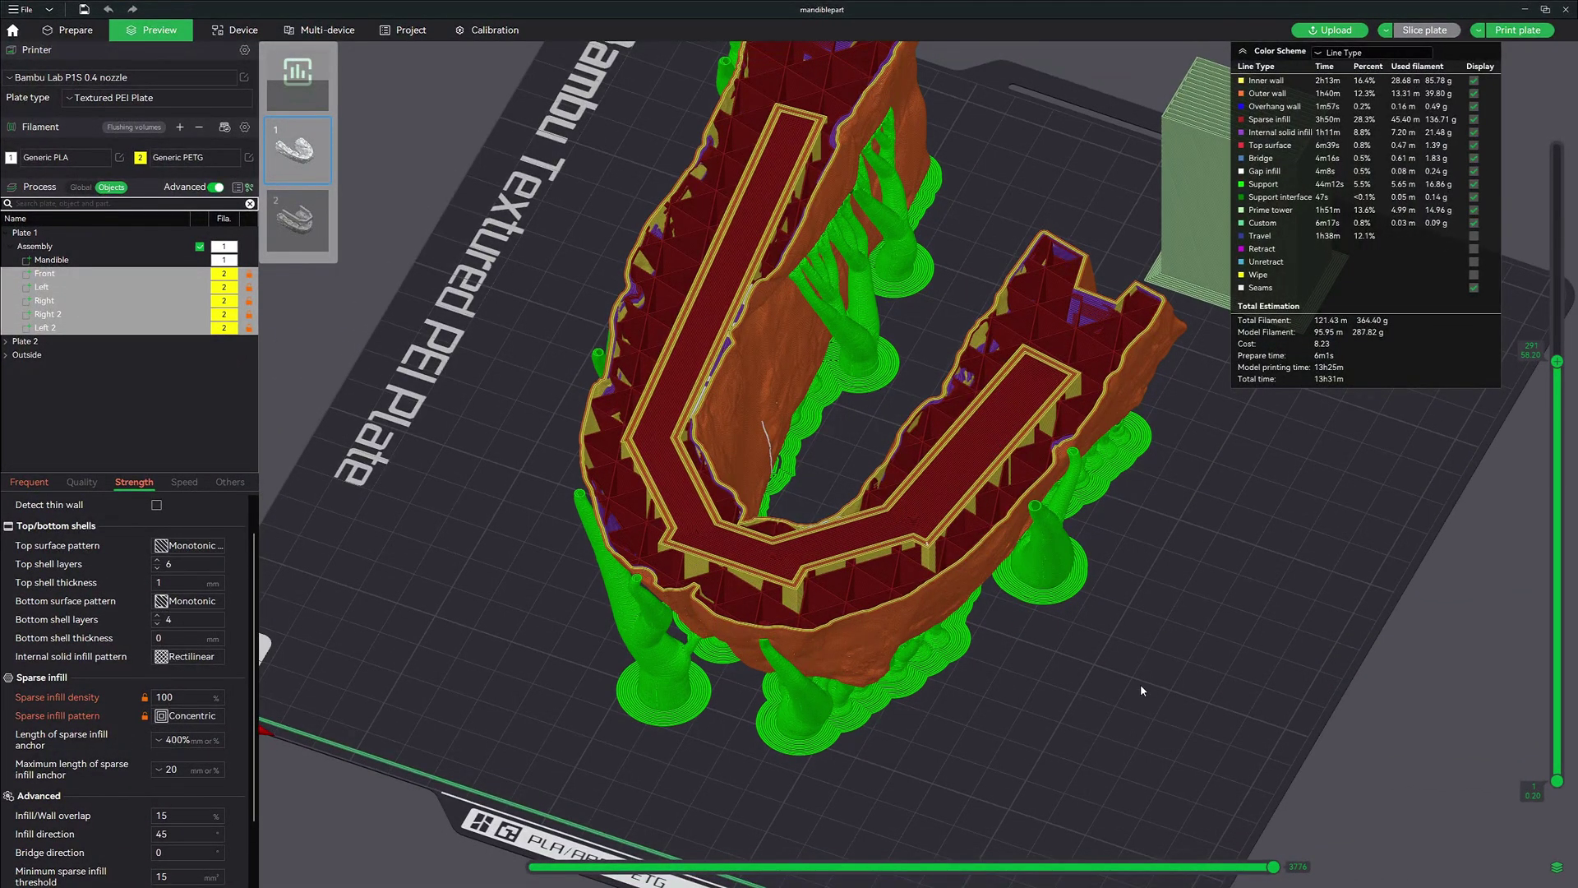
pyautogui.moveTo(1140, 690); pyautogui.dragTo(1077, 648)
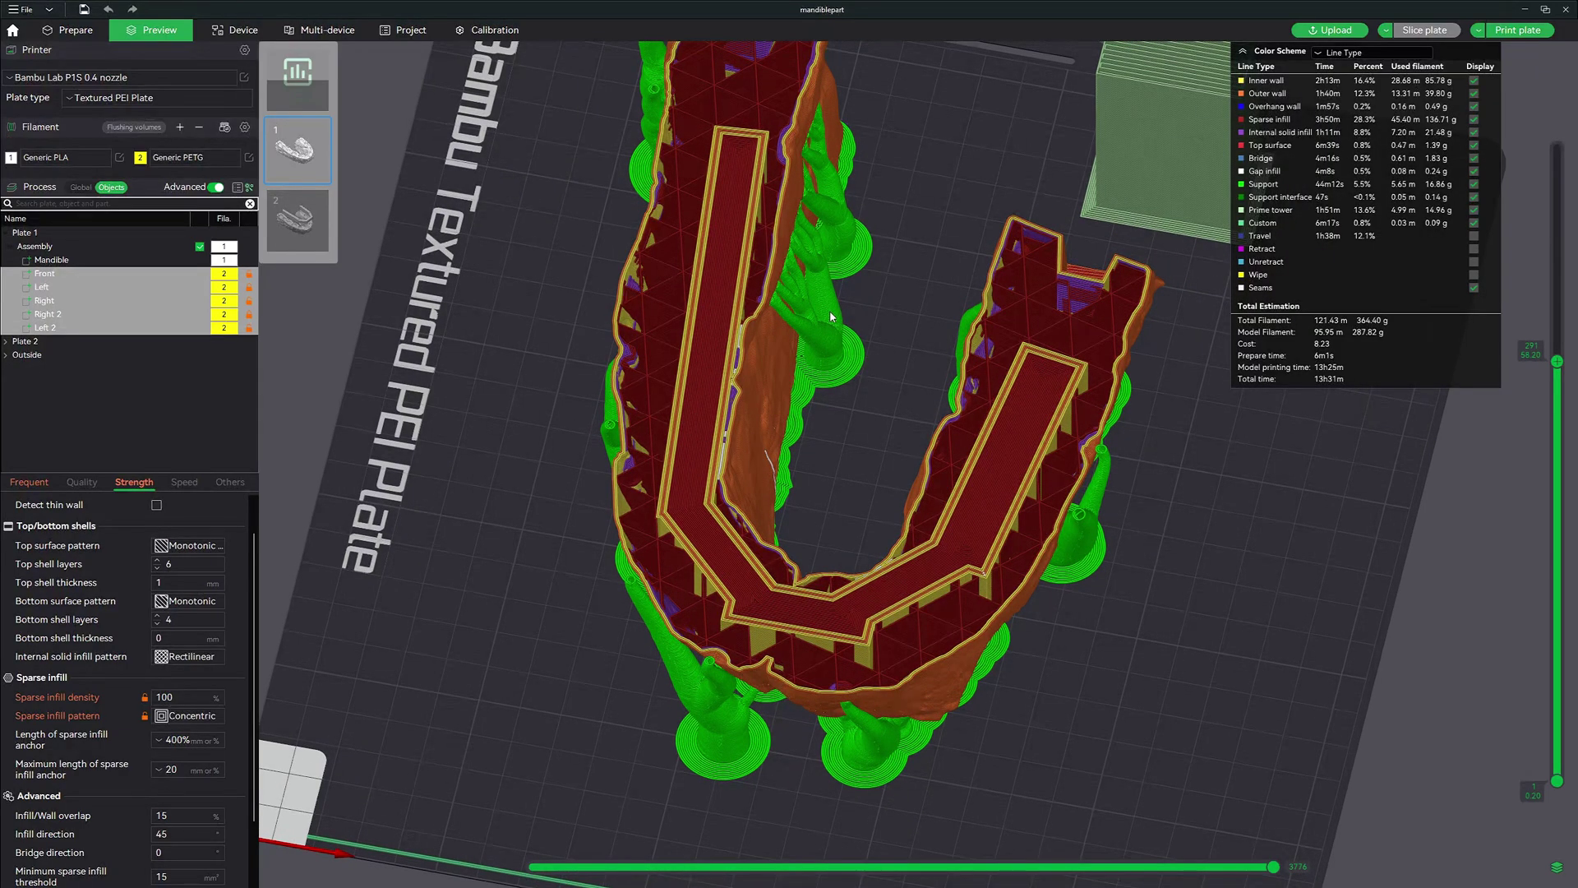
pyautogui.scroll(-5, 1178, 381)
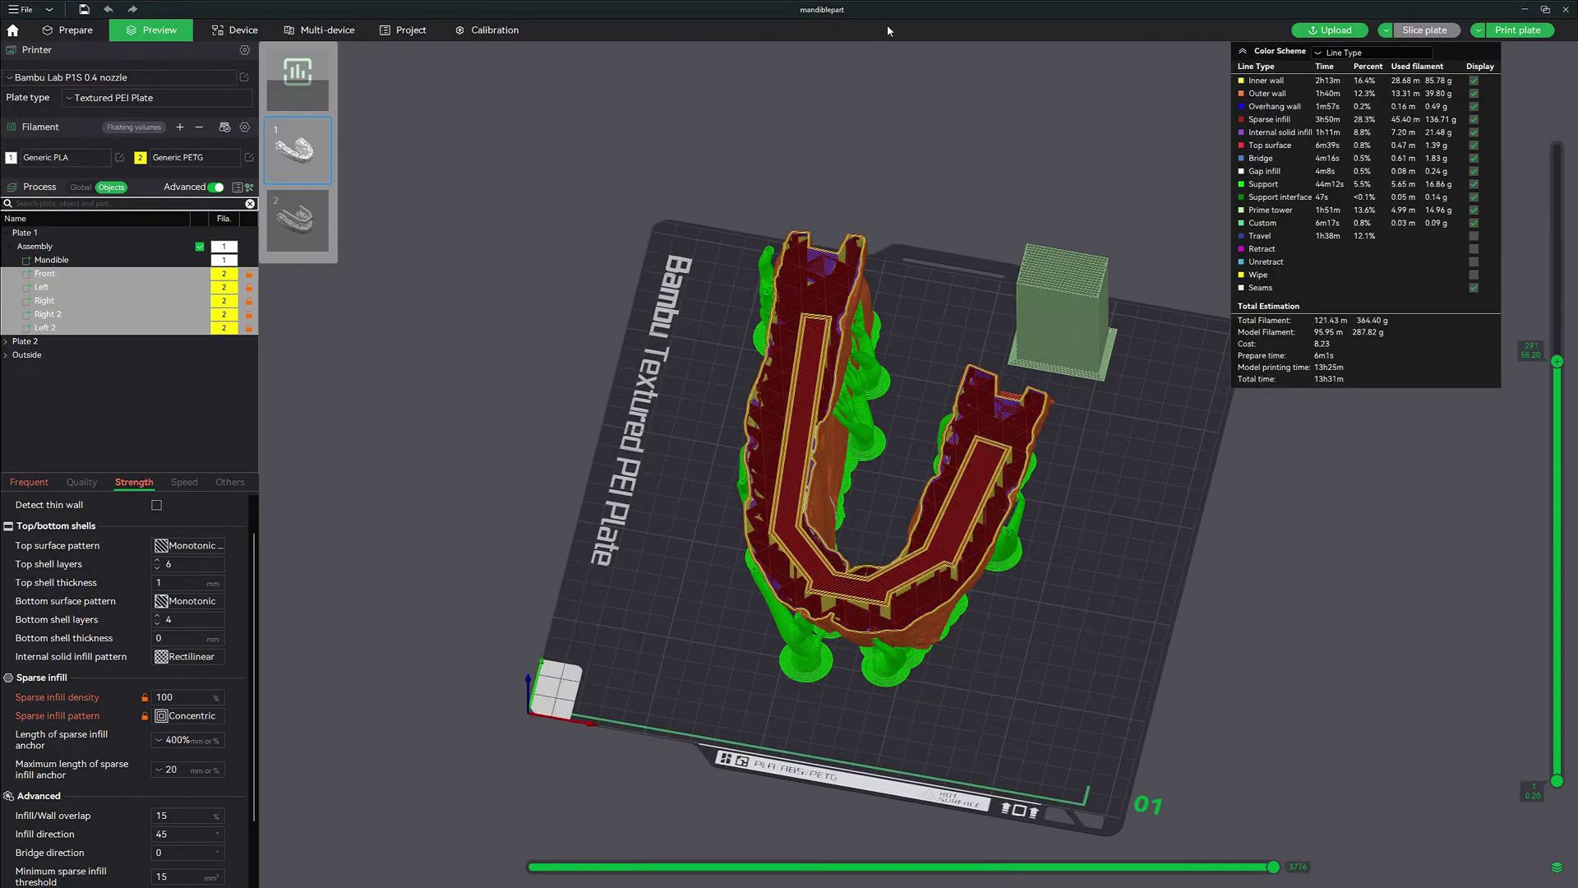
pyautogui.scroll(3, 1074, 615)
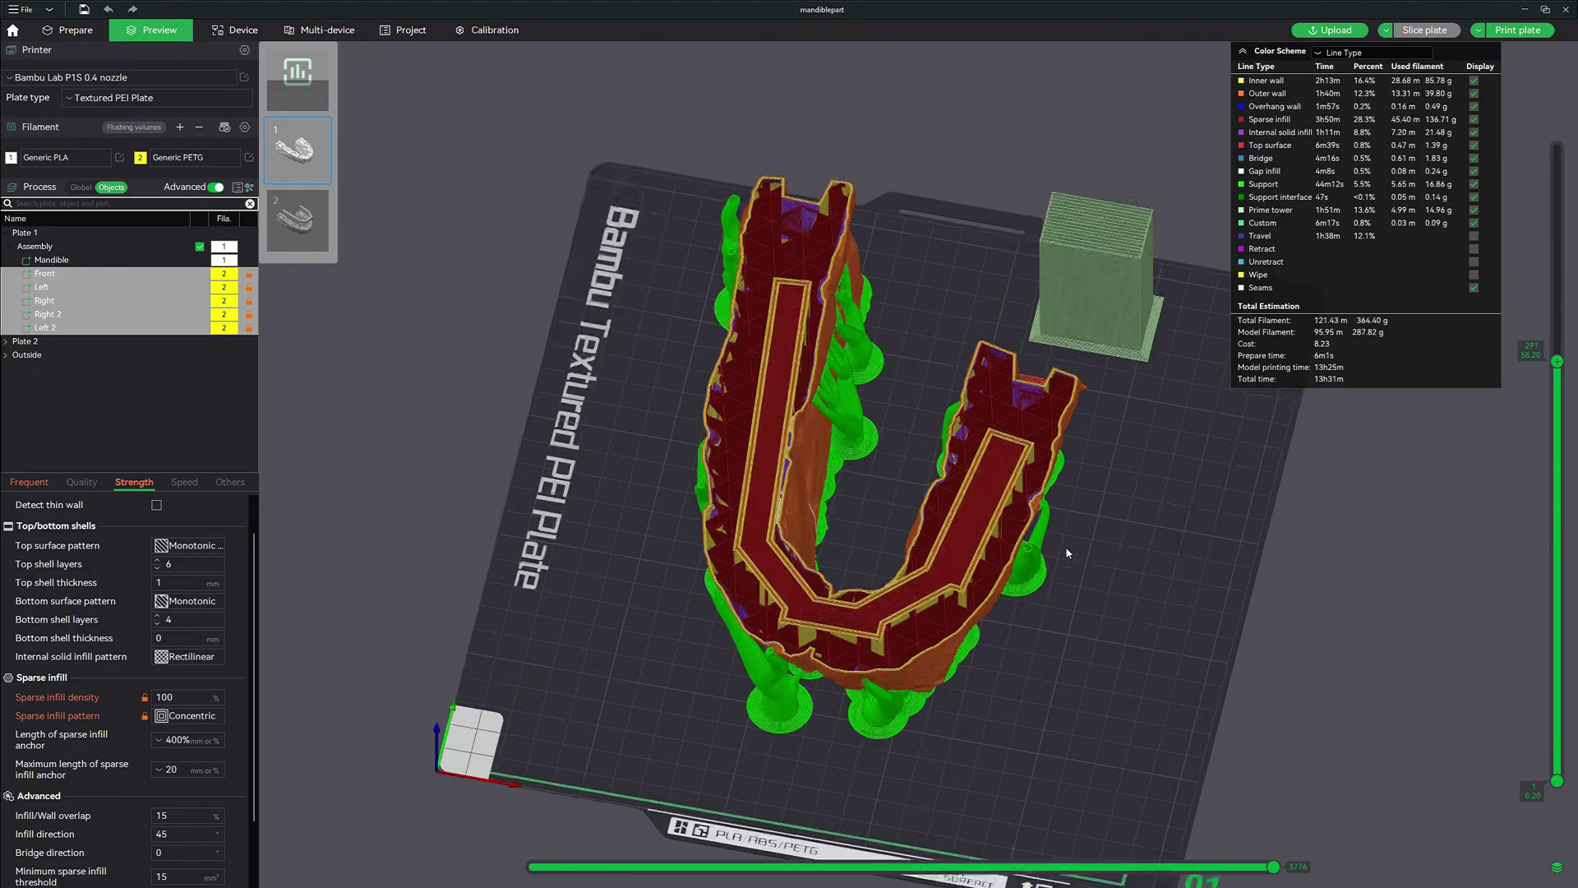
pyautogui.scroll(2, 1074, 615)
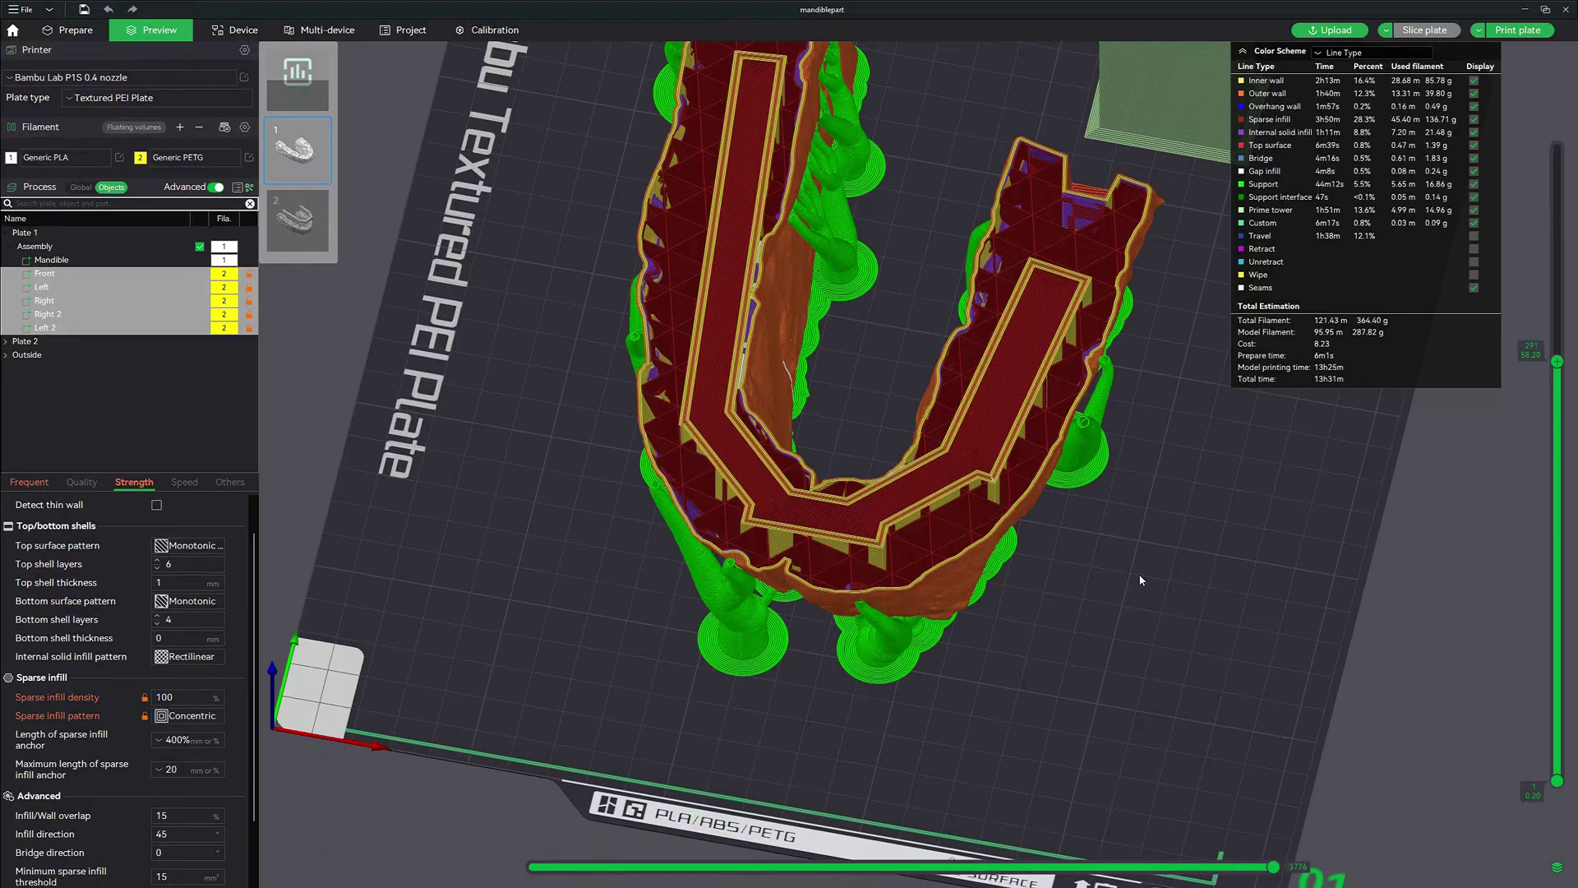
pyautogui.scroll(3, 1208, 652)
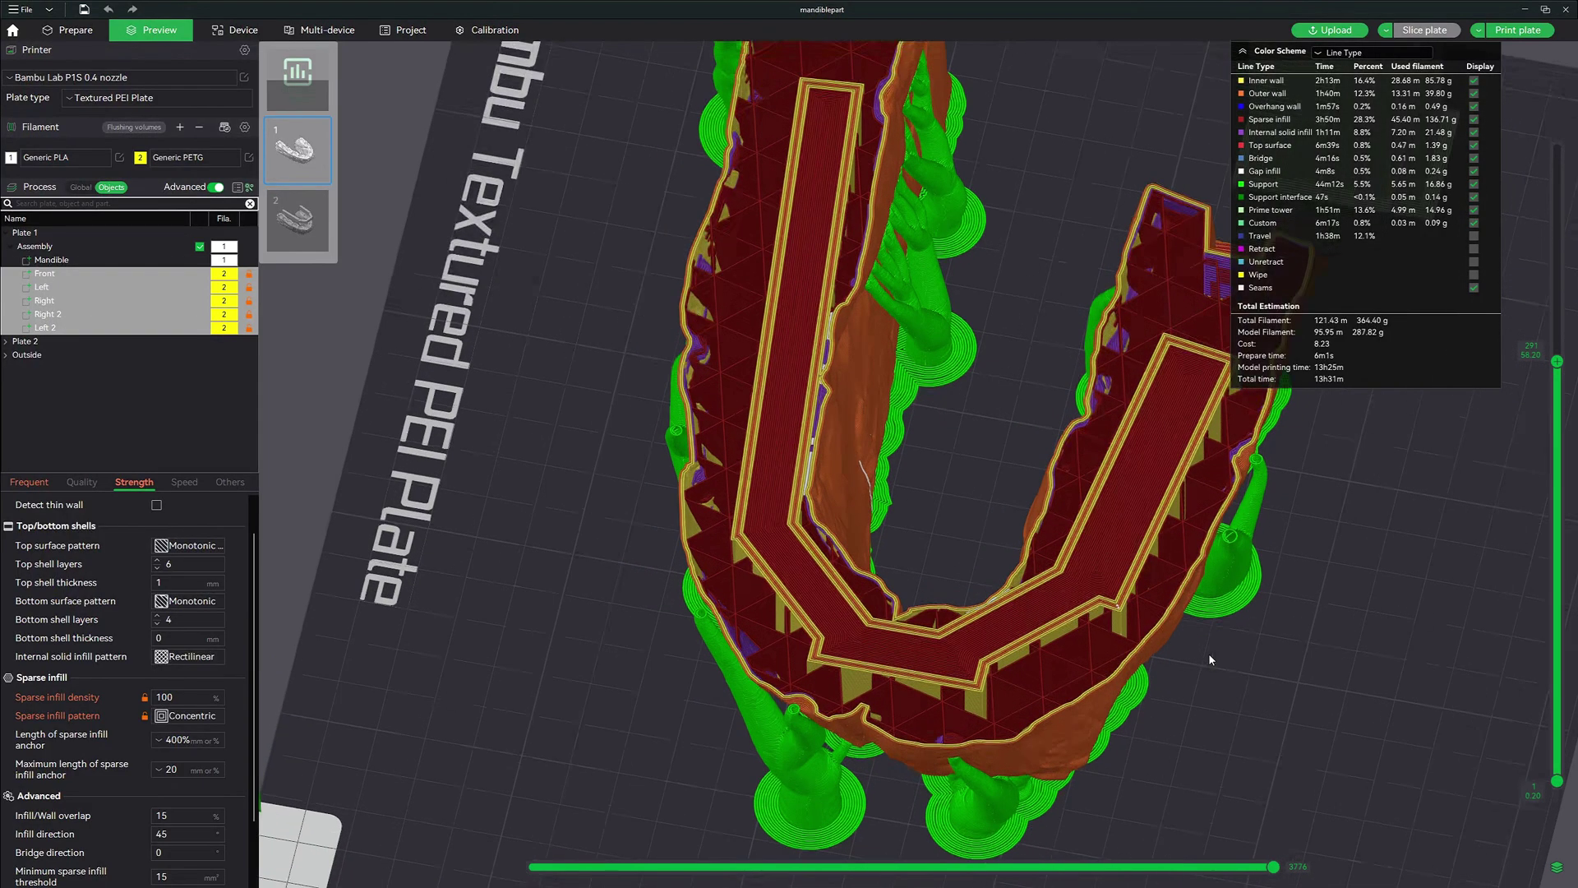